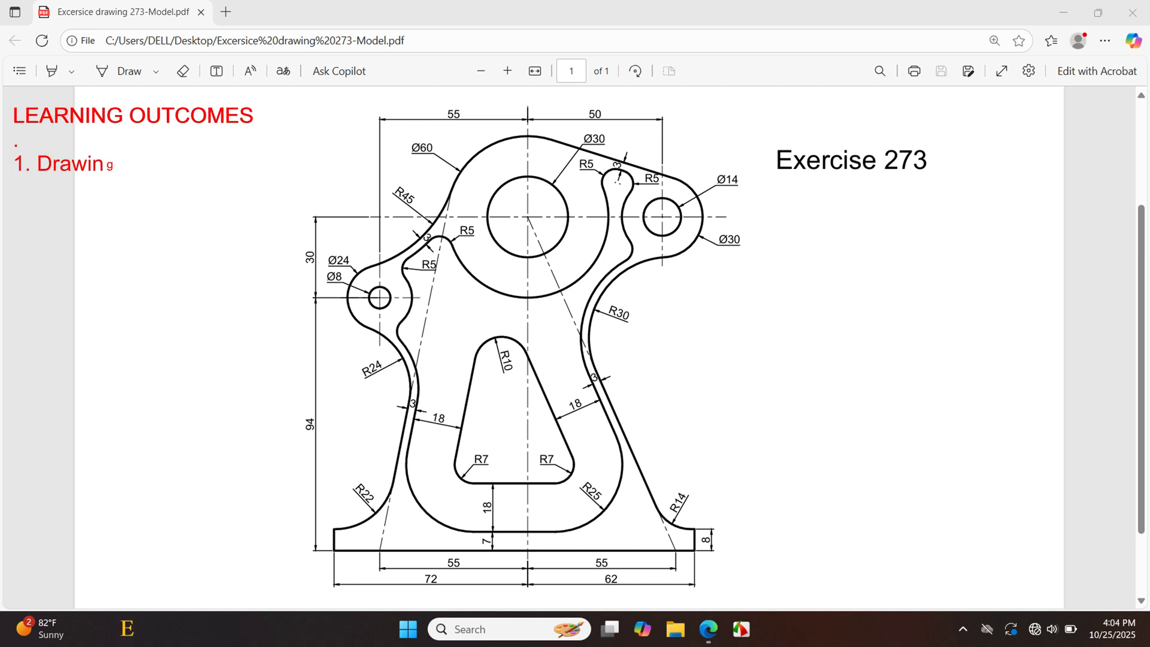
pyautogui.press('Return')
pyautogui.write('2. Offset Command')
pyautogui.press('Return')
pyautogui.write('3. Fillet Command')
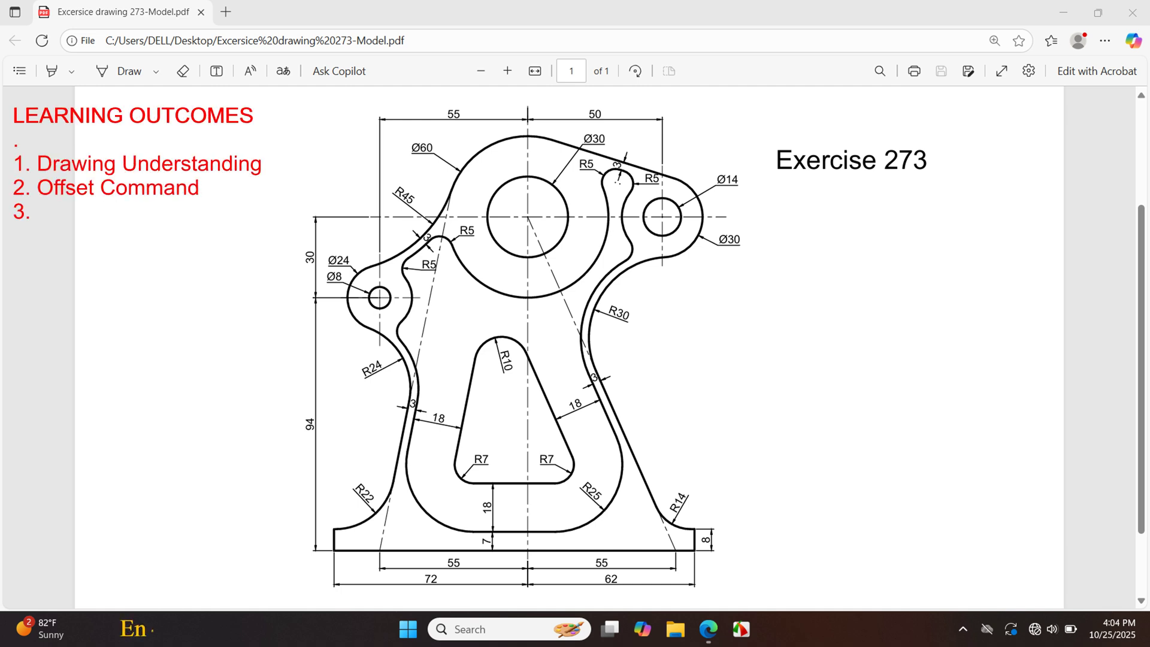
pyautogui.press('Return')
pyautogui.write('4. Locating center poin')
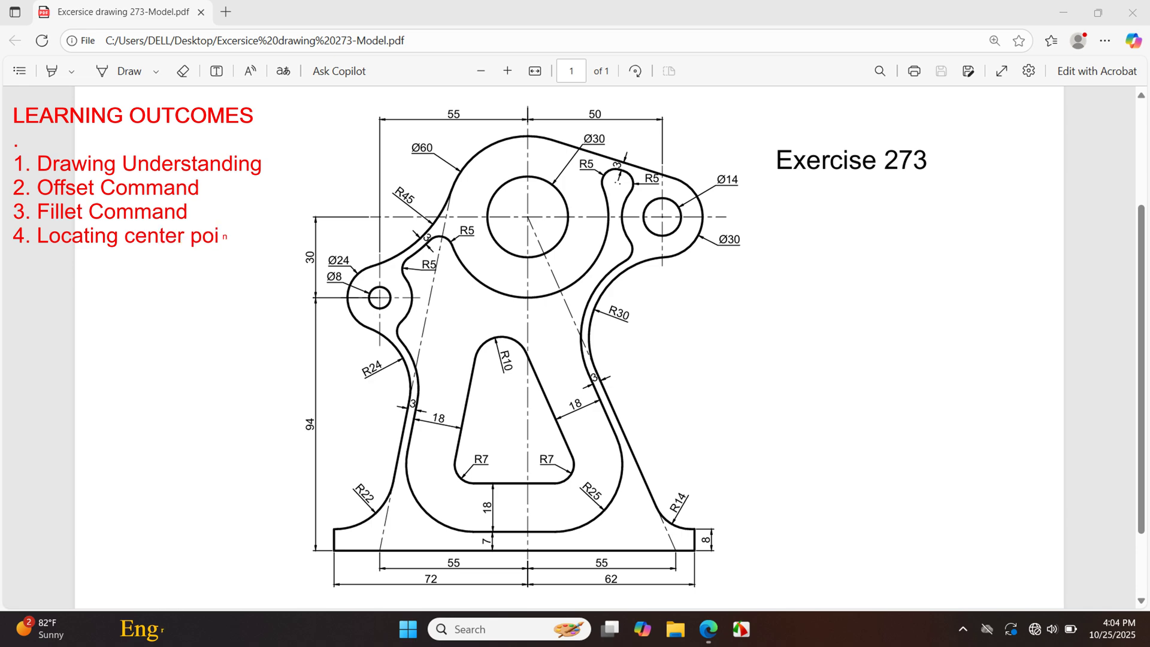
pyautogui.write('t')
pyautogui.press('Return')
pyautogui.write('5. Trim Command')
pyautogui.press('Return')
pyautogui.write('6. Circle Diameter Command')
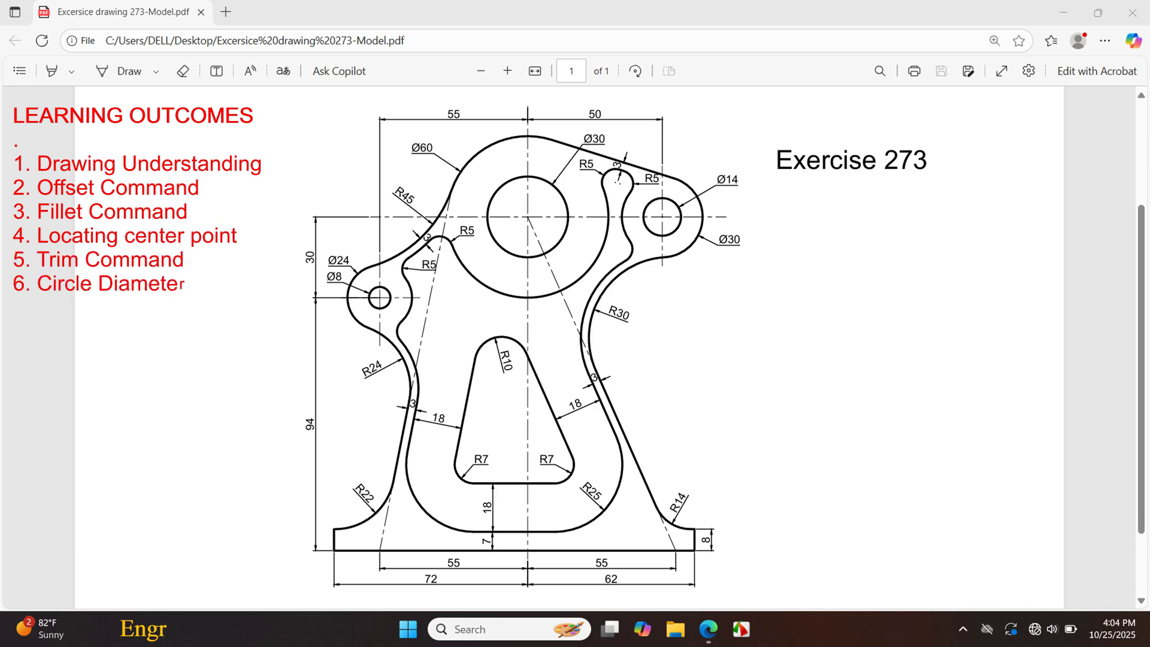
pyautogui.press('Return')
pyautogui.write('7. Line tangent to circle')
pyautogui.press('Return')
pyautogui.write('8.')
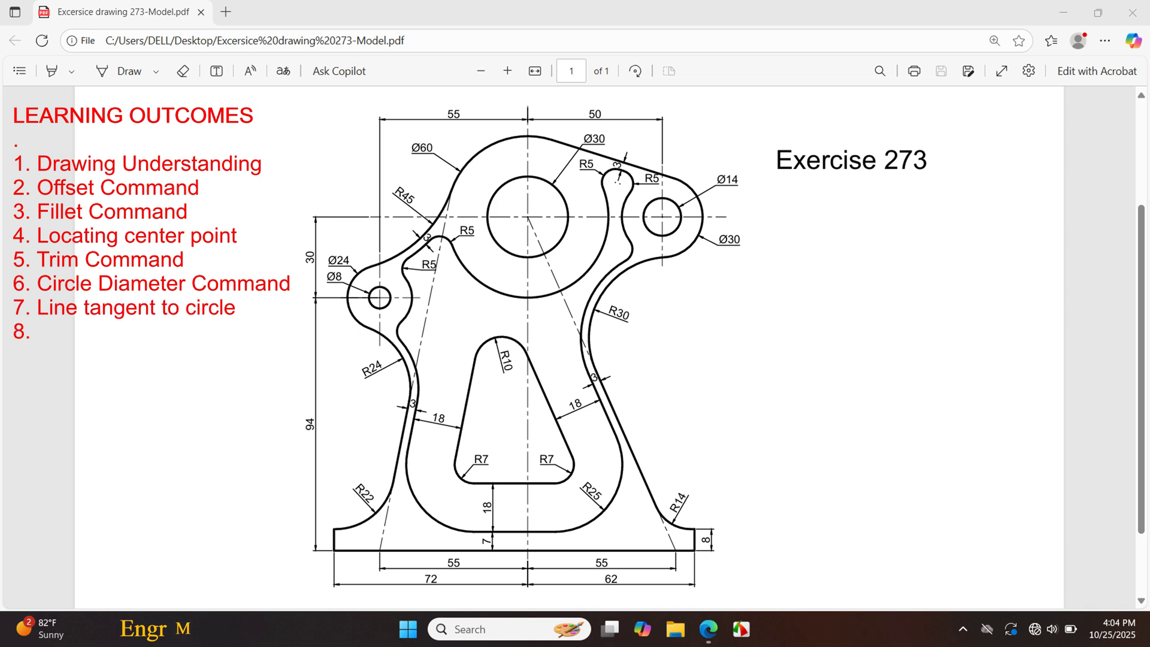
pyautogui.write(' Erase Command')
pyautogui.press('Return')
pyautogui.write('9. Line Types, loading any type')
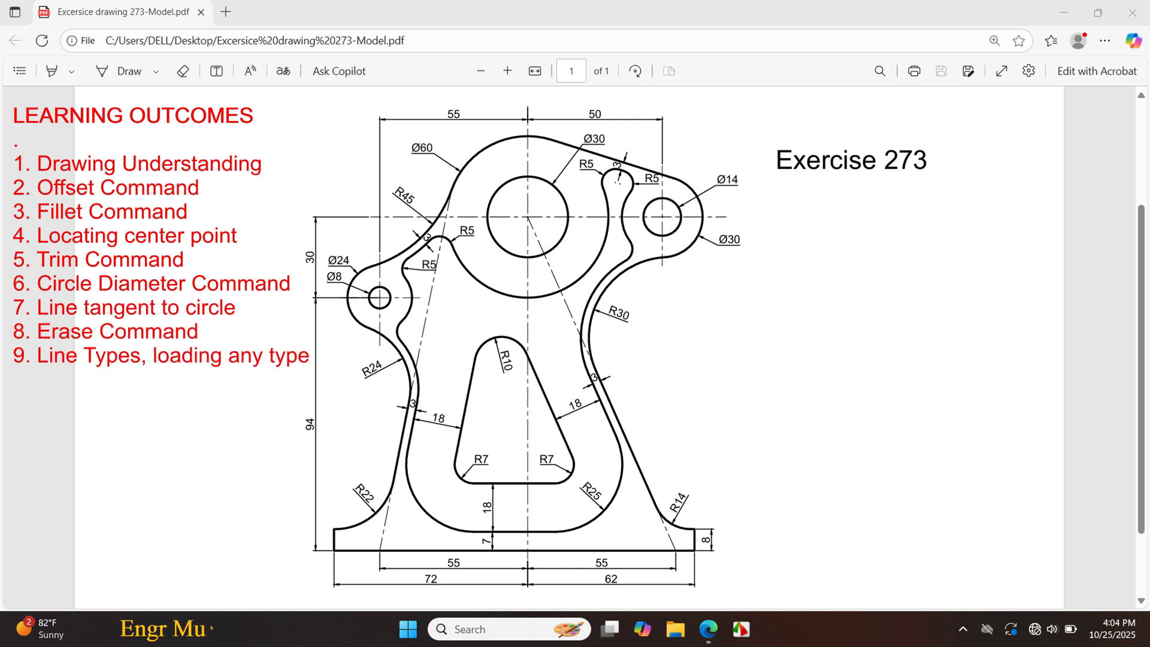
pyautogui.press('Return')
pyautogui.write('10. Changing line to centerline')
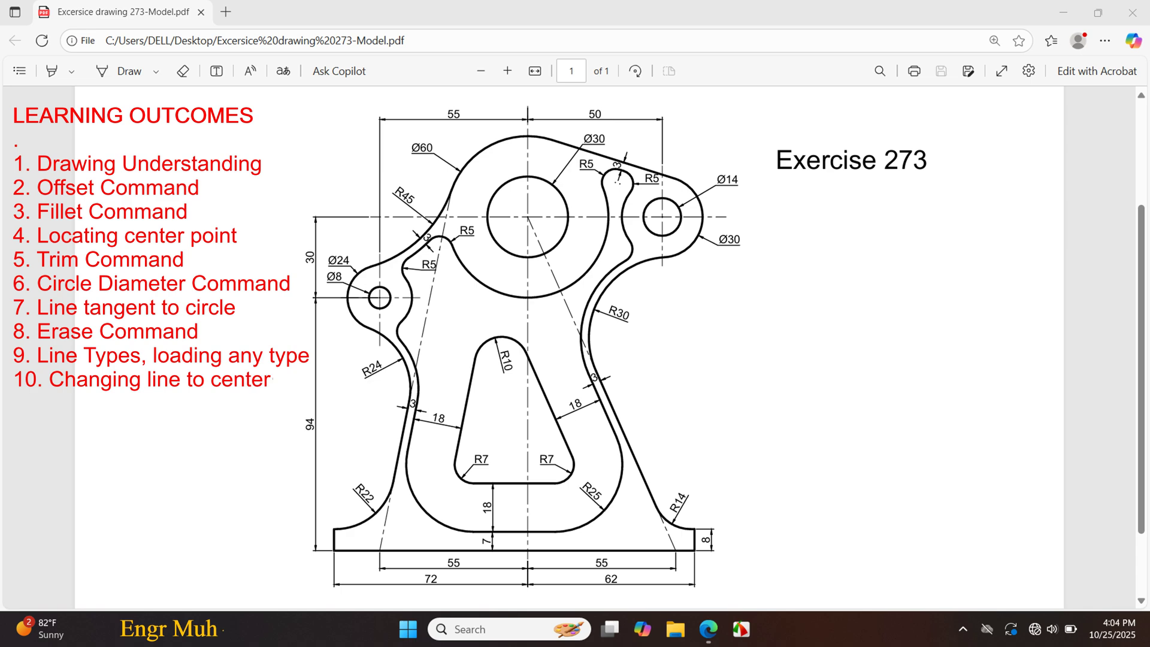
pyautogui.press('Return')
pyautogui.write('11. Line type-Scale changing')
pyautogui.press('Return')
pyautogui.write('12.')
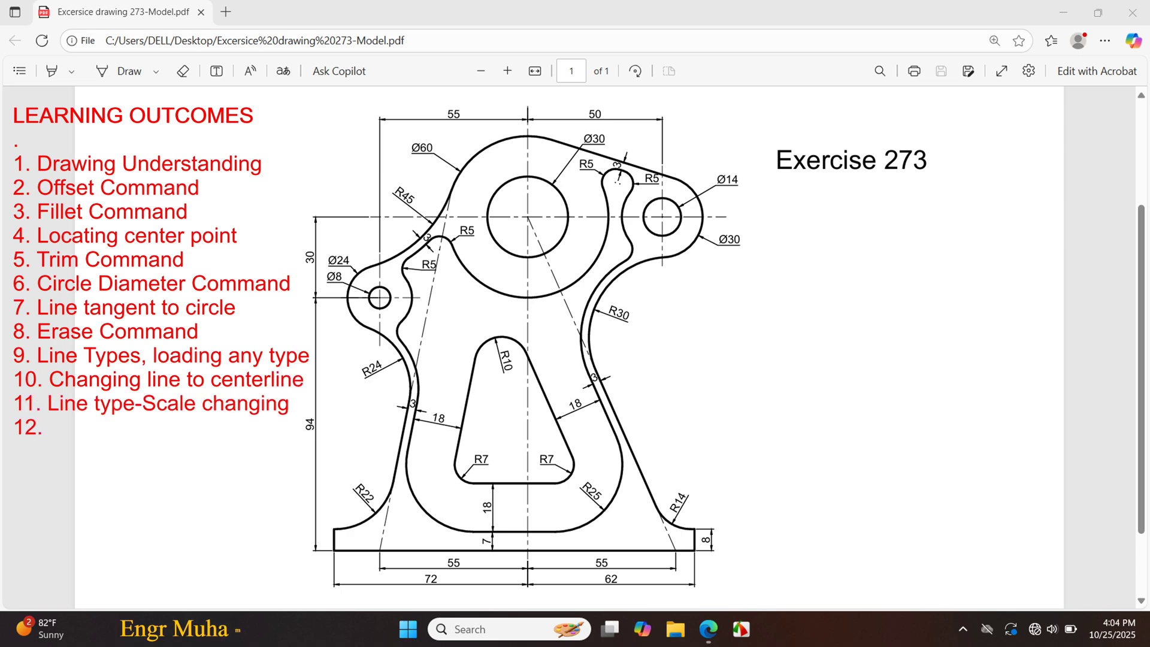
pyautogui.write(' Mechanical Drawing')
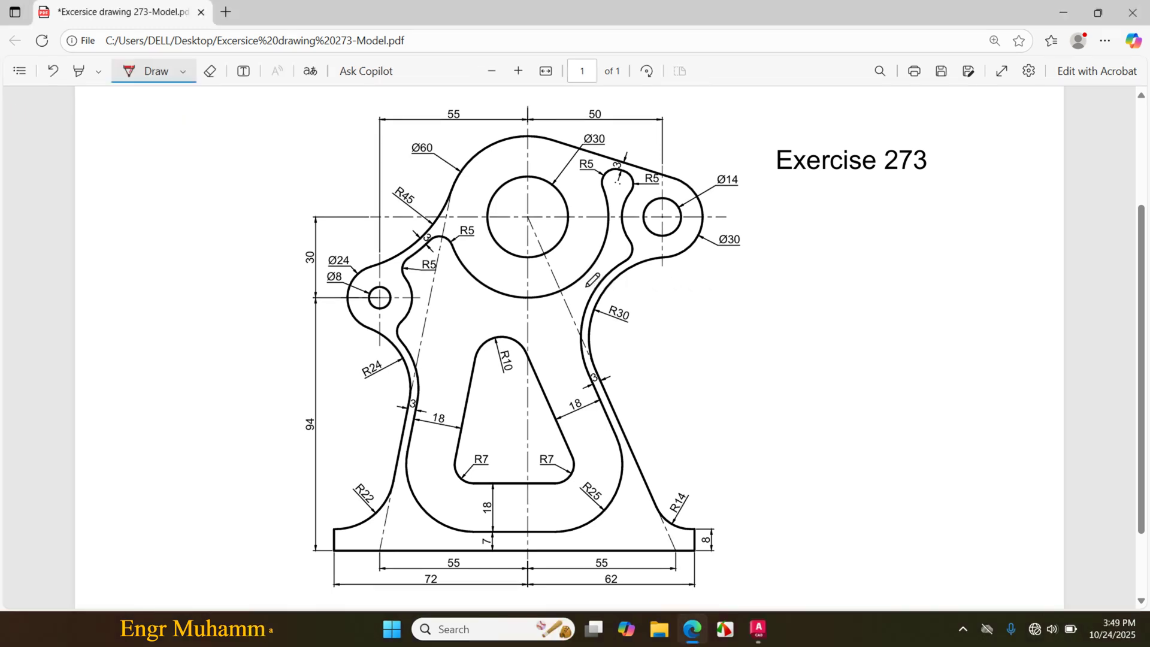
# Mark the central Ø30 and Ø60 circles with red pen strokes on the Exercise 273 reference drawing
pyautogui.moveTo(587, 288); pyautogui.dragTo(583, 269)
pyautogui.moveTo(580, 154); pyautogui.dragTo(614, 145)
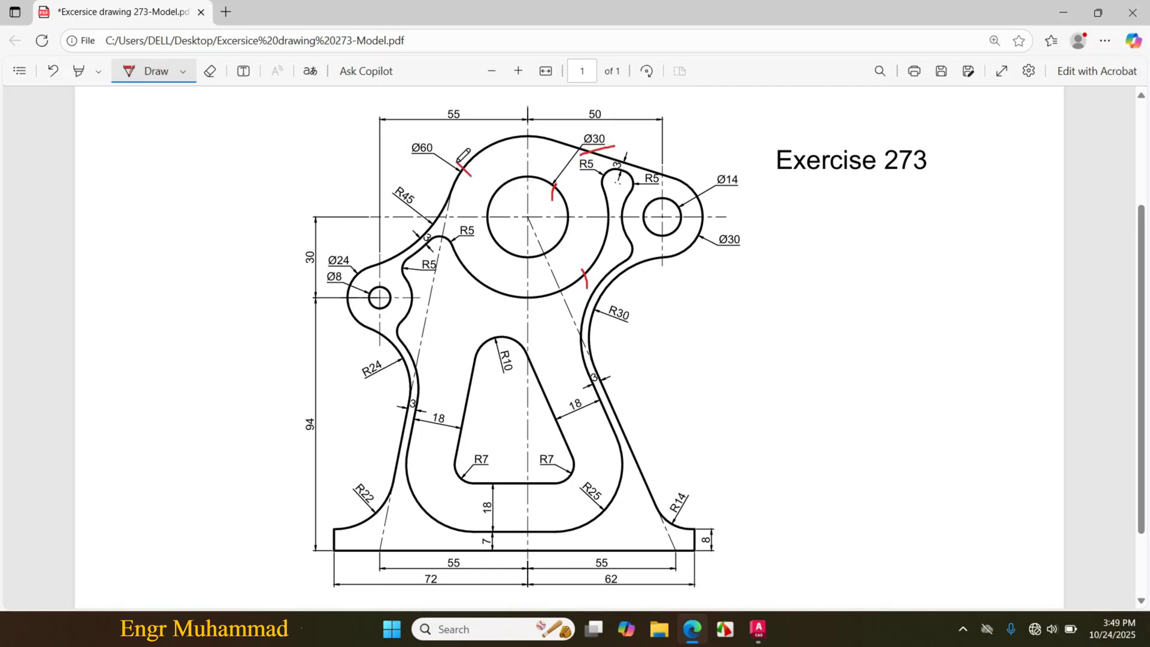
# Switch to AutoCAD and draw a circle of diameter 30 in the upper middle of the empty drawing area
pyautogui.click(758, 628)
pyautogui.click(85, 102)
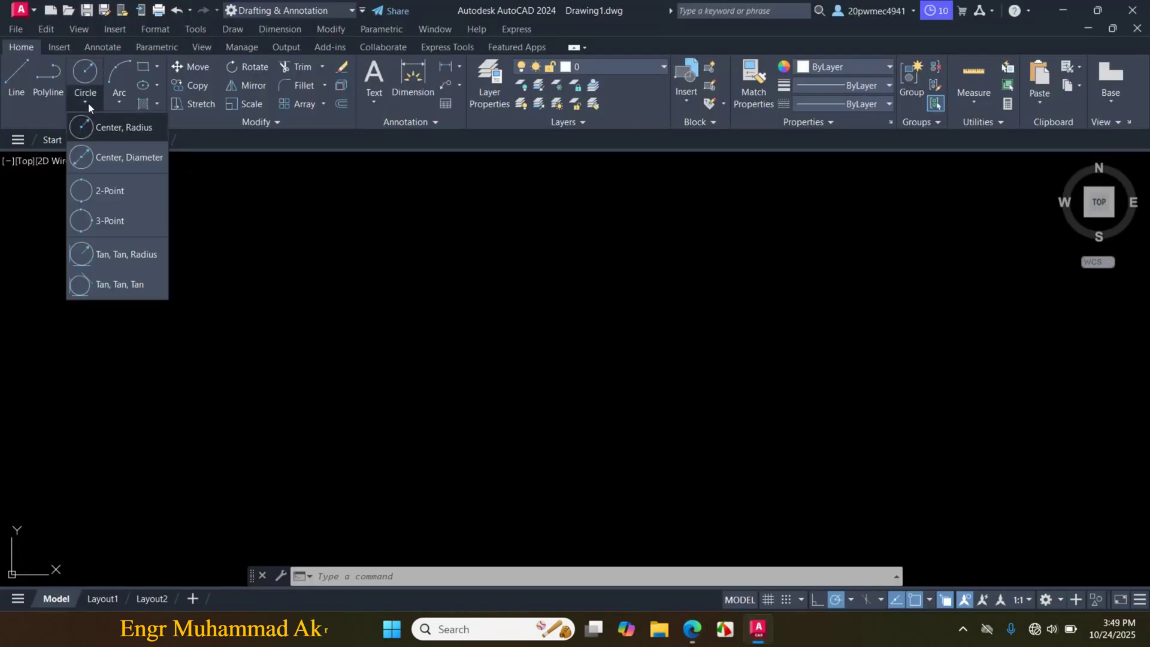
pyautogui.click(109, 159)
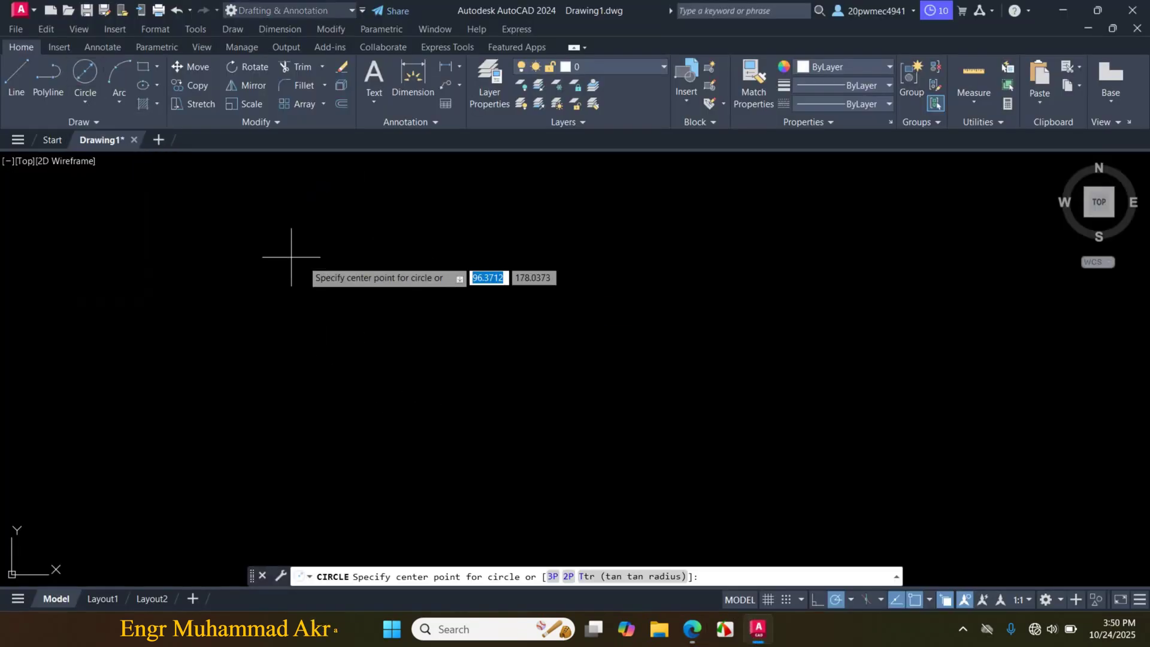
pyautogui.click(502, 260)
pyautogui.write('30')
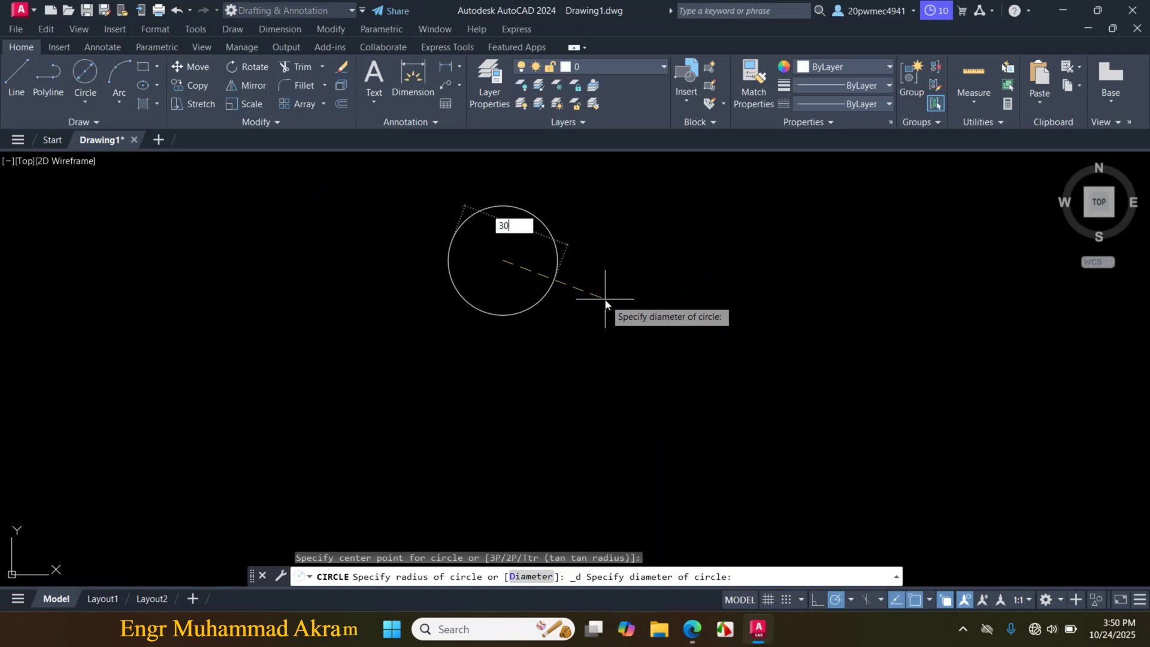
pyautogui.press('Return')
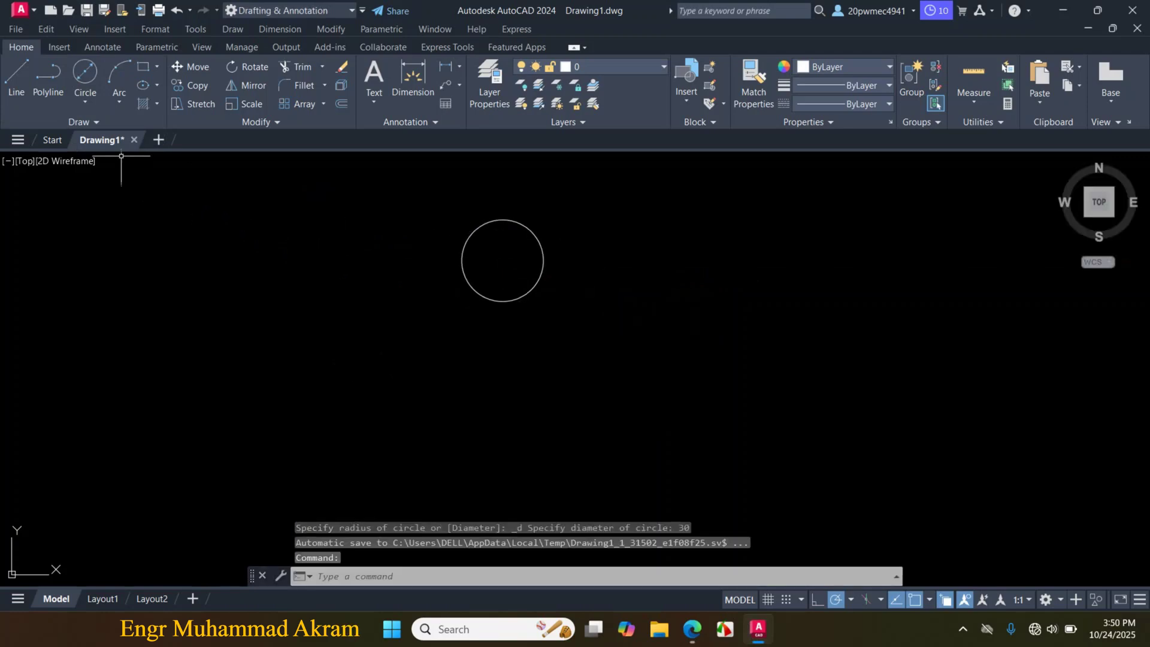
# Draw a circle of diameter 60 concentric with the existing circle
pyautogui.click(85, 103)
pyautogui.click(103, 157)
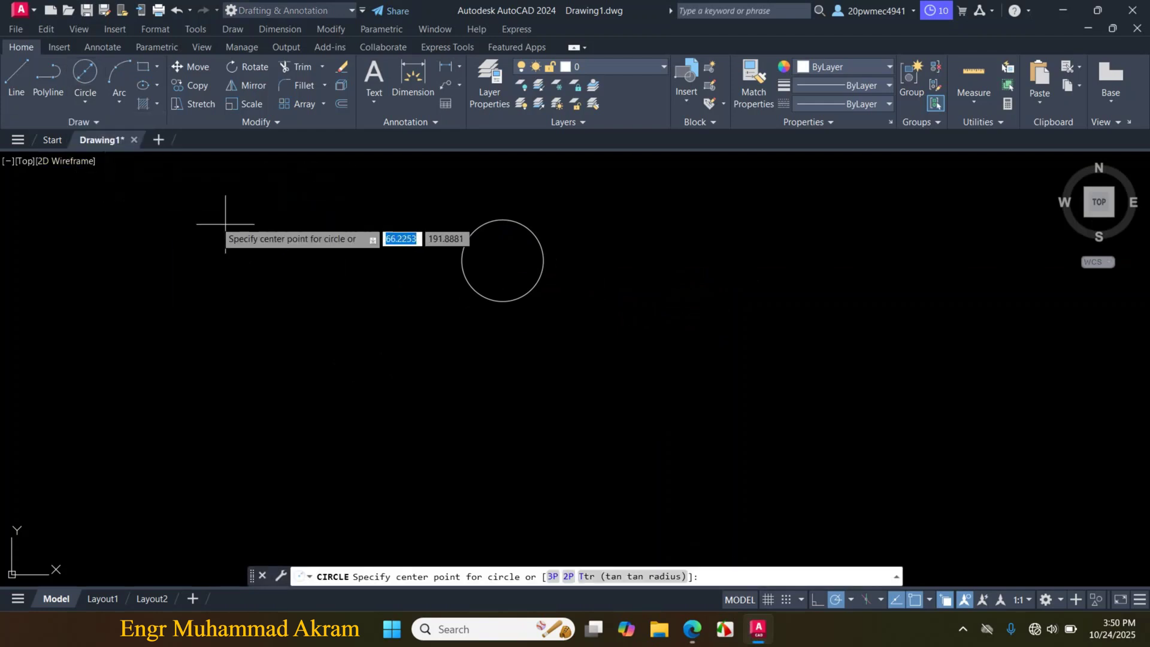
pyautogui.click(502, 260)
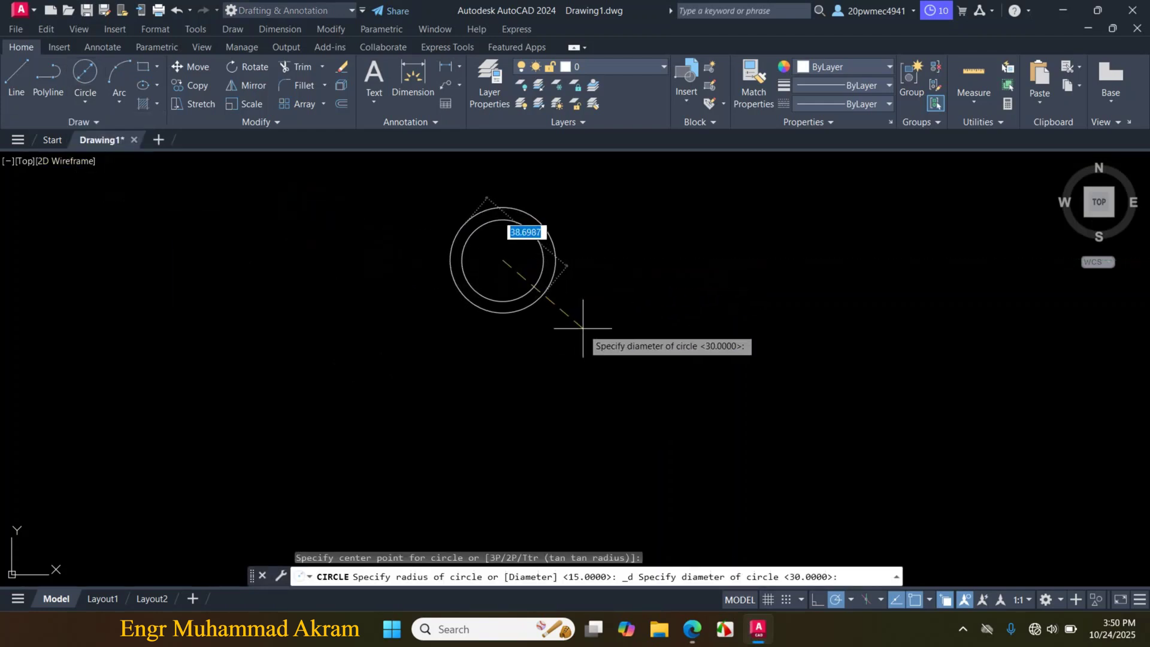
pyautogui.write('60')
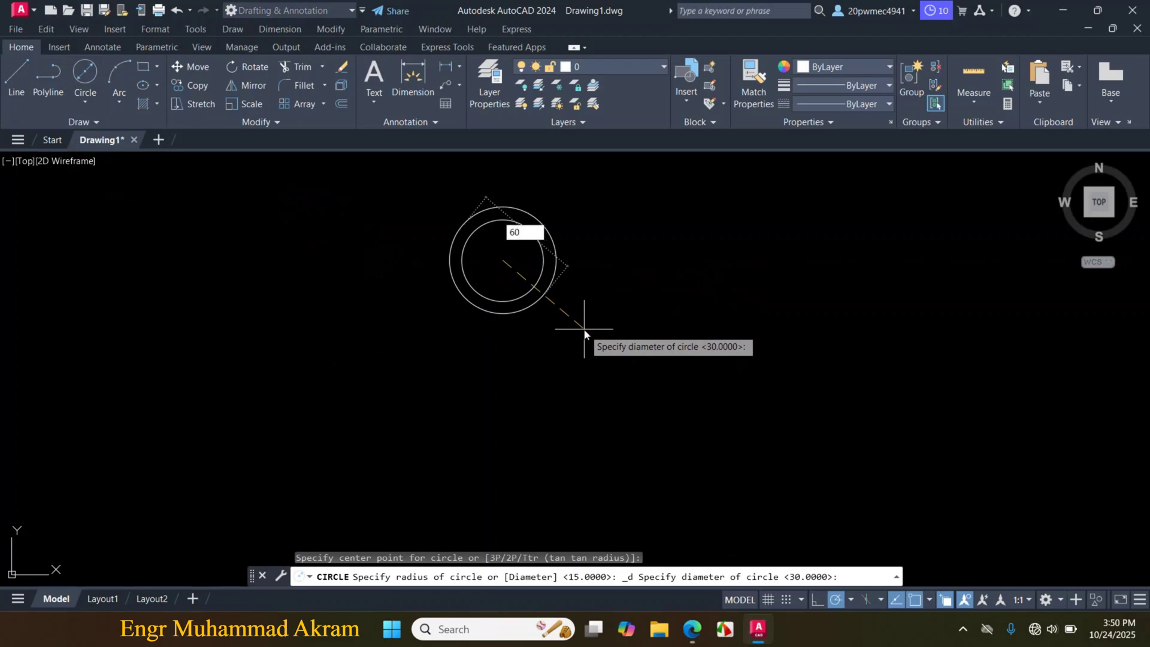
pyautogui.press('Return')
# Switch to the PDF in Edge and mark the base line, the vertical centerline and their dimensions 94, 30, 62 and 72
pyautogui.click(691, 627)
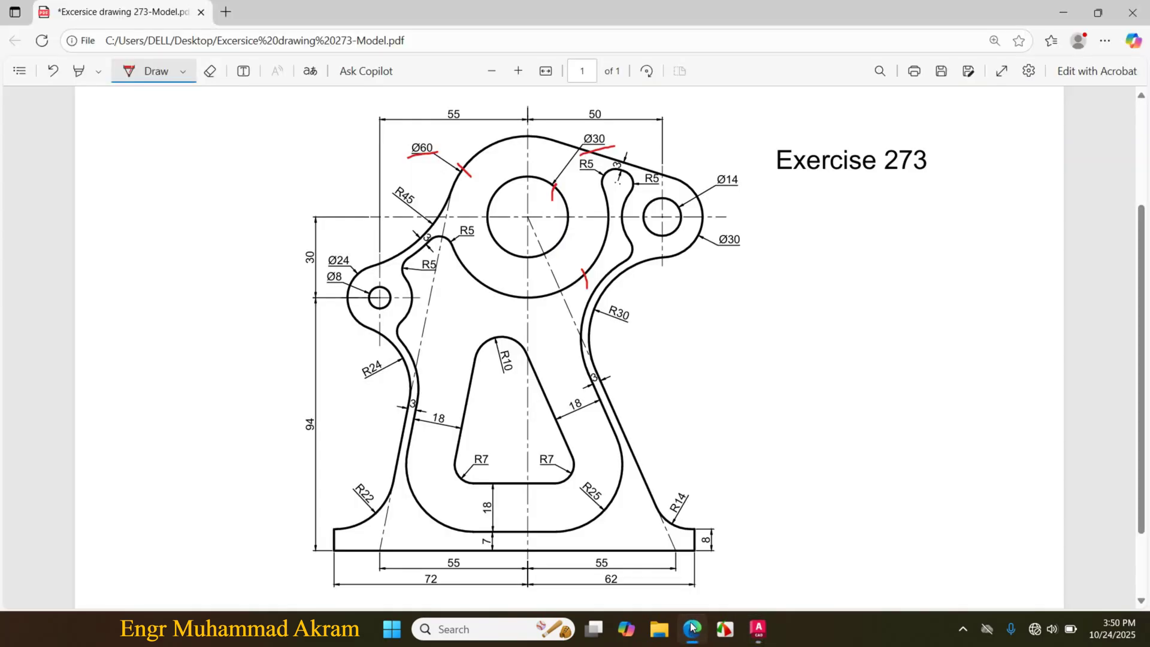
pyautogui.moveTo(339, 552); pyautogui.dragTo(691, 554)
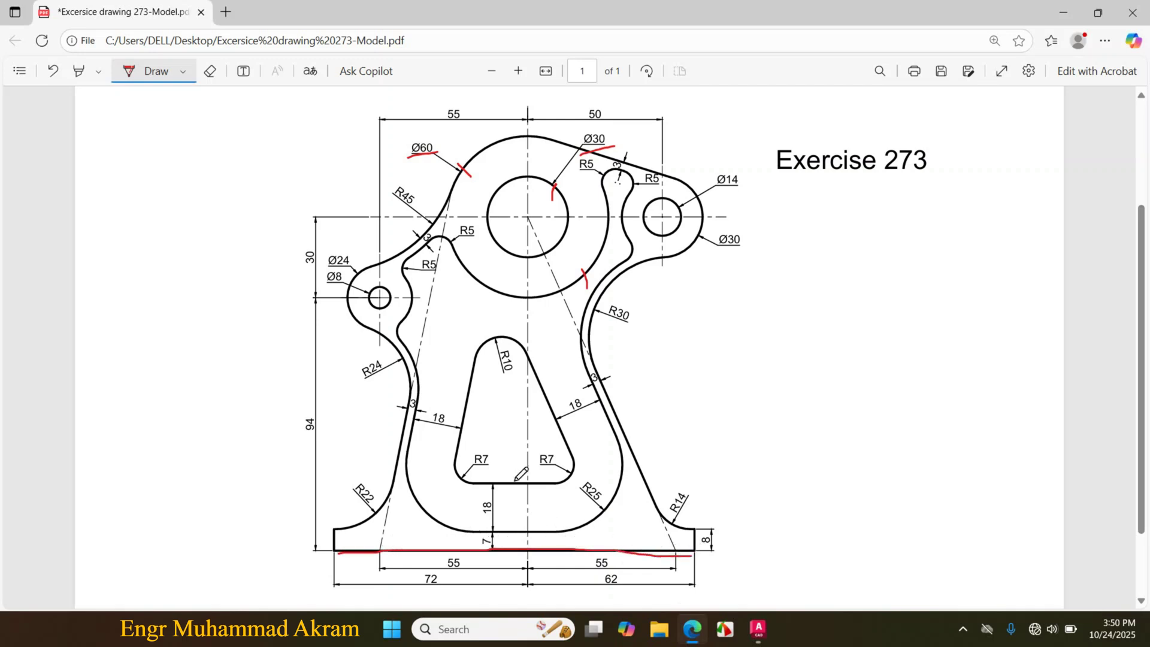
pyautogui.moveTo(528, 223); pyautogui.dragTo(529, 528)
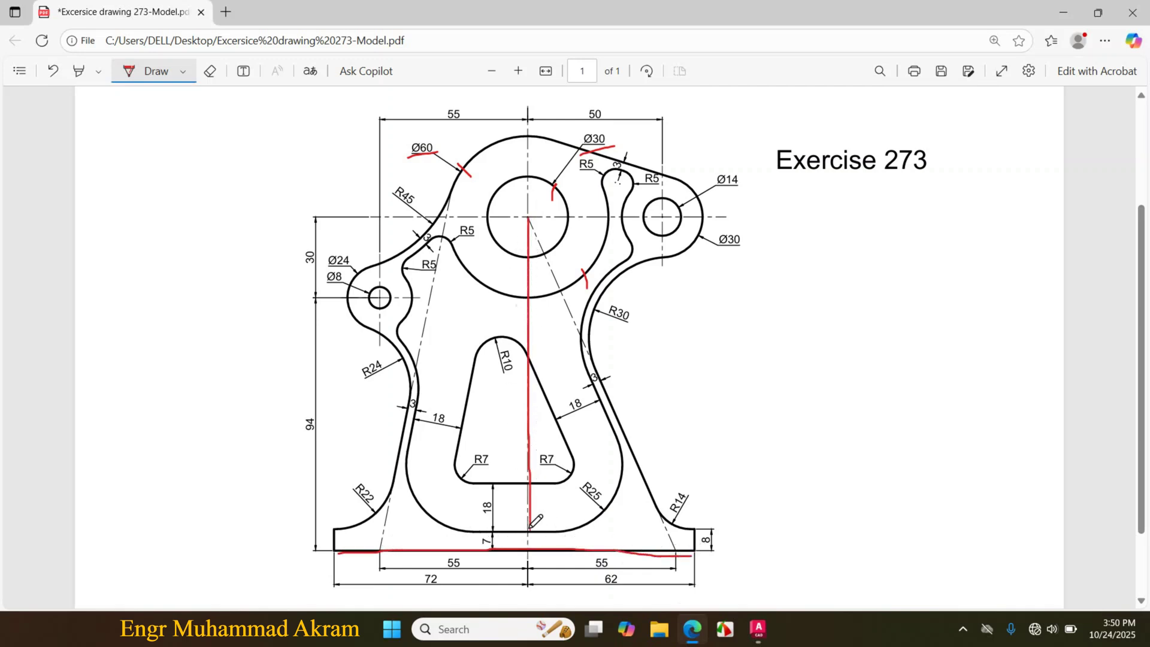
pyautogui.moveTo(315, 449); pyautogui.dragTo(316, 403)
pyautogui.moveTo(590, 546); pyautogui.dragTo(694, 545)
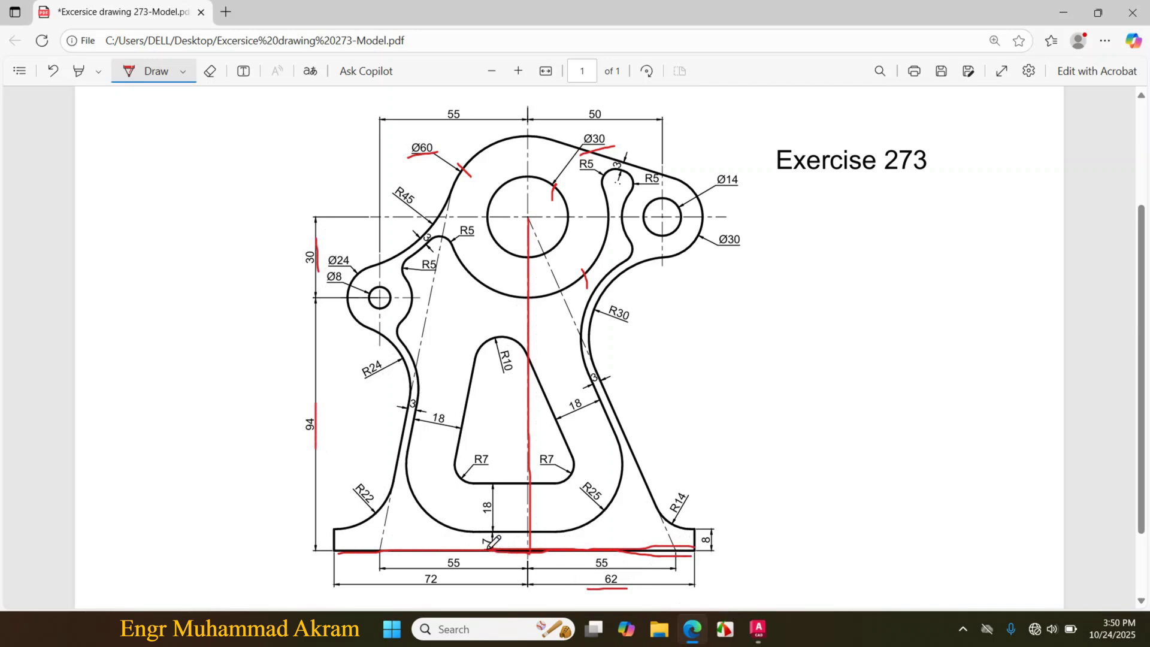
pyautogui.moveTo(488, 546); pyautogui.dragTo(336, 549)
pyautogui.moveTo(444, 587); pyautogui.dragTo(404, 586)
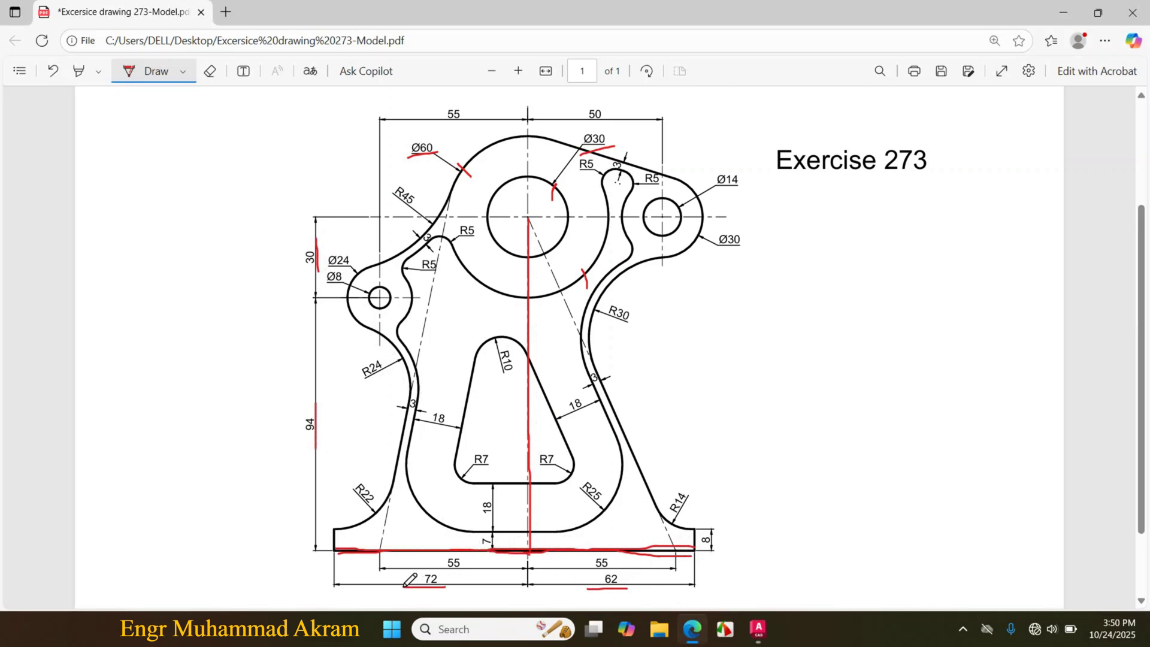
# Switch to AutoCAD and draw a 124-long line vertically down from the common center of the circles
pyautogui.click(758, 629)
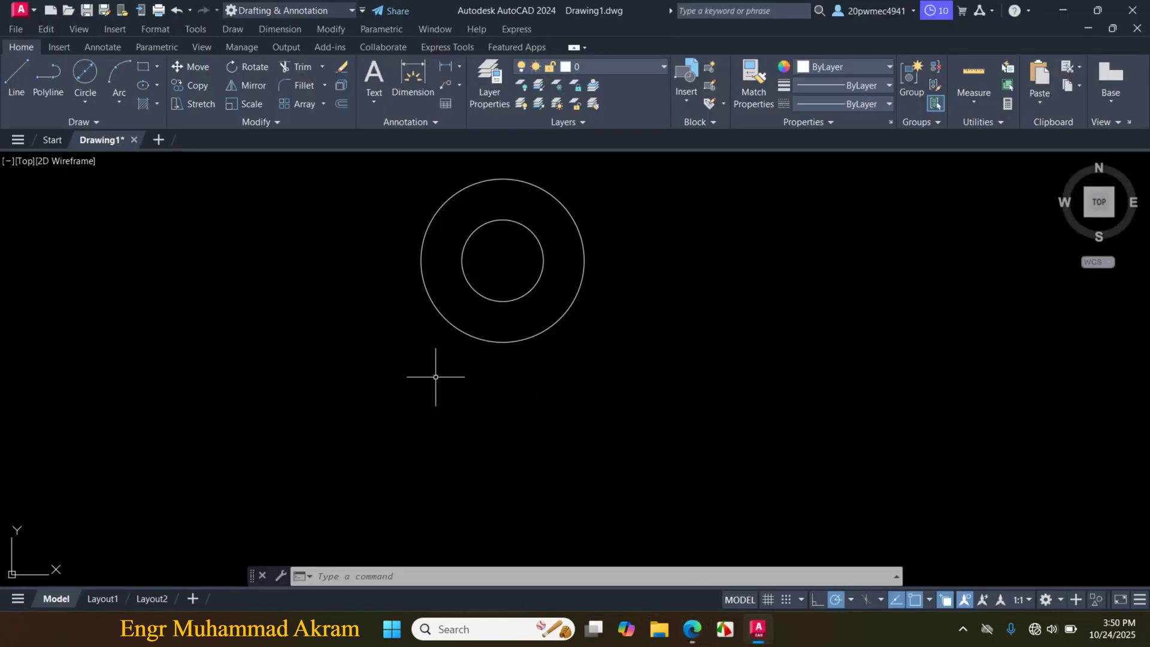
pyautogui.click(16, 75)
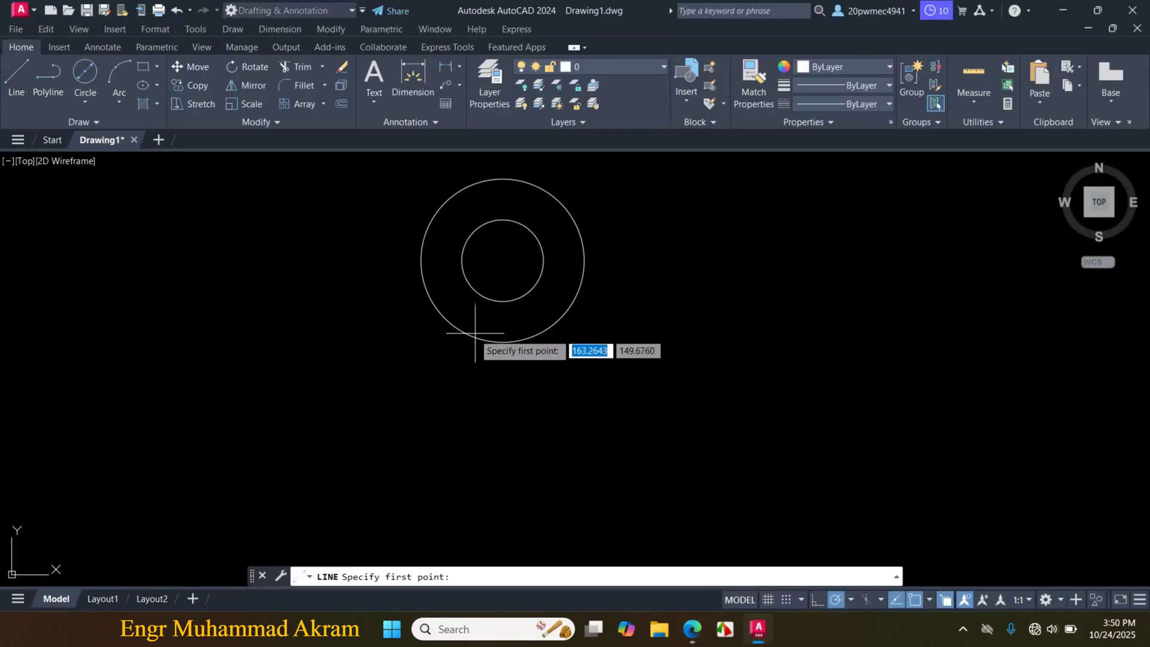
pyautogui.click(502, 260)
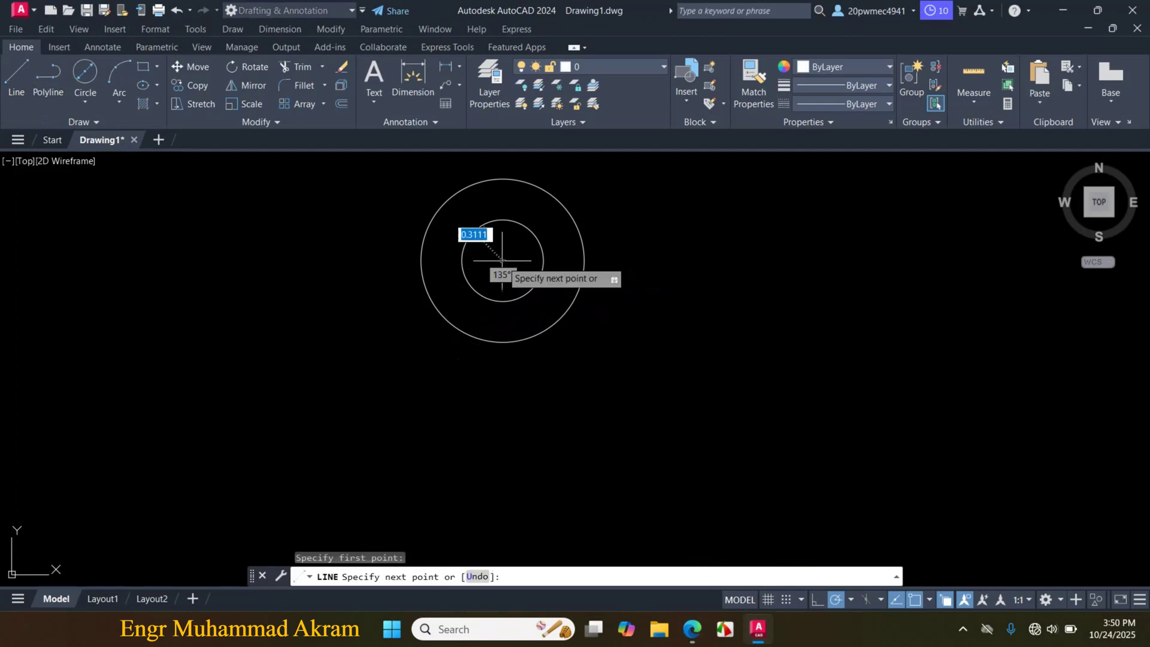
pyautogui.write('1')
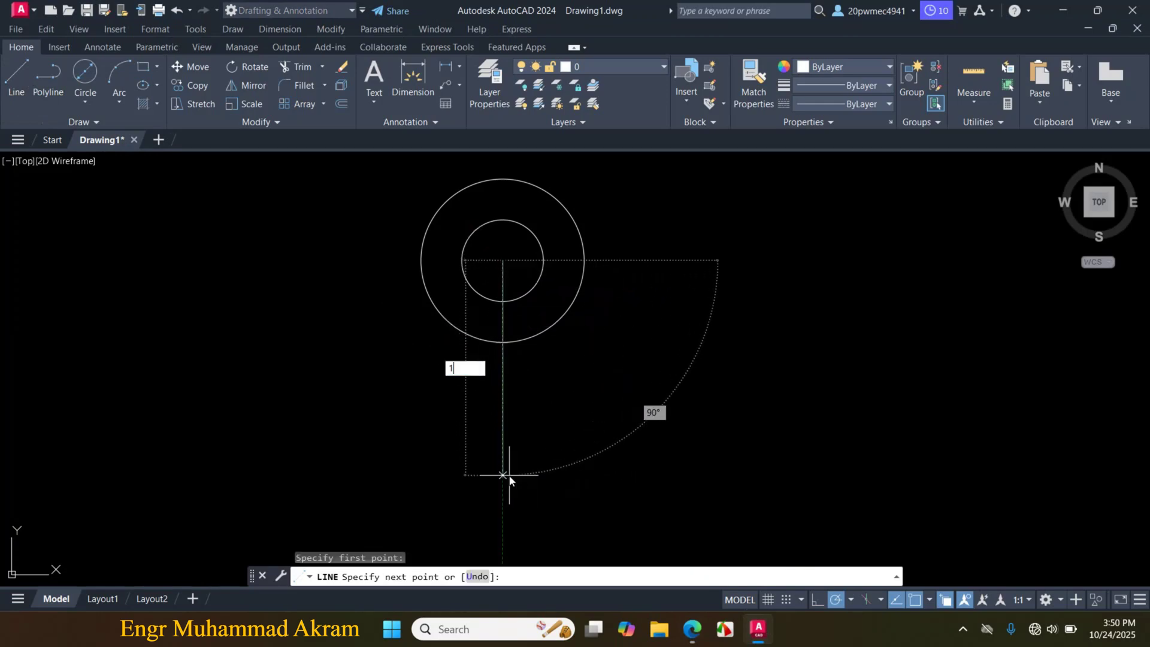
pyautogui.write('24')
pyautogui.press('Return')
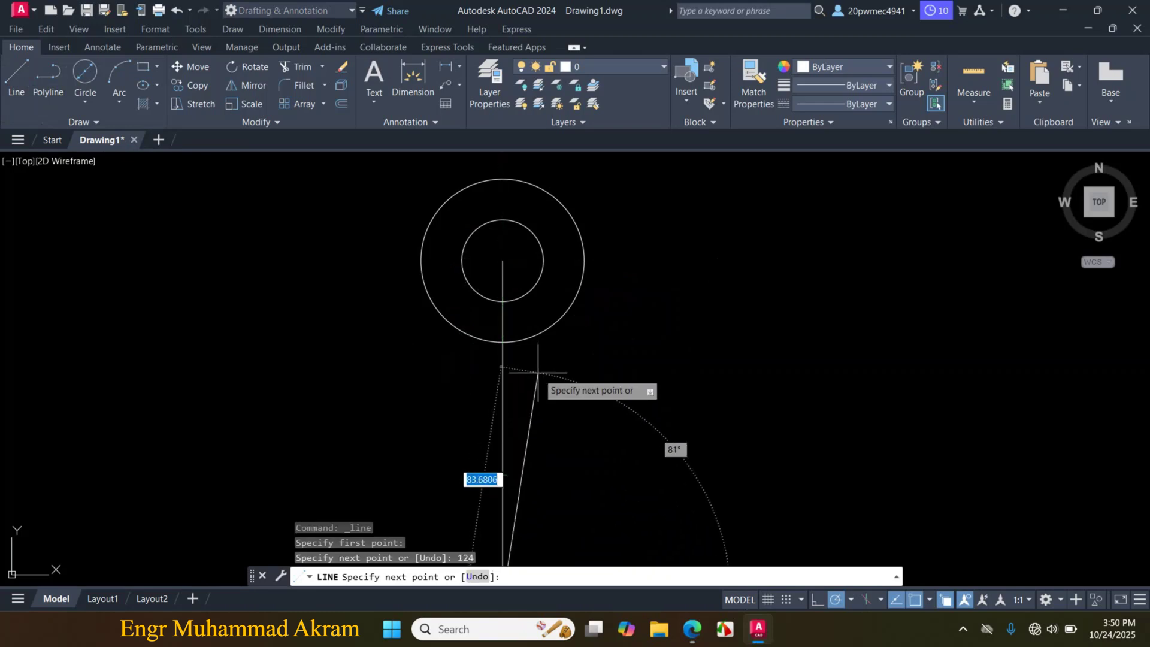
# Continue from the vertical line's lower end with a 62-long horizontal line to the right and finish the line
pyautogui.scroll(-4, 538, 464)
pyautogui.scroll(4, 558, 458)
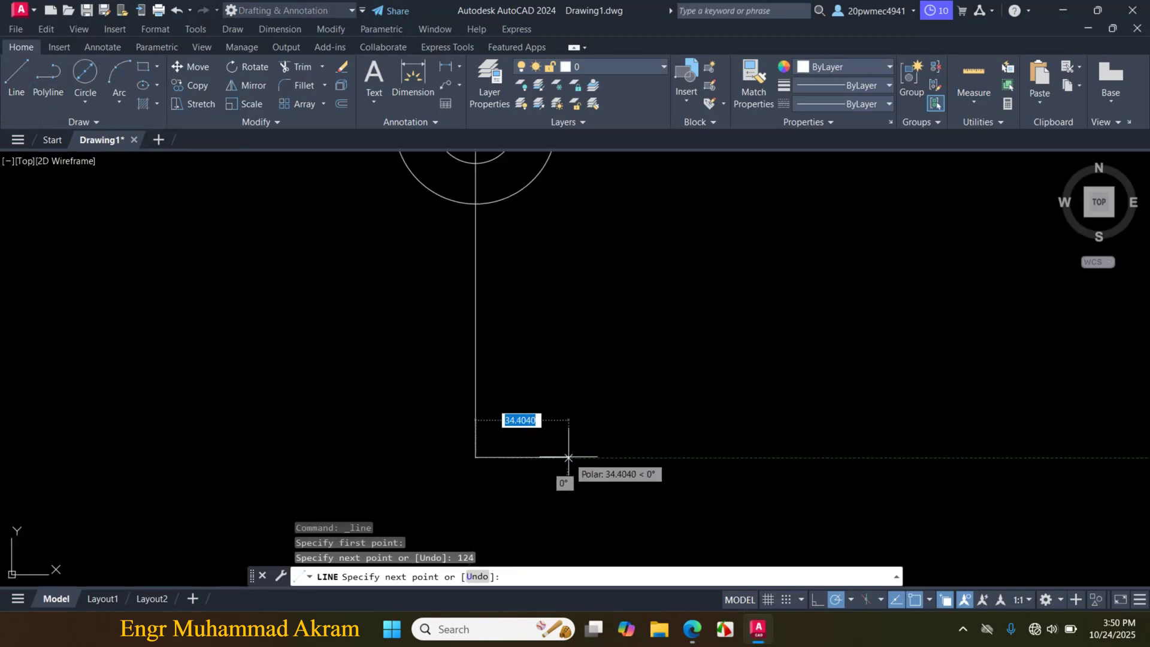
pyautogui.write('62')
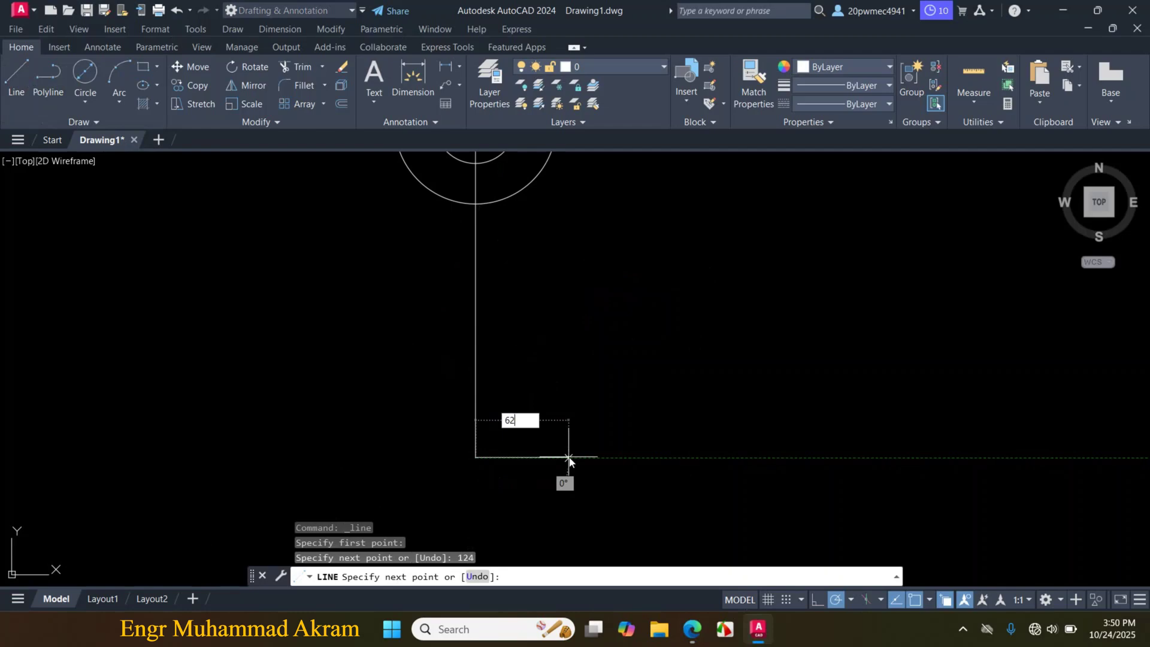
pyautogui.press('Return')
pyautogui.press('Escape')
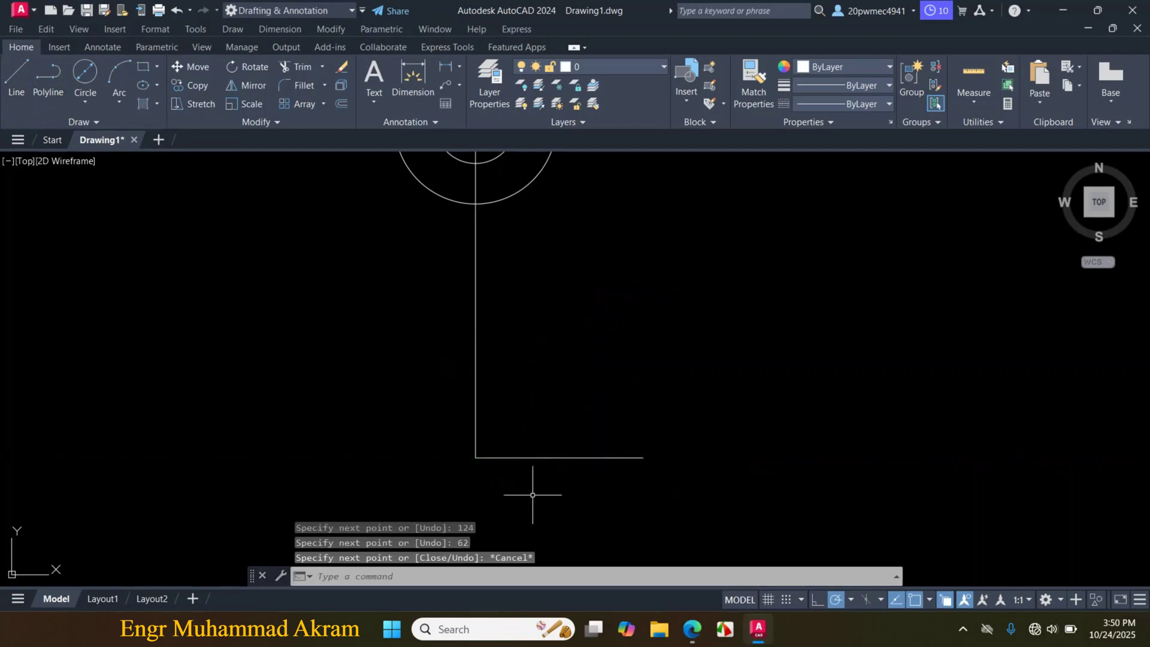
# Draw a 72-long horizontal line to the left from the lower end of the vertical line
pyautogui.press('Return')
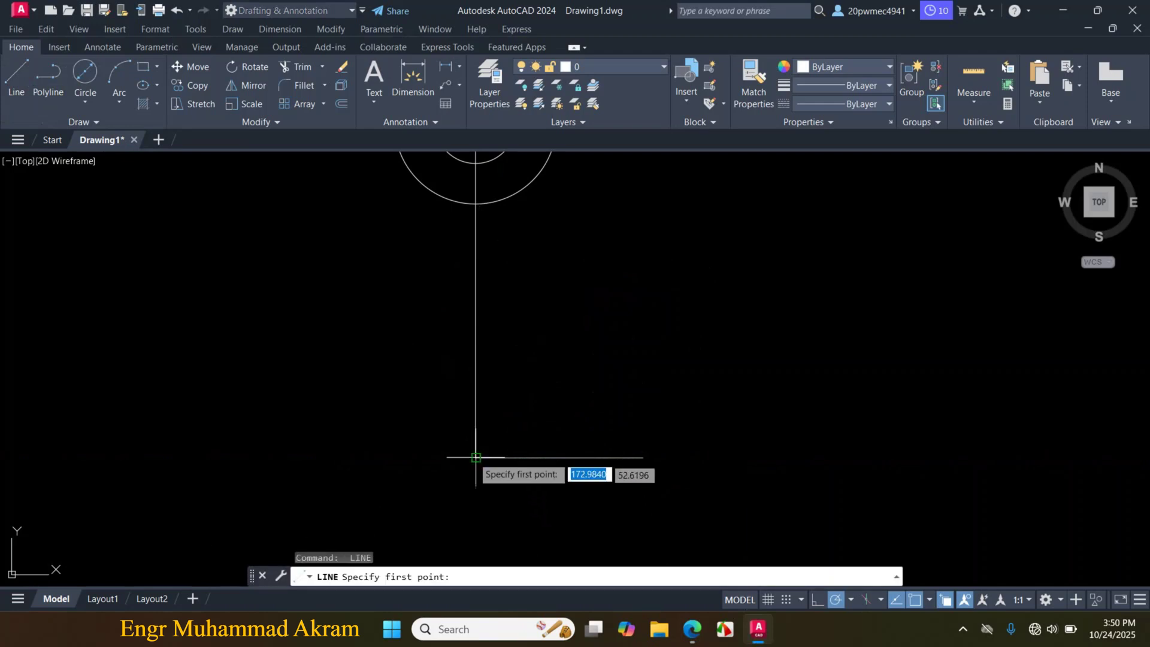
pyautogui.click(476, 457)
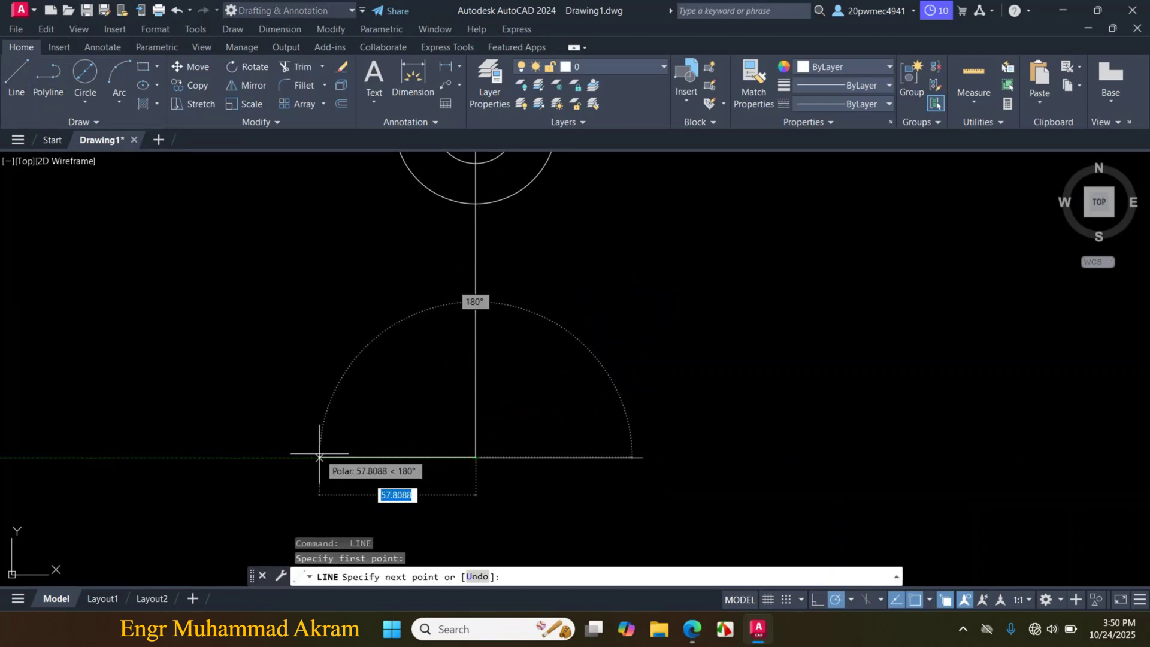
pyautogui.write('7')
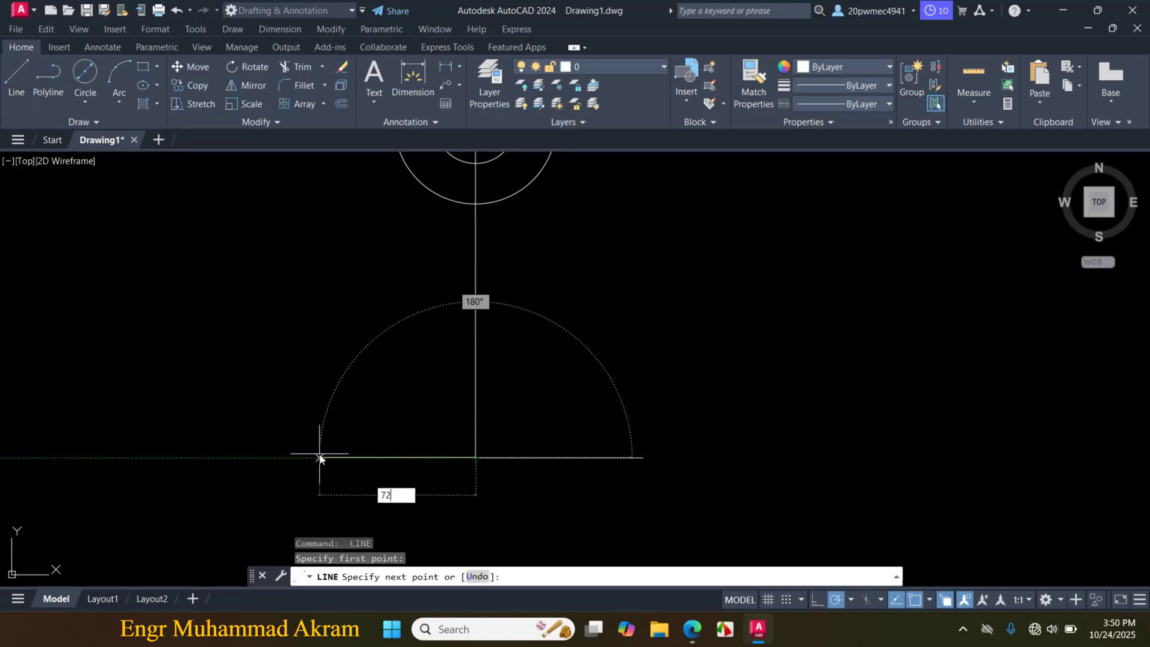
pyautogui.write('2')
pyautogui.press('Return')
pyautogui.press('Escape')
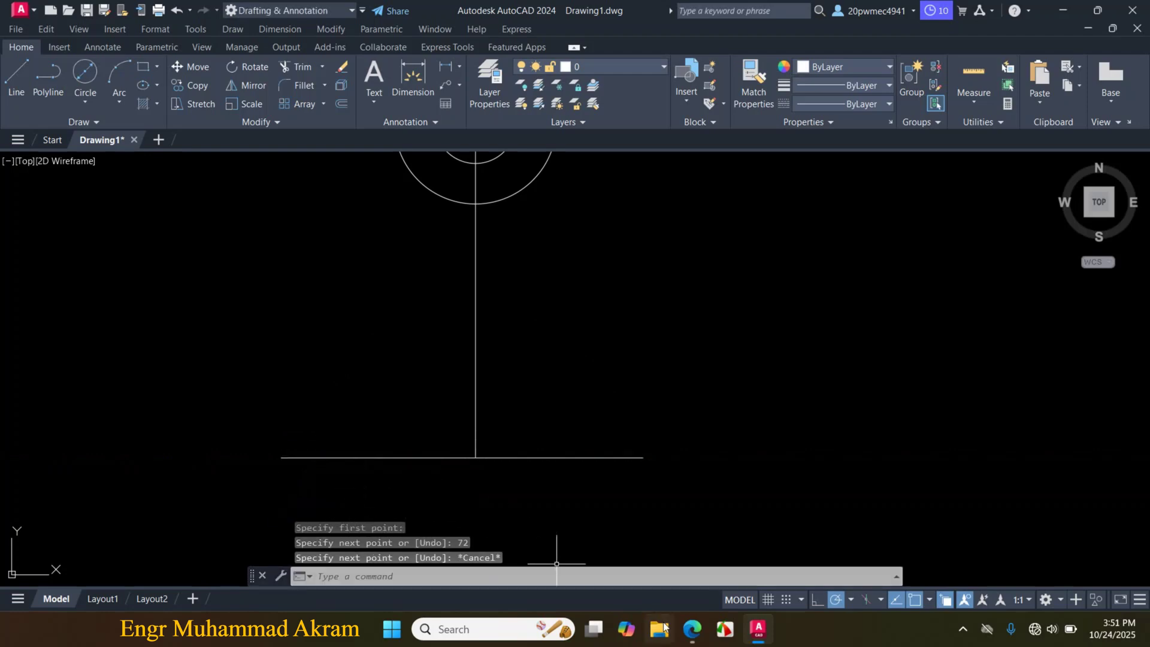
# Mark the short vertical end edges of the base on the PDF in Edge and return to AutoCAD
pyautogui.click(692, 629)
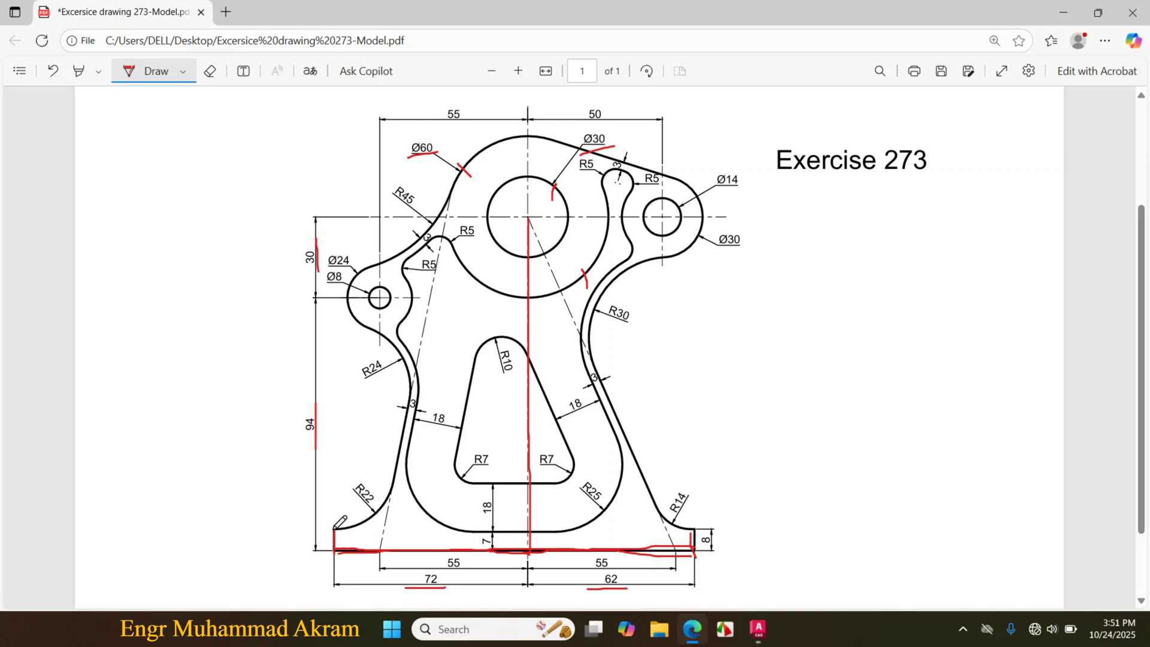
pyautogui.click(757, 627)
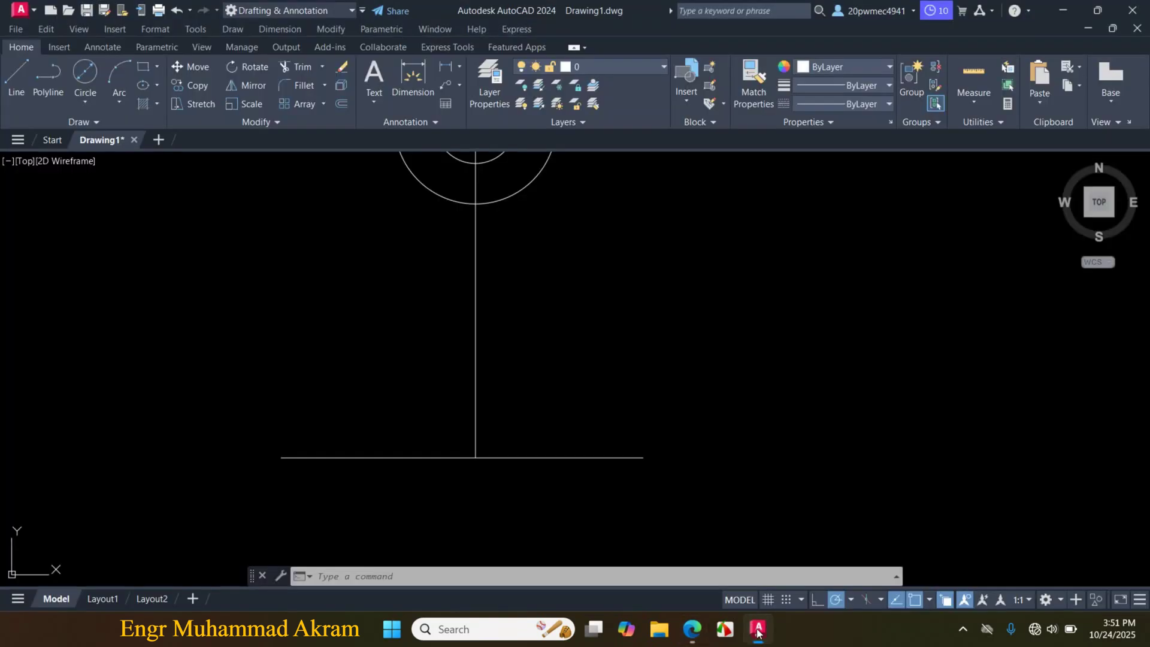
# Draw an 8-long line vertically up from the base line's right end and finish the line
pyautogui.click(17, 84)
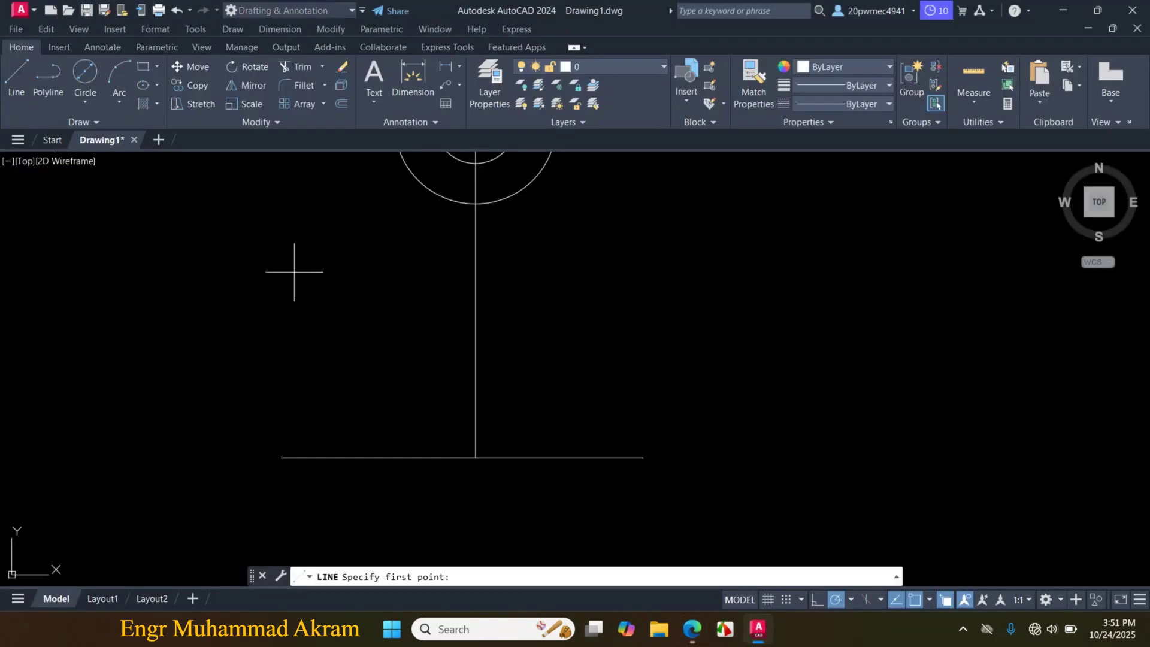
pyautogui.click(643, 457)
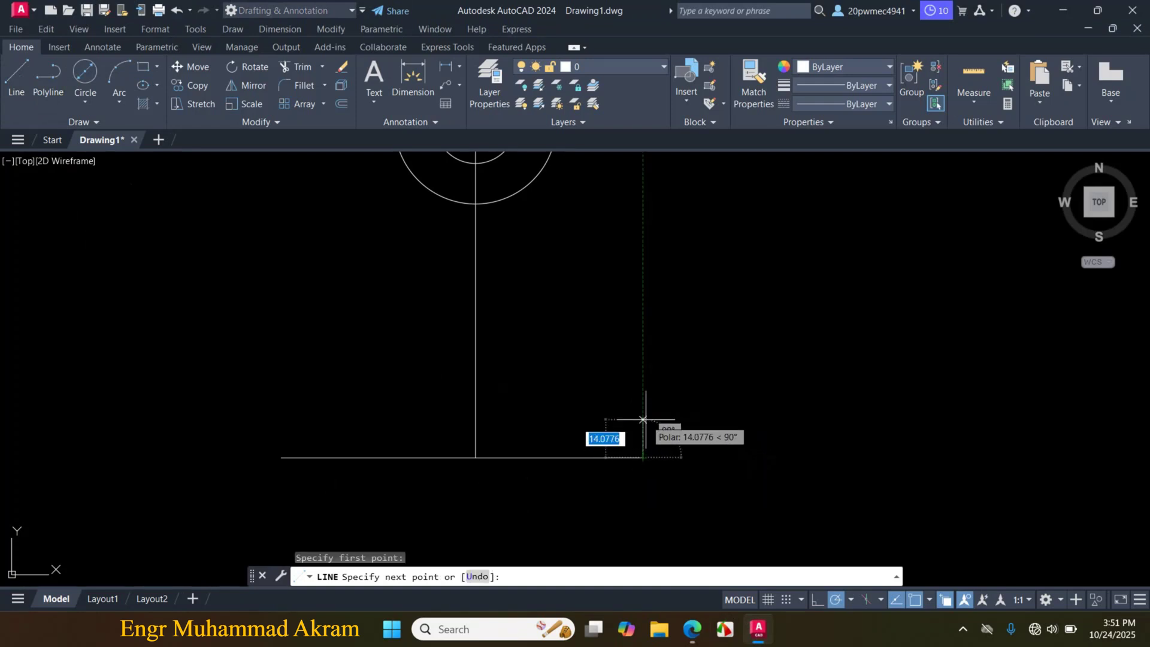
pyautogui.write('8')
pyautogui.press('Return')
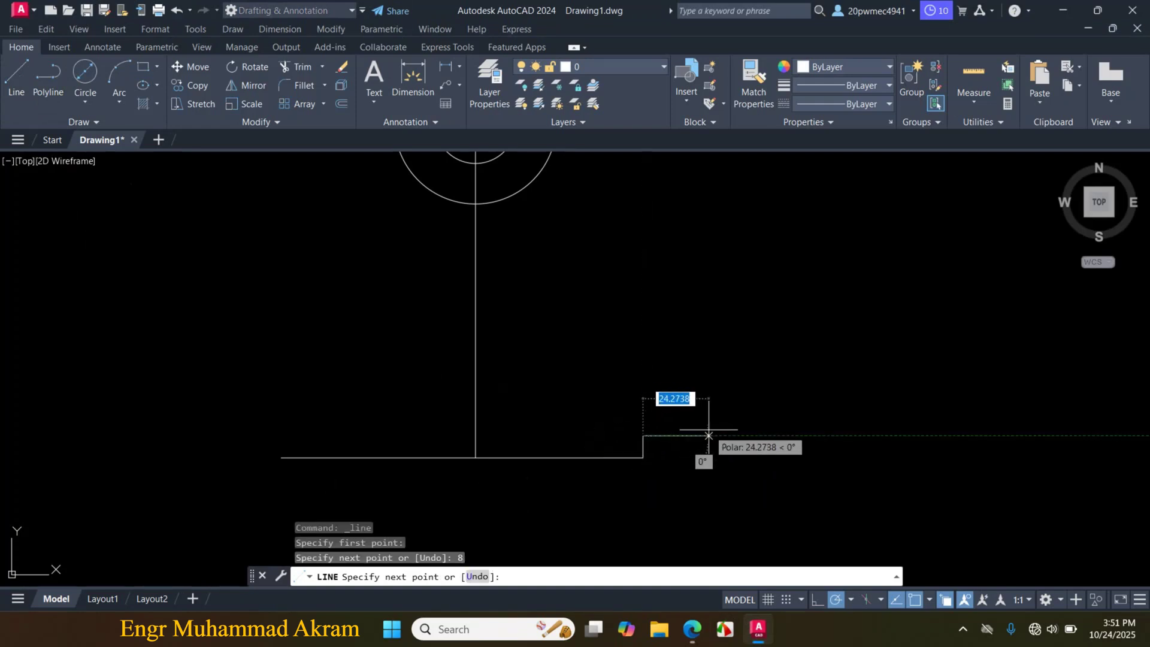
pyautogui.press('Escape')
# Draw an 8-long line vertically up from the base line's left end and finish the line
pyautogui.press('Return')
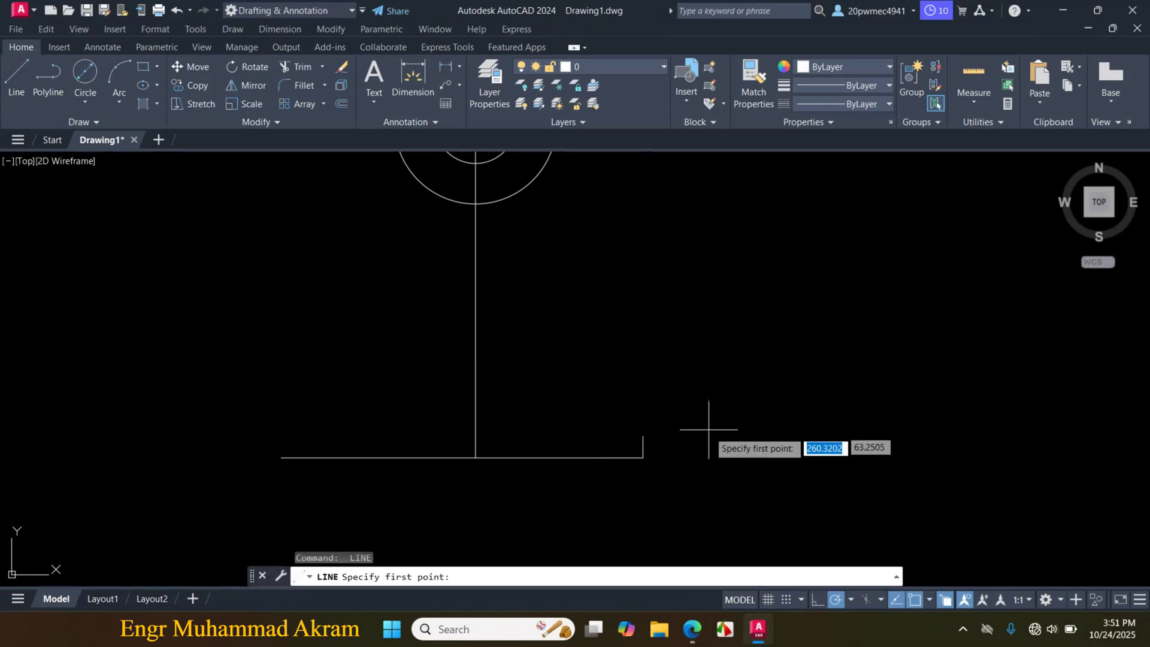
pyautogui.click(281, 457)
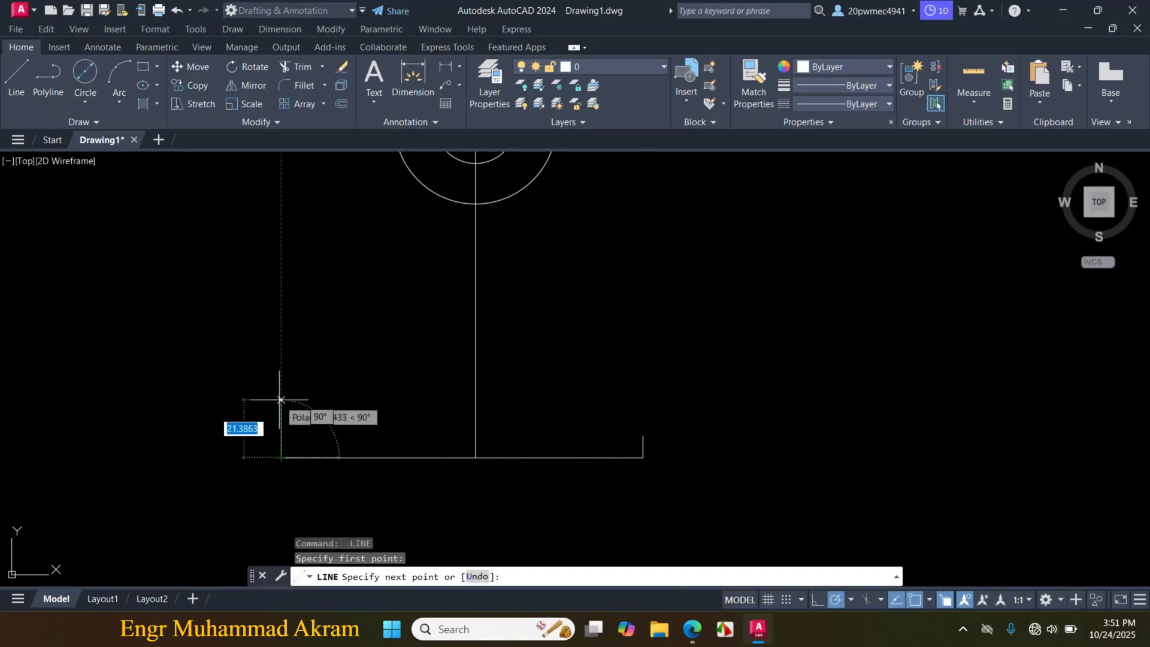
pyautogui.write('8')
pyautogui.press('Return')
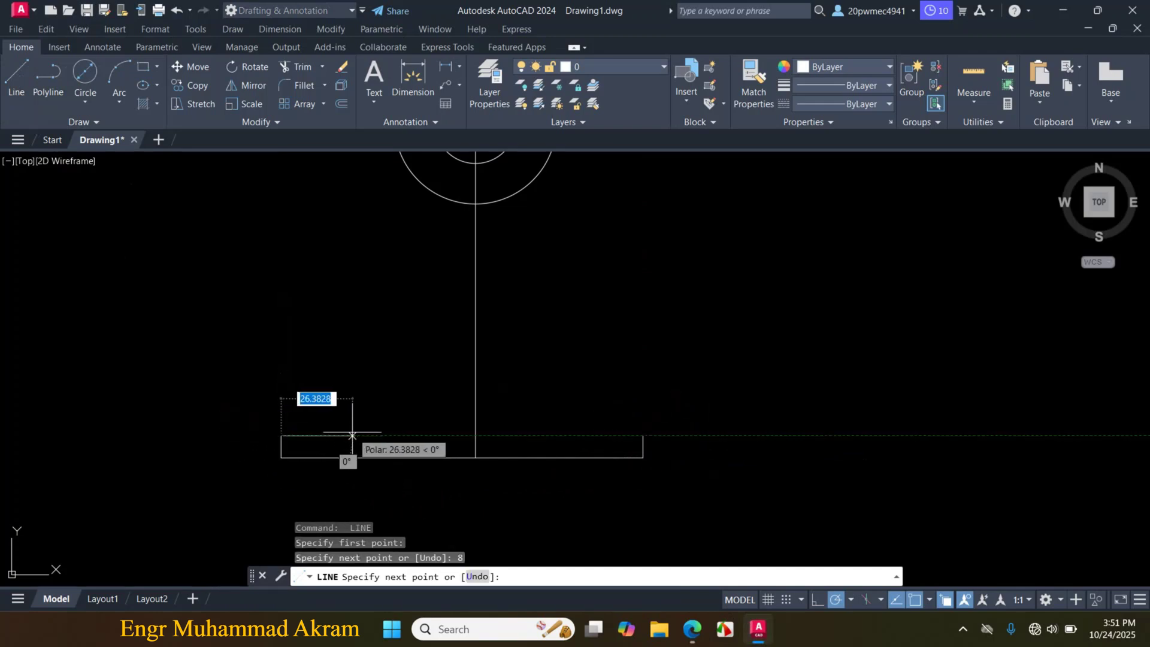
pyautogui.press('Escape')
# On the PDF in Edge, mark the 50 center offset and the Ø14 and Ø30 circles on the right, and return to AutoCAD
pyautogui.click(691, 628)
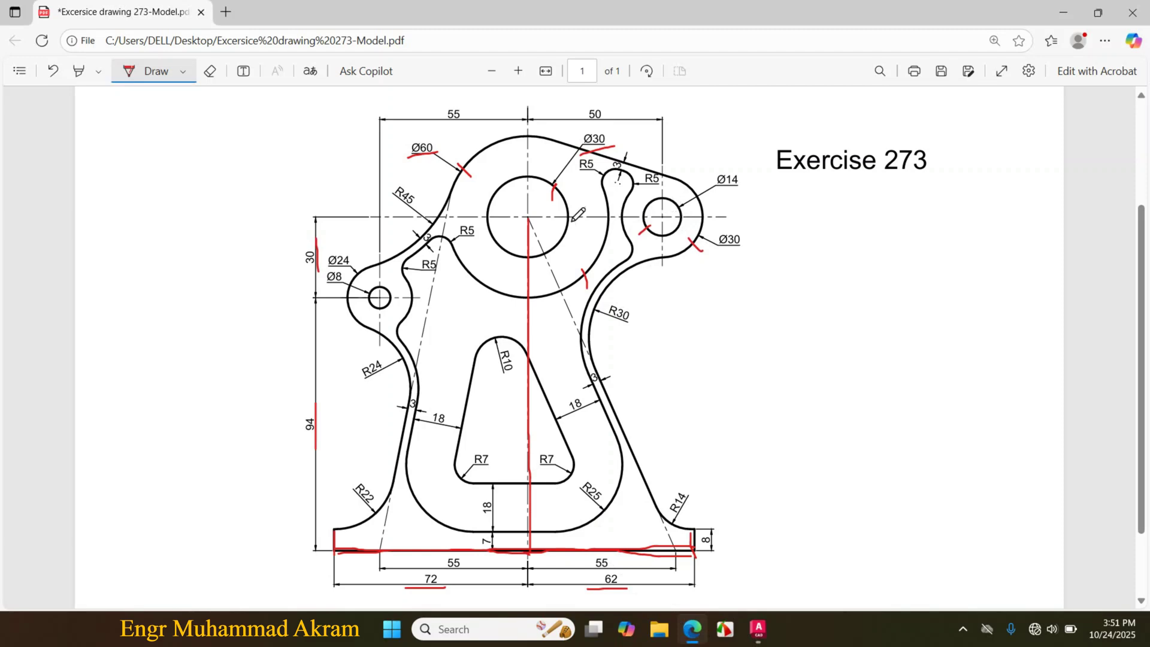
pyautogui.moveTo(546, 218); pyautogui.dragTo(665, 219)
pyautogui.moveTo(579, 124); pyautogui.dragTo(611, 123)
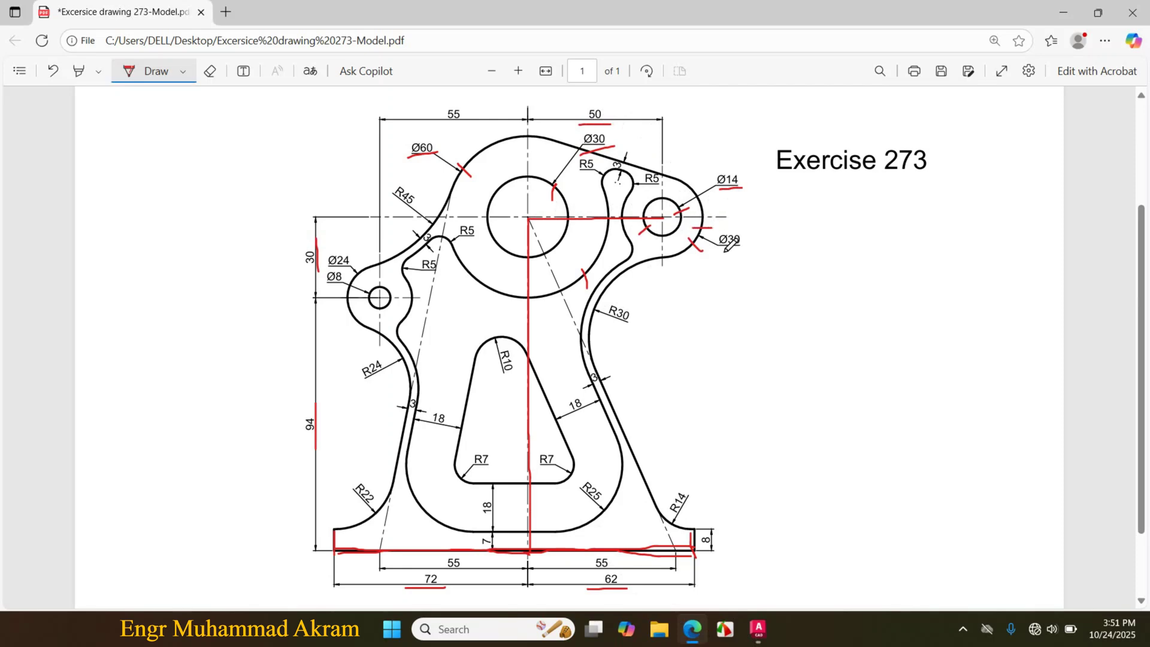
pyautogui.moveTo(714, 255); pyautogui.dragTo(743, 247)
pyautogui.click(757, 628)
# Draw a 50-long horizontal line to the right from the common center of the two main circles
pyautogui.scroll(-4, 560, 336)
pyautogui.scroll(3, 567, 236)
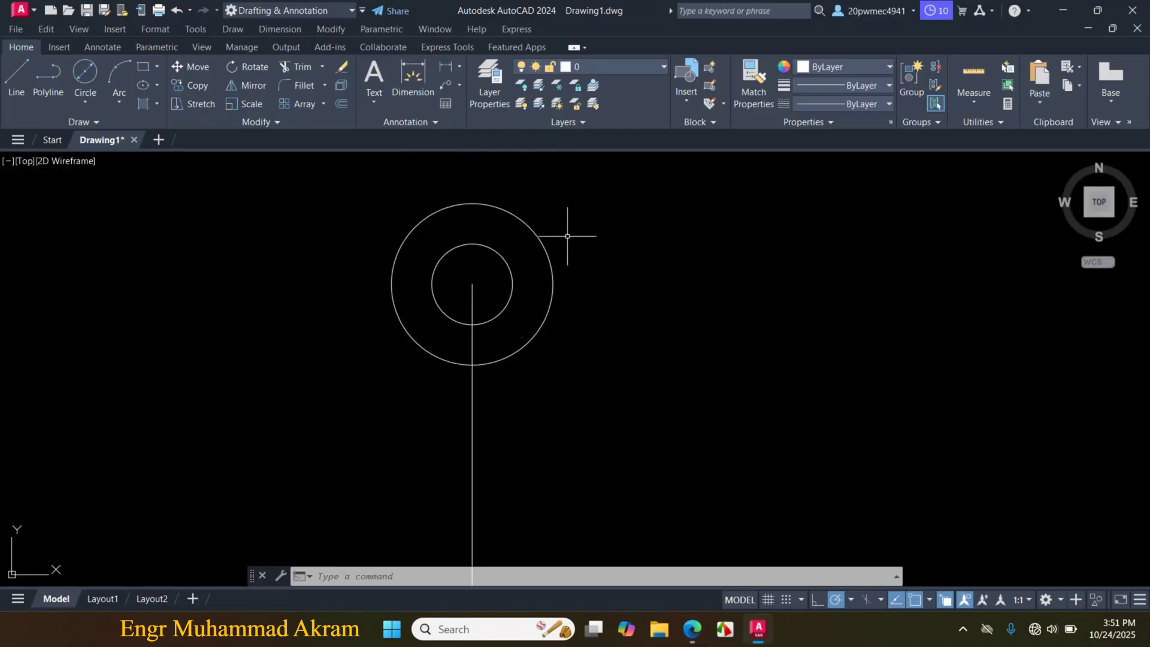
pyautogui.click(16, 76)
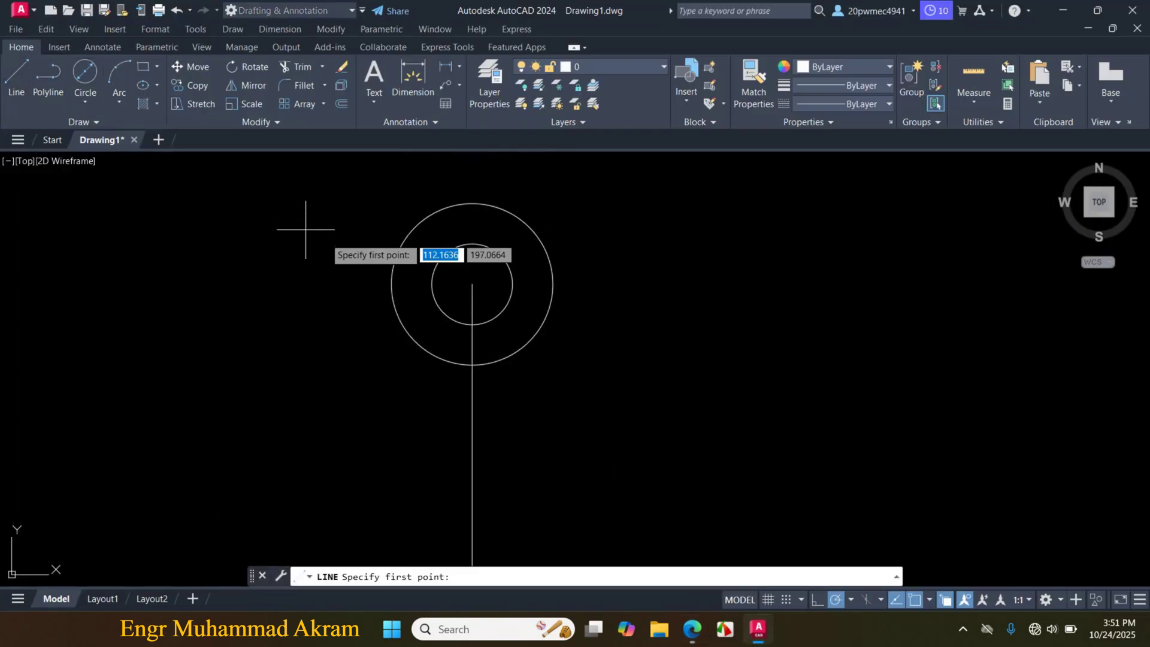
pyautogui.click(472, 284)
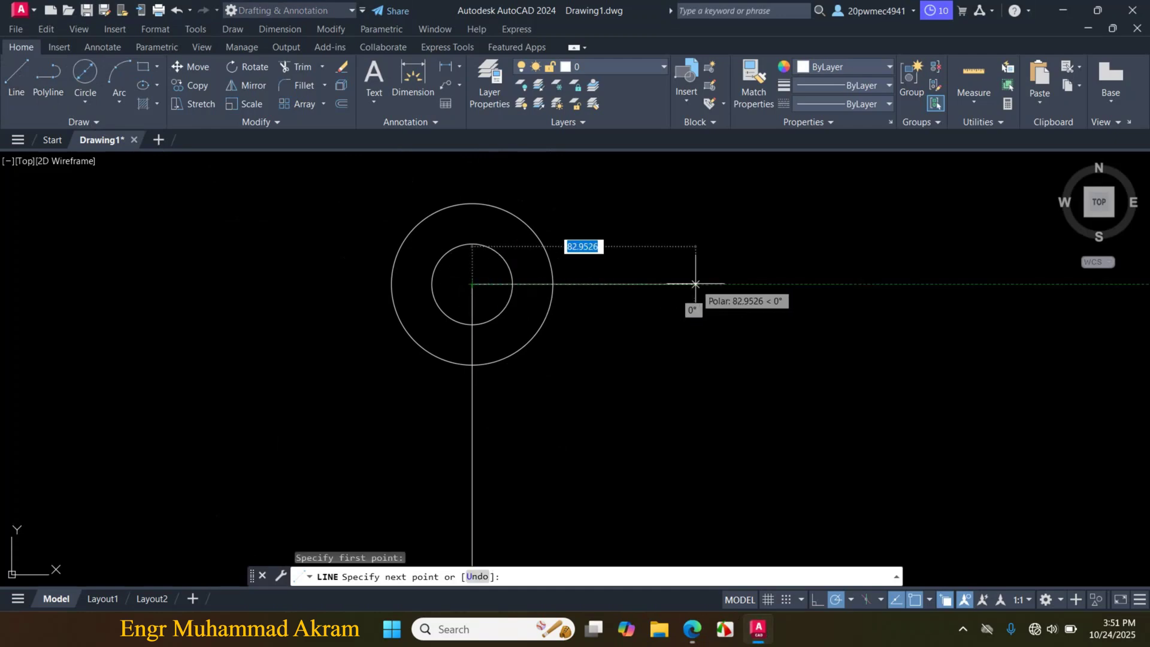
pyautogui.write('50')
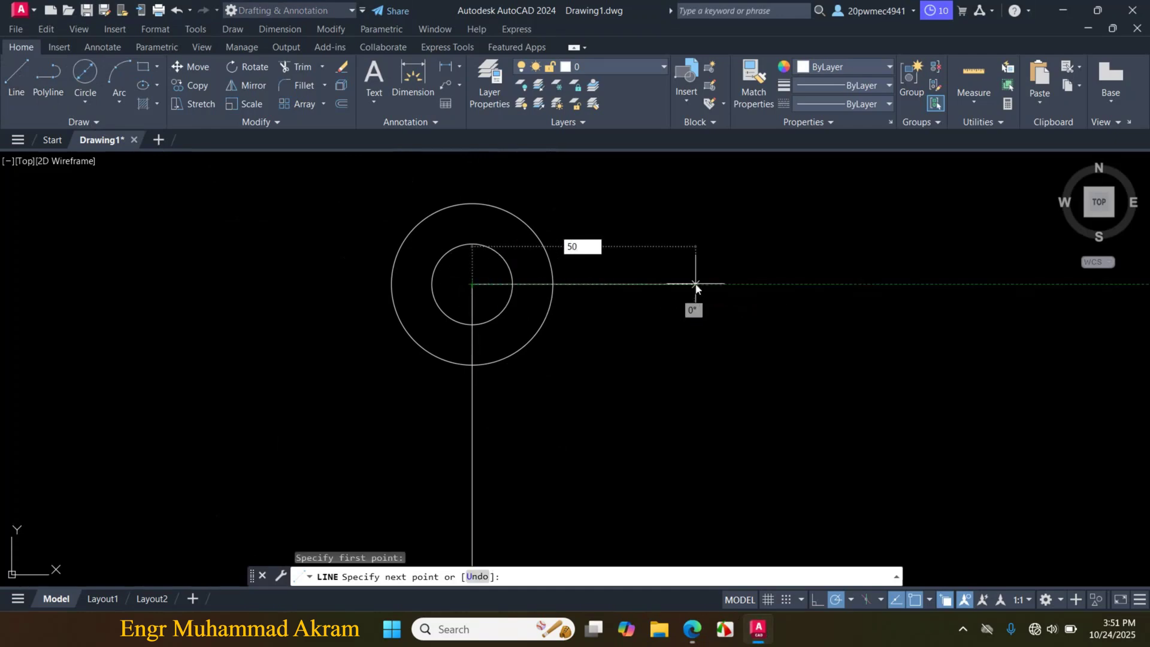
pyautogui.press('Return')
pyautogui.press('Escape')
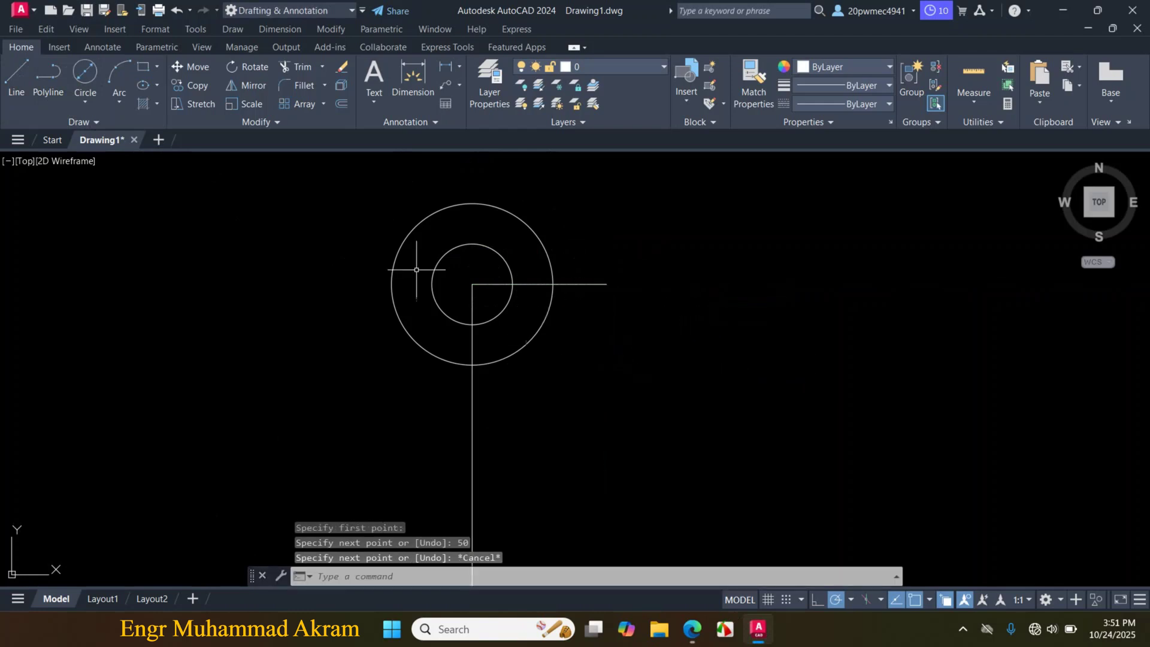
# Draw a 14-diameter circle centered on the right end of the 50-long horizontal line
pyautogui.click(85, 100)
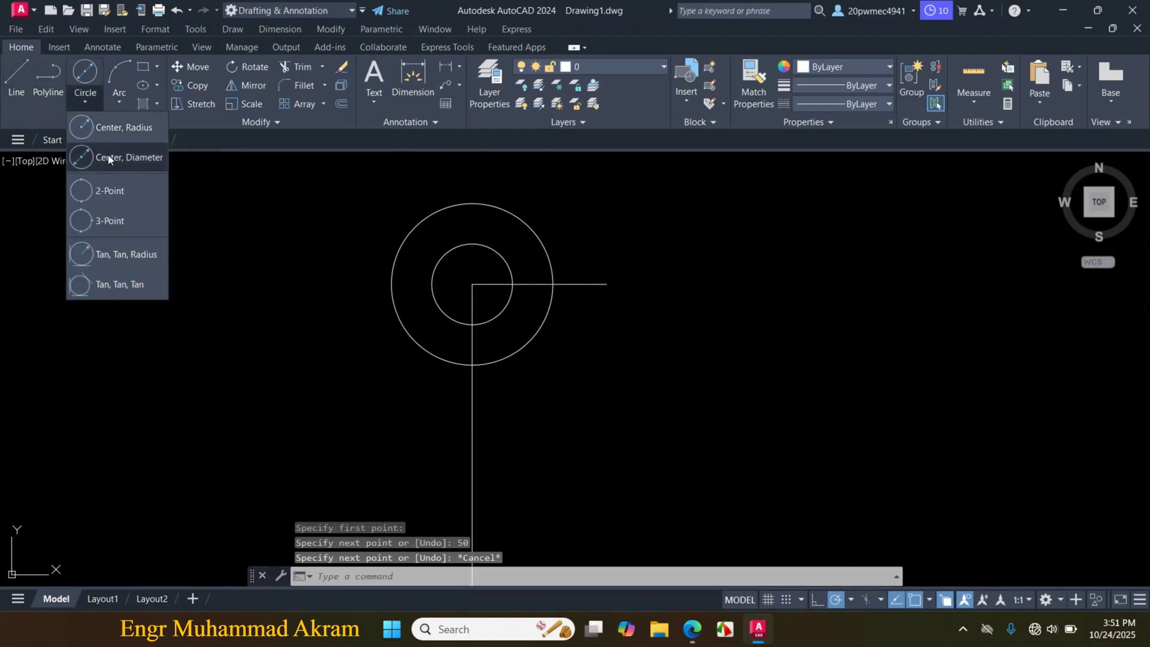
pyautogui.click(108, 156)
pyautogui.click(607, 283)
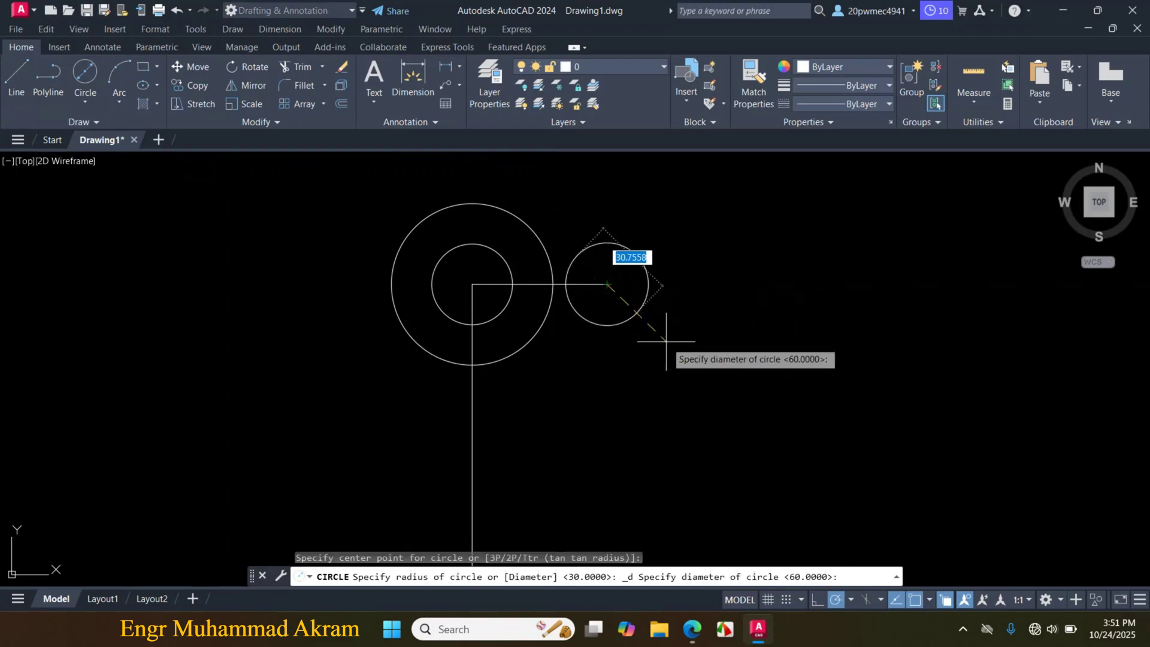
pyautogui.write('14')
pyautogui.press('Return')
# Draw a 30-diameter circle concentric with the 14-diameter circle
pyautogui.click(80, 103)
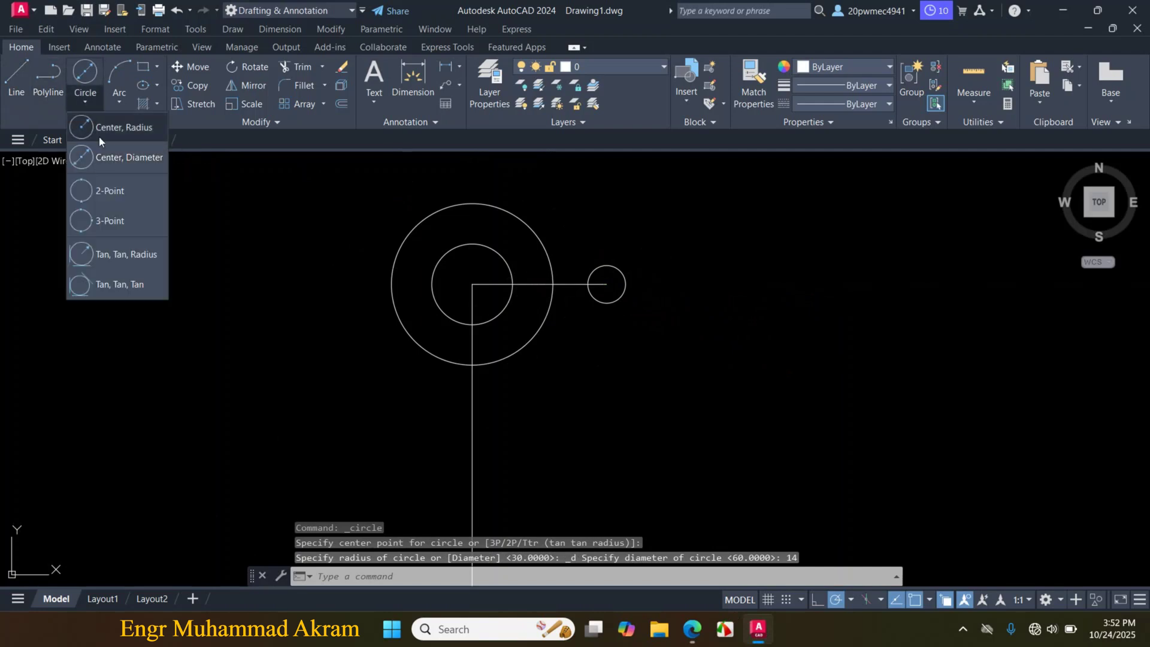
pyautogui.click(108, 156)
pyautogui.scroll(2, 607, 277)
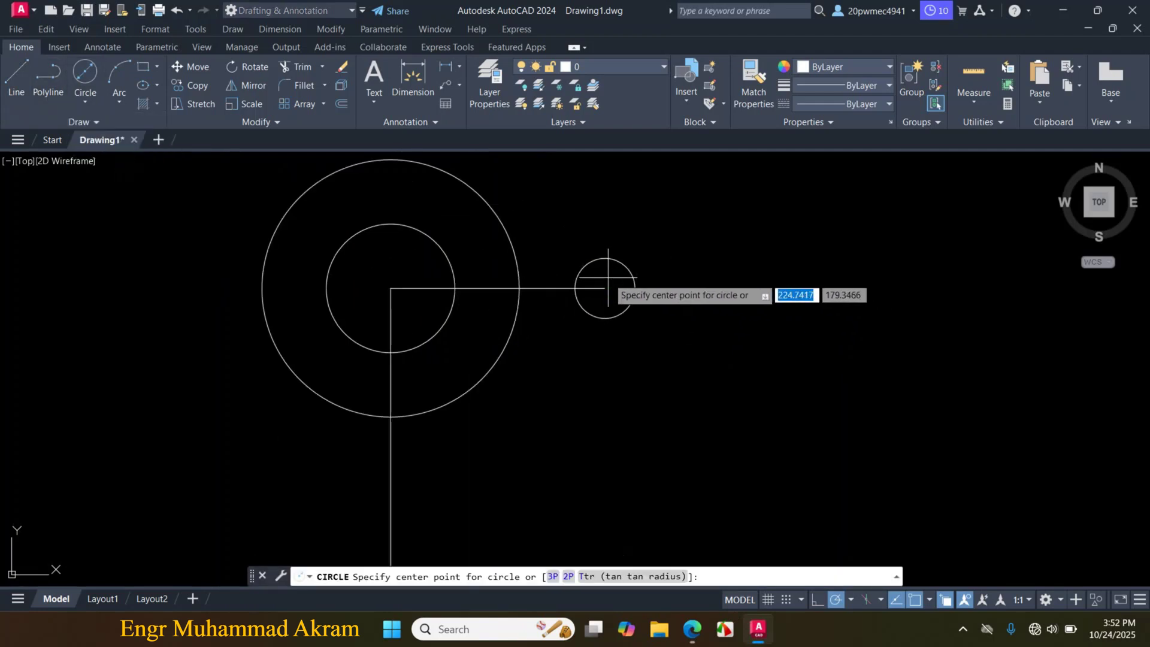
pyautogui.click(604, 288)
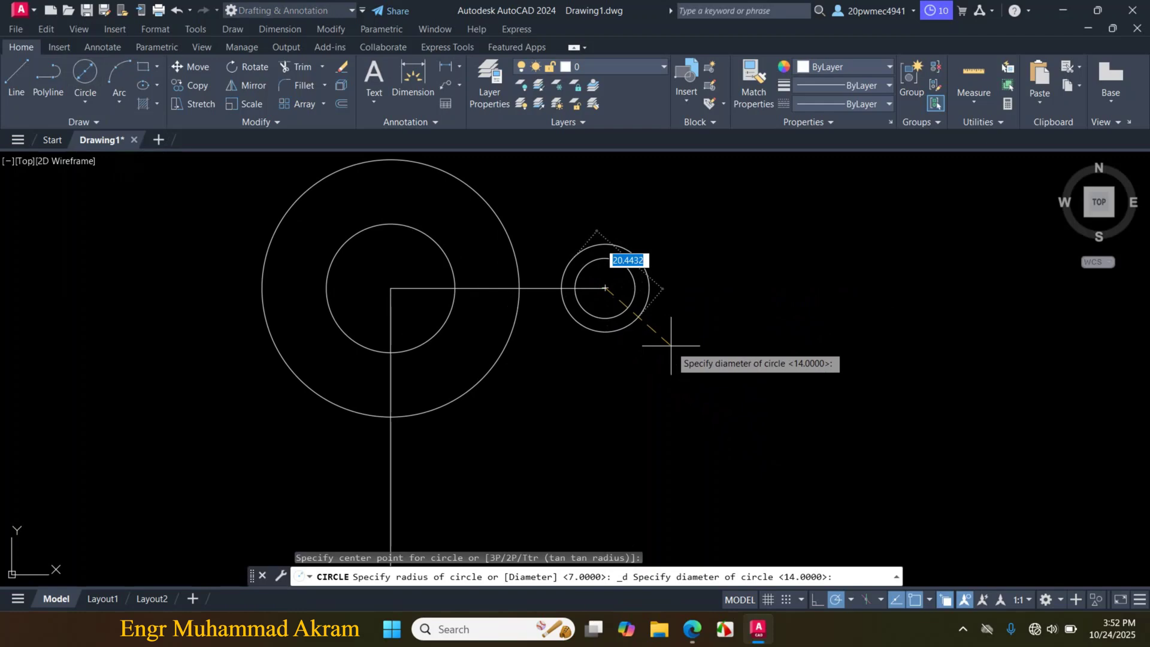
pyautogui.write('30')
pyautogui.press('Return')
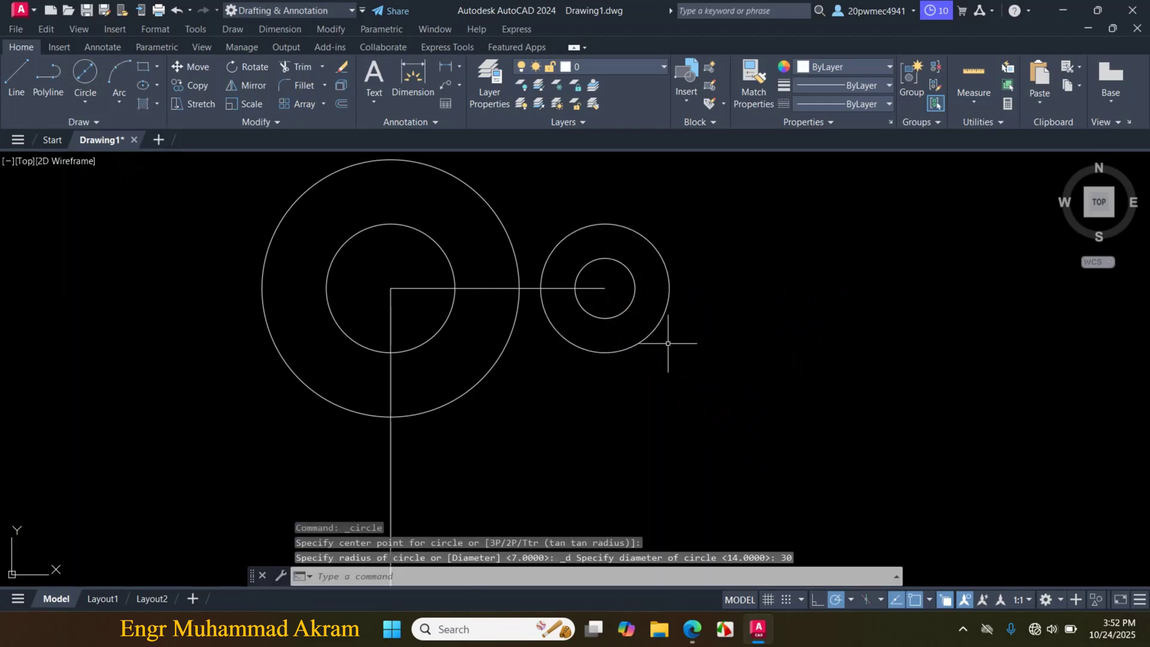
# On the PDF in Edge, mark the 55 and 30 offsets and the Ø8 and Ø24 circles on the left, and return to AutoCAD
pyautogui.click(692, 629)
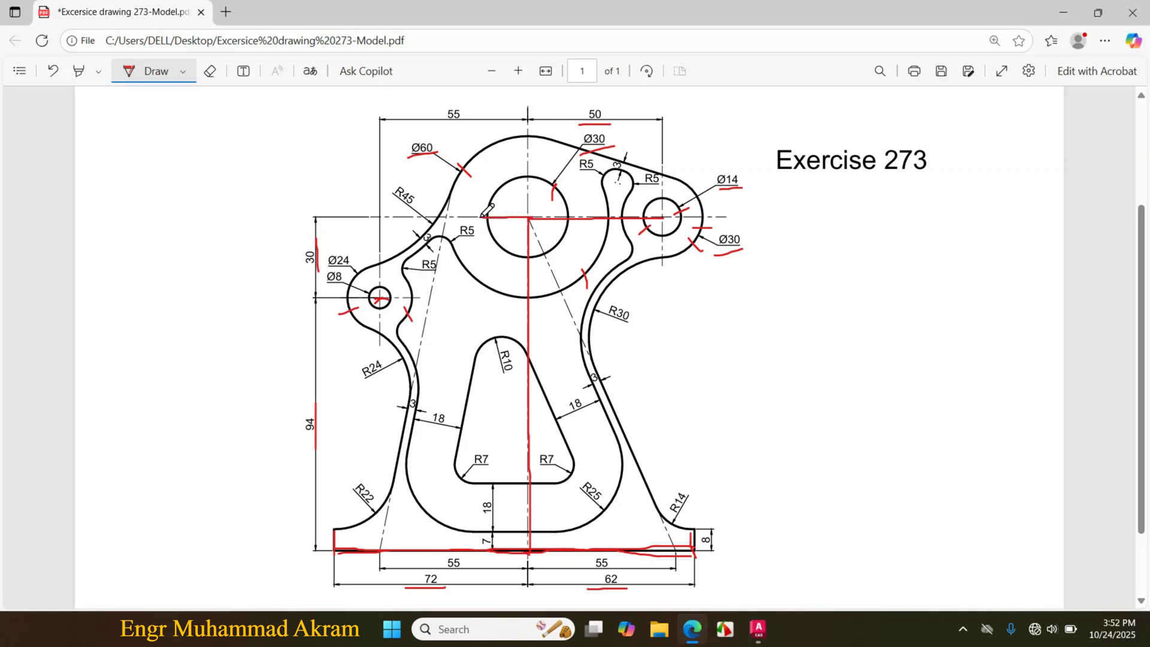
pyautogui.moveTo(381, 216); pyautogui.dragTo(380, 217)
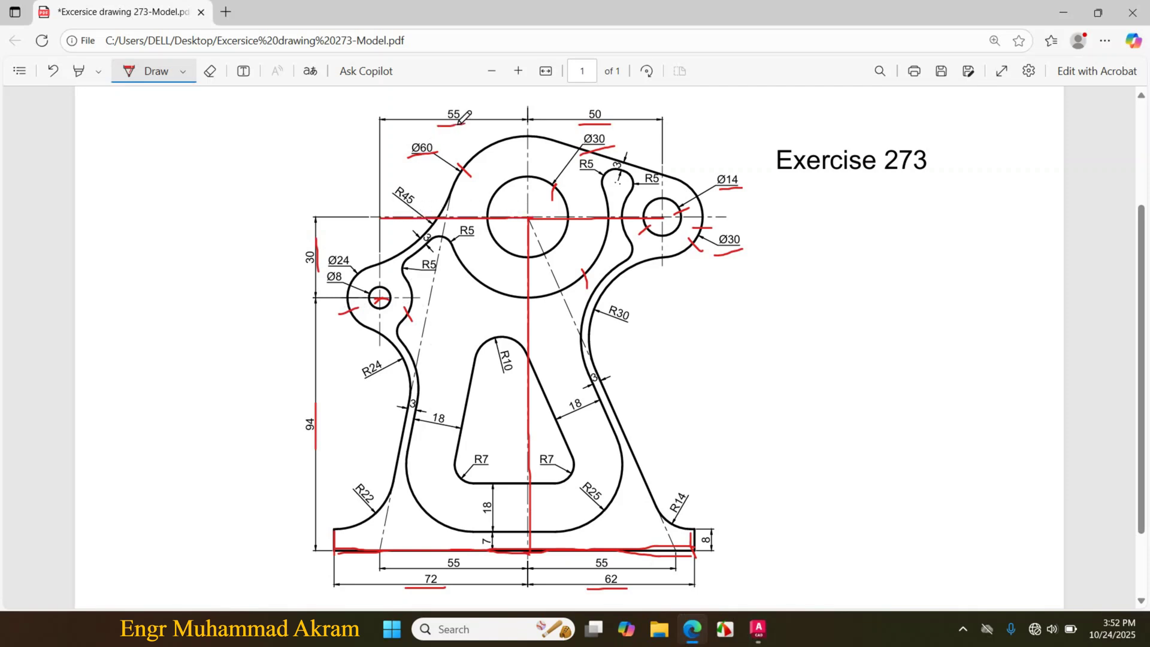
pyautogui.moveTo(458, 124); pyautogui.dragTo(475, 123)
pyautogui.moveTo(378, 218)
pyautogui.mouseDown()
pyautogui.moveTo(376, 299)
pyautogui.moveTo(327, 263)
pyautogui.moveTo(318, 238)
pyautogui.mouseUp()
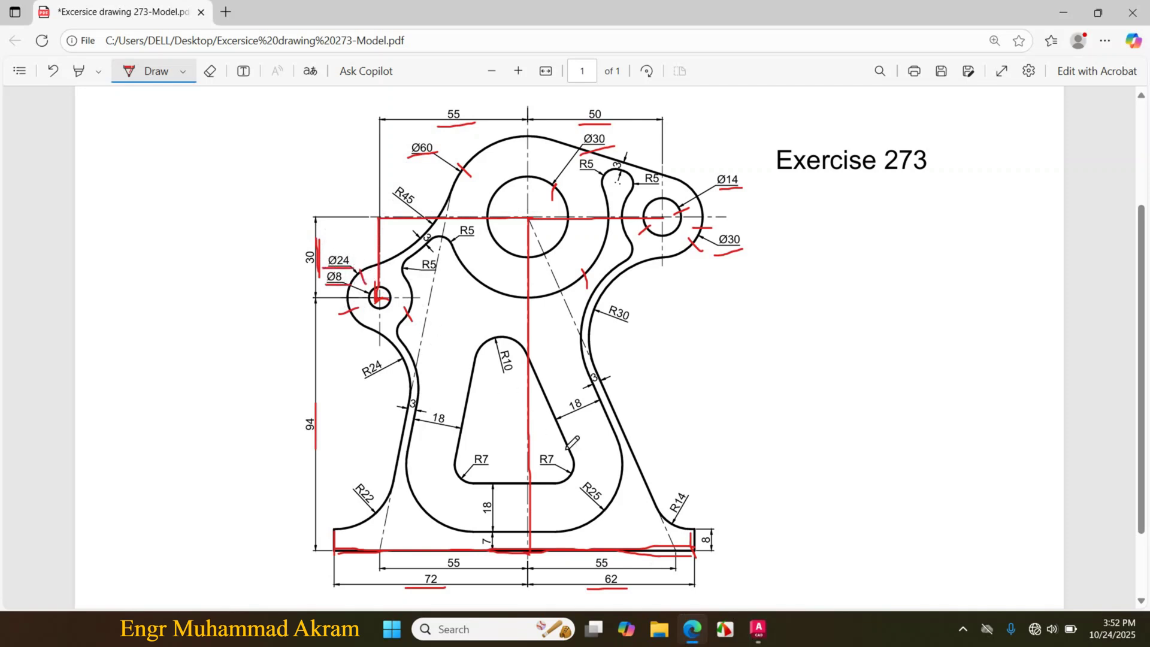
pyautogui.click(756, 623)
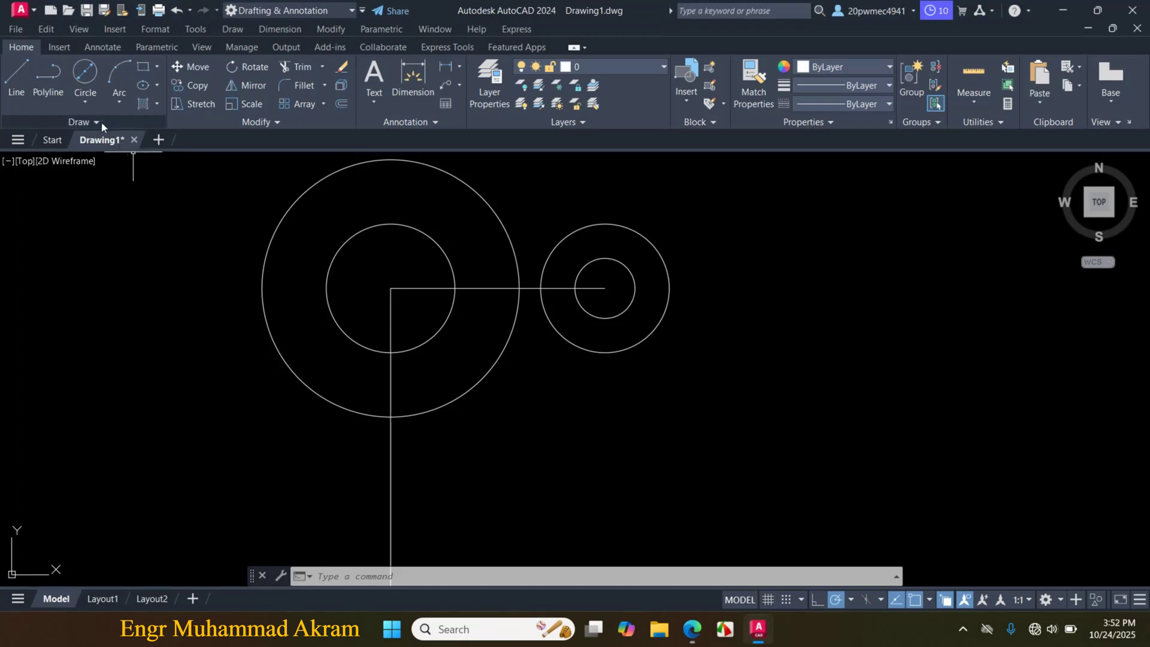
# Draw a 55-long horizontal line to the left from the main circles' center, continuing with a 30-long line vertically down
pyautogui.click(14, 73)
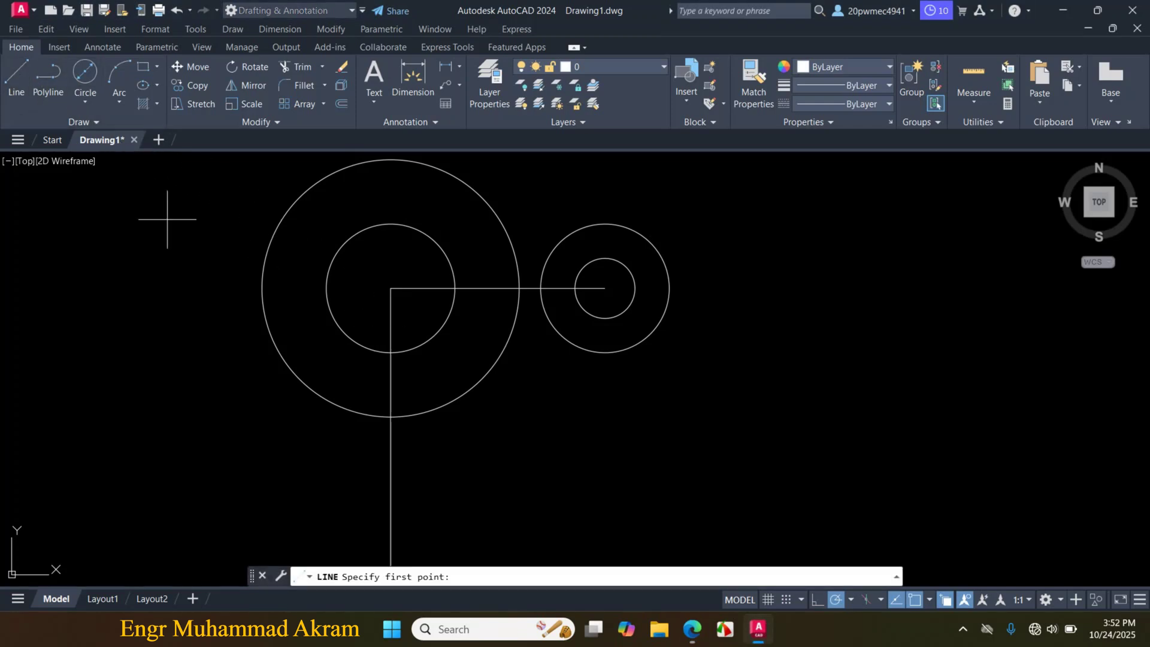
pyautogui.click(390, 288)
pyautogui.write('55')
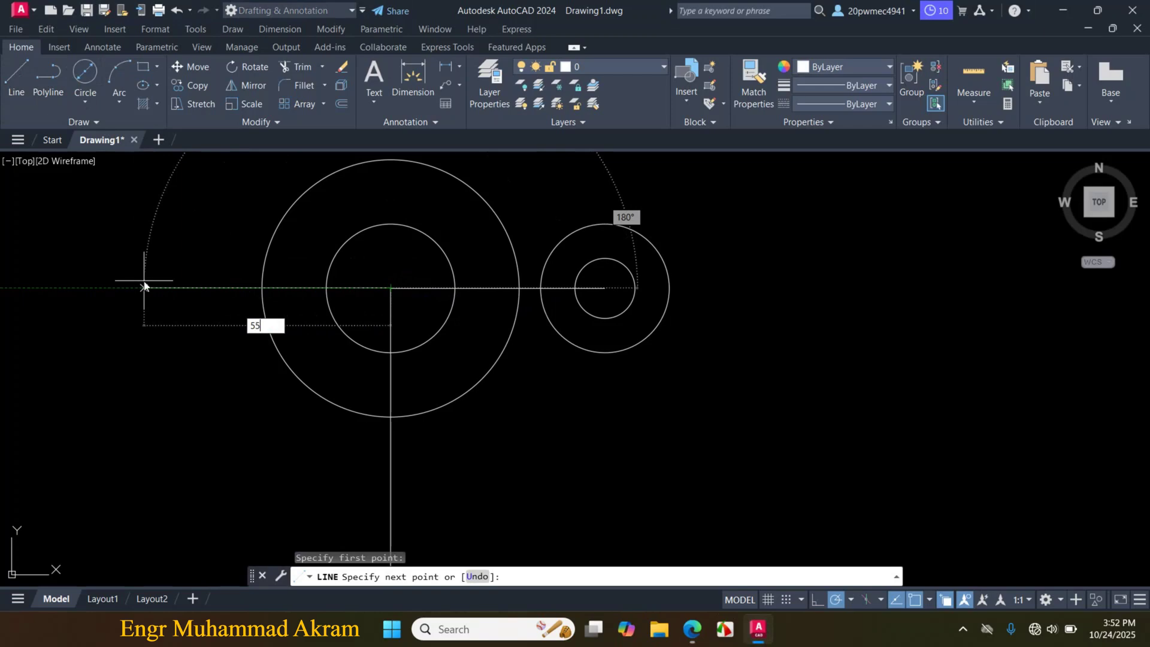
pyautogui.press('Return')
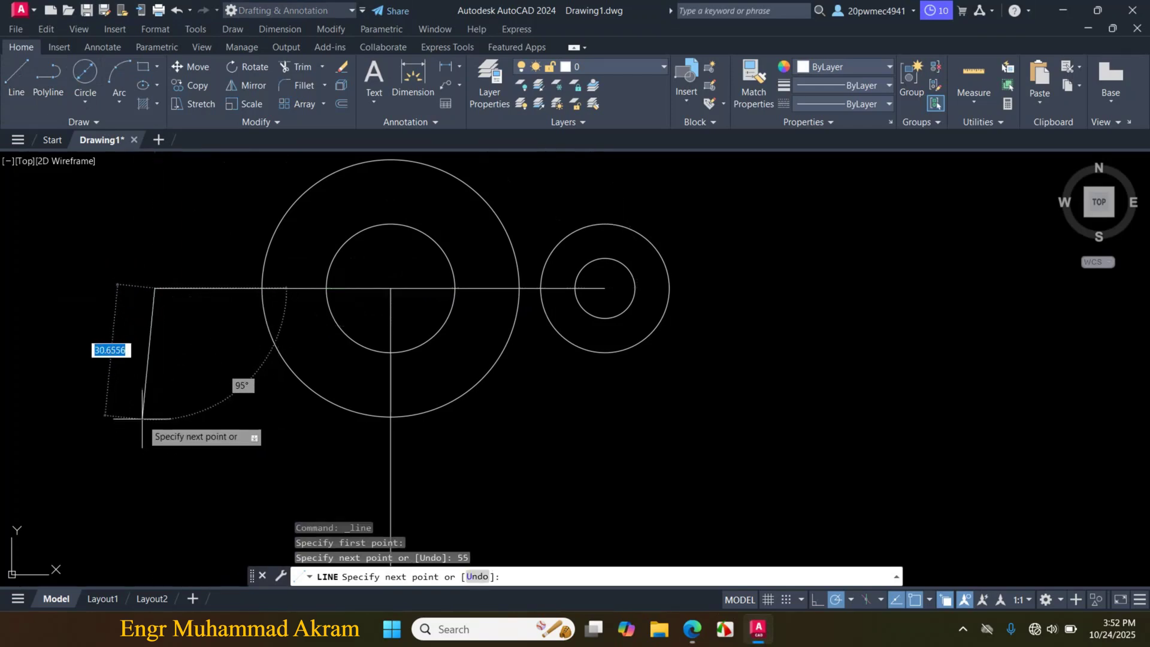
pyautogui.write('3')
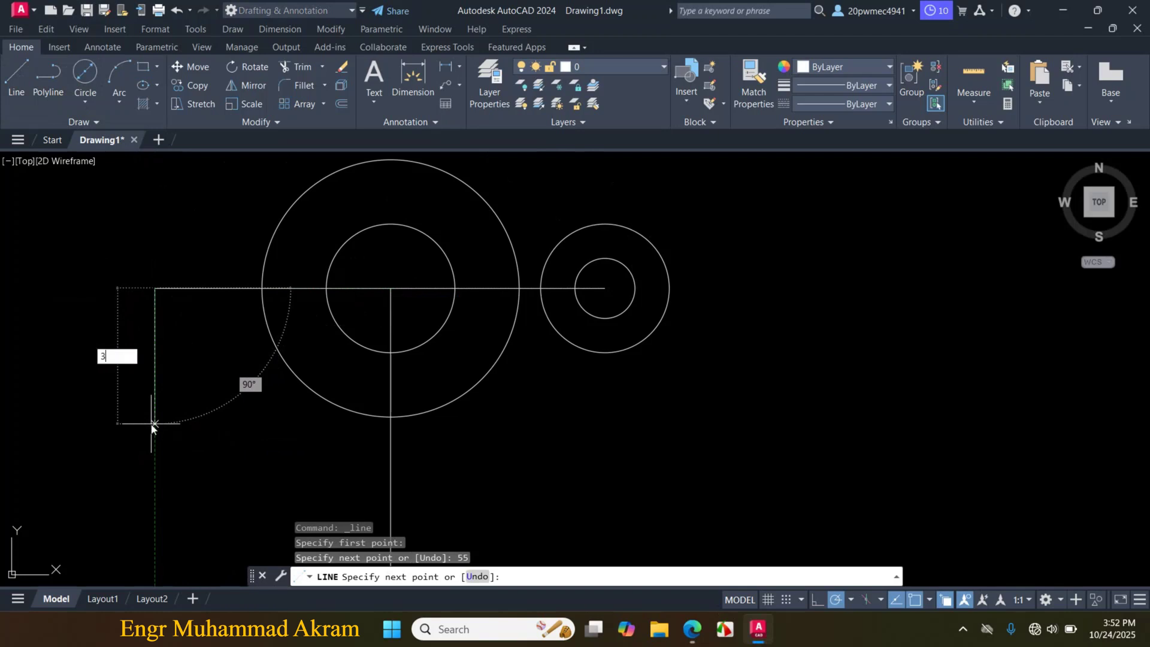
pyautogui.write('0')
pyautogui.press('Return')
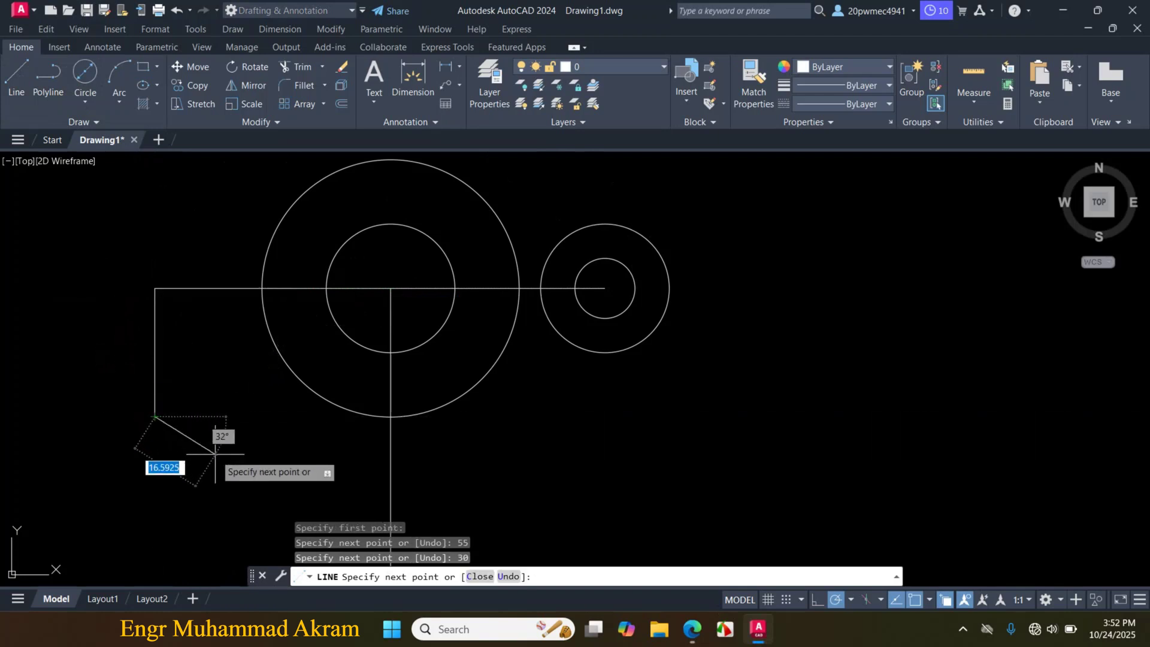
pyautogui.press('Escape')
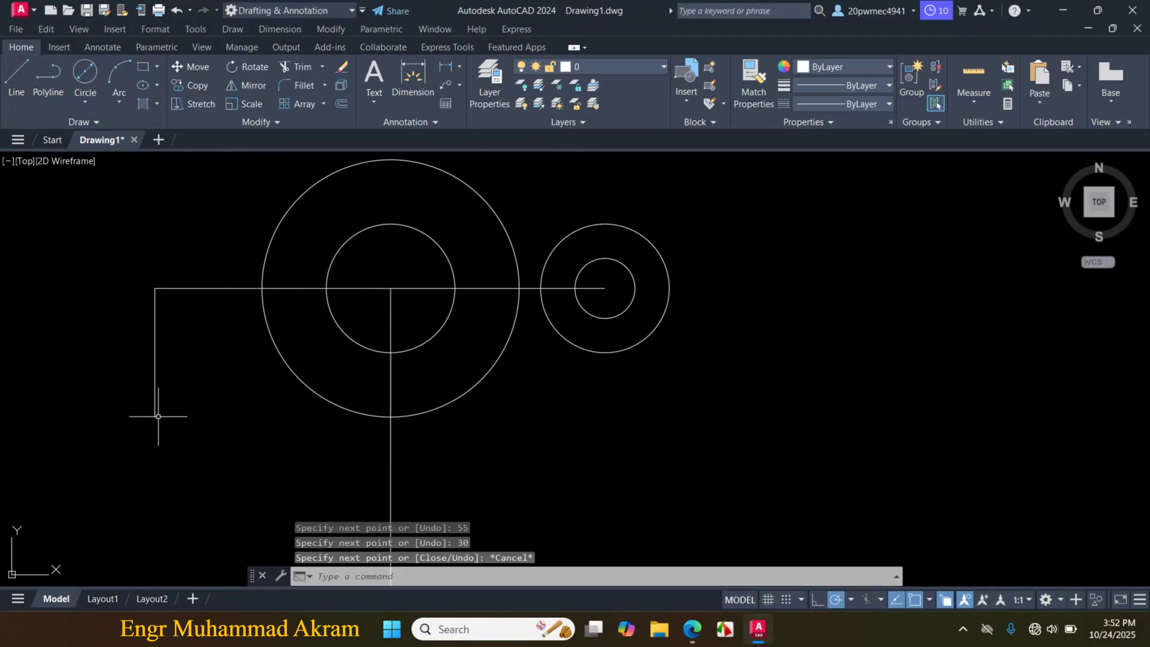
# Draw an 8-diameter circle centered on the lower end of the 30-long vertical line
pyautogui.click(85, 103)
pyautogui.click(96, 155)
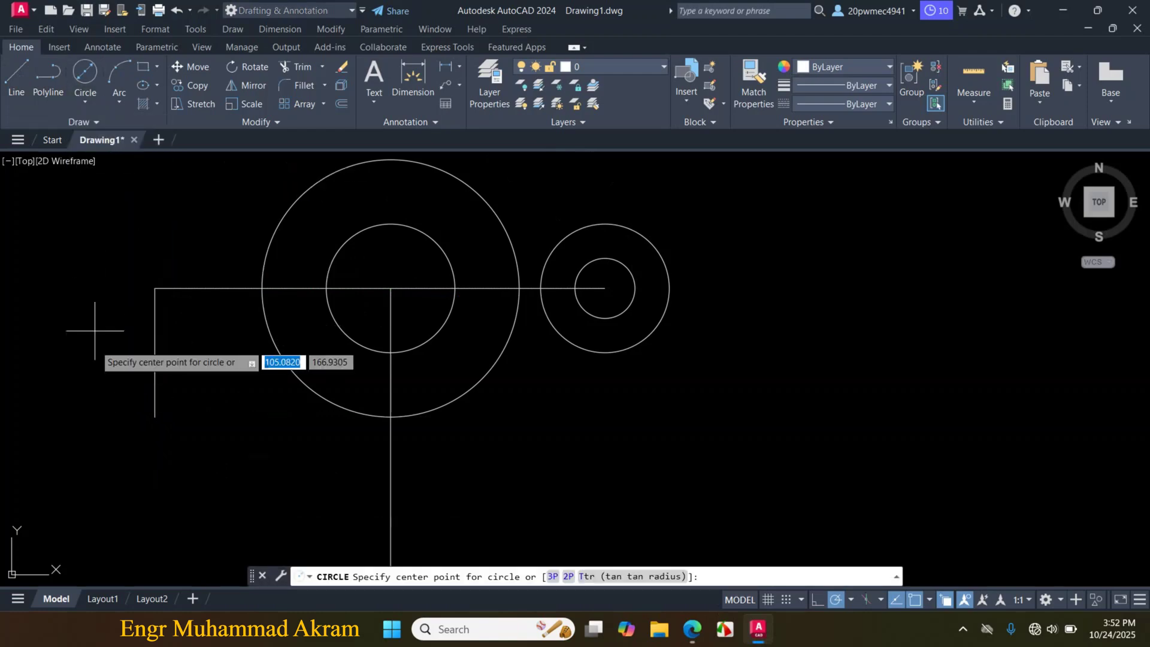
pyautogui.click(154, 416)
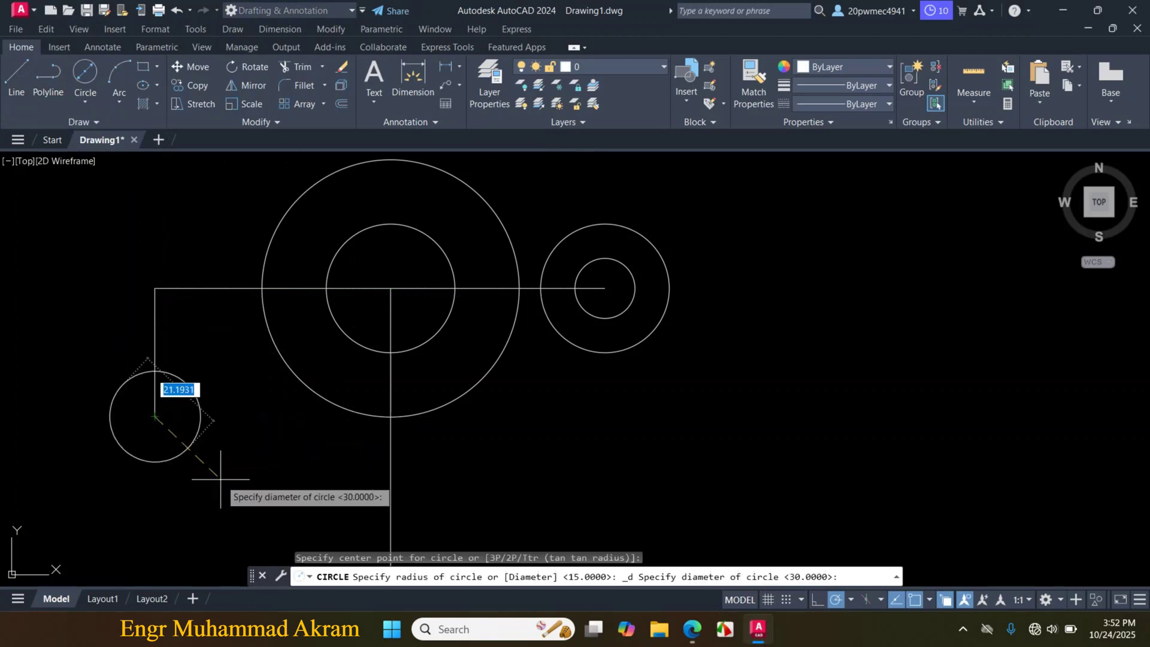
pyautogui.write('8')
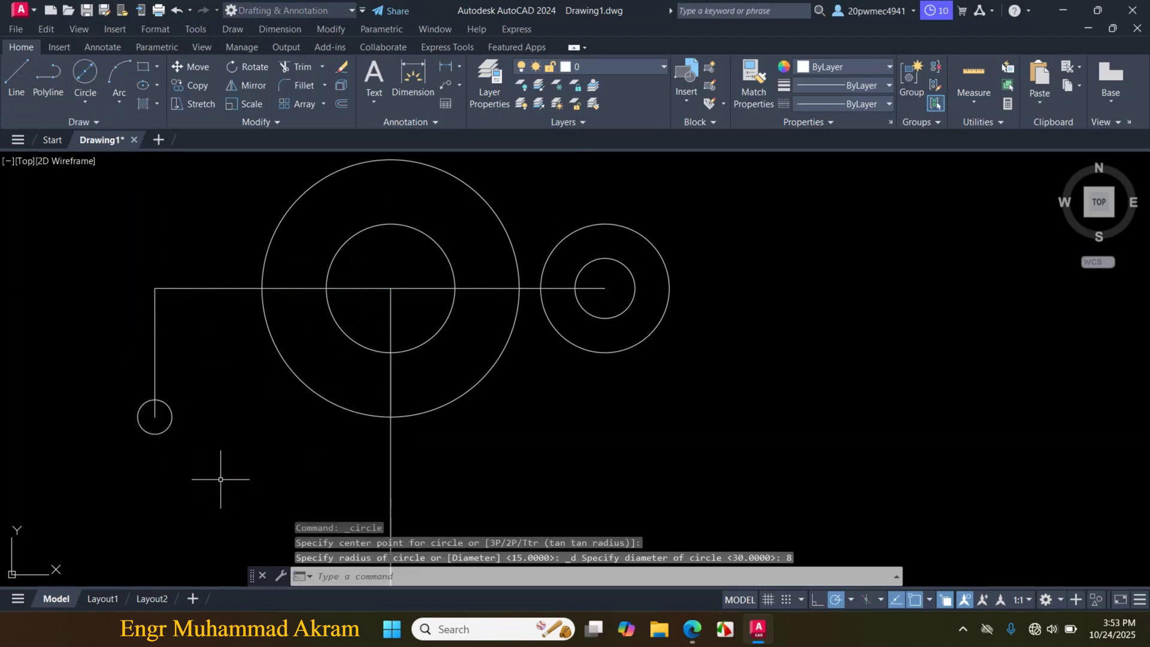
pyautogui.press('Return')
# Draw a 24-diameter circle concentric with the 8-diameter circle
pyautogui.click(91, 105)
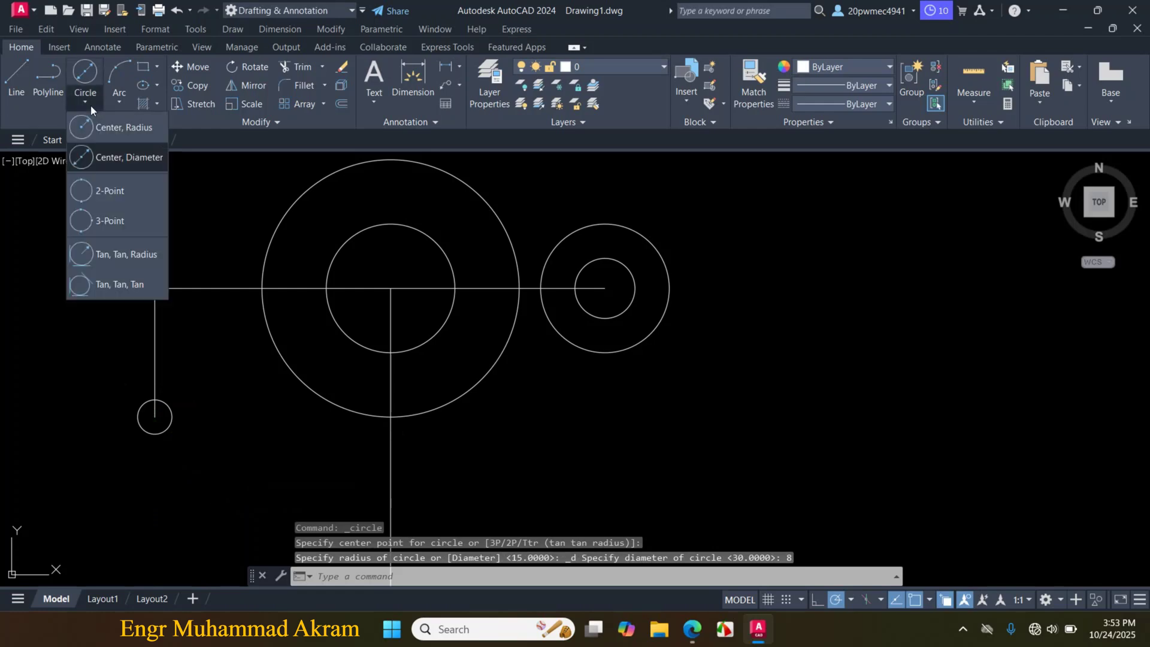
pyautogui.click(111, 160)
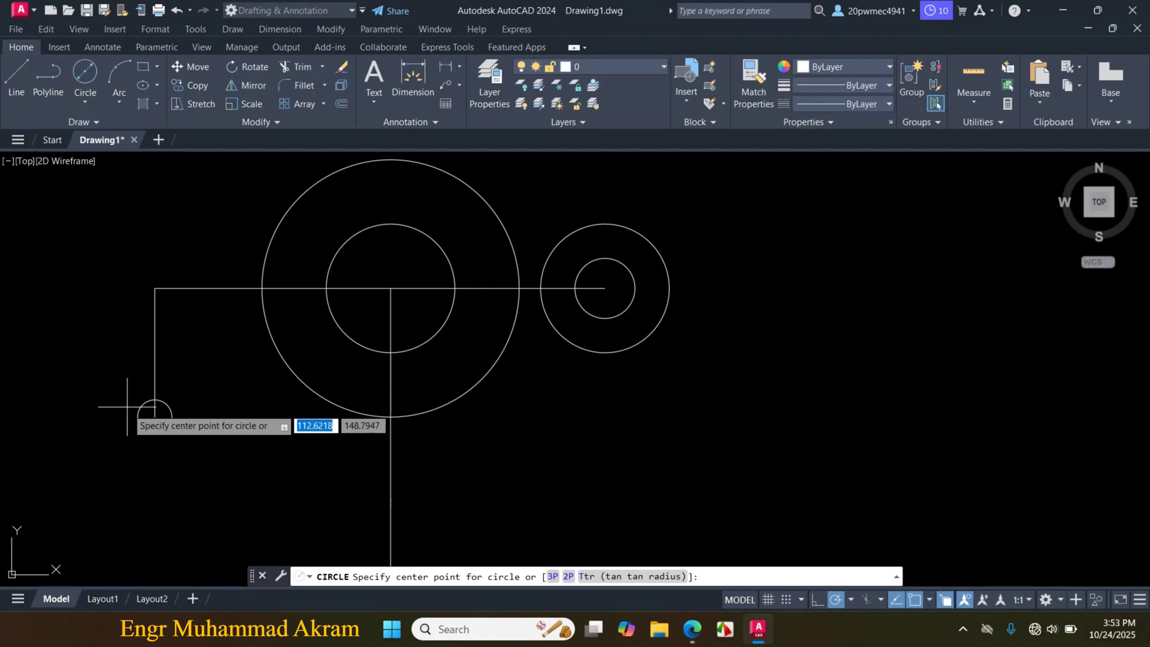
pyautogui.click(154, 416)
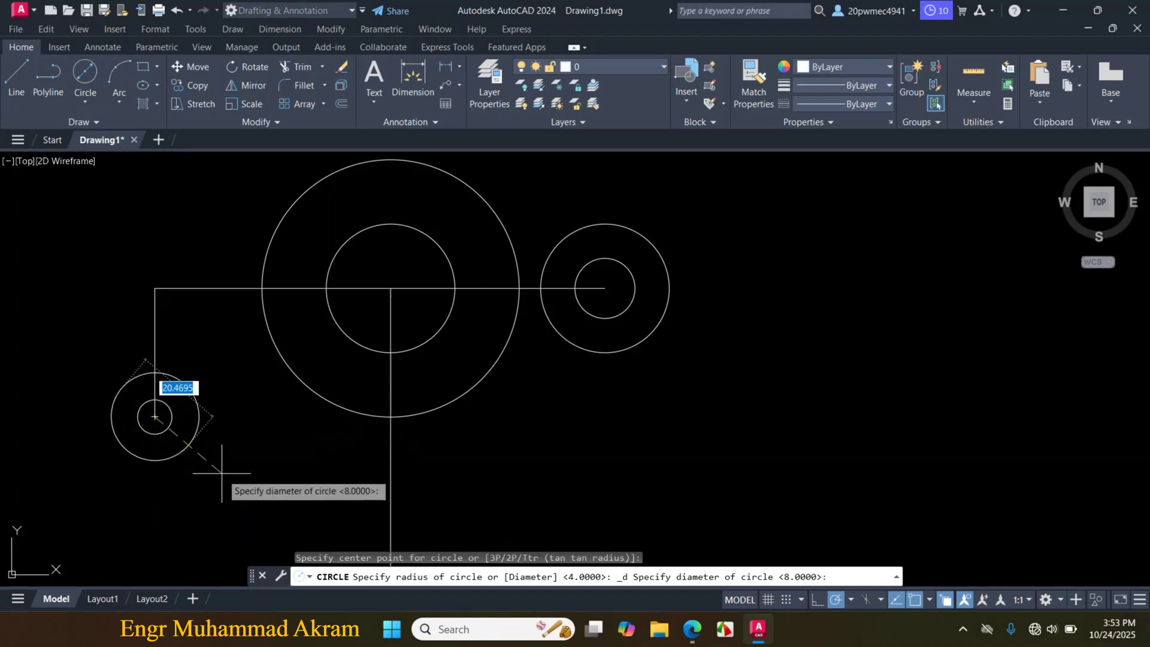
pyautogui.write('24')
pyautogui.press('Return')
# Erase the horizontal and vertical construction lines linking the main circles' center to the two side bosses
pyautogui.scroll(-3, 452, 339)
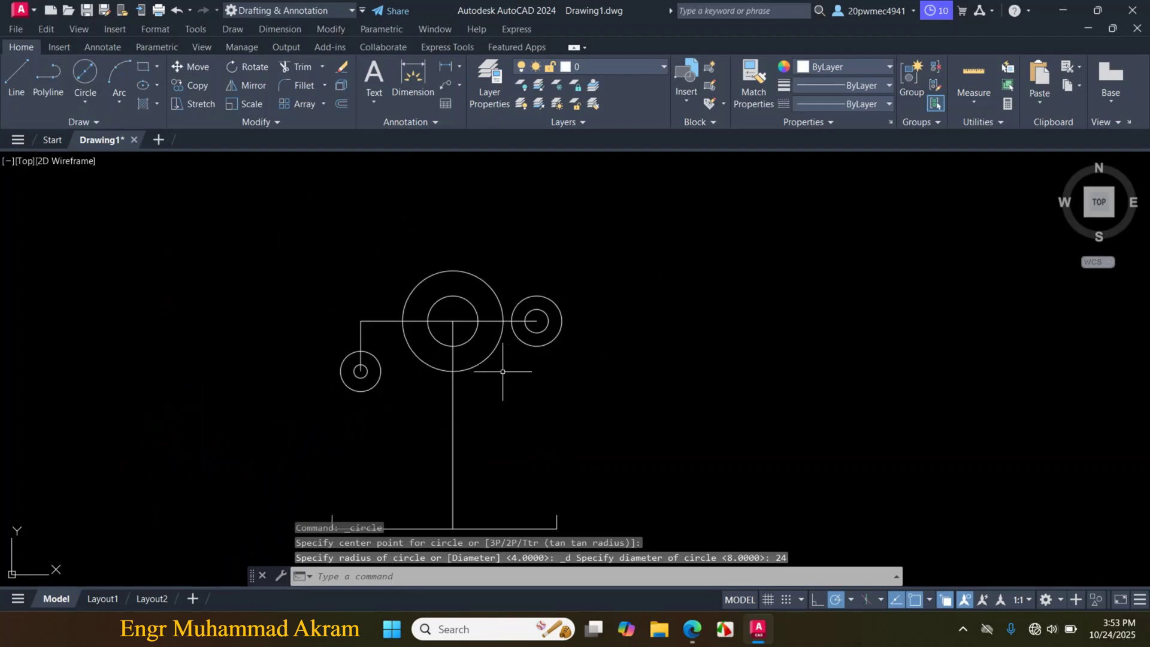
pyautogui.scroll(-3, 465, 340)
pyautogui.scroll(3, 470, 377)
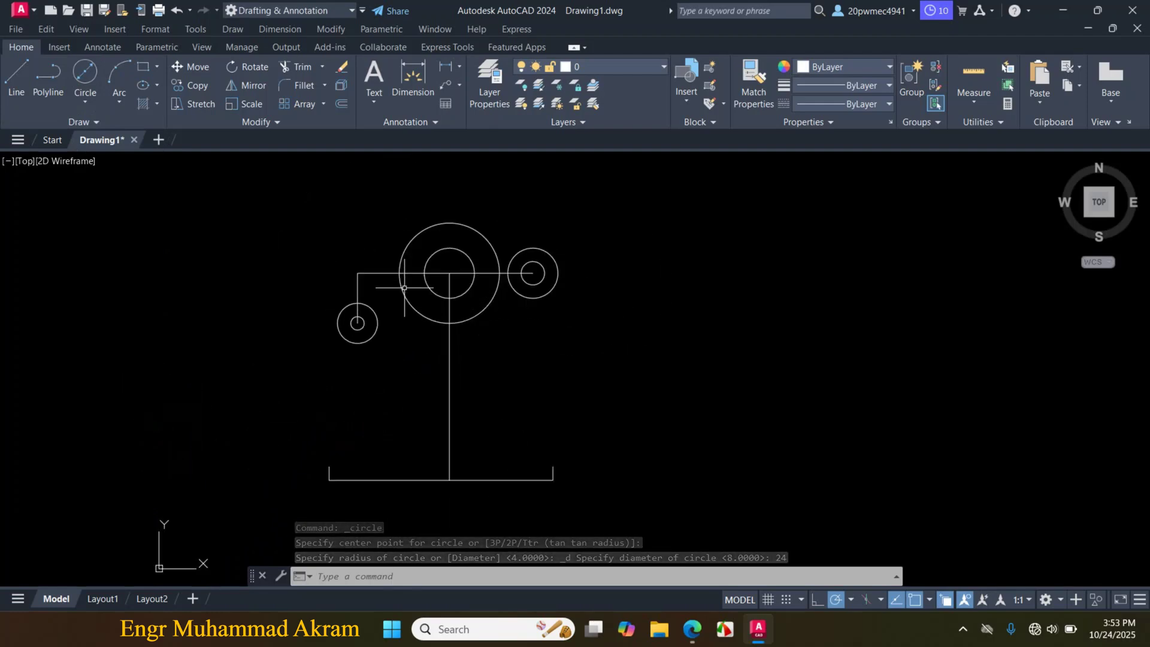
pyautogui.scroll(3, 404, 288)
pyautogui.click(375, 287)
pyautogui.click(308, 257)
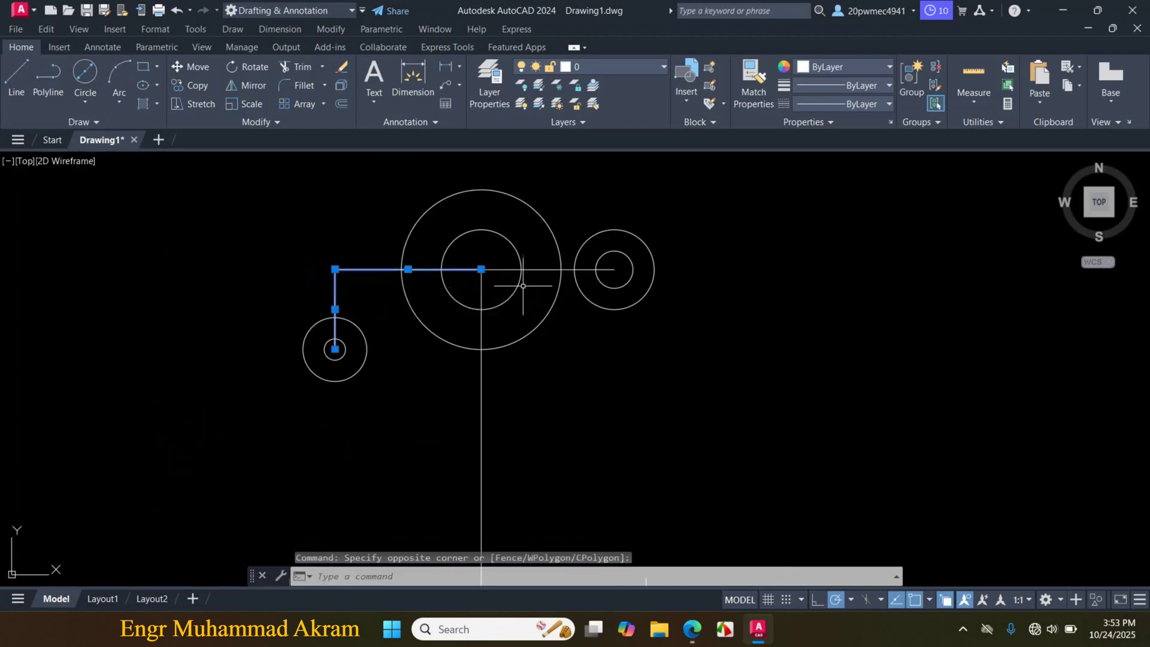
pyautogui.click(537, 269)
pyautogui.write('e')
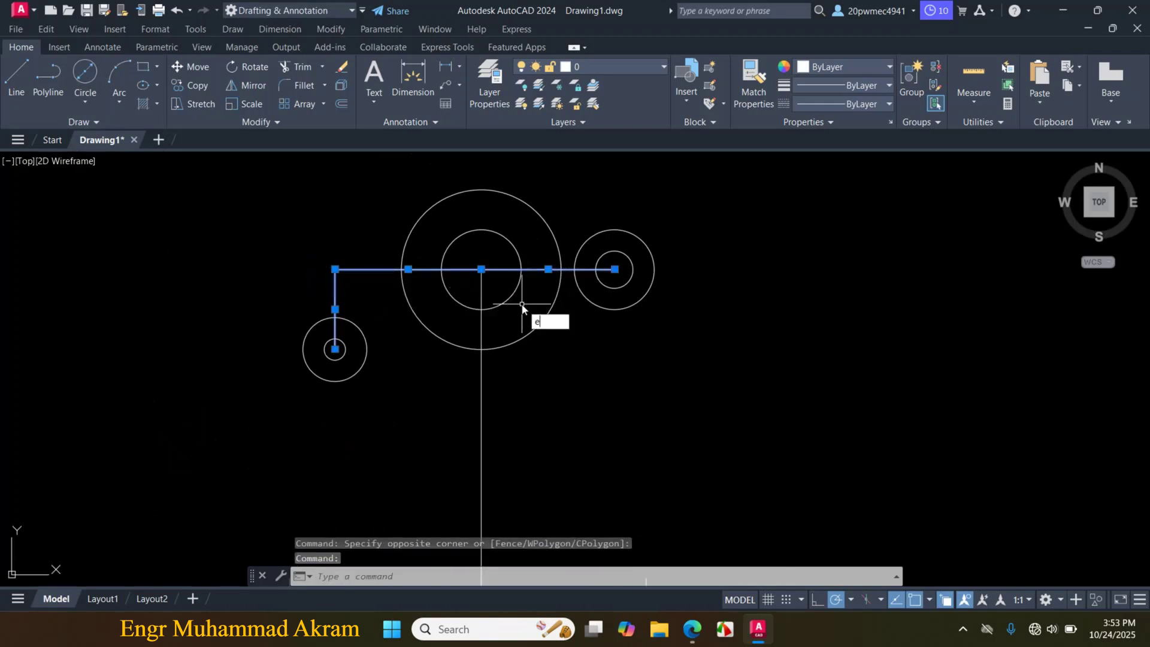
pyautogui.press('Return')
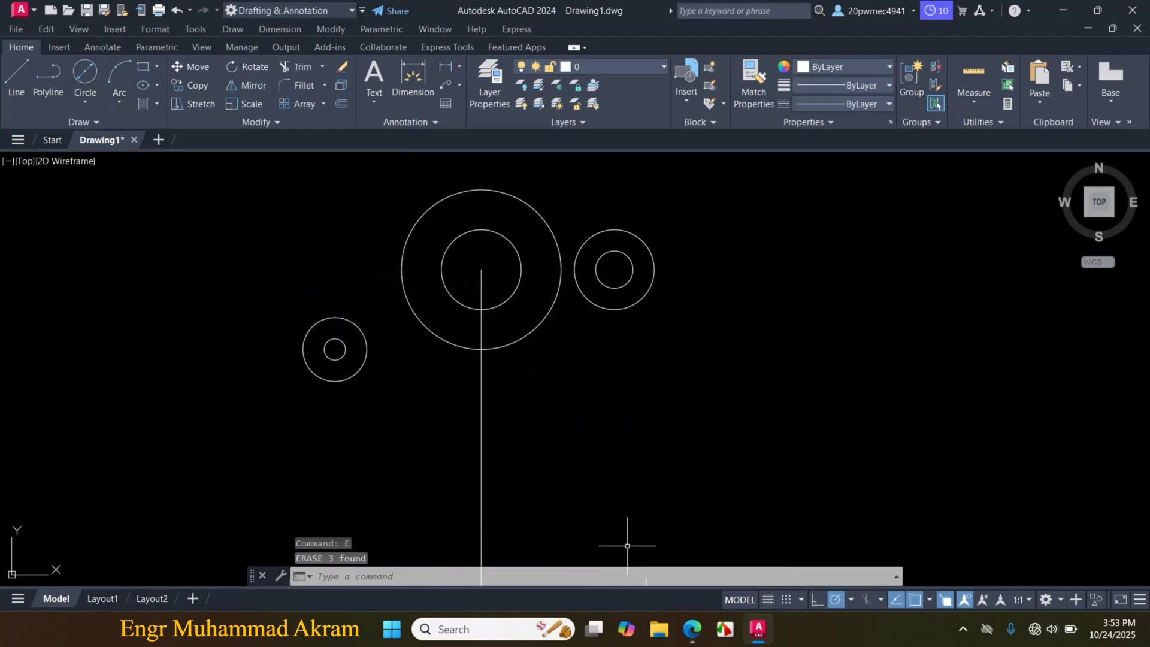
# On the PDF in Edge, mark the two slanted side lines' end points and the 55 offsets along the base
pyautogui.click(691, 628)
pyautogui.moveTo(381, 549); pyautogui.dragTo(396, 481)
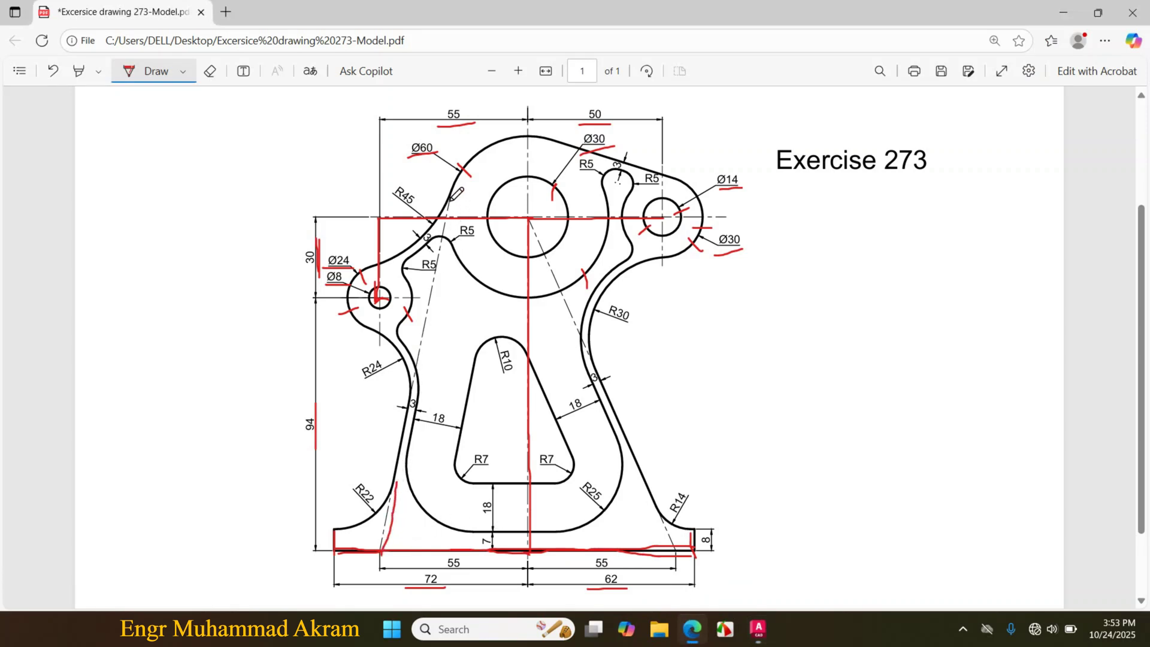
pyautogui.moveTo(451, 199); pyautogui.dragTo(465, 169)
pyautogui.moveTo(674, 532); pyautogui.dragTo(660, 513)
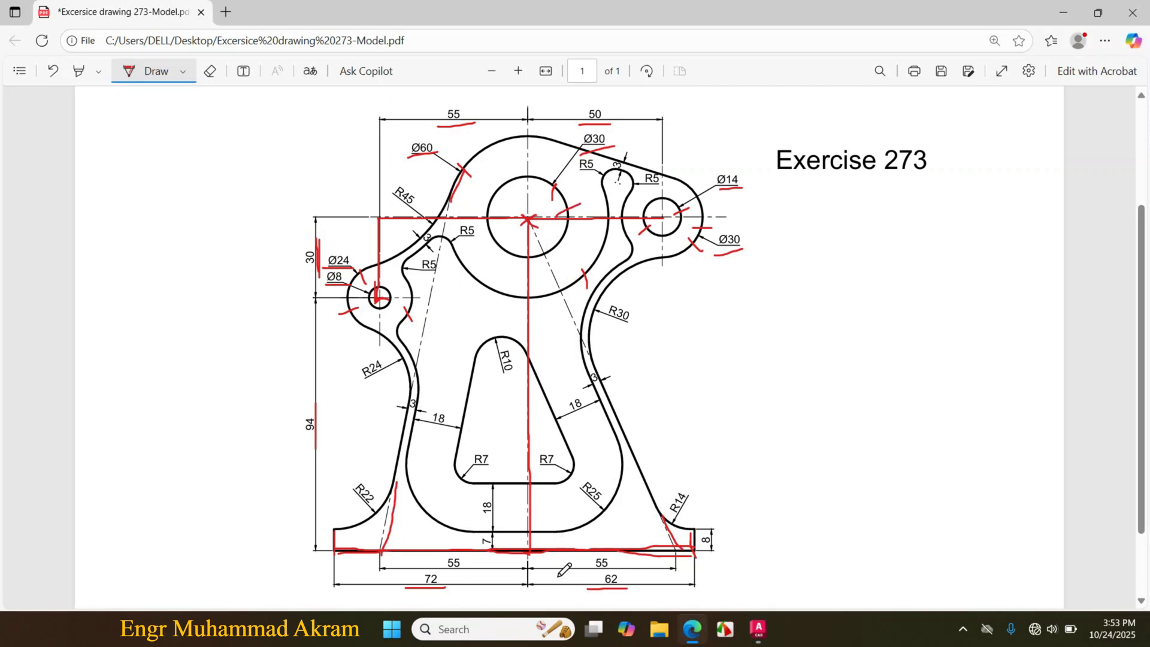
pyautogui.moveTo(530, 566); pyautogui.dragTo(527, 473)
pyautogui.moveTo(512, 549); pyautogui.dragTo(386, 549)
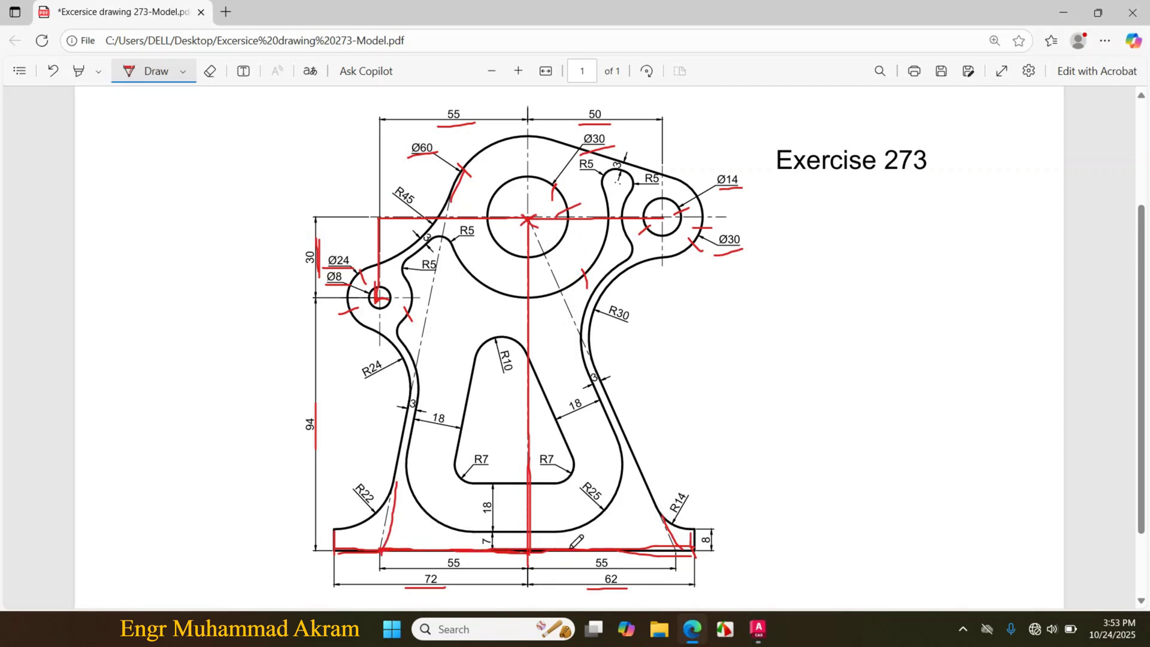
pyautogui.moveTo(570, 548); pyautogui.dragTo(675, 545)
# Erase the red ink markings from the Exercise 273 drawing in the PDF
pyautogui.click(209, 71)
pyautogui.moveTo(392, 497)
pyautogui.mouseDown()
pyautogui.moveTo(373, 513)
pyautogui.moveTo(377, 556)
pyautogui.moveTo(582, 507)
pyautogui.mouseUp()
pyautogui.moveTo(568, 549)
pyautogui.mouseDown()
pyautogui.moveTo(683, 548)
pyautogui.moveTo(698, 522)
pyautogui.mouseUp()
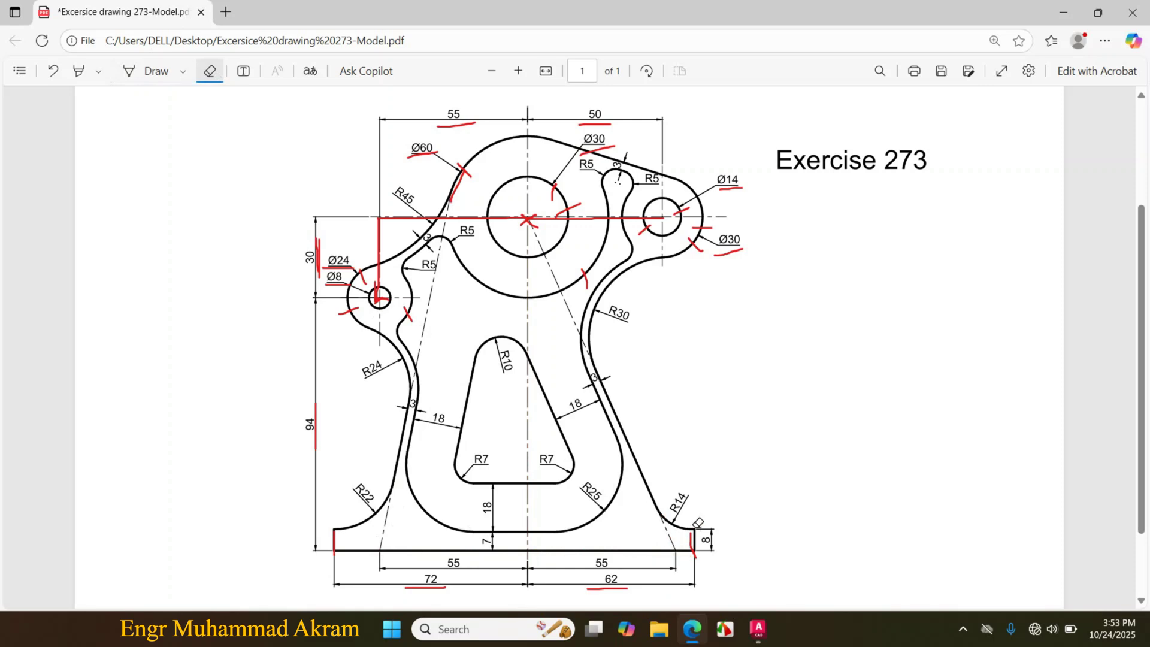
pyautogui.moveTo(627, 587); pyautogui.dragTo(587, 589)
pyautogui.moveTo(446, 588); pyautogui.dragTo(404, 588)
pyautogui.moveTo(316, 396)
pyautogui.mouseDown()
pyautogui.moveTo(373, 376)
pyautogui.moveTo(390, 296)
pyautogui.moveTo(362, 269)
pyautogui.moveTo(473, 224)
pyautogui.moveTo(429, 219)
pyautogui.moveTo(428, 179)
pyautogui.moveTo(498, 161)
pyautogui.mouseUp()
pyautogui.moveTo(473, 112)
pyautogui.mouseDown()
pyautogui.moveTo(443, 173)
pyautogui.moveTo(595, 179)
pyautogui.moveTo(582, 123)
pyautogui.moveTo(538, 210)
pyautogui.mouseUp()
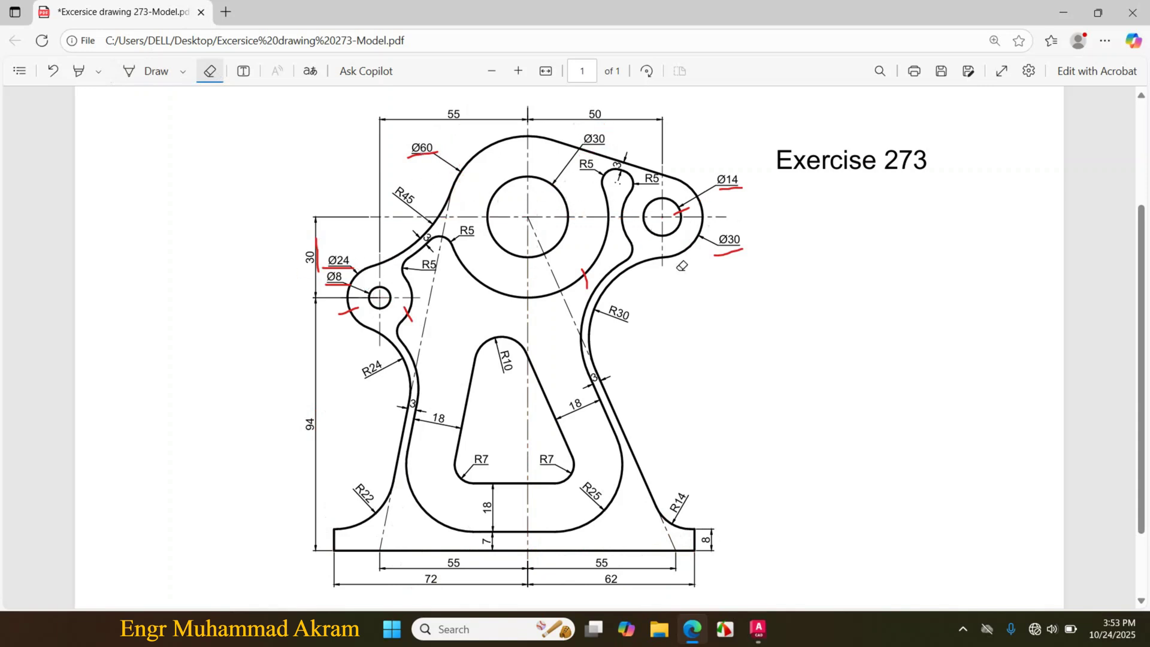
pyautogui.moveTo(740, 272)
pyautogui.mouseDown()
pyautogui.moveTo(730, 234)
pyautogui.moveTo(680, 191)
pyautogui.mouseUp()
pyautogui.moveTo(431, 248)
pyautogui.mouseDown()
pyautogui.moveTo(361, 283)
pyautogui.moveTo(345, 235)
pyautogui.mouseUp()
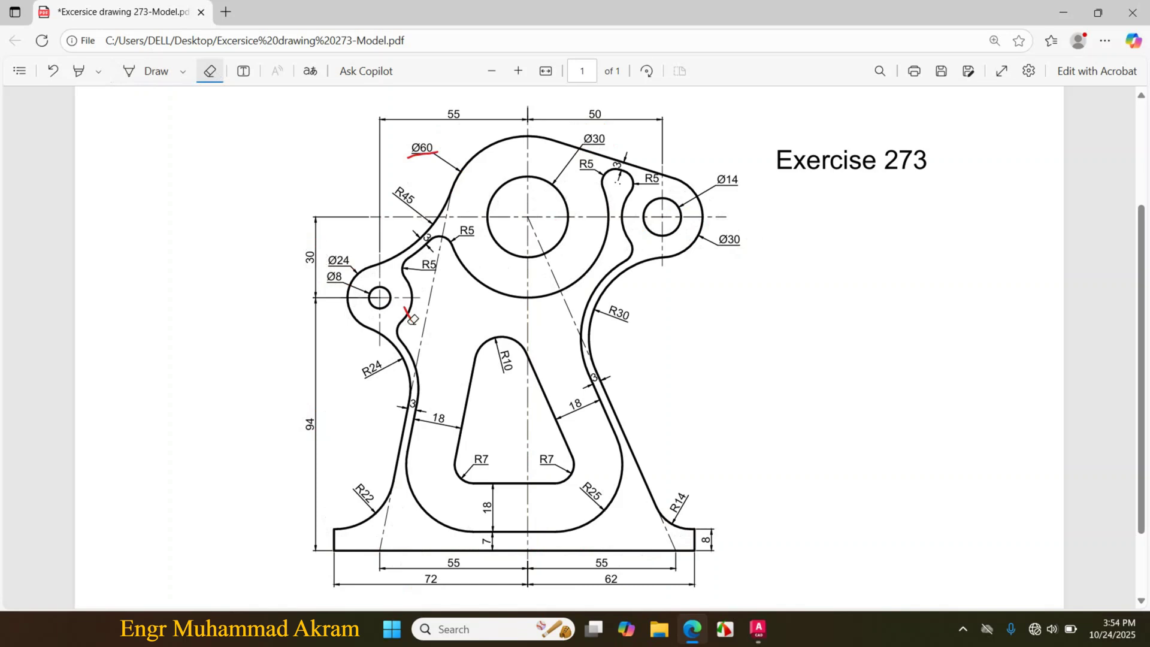
# Mark the two 55 base offsets and the lower vertical centerline on the PDF, and return to AutoCAD
pyautogui.click(156, 73)
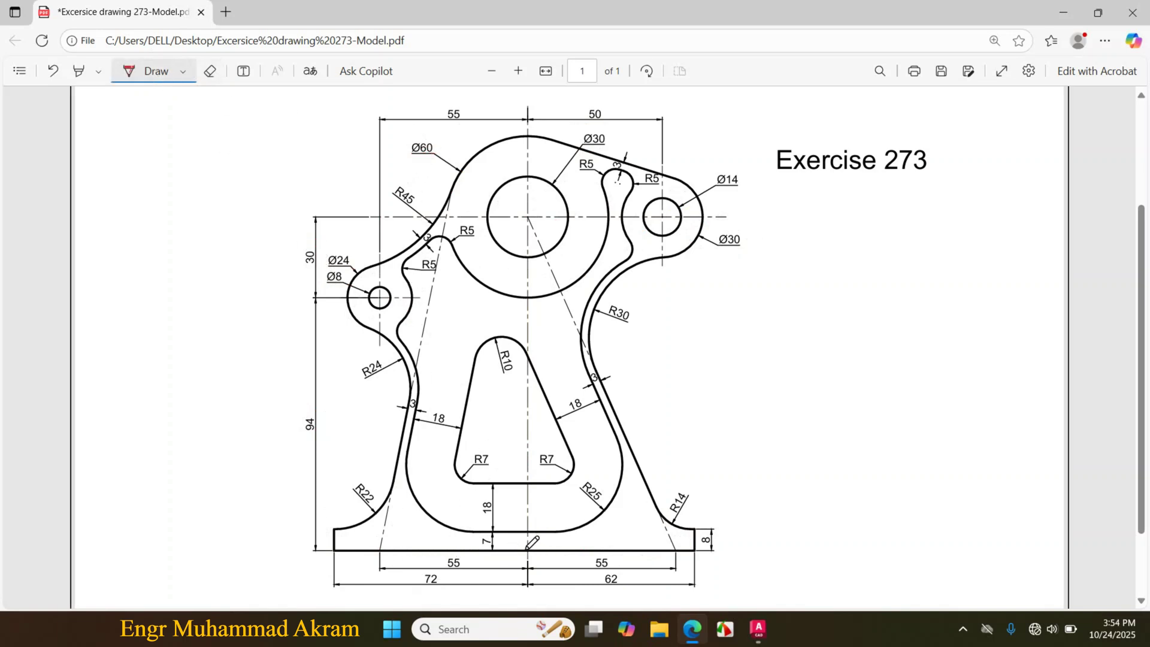
pyautogui.moveTo(526, 548); pyautogui.dragTo(410, 549)
pyautogui.moveTo(555, 549); pyautogui.dragTo(672, 547)
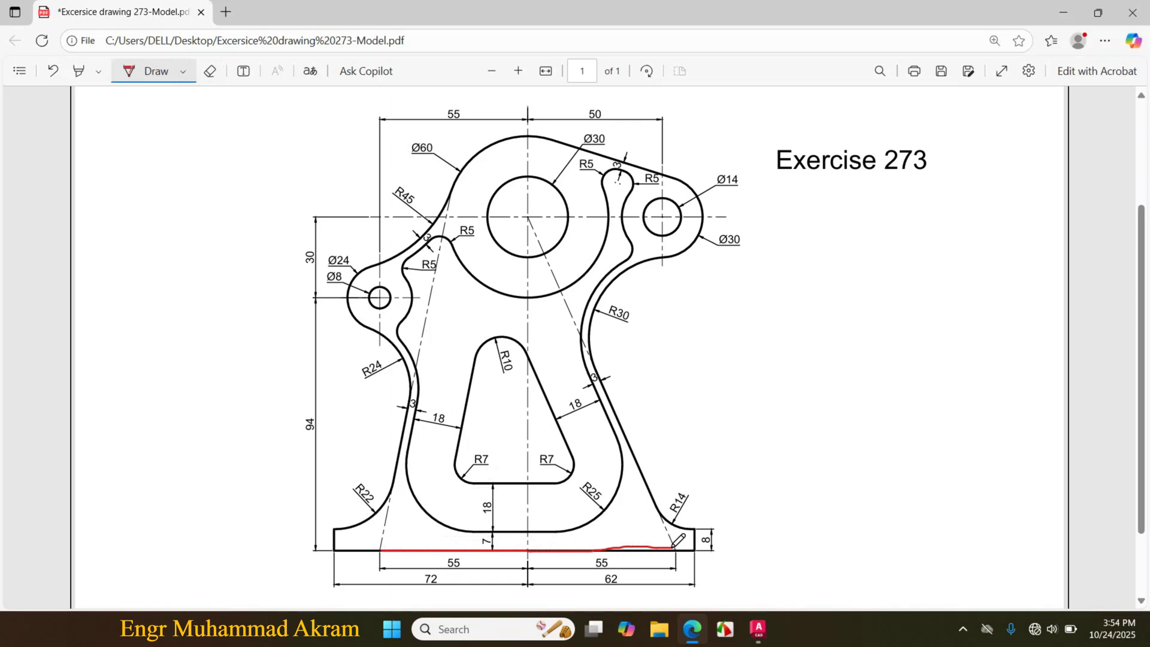
pyautogui.moveTo(528, 548); pyautogui.dragTo(530, 499)
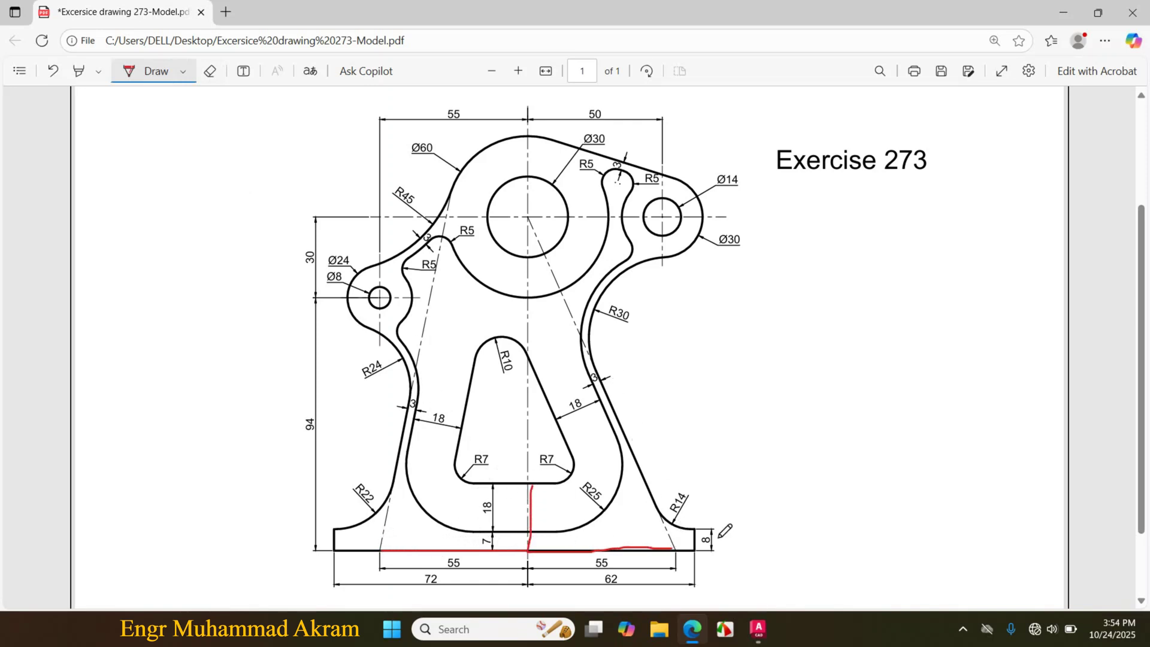
pyautogui.click(758, 628)
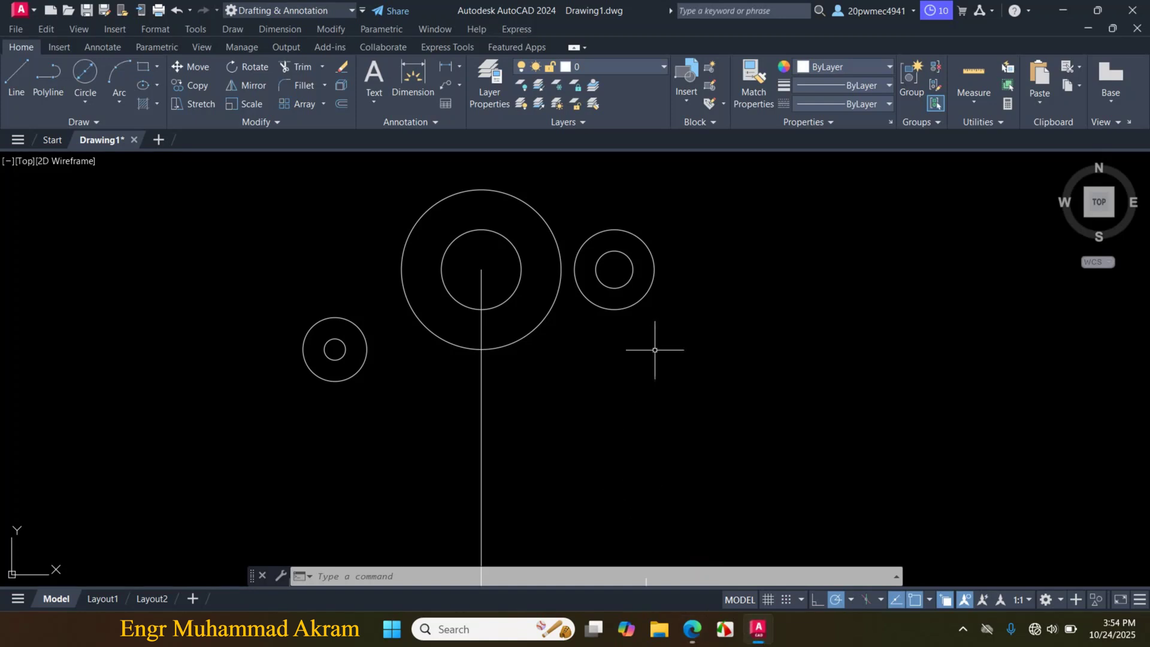
# Offset the vertical centerline by 55 to both the right and the left
pyautogui.scroll(2, 576, 534)
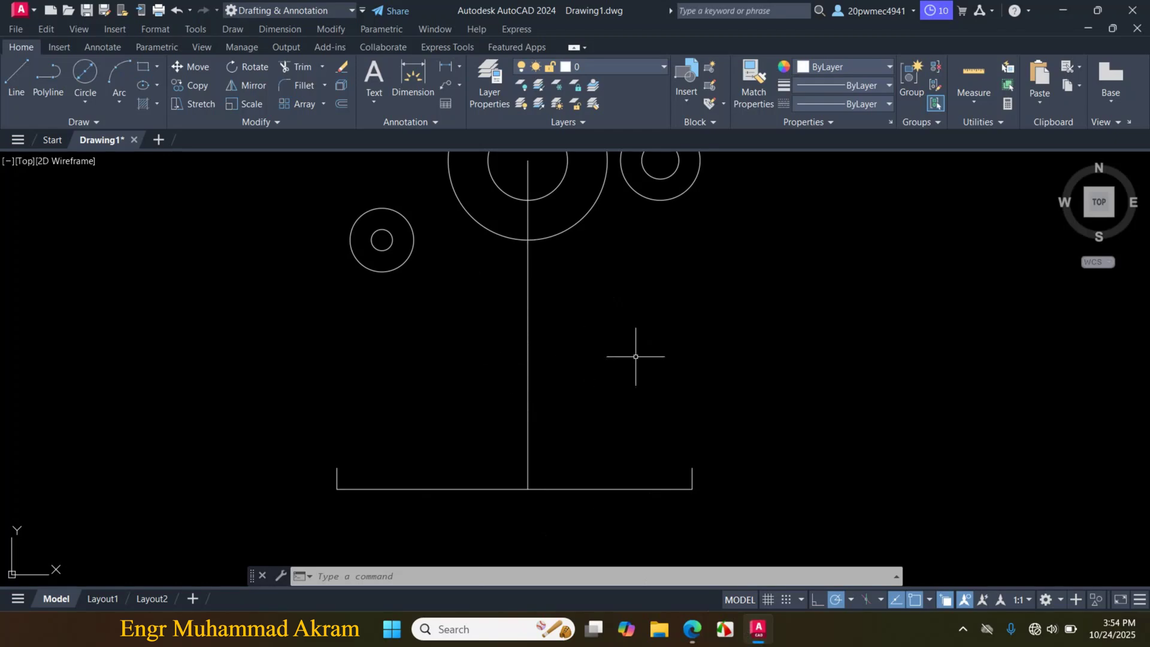
pyautogui.write('o')
pyautogui.press('Return')
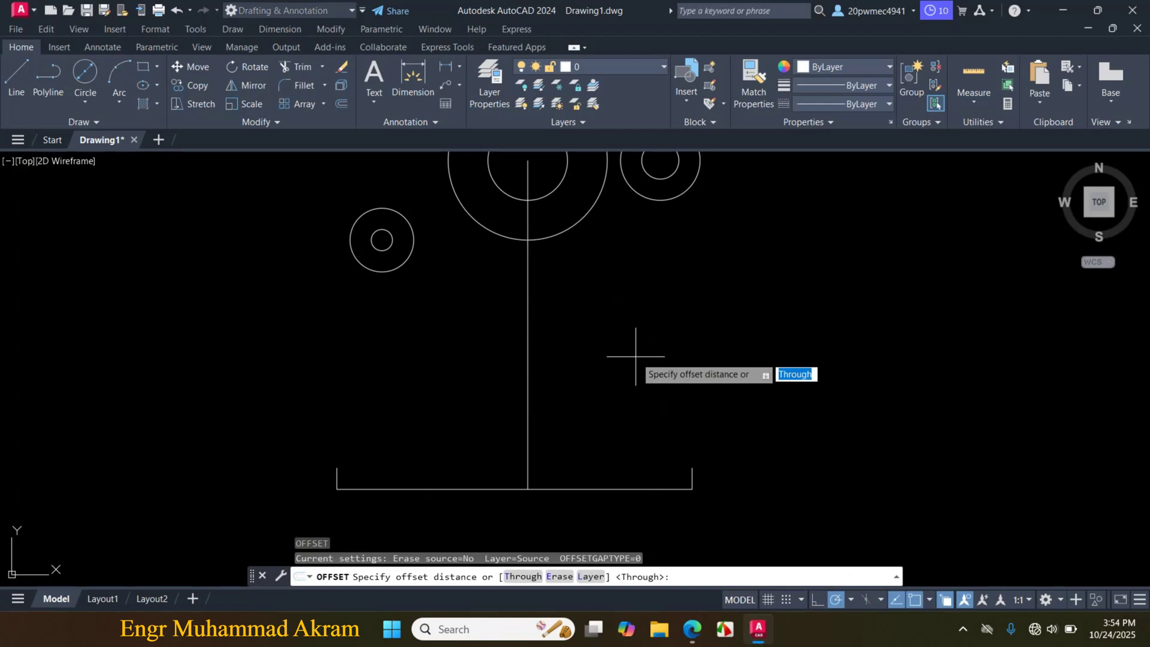
pyautogui.write('55')
pyautogui.press('Return')
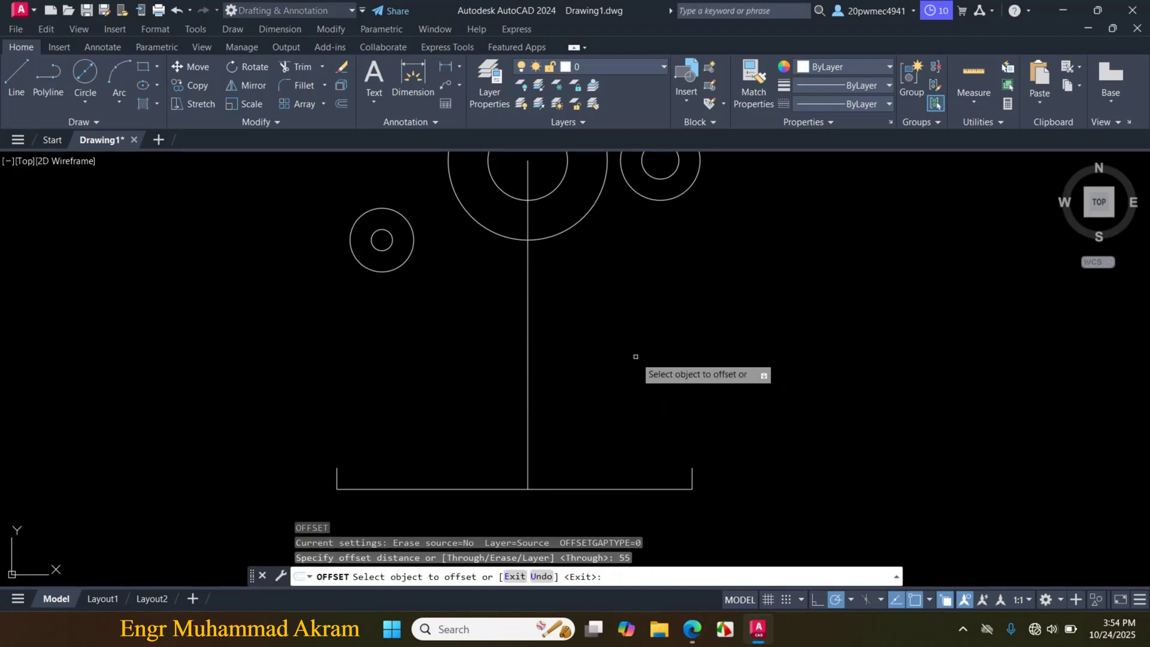
pyautogui.click(527, 371)
pyautogui.click(642, 341)
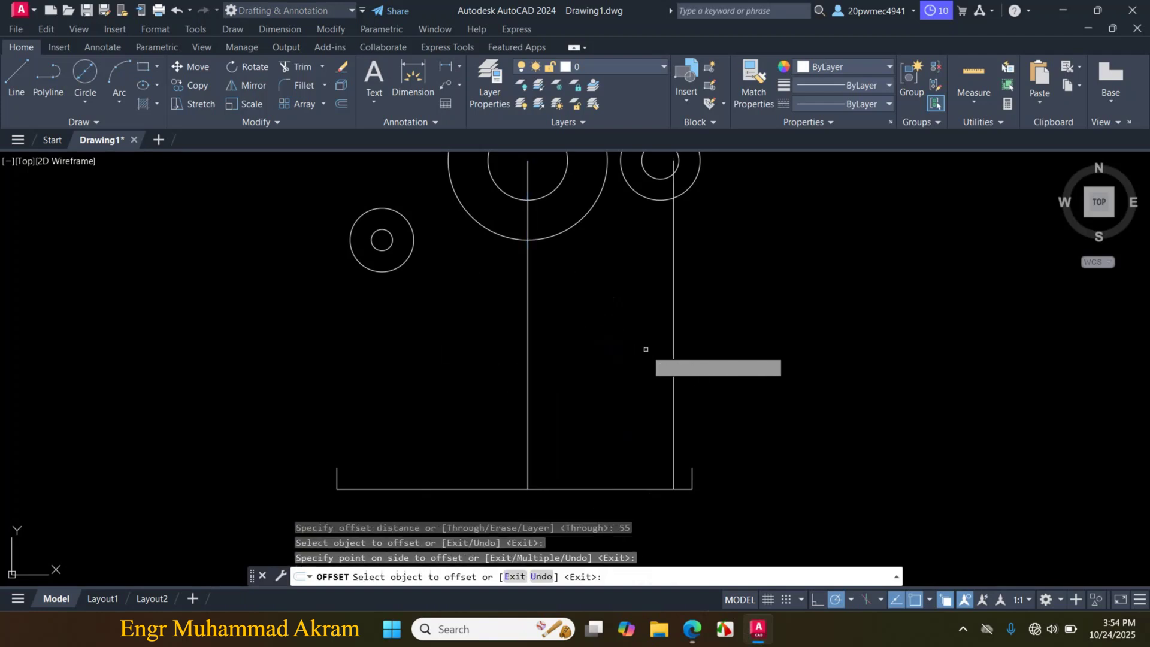
pyautogui.click(527, 362)
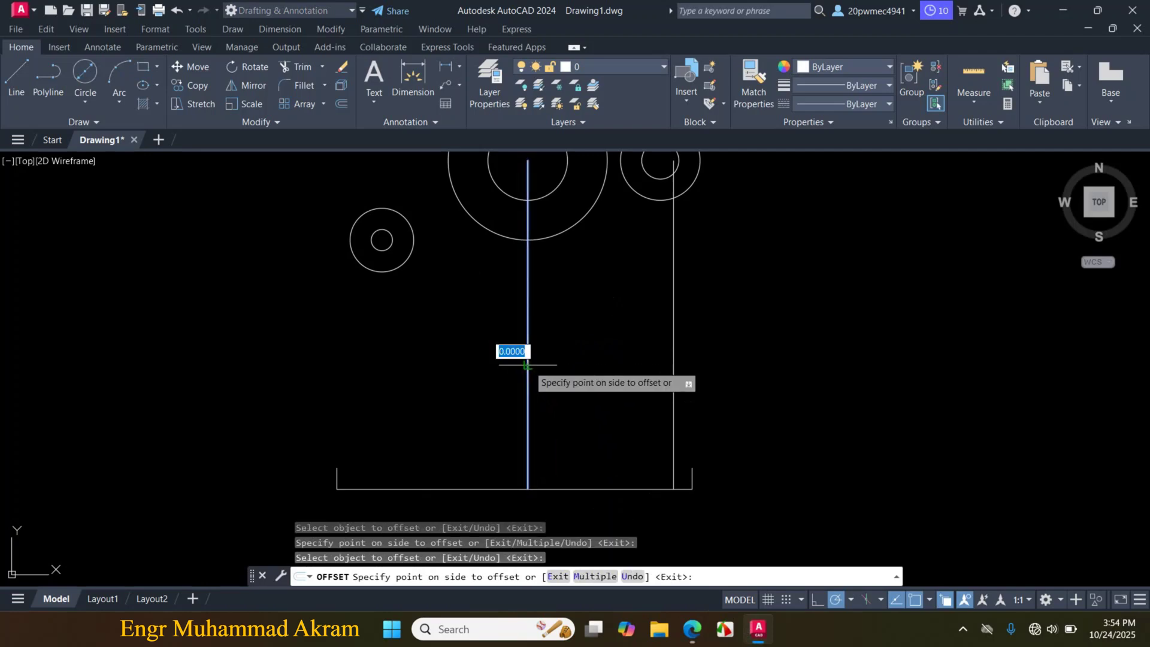
pyautogui.click(440, 377)
pyautogui.press('Escape')
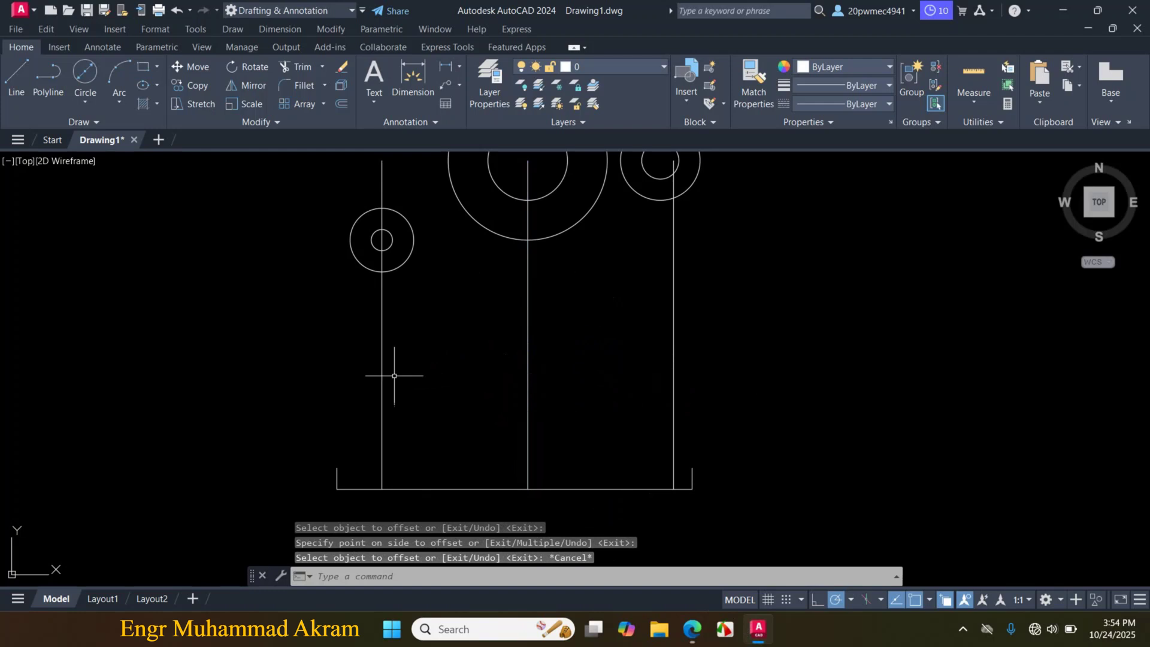
# Draw a line from the left offset line's lower end on the base, tangent to the left side of the large main circle
pyautogui.click(16, 76)
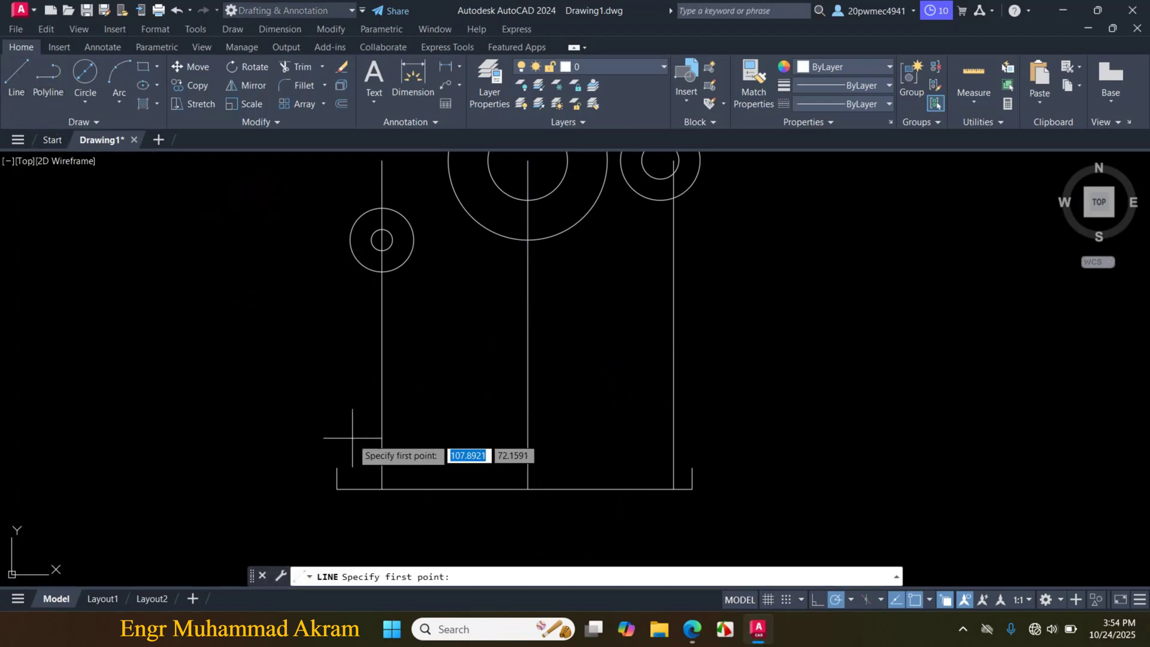
pyautogui.scroll(2, 378, 471)
pyautogui.click(383, 500)
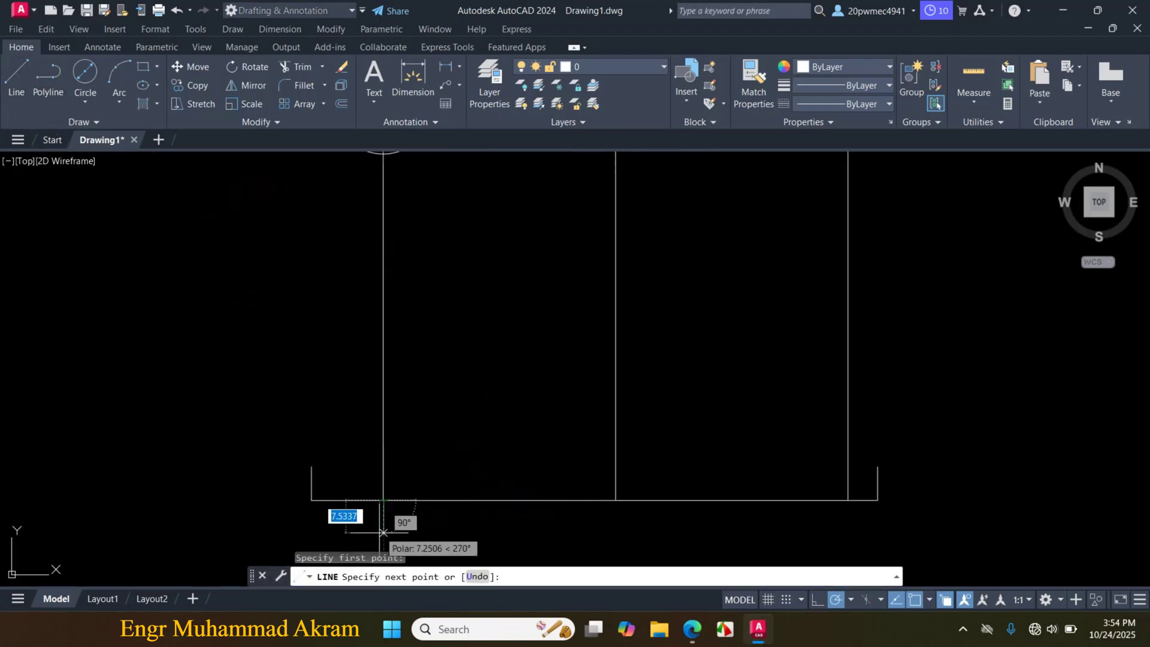
pyautogui.scroll(-4, 397, 513)
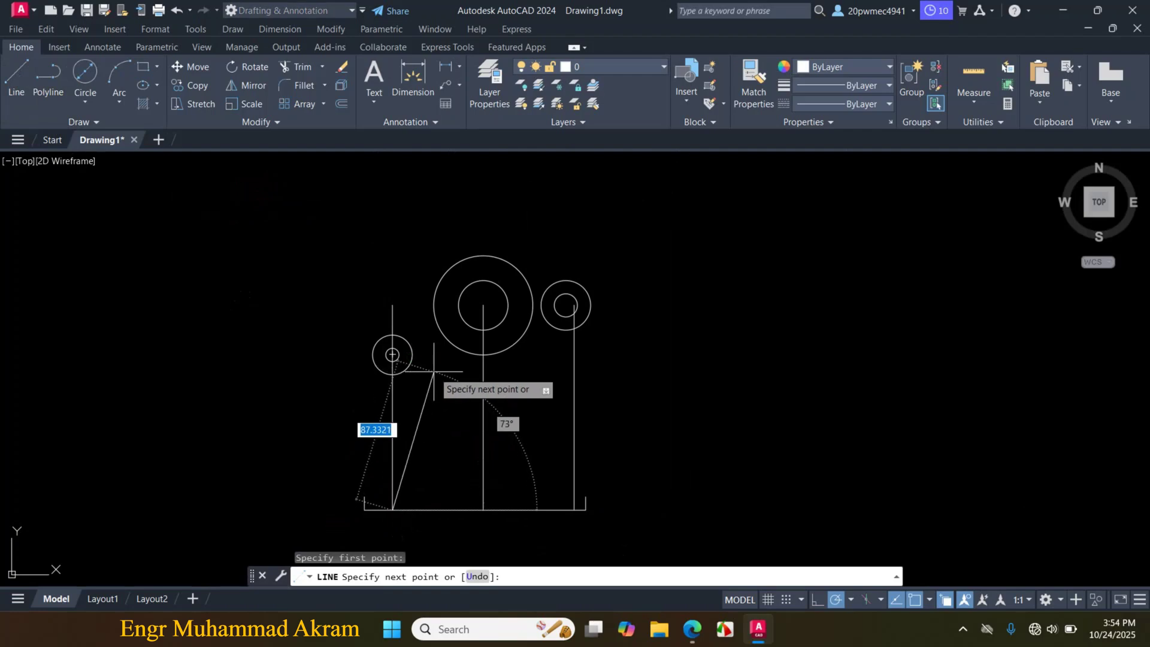
pyautogui.write('tan')
pyautogui.press('Return')
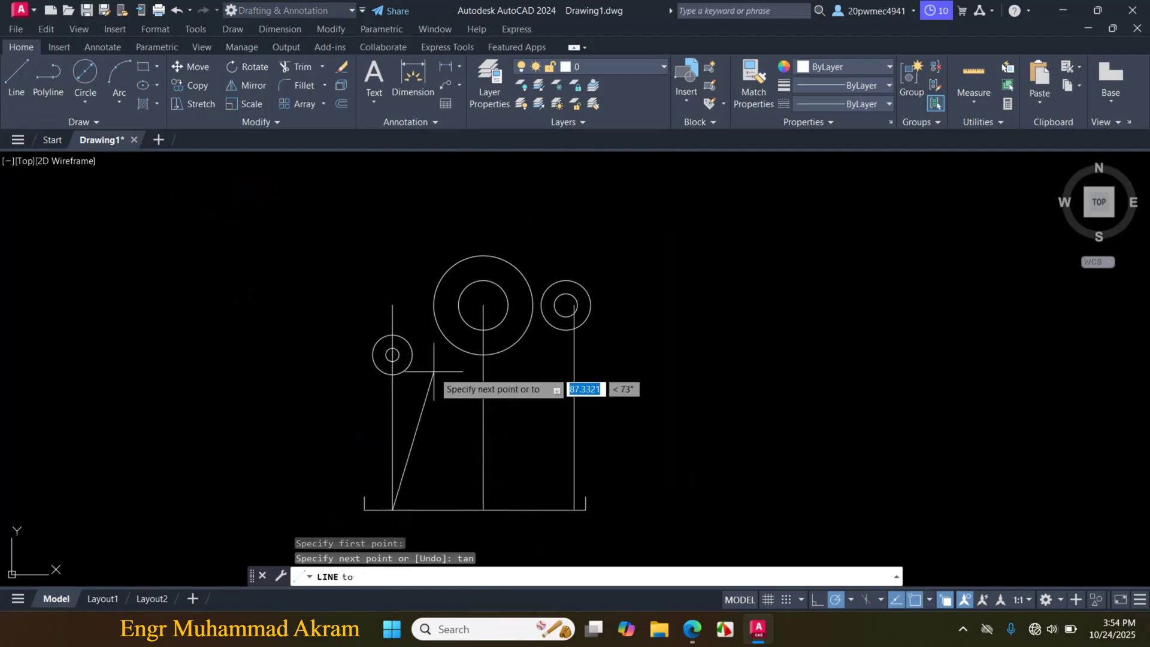
pyautogui.click(435, 285)
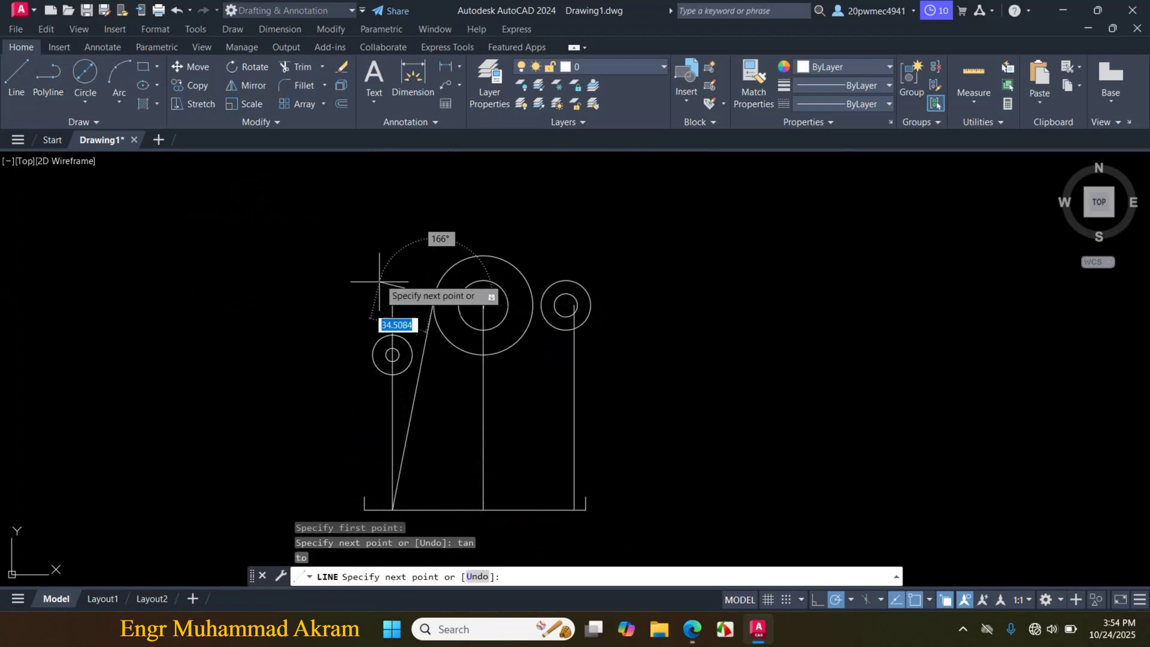
pyautogui.press('Escape')
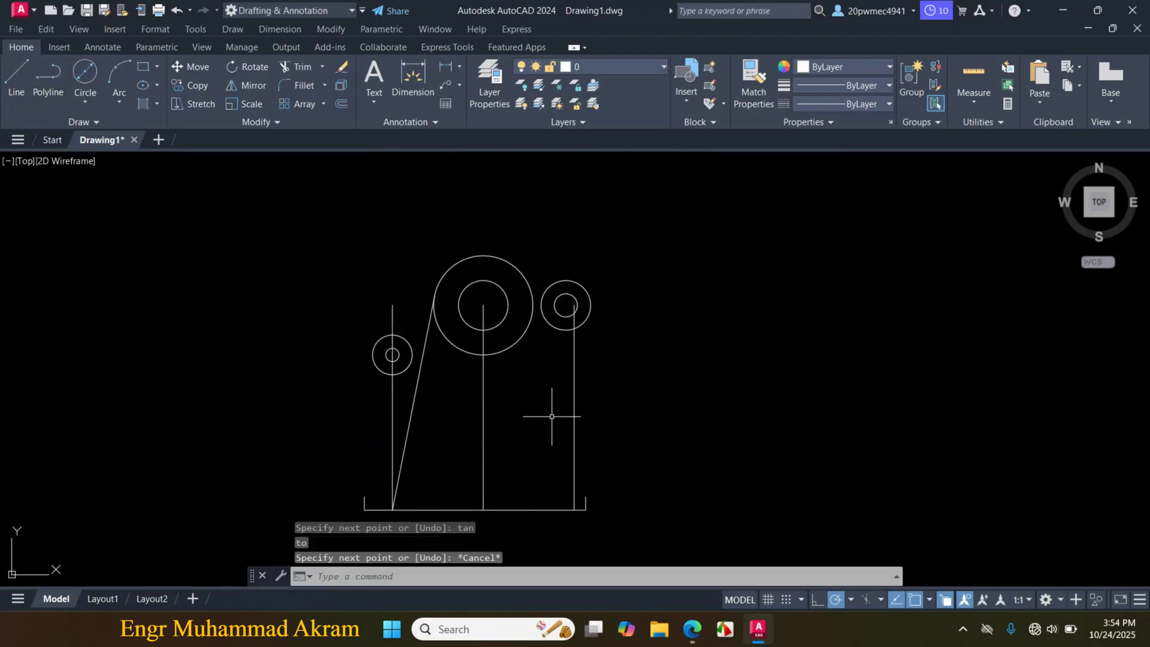
# Draw a line from the right offset line's lower end on the base to the main circles' center
pyautogui.press('Return')
pyautogui.scroll(4, 569, 516)
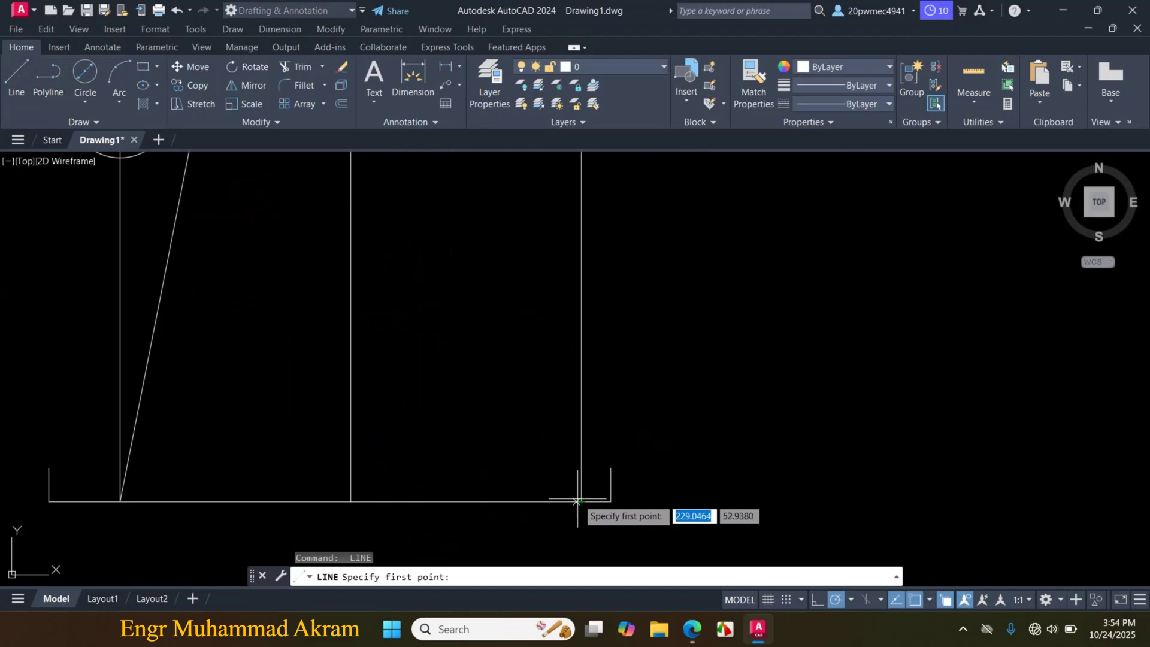
pyautogui.click(580, 500)
pyautogui.scroll(-4, 585, 537)
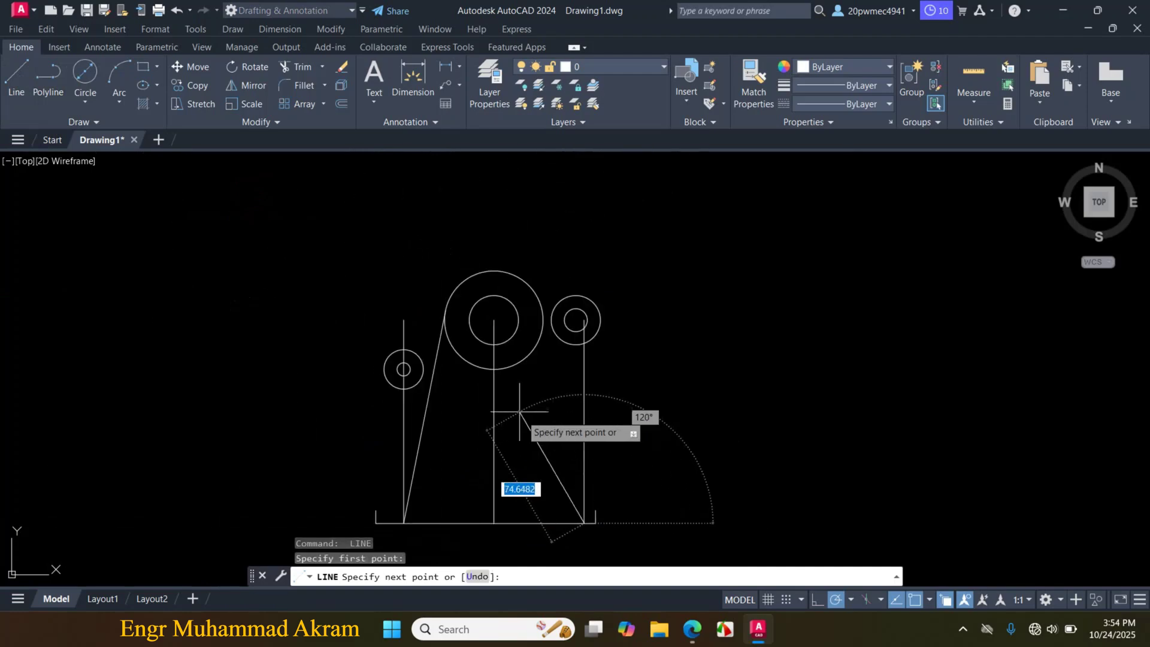
pyautogui.scroll(4, 499, 321)
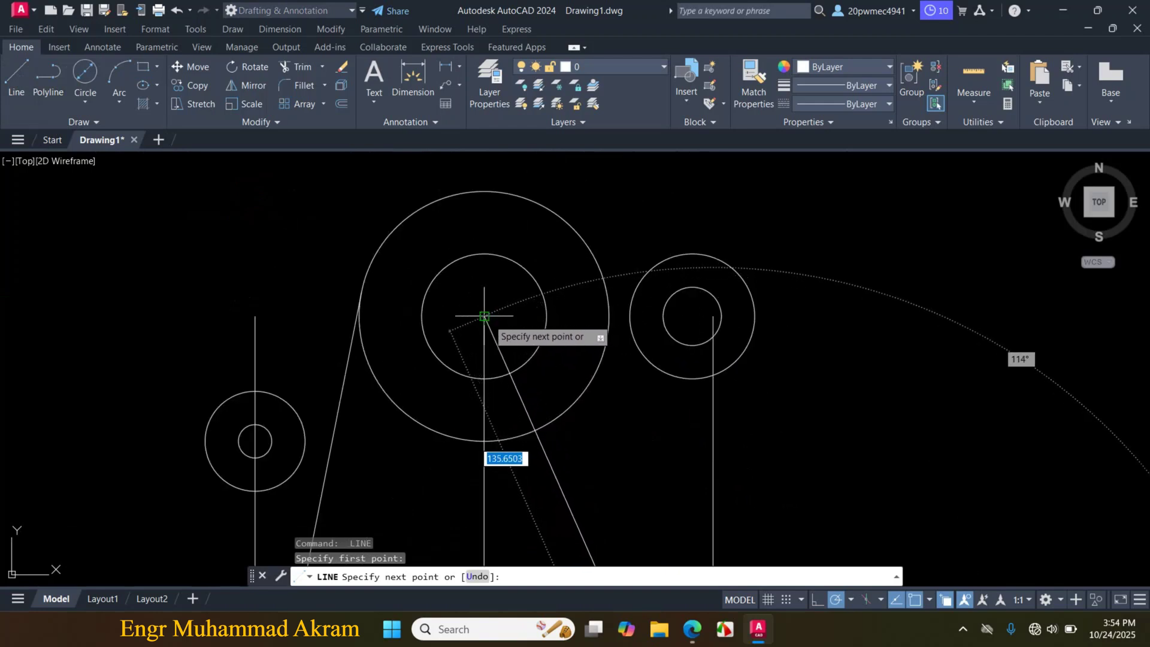
pyautogui.click(485, 316)
pyautogui.press('Escape')
pyautogui.scroll(-5, 637, 385)
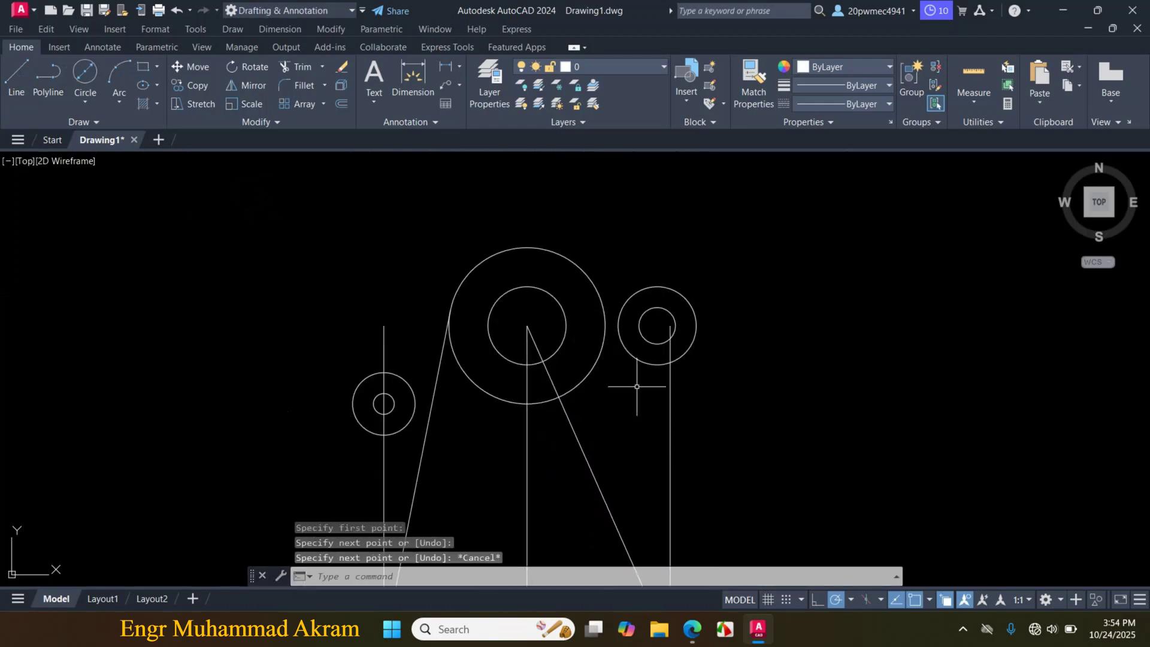
pyautogui.scroll(4, 618, 437)
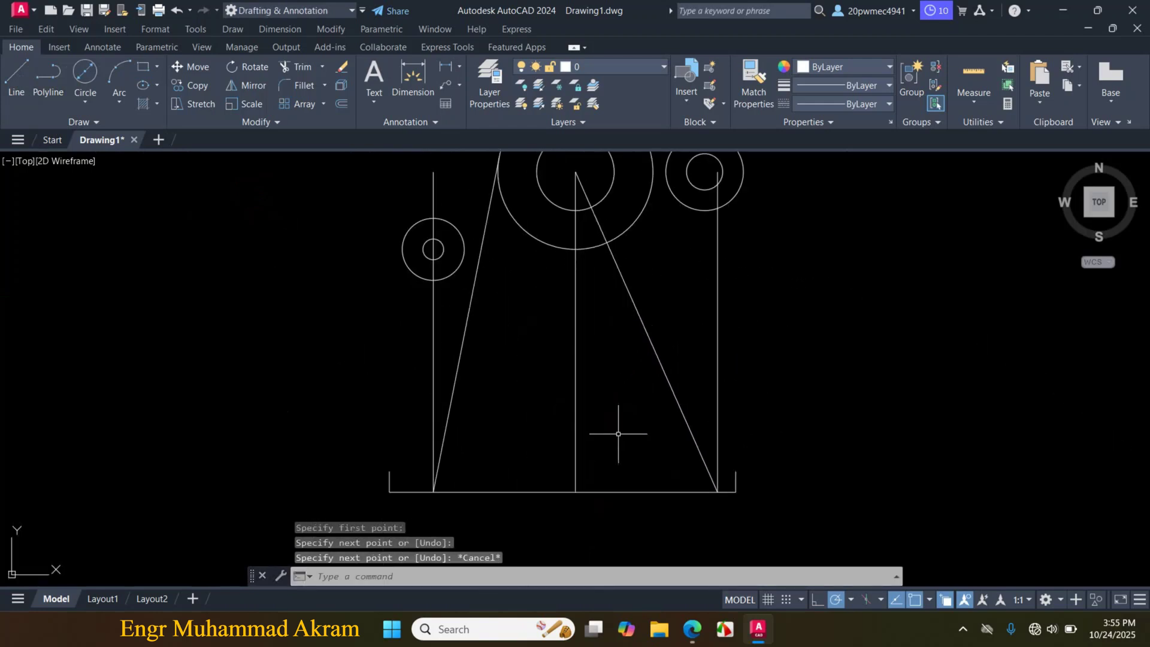
# Erase the vertical centerline and the two vertical offset lines beside it, keeping the slanted side lines
pyautogui.click(746, 290)
pyautogui.click(685, 319)
pyautogui.click(602, 356)
pyautogui.click(563, 360)
pyautogui.click(447, 330)
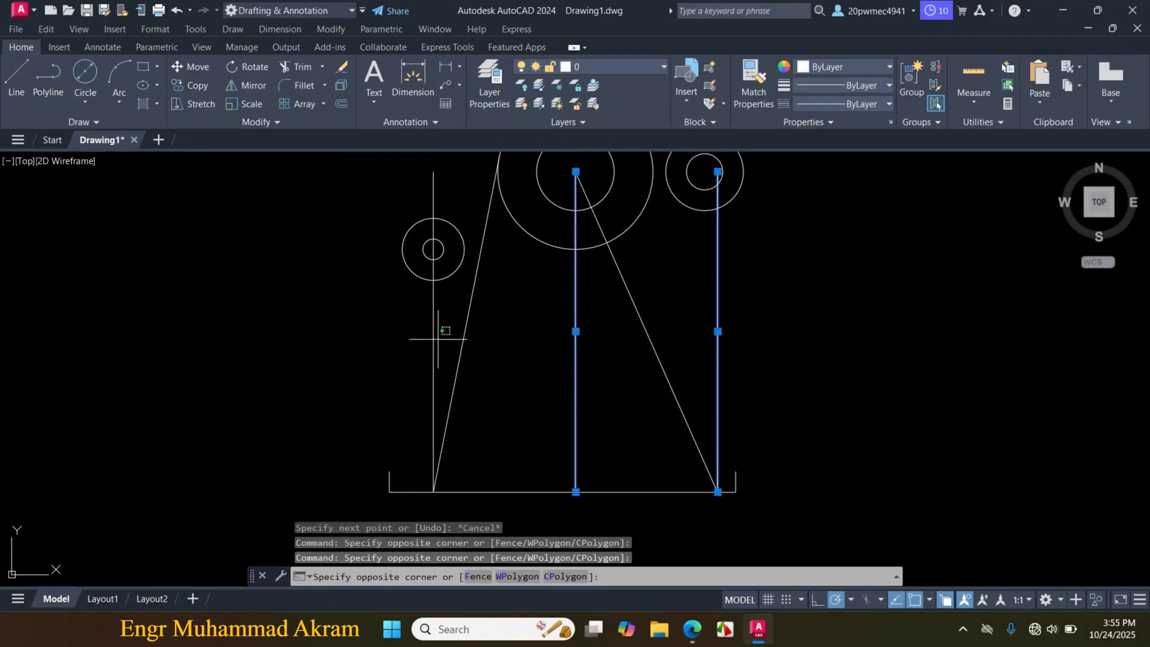
pyautogui.click(403, 356)
pyautogui.write('E')
pyautogui.press('Return')
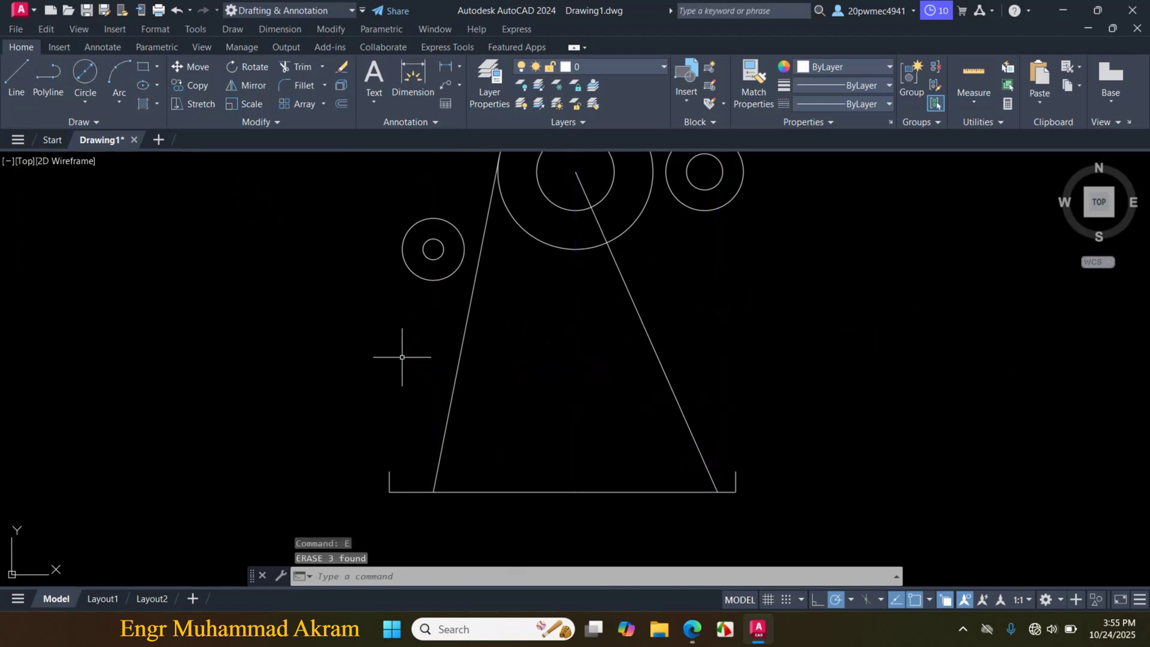
# Mark the R22 and R24 arcs on the PDF, and in AutoCAD draw a horizontal line from the left base edge's upper end past the slanted line
pyautogui.click(691, 628)
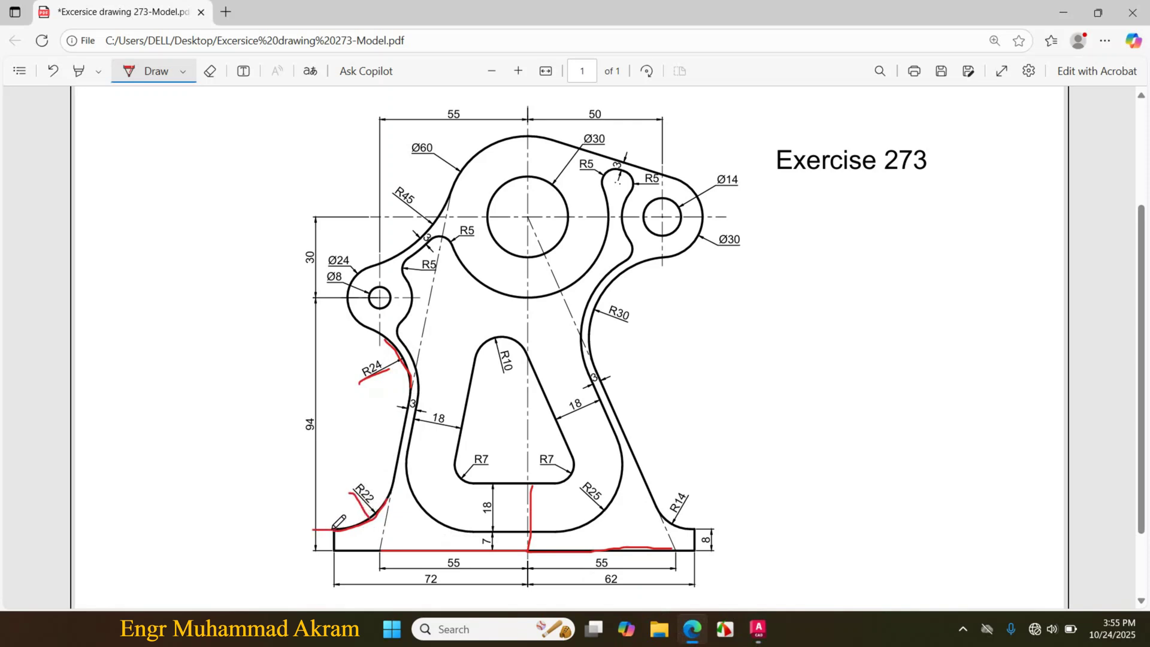
pyautogui.click(757, 634)
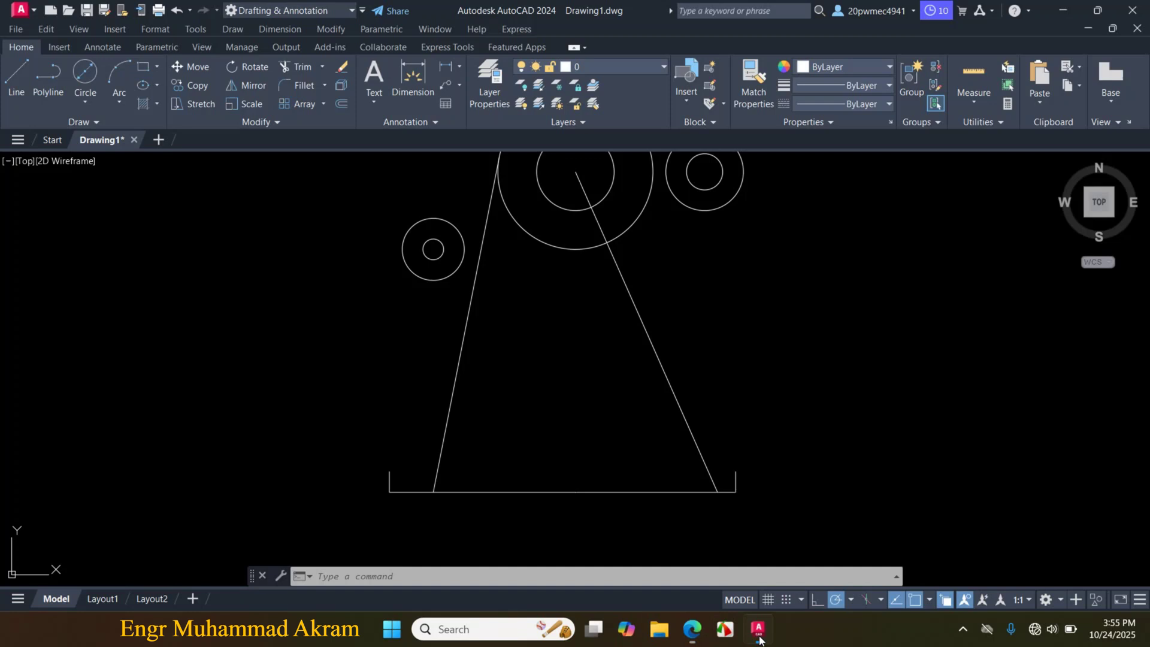
pyautogui.click(16, 75)
pyautogui.click(390, 471)
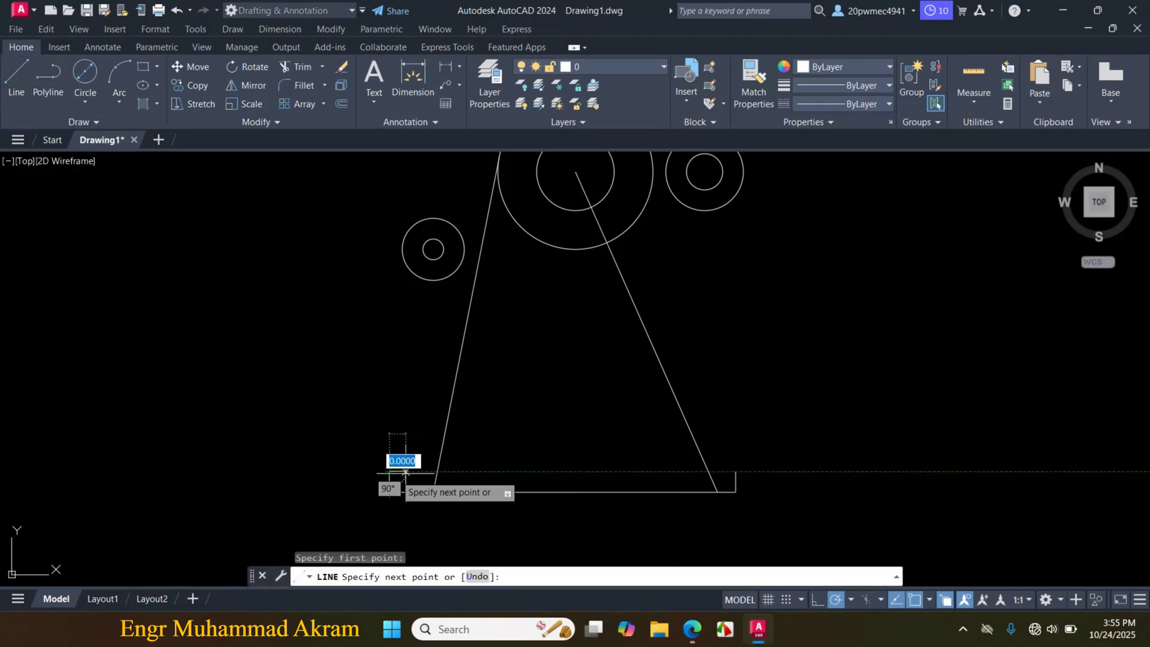
pyautogui.click(554, 472)
pyautogui.press('Escape')
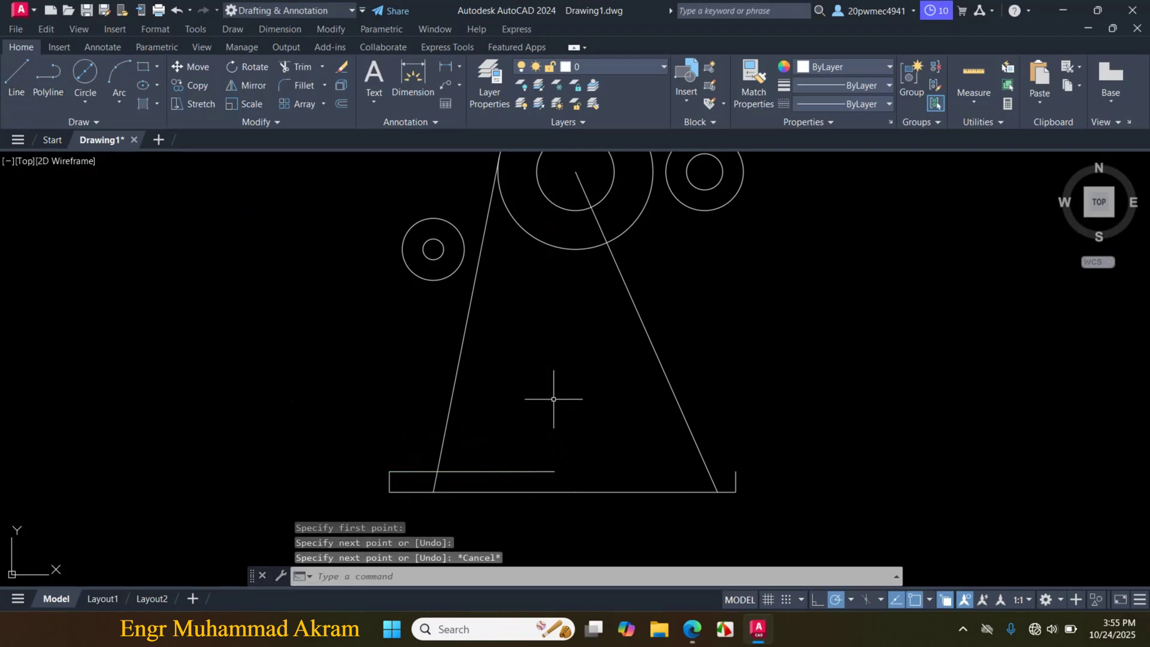
# Fillet the new horizontal line and the left slanted line with a radius of 22
pyautogui.write('f')
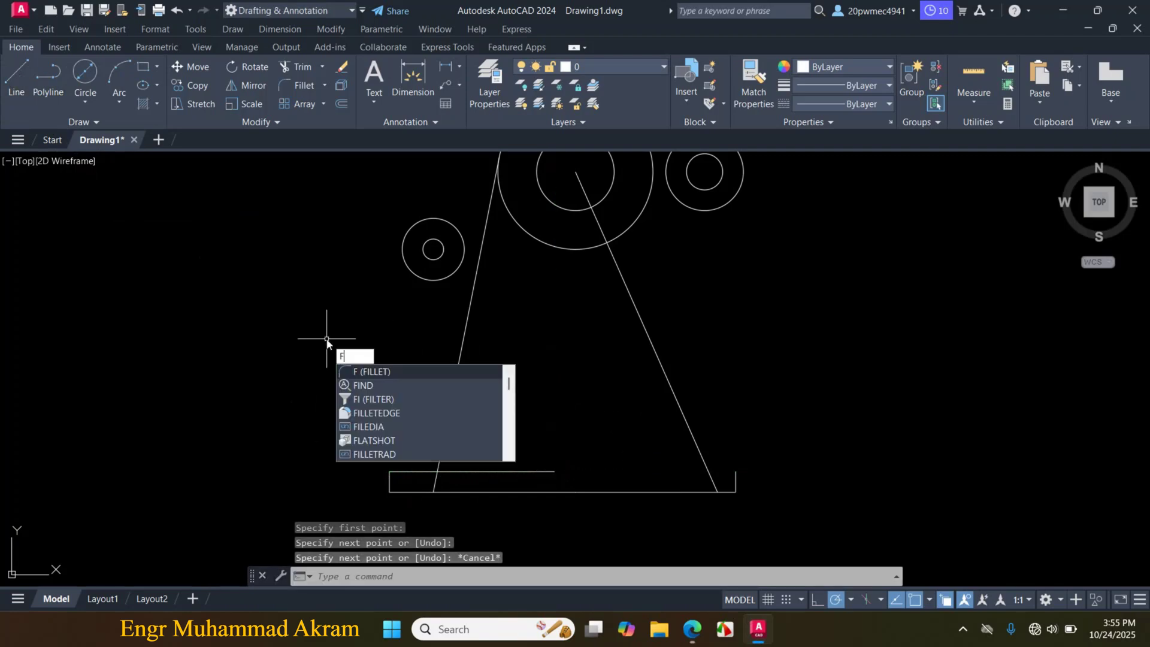
pyautogui.press('Return')
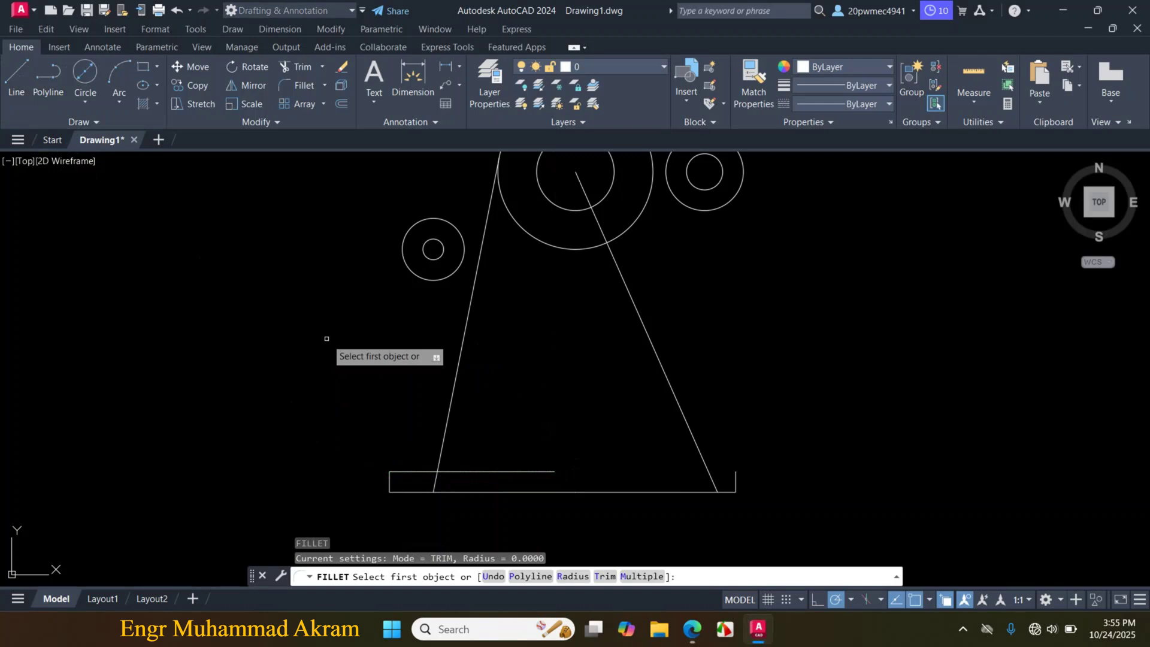
pyautogui.click(566, 576)
pyautogui.write('2')
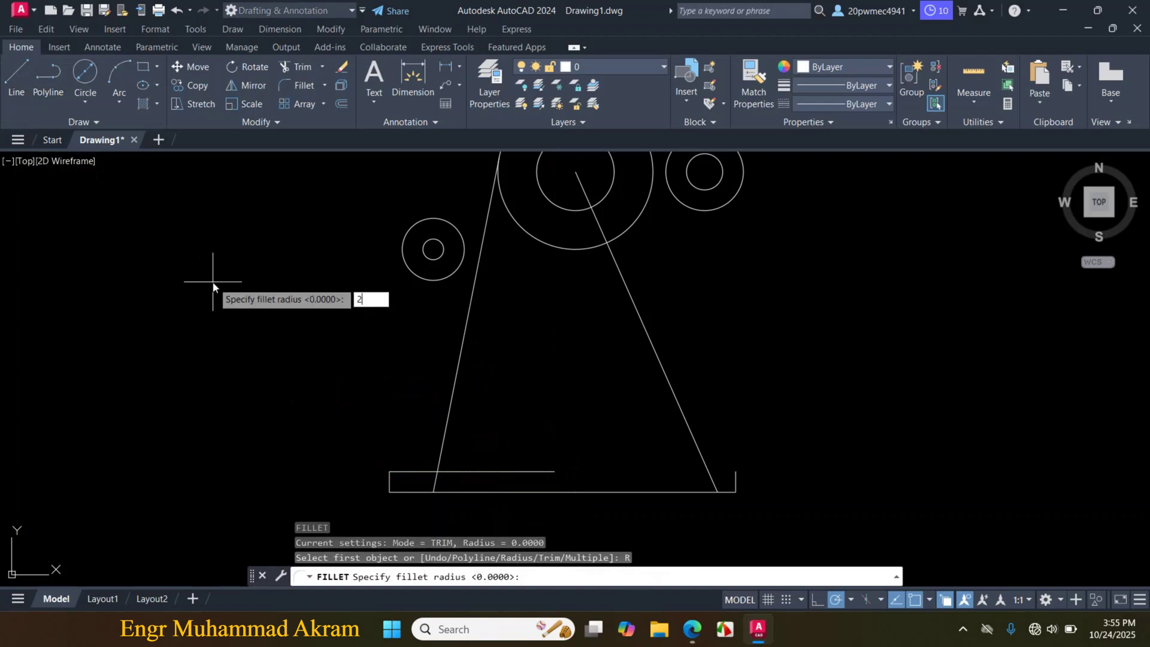
pyautogui.write('2')
pyautogui.press('Return')
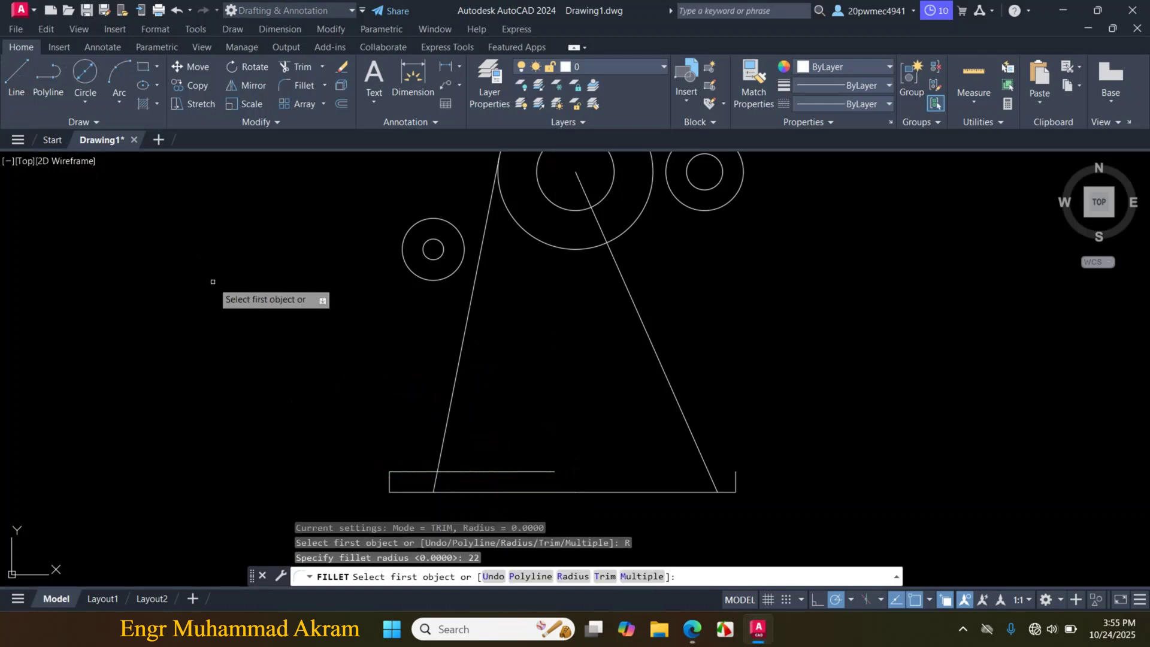
pyautogui.click(414, 469)
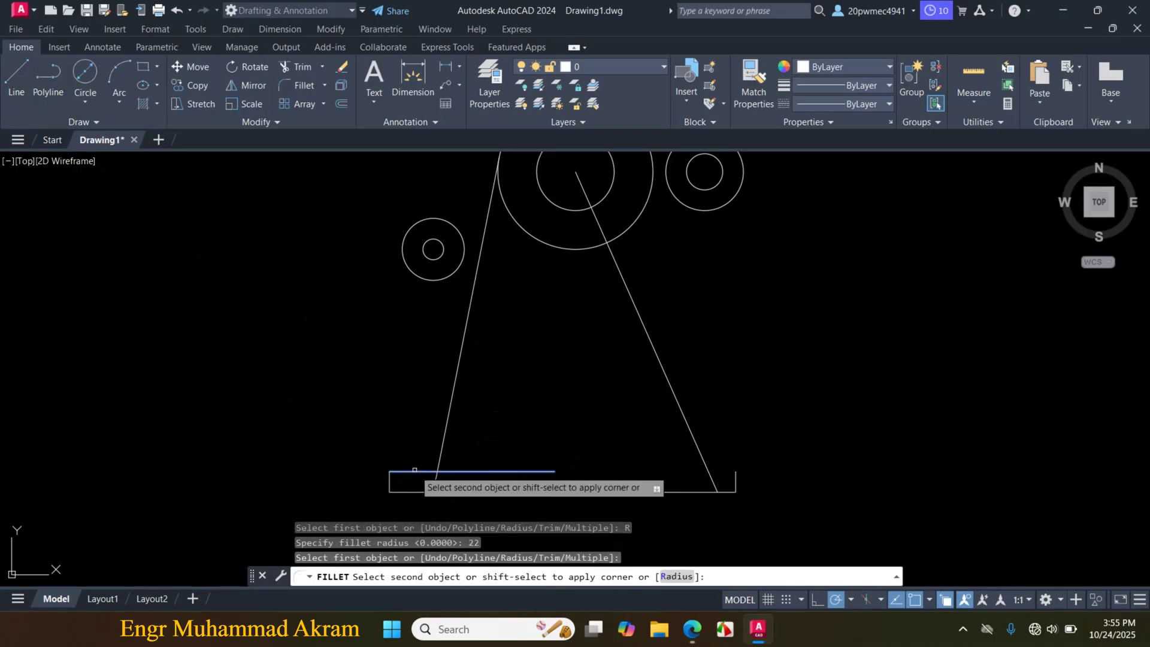
pyautogui.click(444, 430)
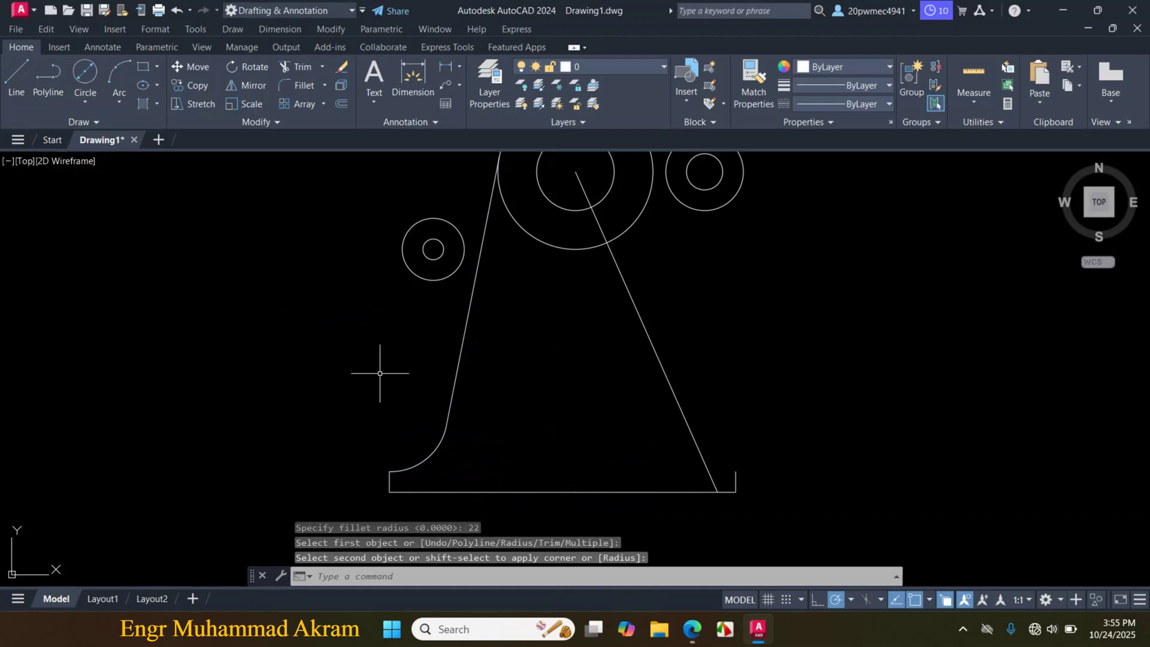
# Fillet the left slanted line and the outer circle of the left boss with a radius of 24
pyautogui.write('f')
pyautogui.press('Return')
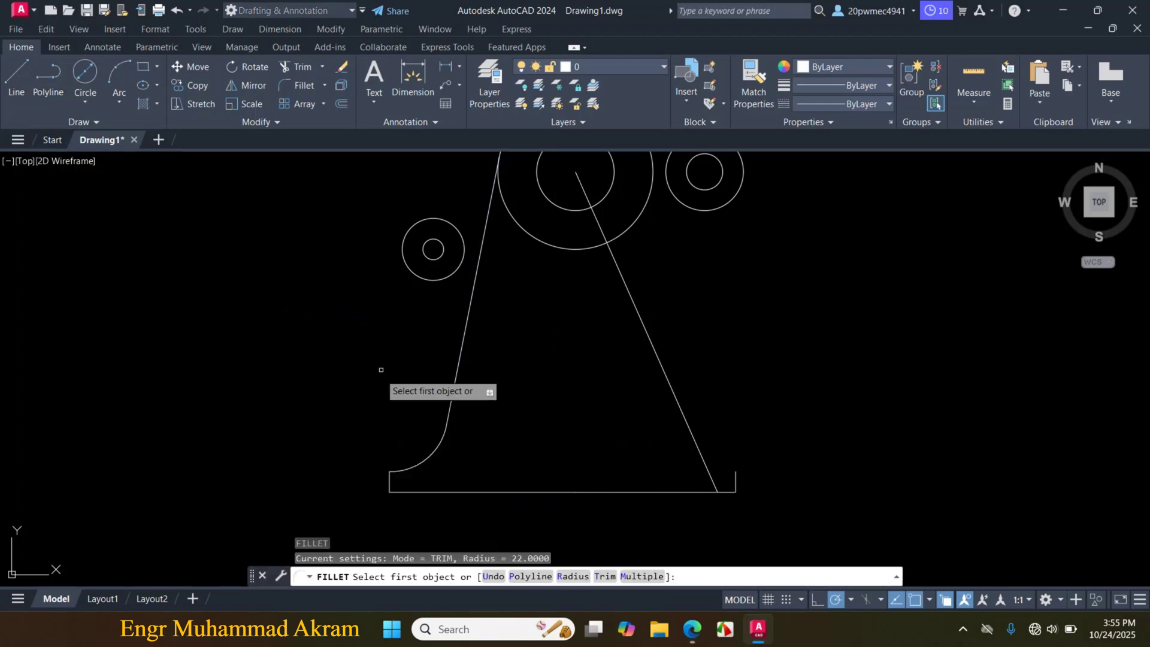
pyautogui.click(573, 576)
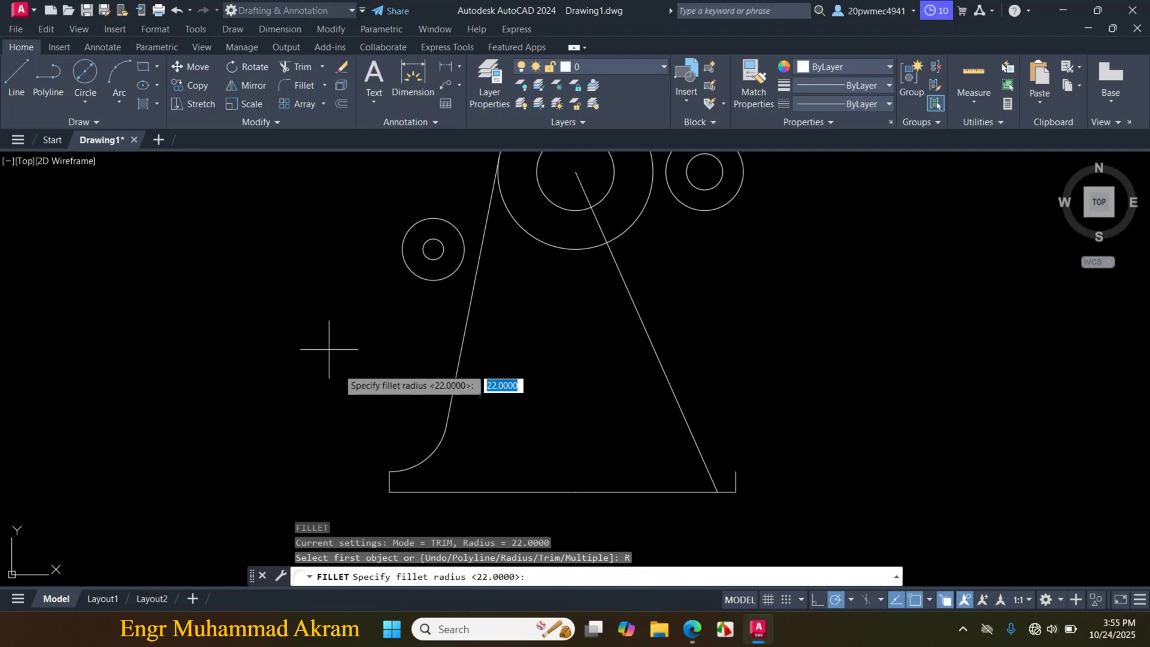
pyautogui.write('24')
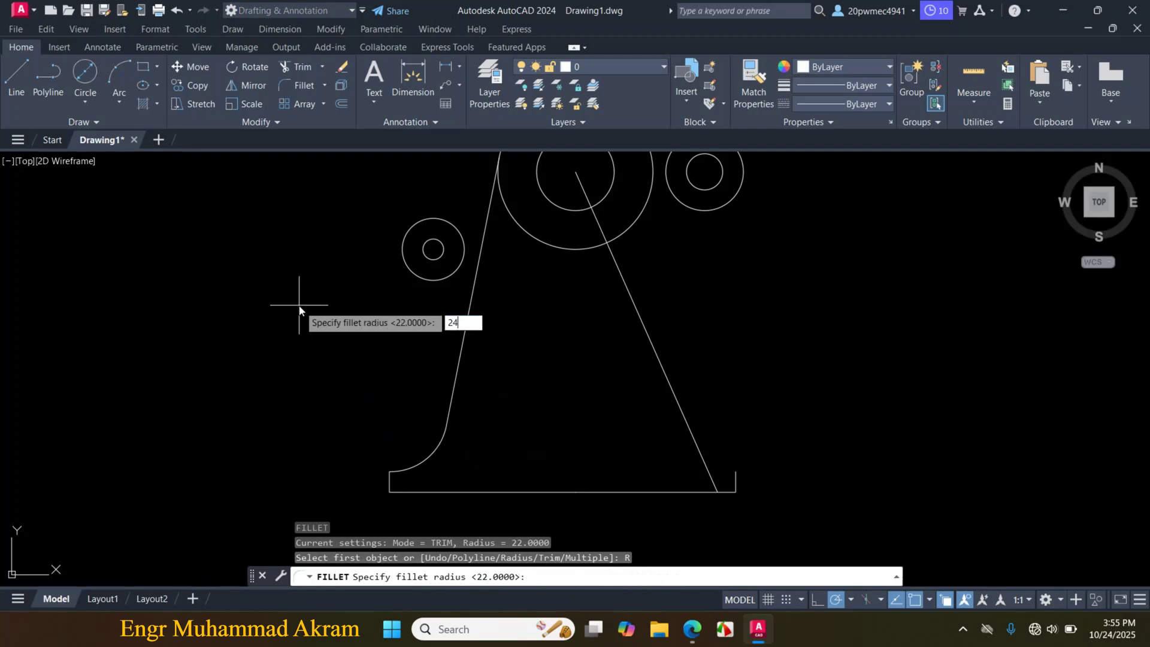
pyautogui.press('Return')
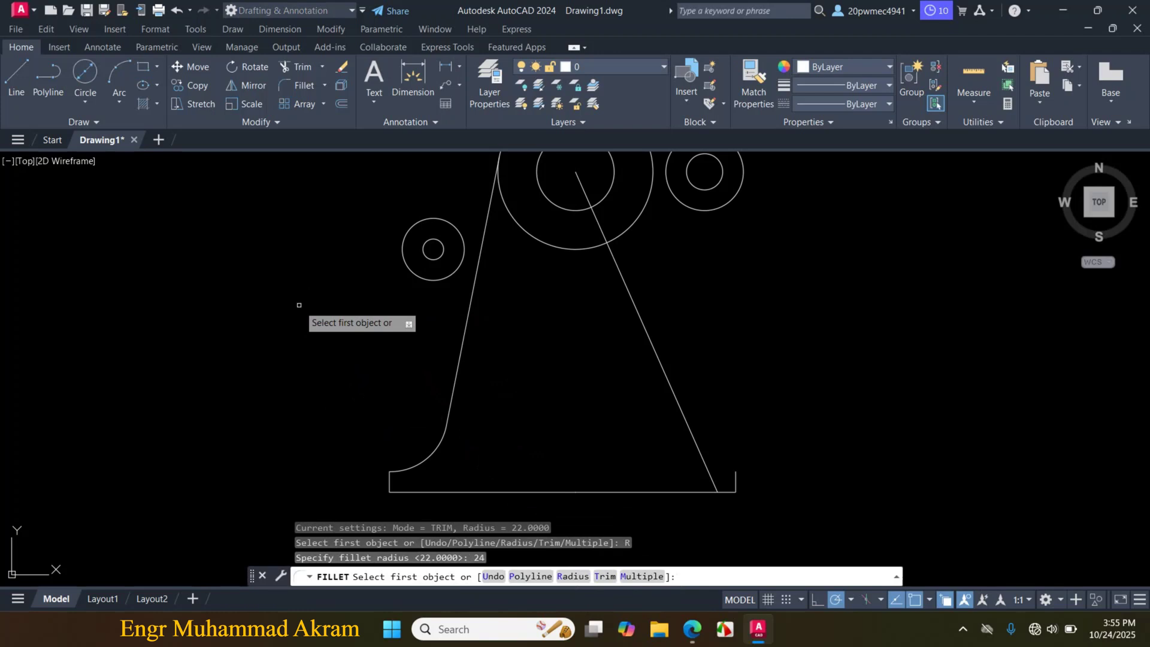
pyautogui.click(467, 330)
pyautogui.click(410, 261)
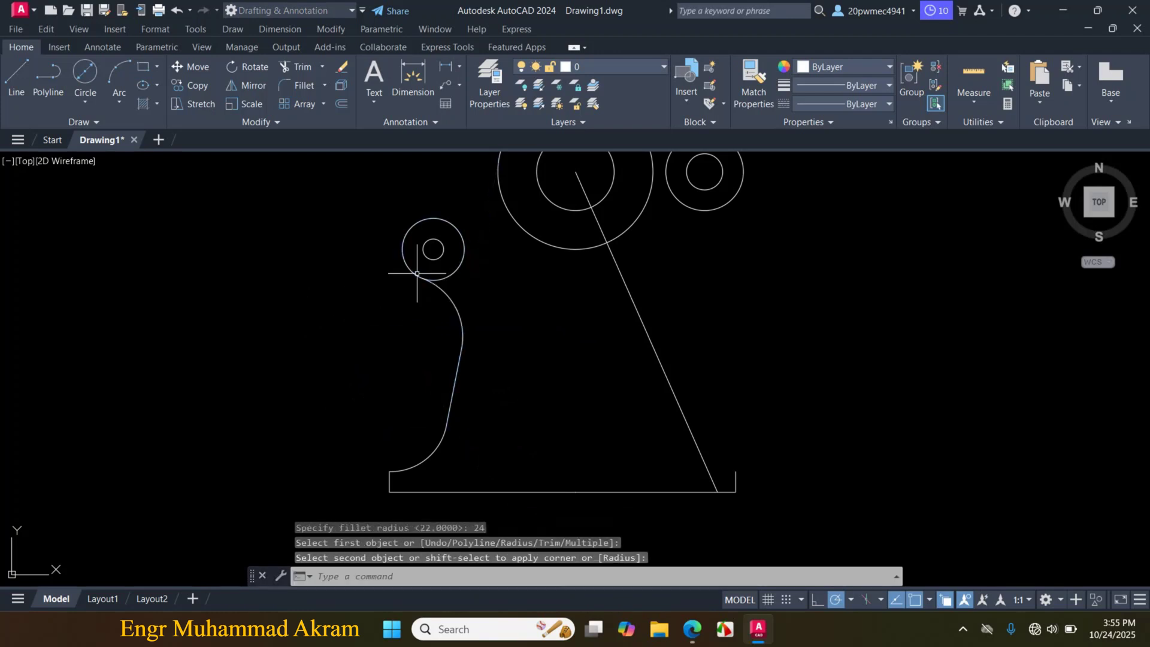
# Mark the R14 arc on the PDF, and in AutoCAD draw a horizontal line leftward from the right base edge's upper end past the slanted line
pyautogui.click(693, 632)
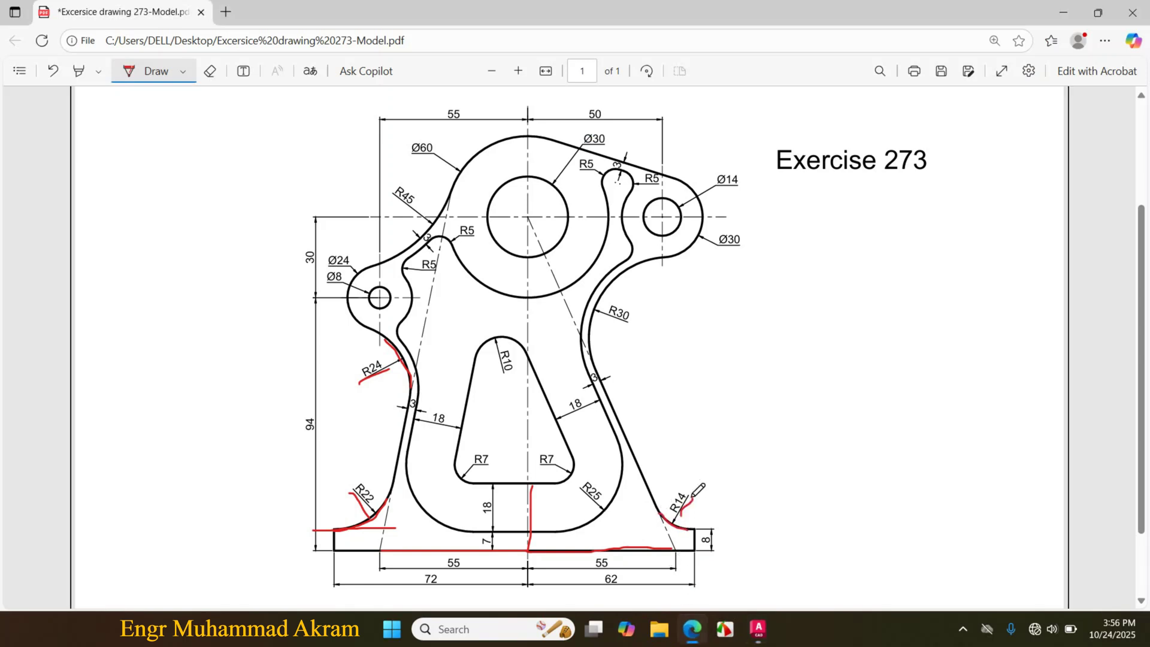
pyautogui.click(758, 629)
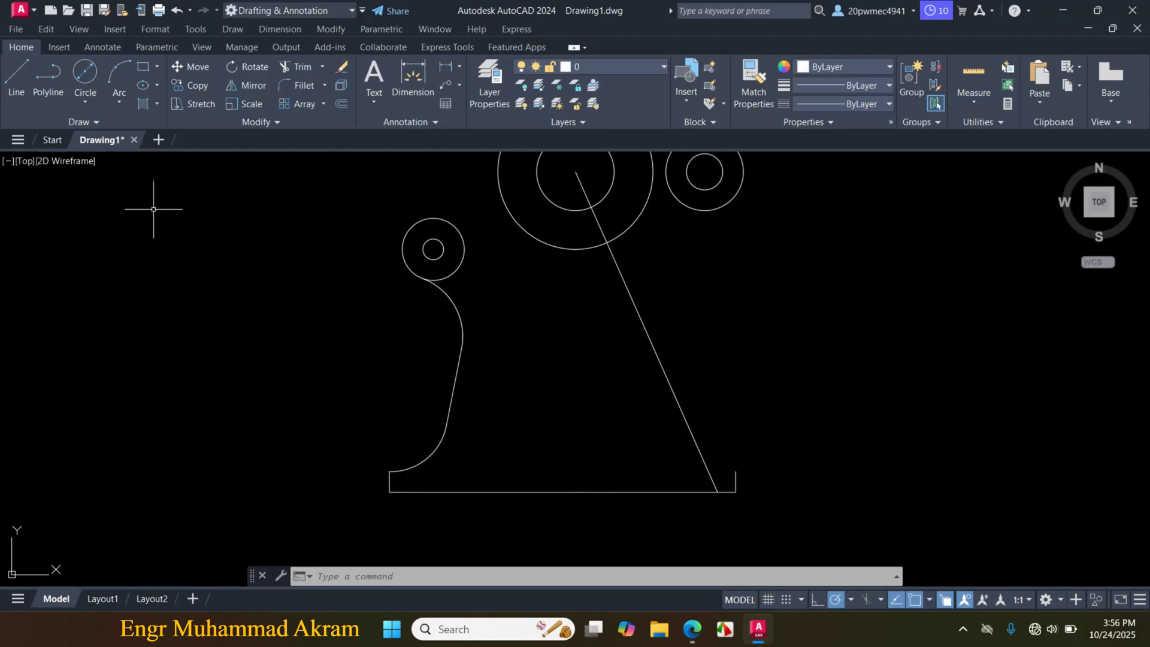
pyautogui.click(16, 78)
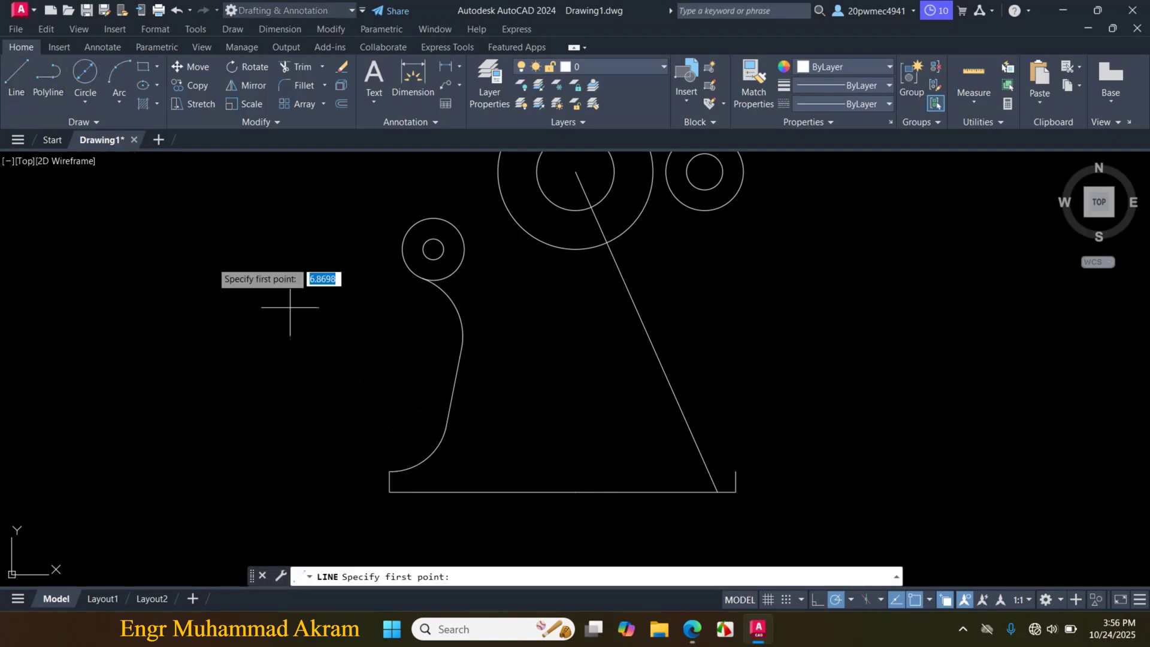
pyautogui.click(736, 472)
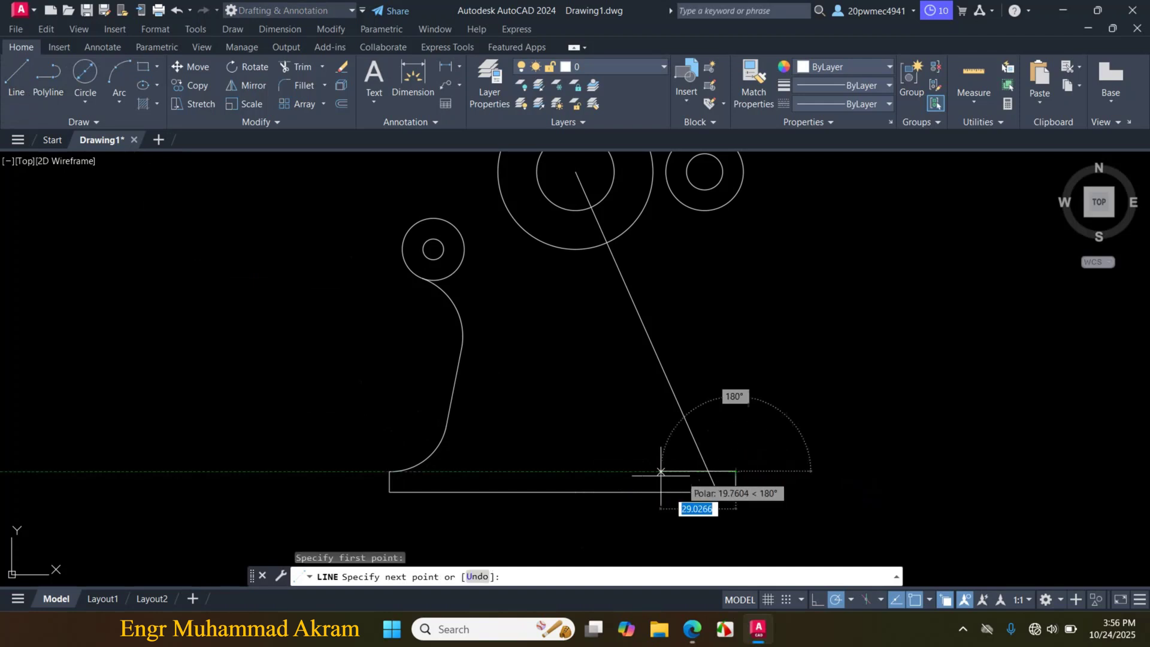
pyautogui.click(614, 471)
pyautogui.press('Escape')
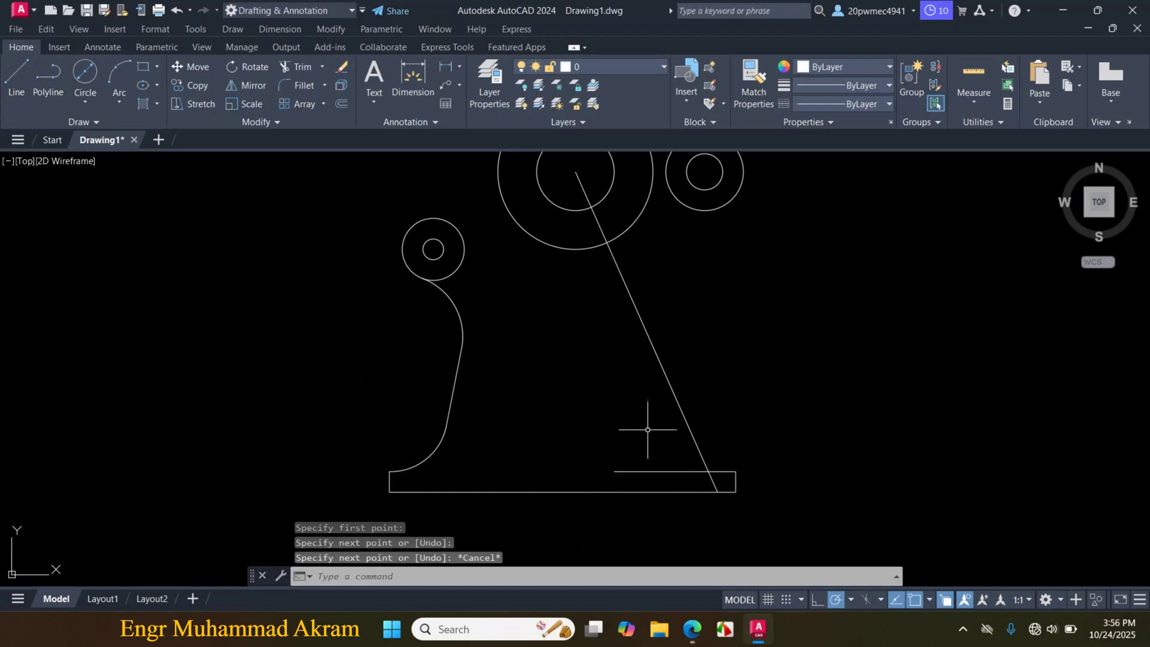
# Fillet the right slanted line and the short horizontal line above the base with a radius of 14
pyautogui.write('f')
pyautogui.press('Return')
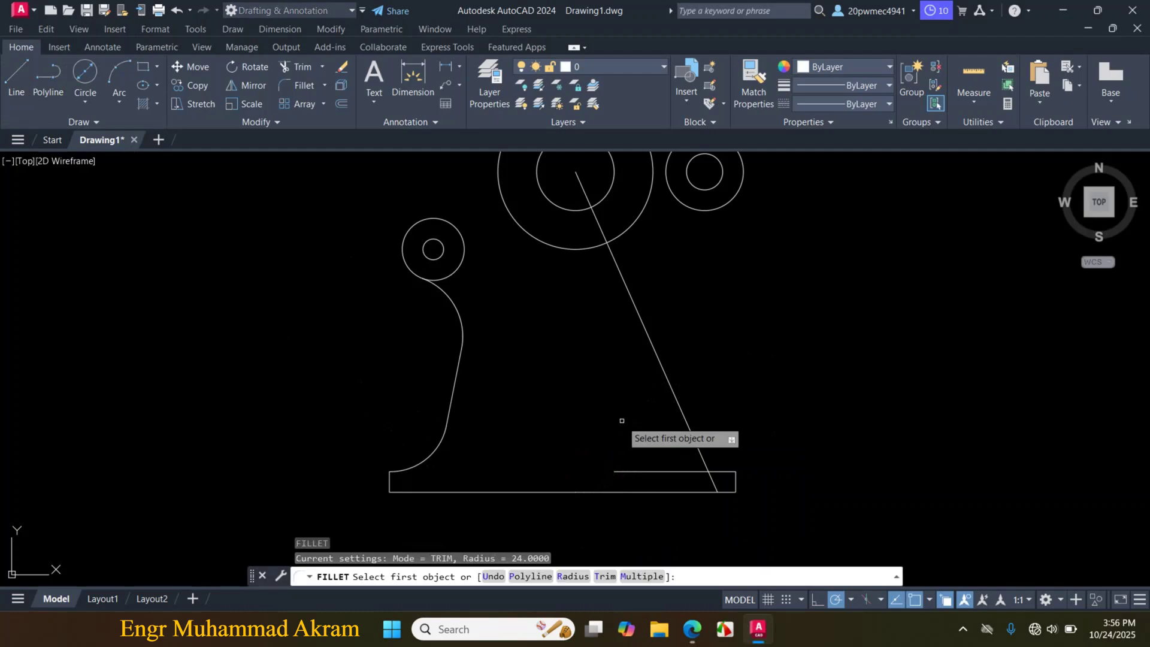
pyautogui.click(570, 576)
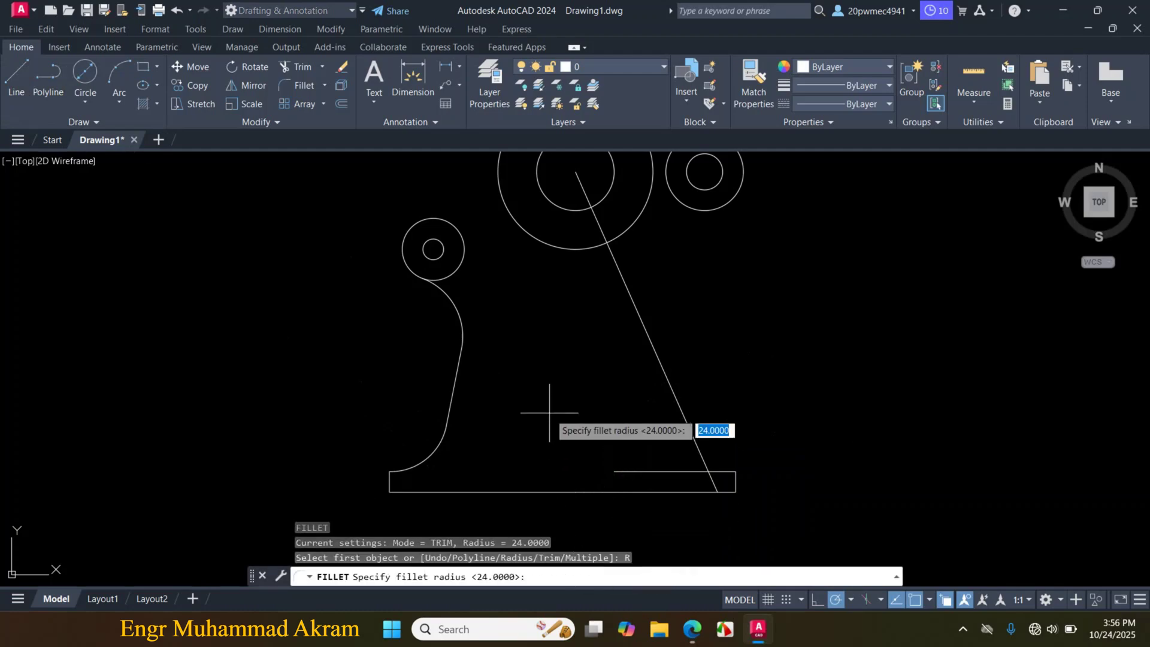
pyautogui.write('14')
pyautogui.press('Return')
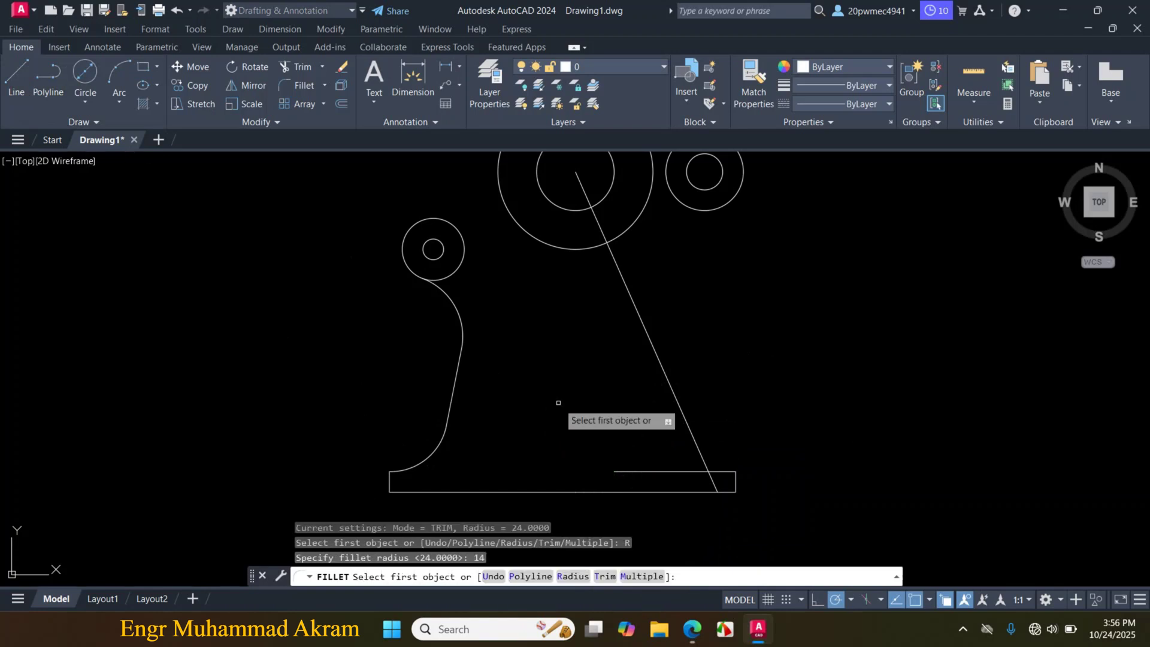
pyautogui.click(688, 428)
pyautogui.click(728, 473)
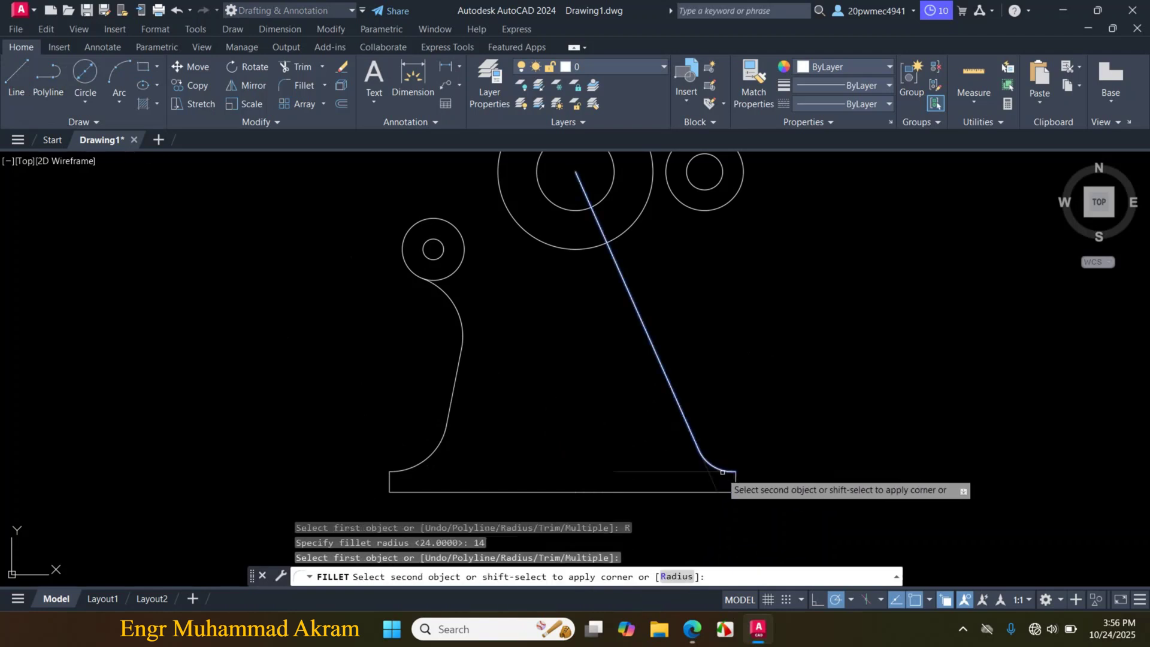
# Mark the R45 arc on the PDF, and in AutoCAD fillet the left boss's outer circle and the large main circle with radius 45
pyautogui.scroll(-2, 655, 470)
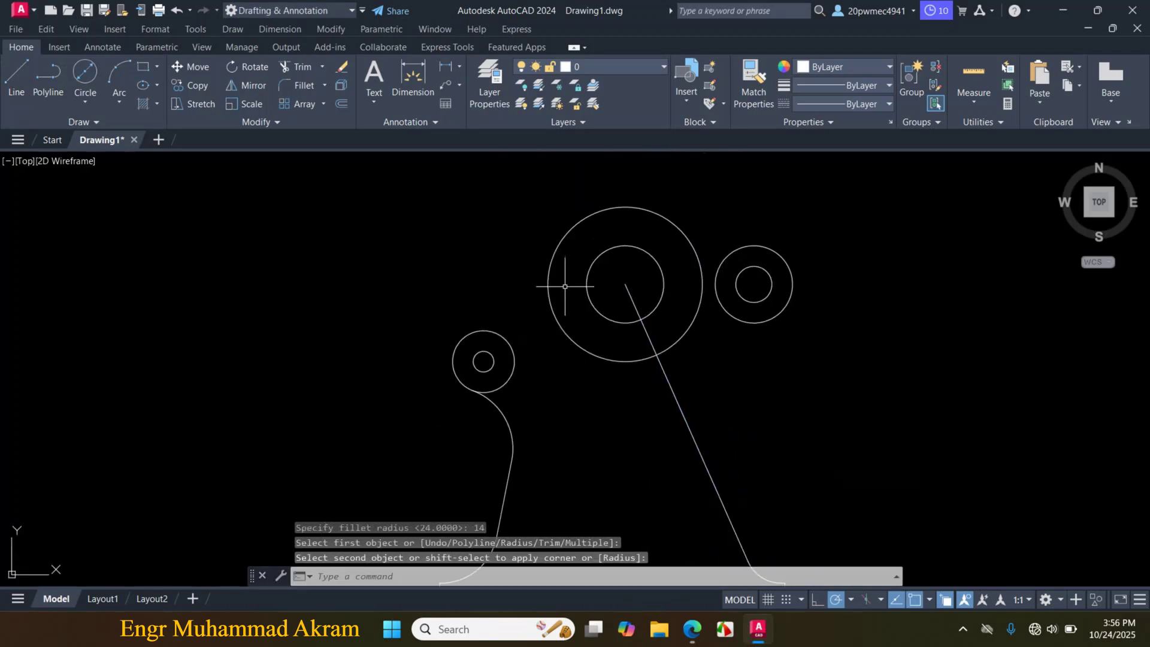
pyautogui.click(691, 629)
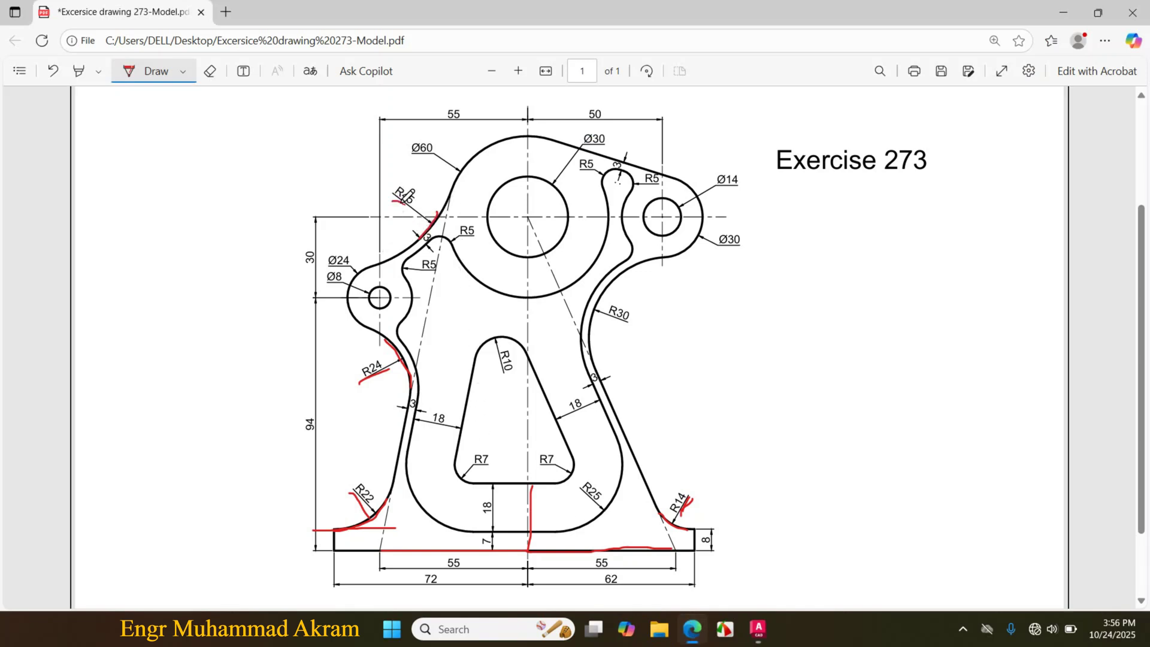
pyautogui.click(758, 628)
pyautogui.write('f')
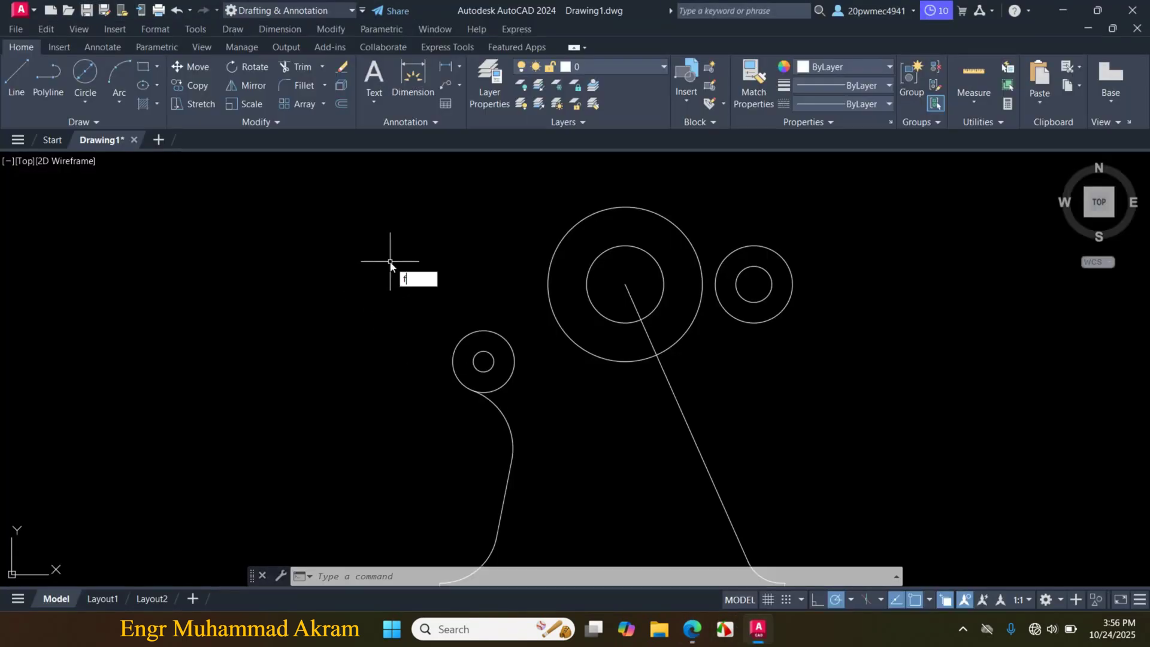
pyautogui.press('Return')
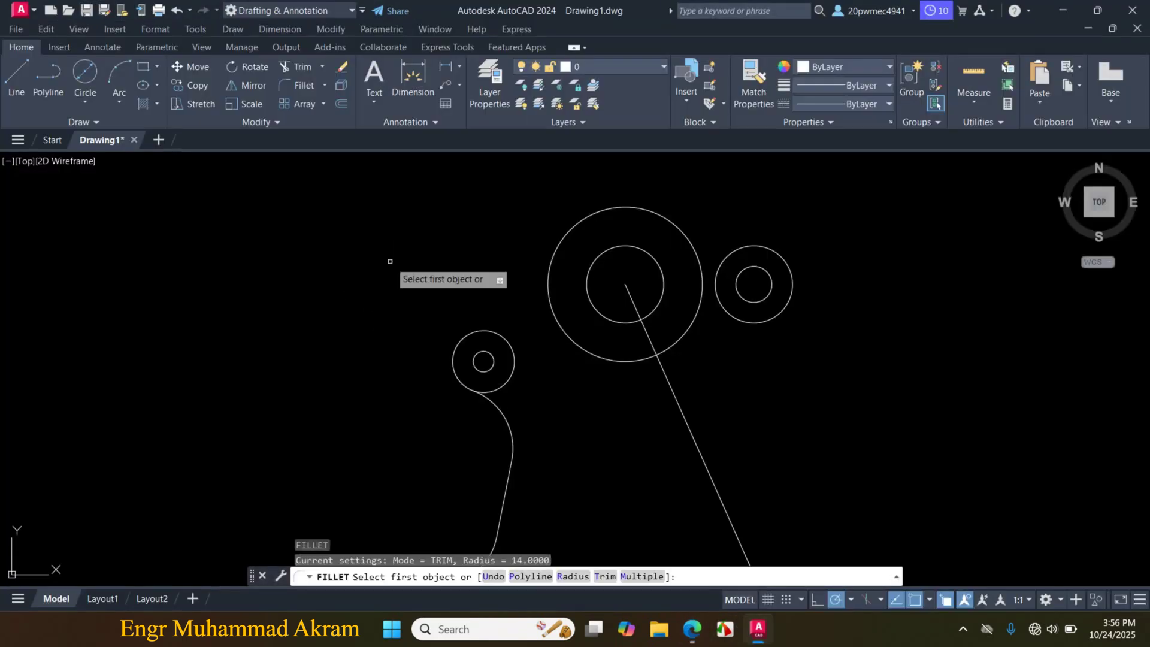
pyautogui.click(573, 576)
pyautogui.write('45')
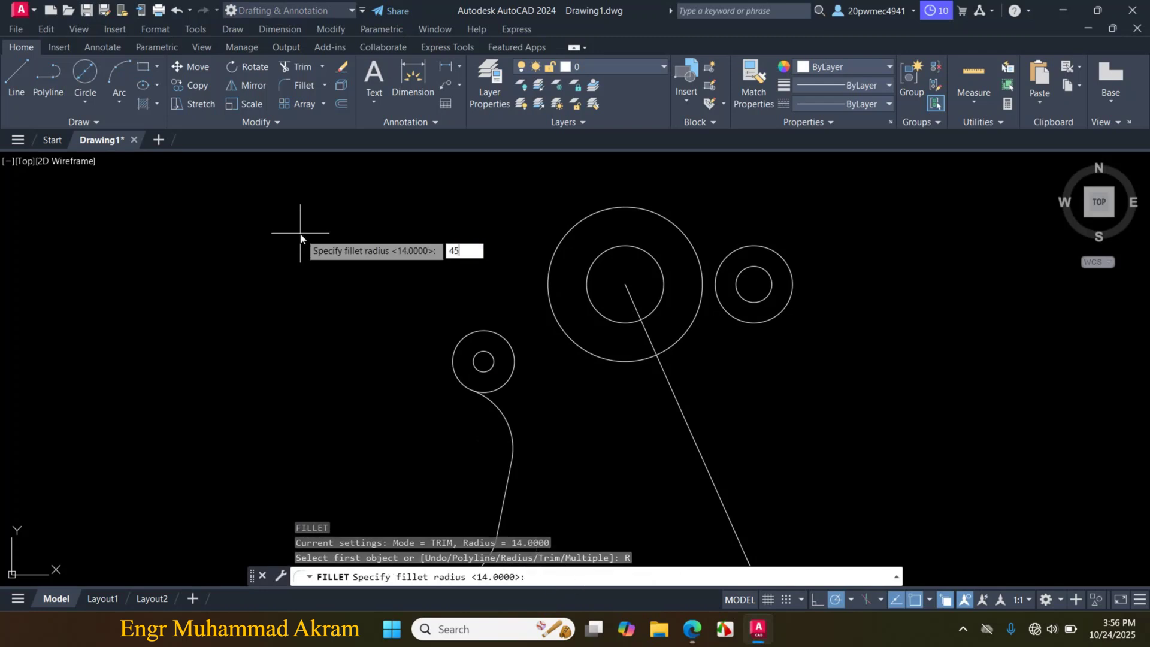
pyautogui.press('Return')
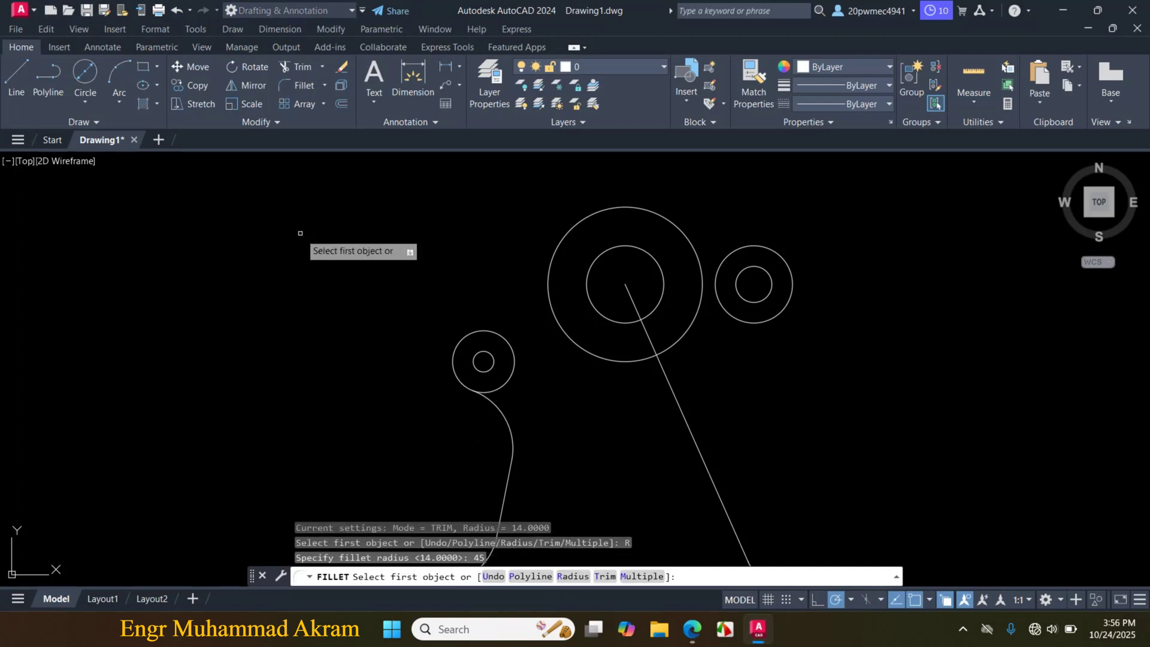
pyautogui.click(471, 331)
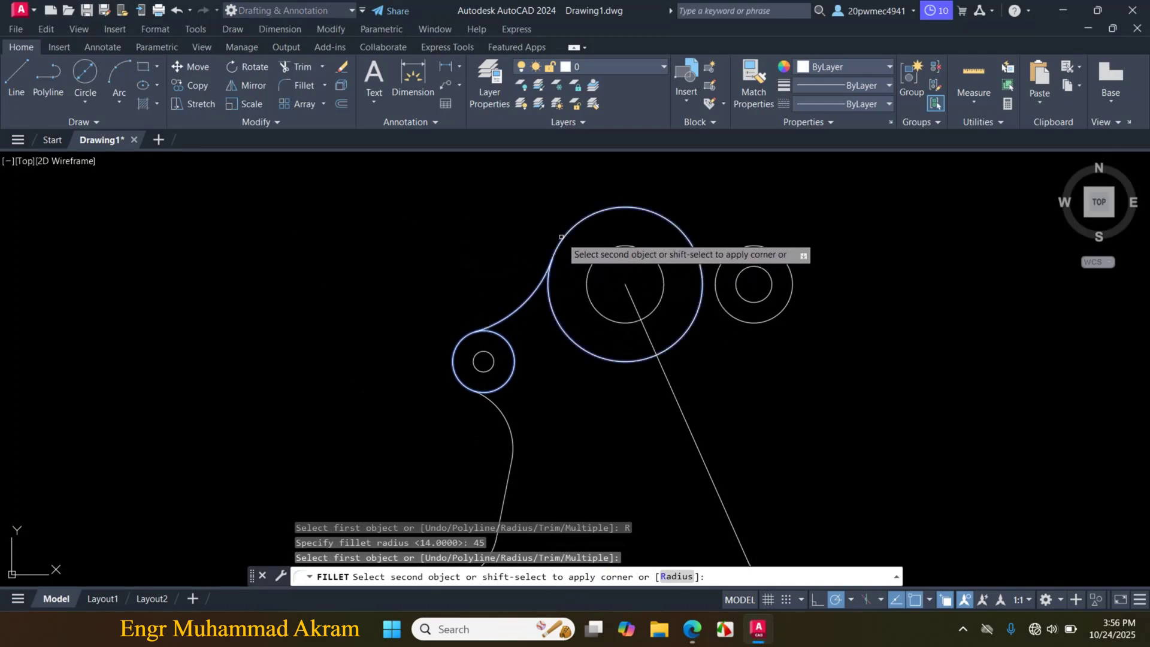
pyautogui.click(552, 239)
# Mark the R30 arc and the top of the outline on the PDF, and return to AutoCAD
pyautogui.click(692, 629)
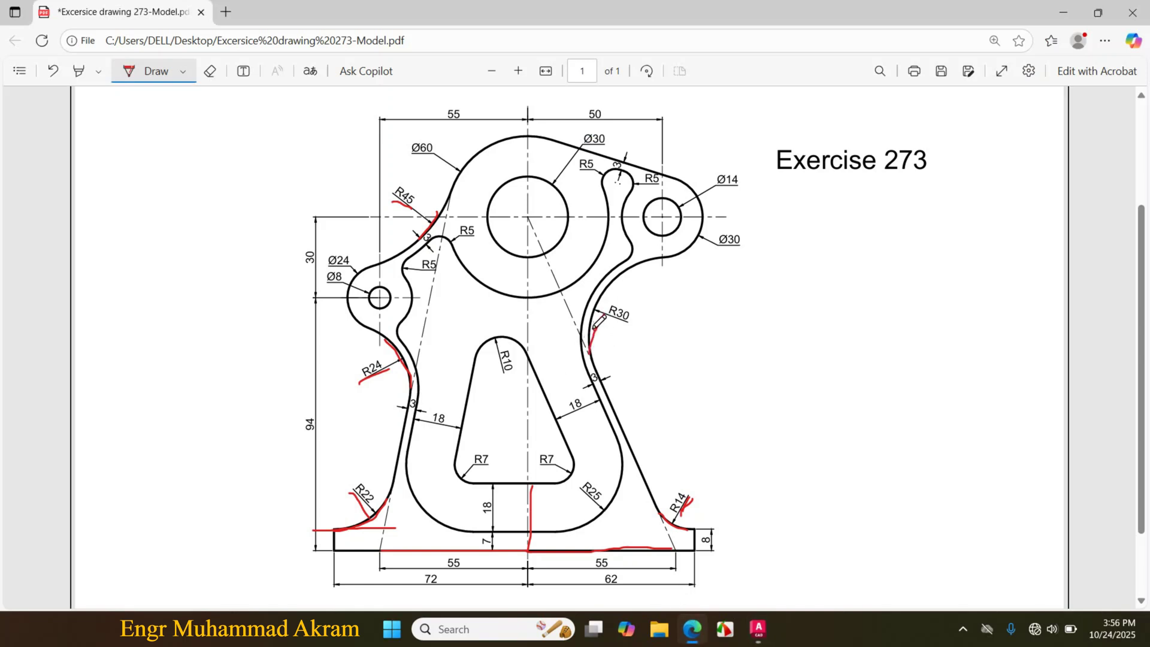
pyautogui.moveTo(595, 327)
pyautogui.mouseDown()
pyautogui.moveTo(616, 289)
pyautogui.moveTo(598, 319)
pyautogui.moveTo(629, 324)
pyautogui.mouseUp()
pyautogui.moveTo(520, 137); pyautogui.dragTo(532, 142)
pyautogui.click(757, 629)
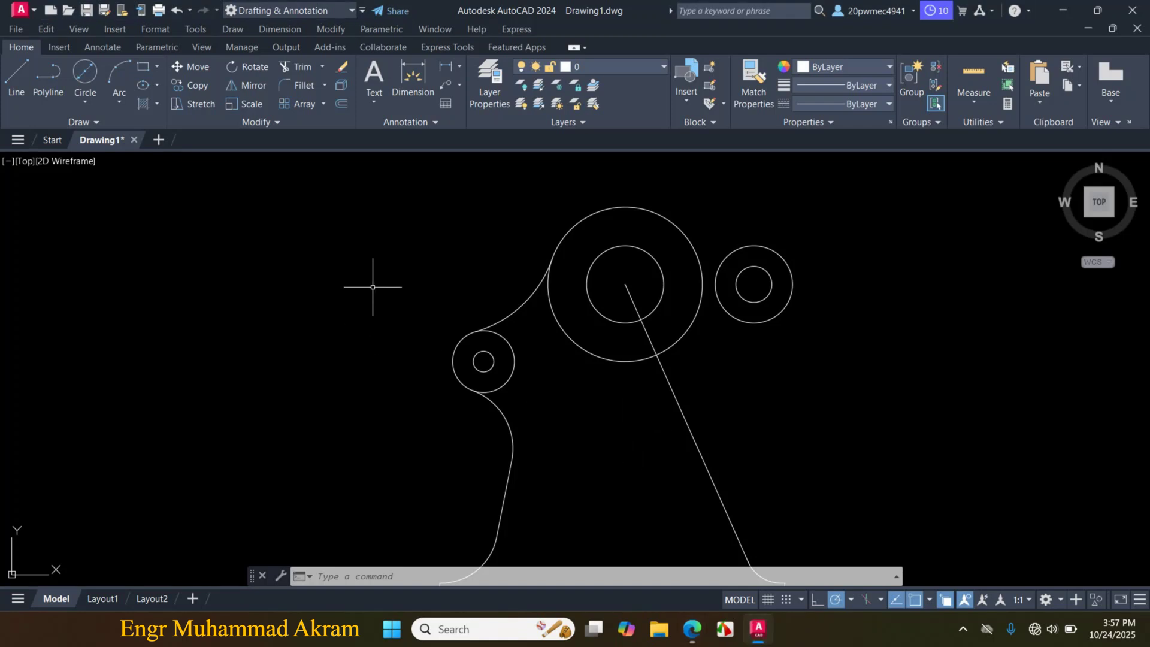
# Fillet the right slanted line and the right boss's outer circle with a radius of 30
pyautogui.write('f')
pyautogui.press('Return')
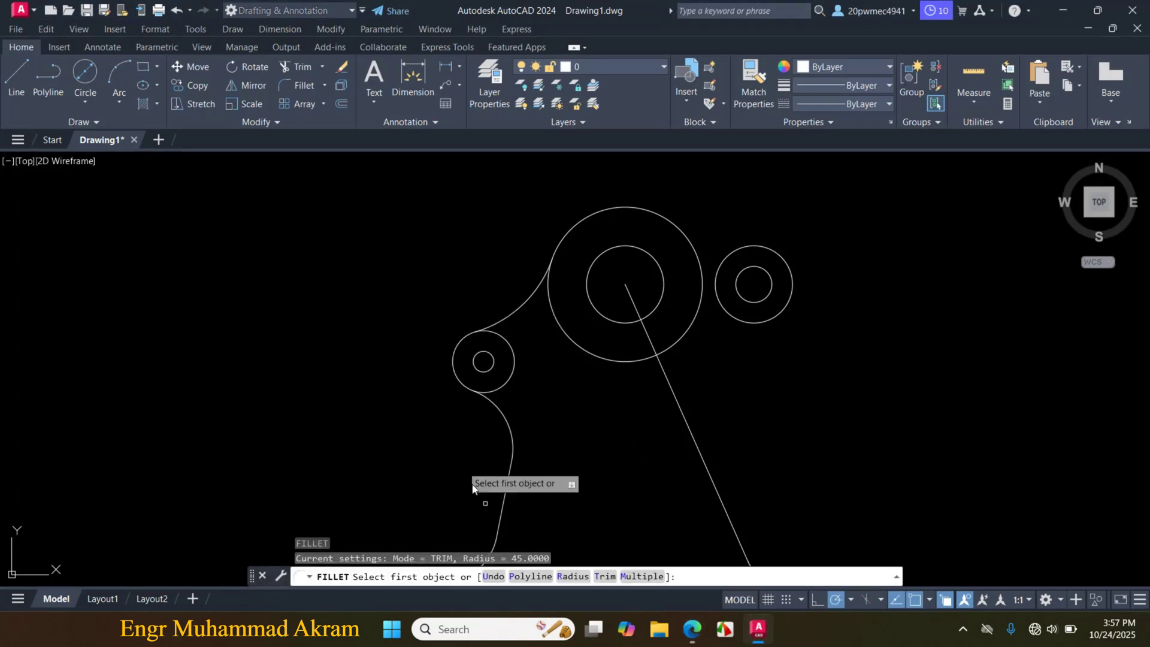
pyautogui.click(573, 576)
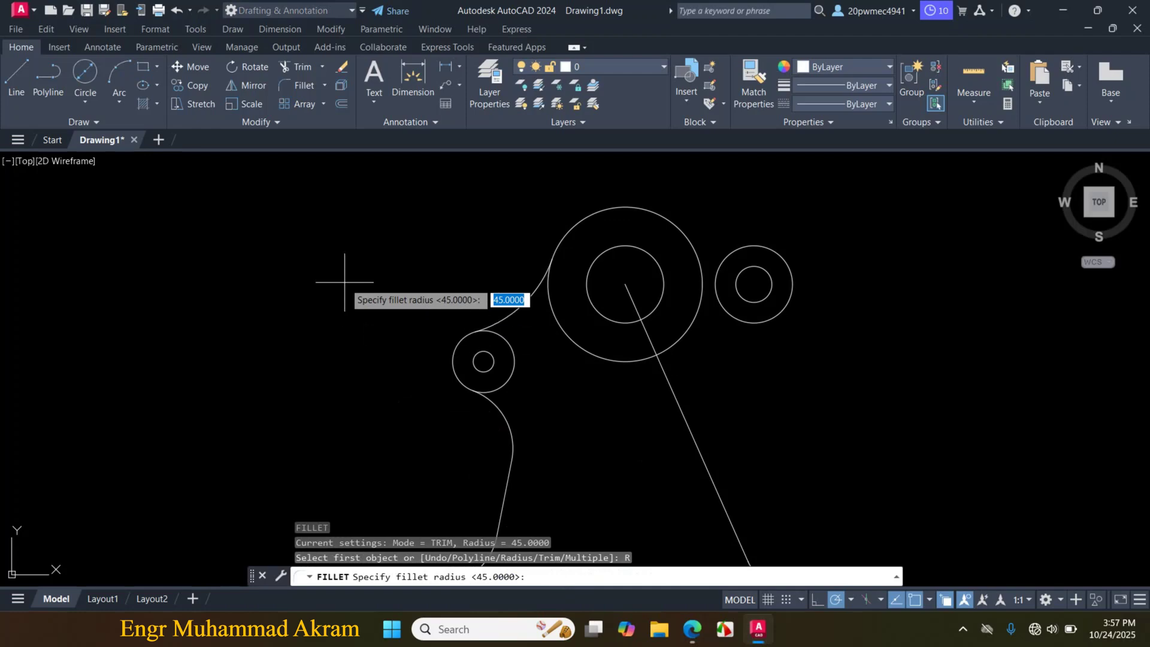
pyautogui.press('Return')
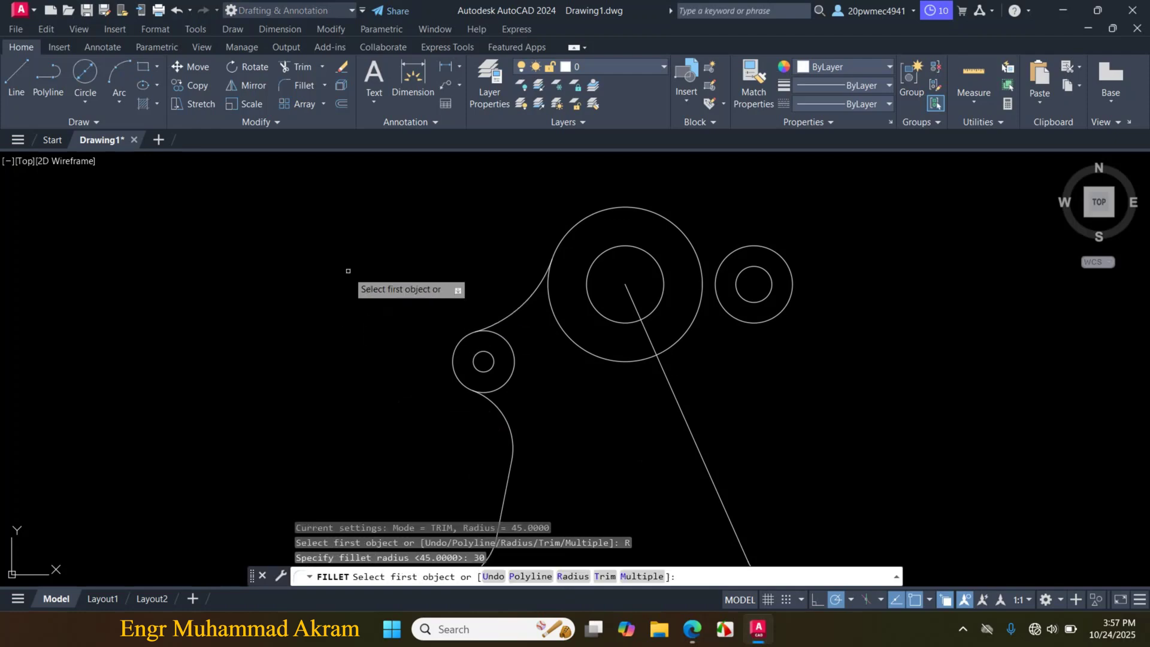
pyautogui.click(699, 448)
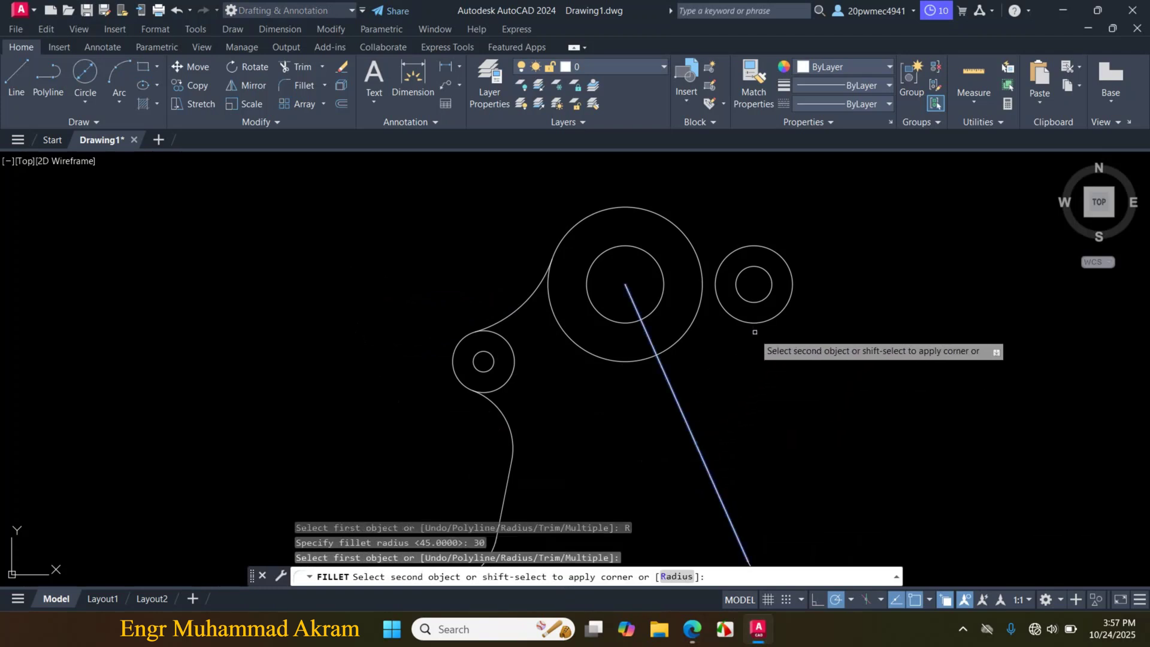
pyautogui.click(772, 317)
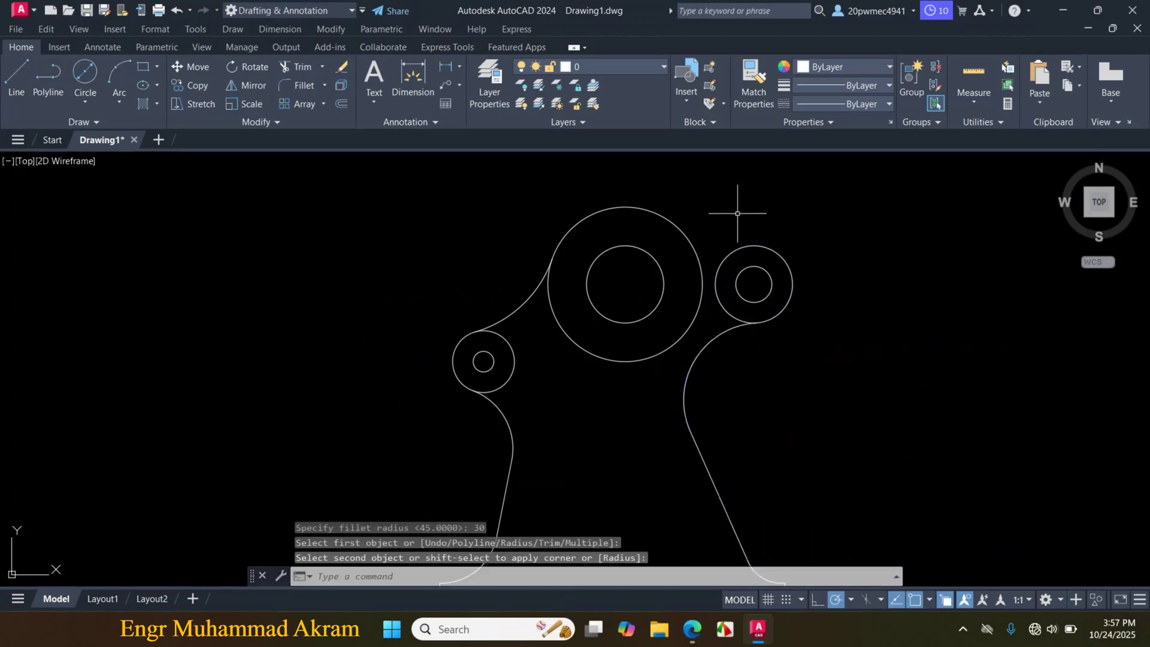
# Draw a line tangent to the tops of the large main circle and the right boss's outer circle
pyautogui.click(16, 76)
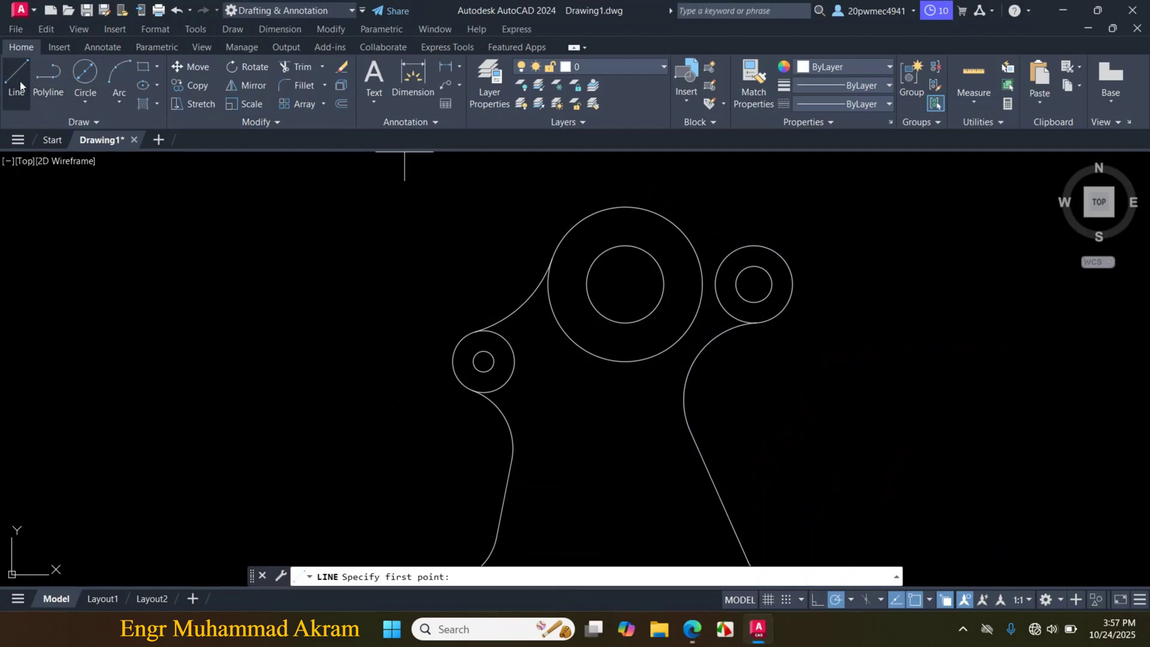
pyautogui.moveTo(579, 246); pyautogui.dragTo(555, 311, button='middle')
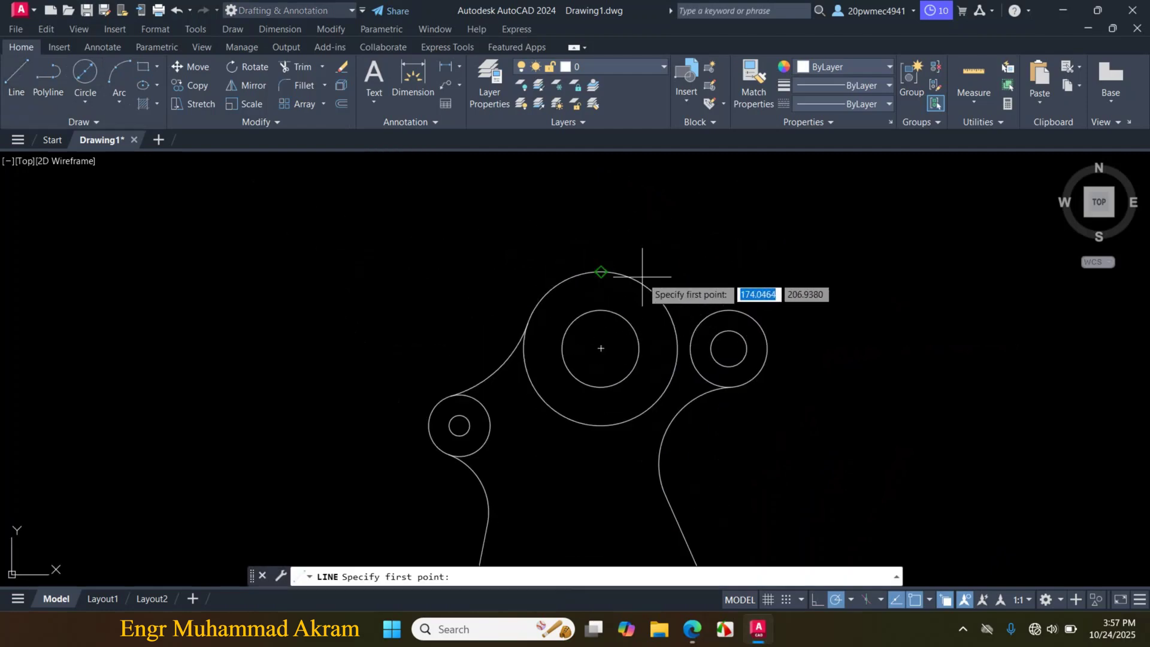
pyautogui.write('tan')
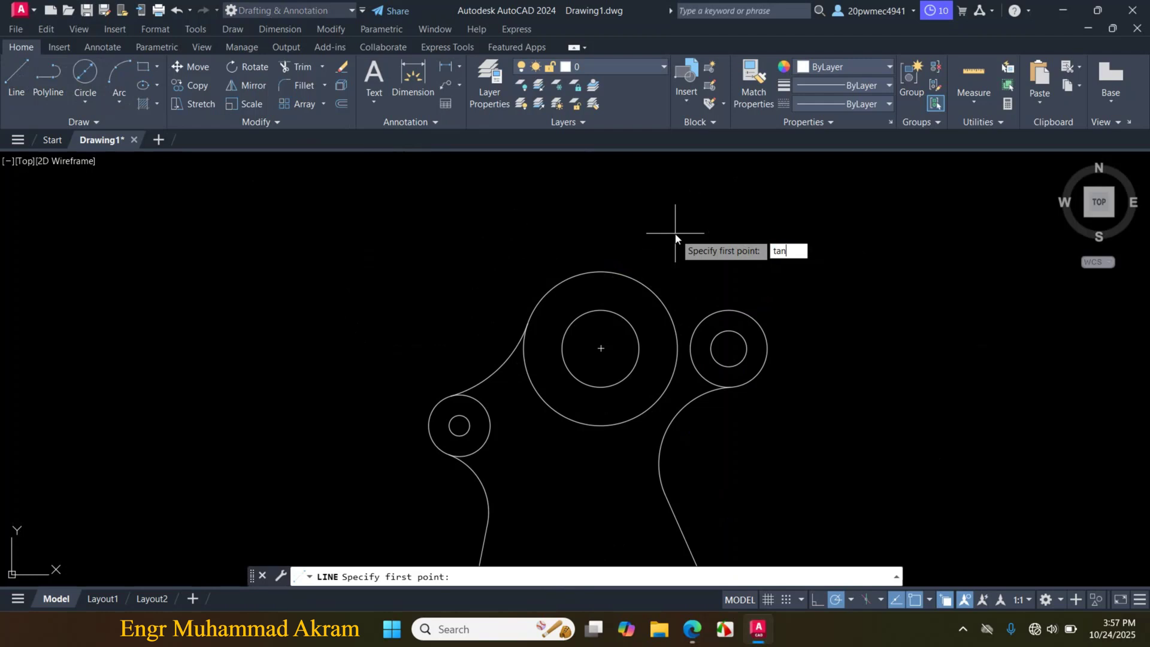
pyautogui.press('Return')
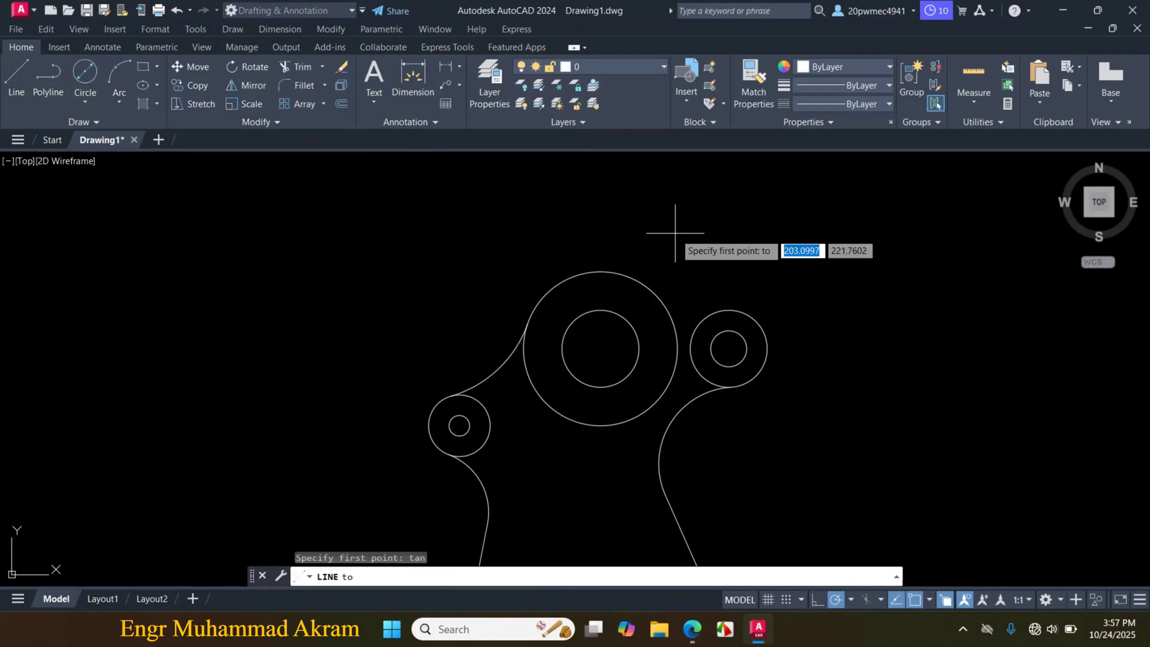
pyautogui.click(618, 264)
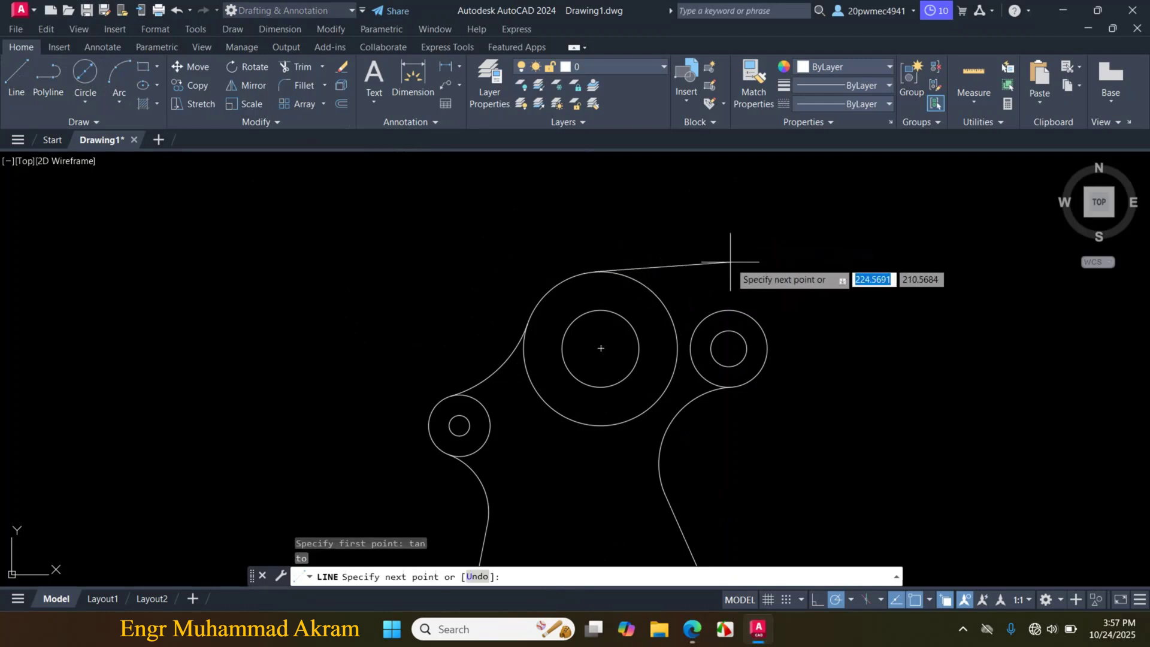
pyautogui.write('tan')
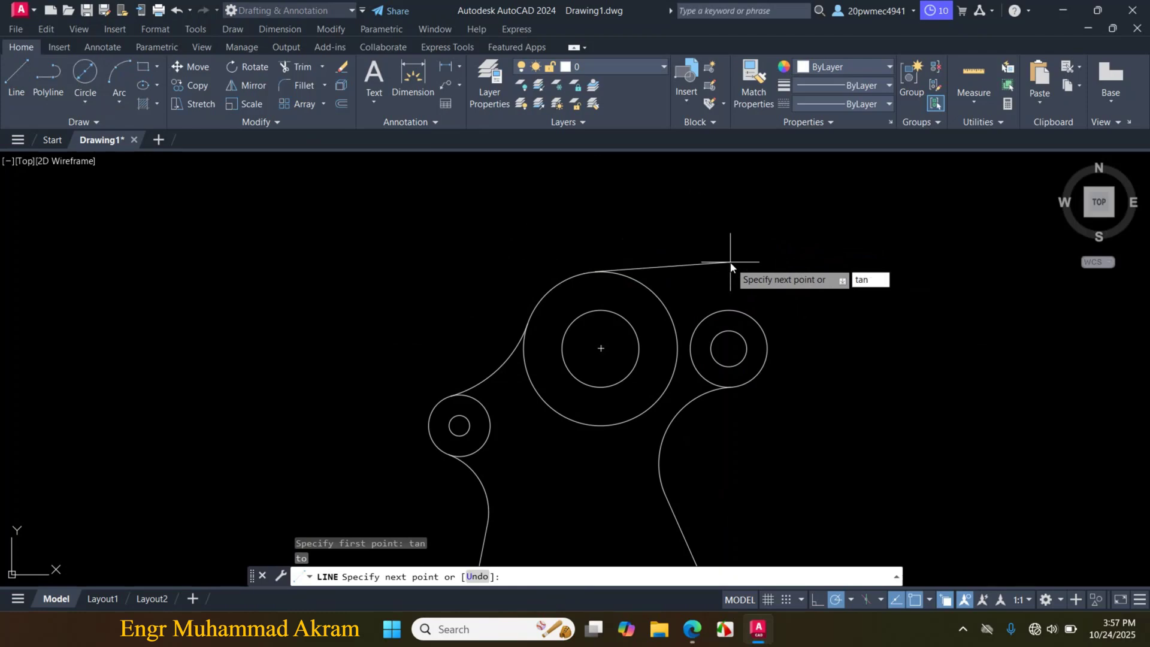
pyautogui.press('Return')
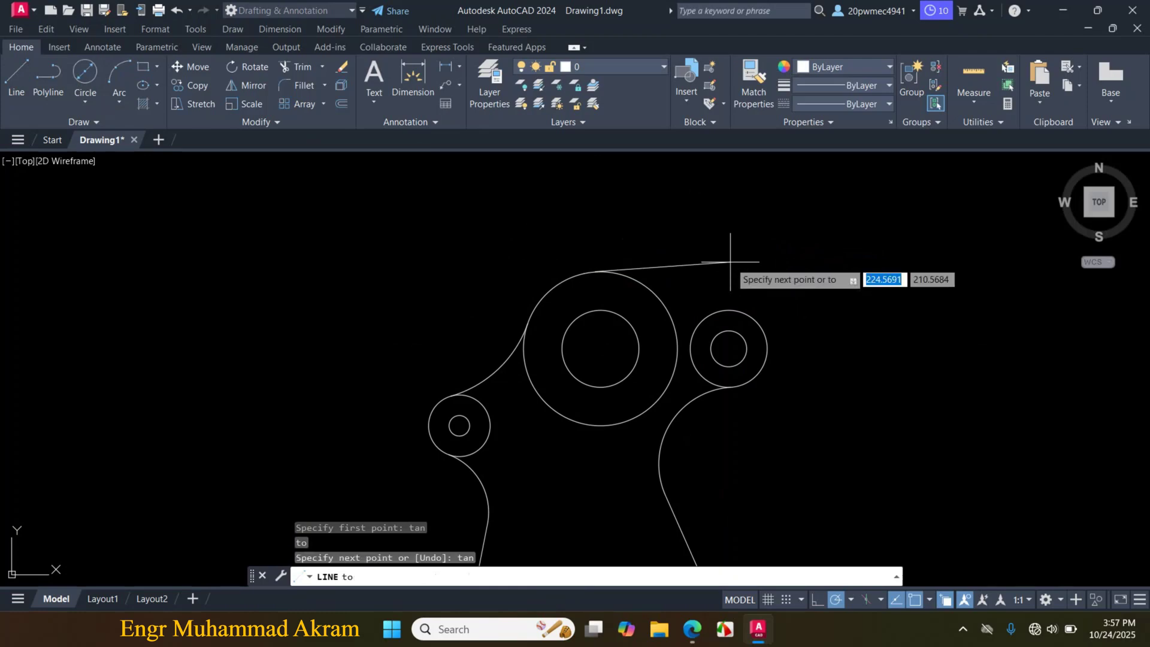
pyautogui.click(752, 311)
pyautogui.press('Escape')
pyautogui.scroll(-2, 752, 237)
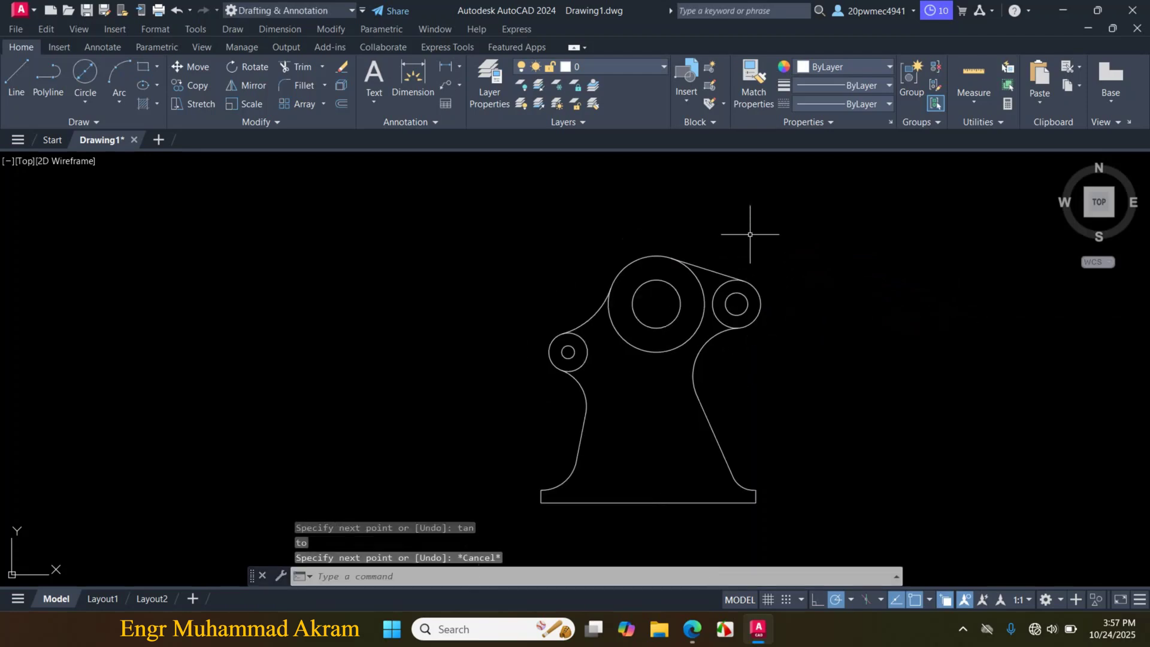
# Check the inner contour on the PDF, return to AutoCAD, and offset the R45 arc inward by 3
pyautogui.click(692, 629)
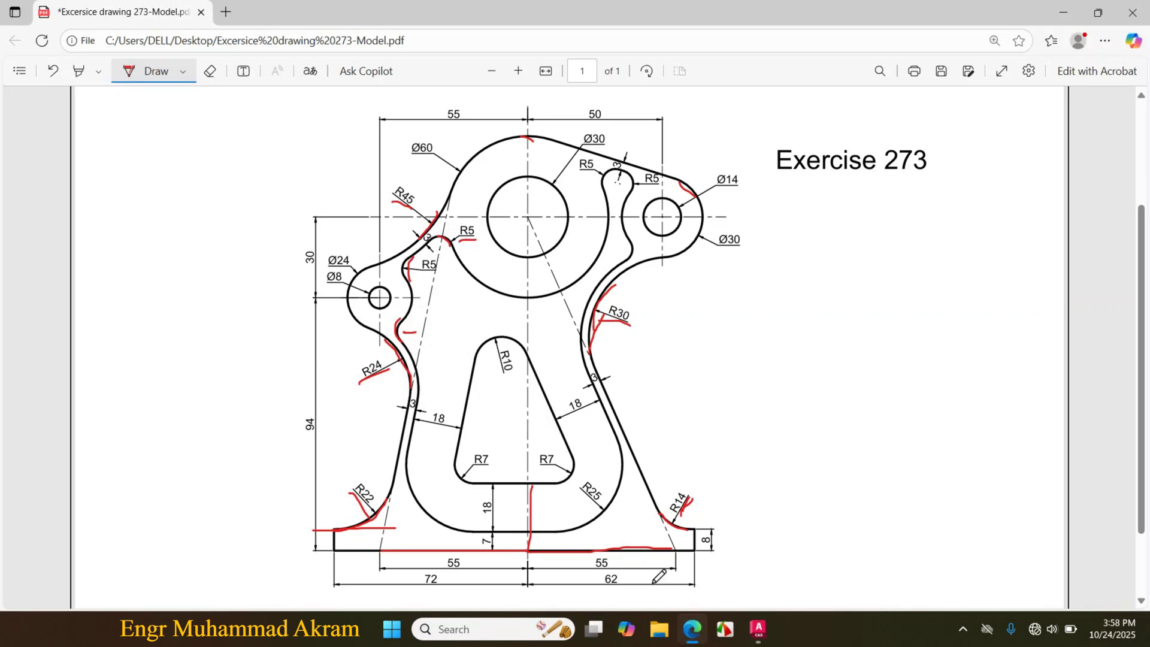
pyautogui.click(758, 629)
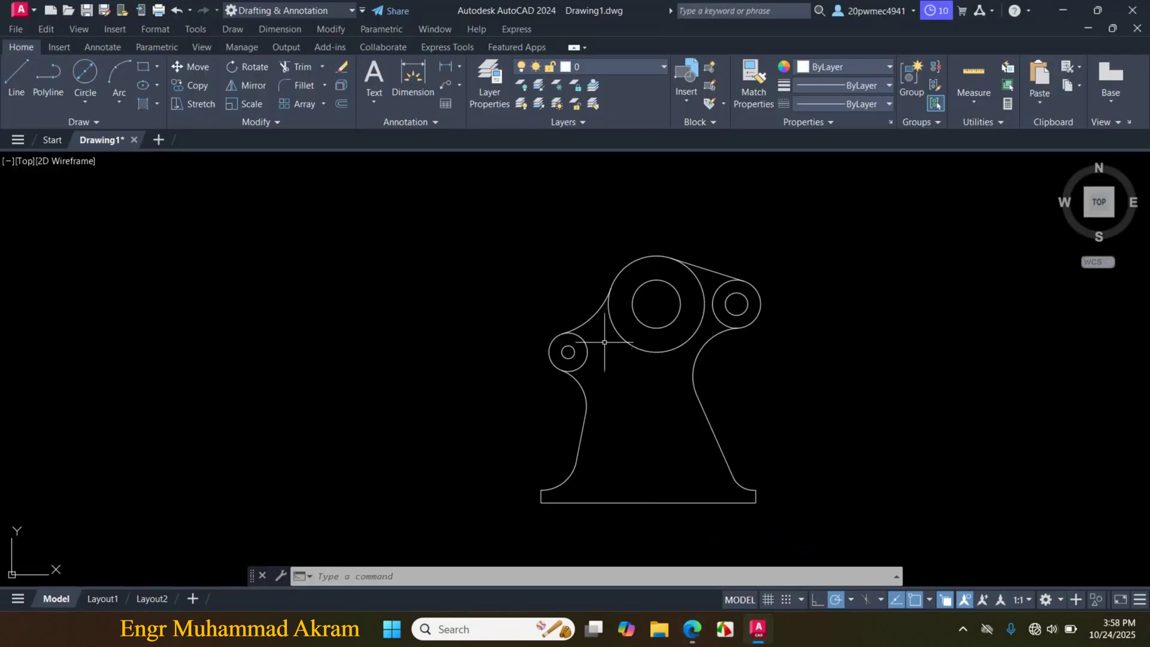
pyautogui.scroll(4, 604, 341)
pyautogui.write('o')
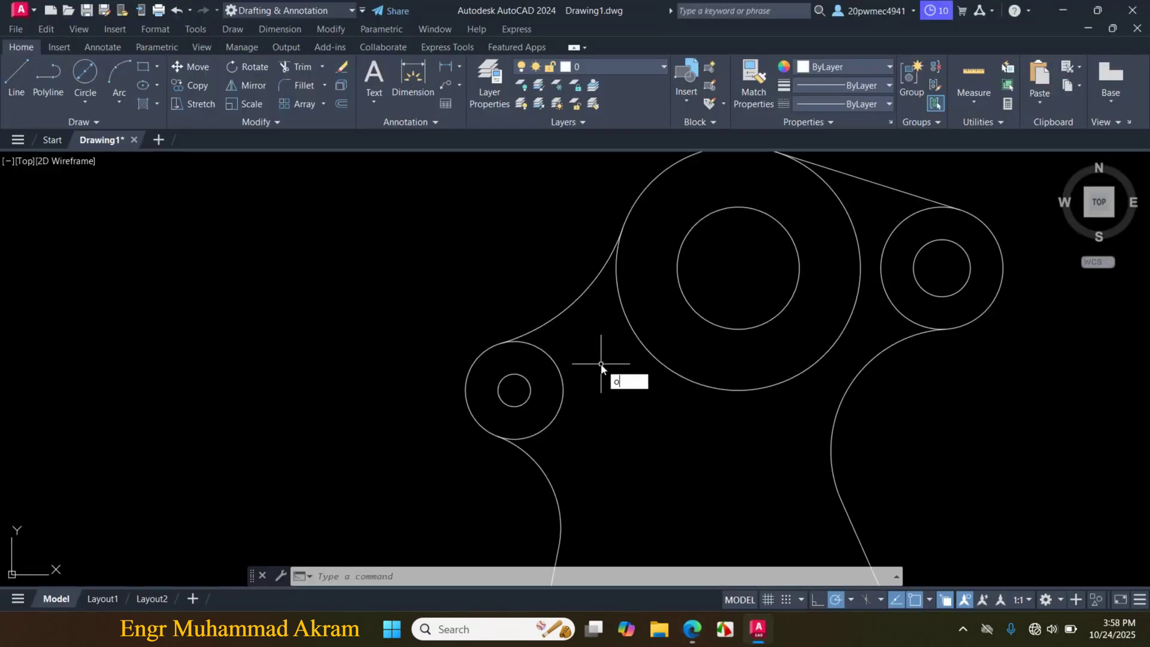
pyautogui.press('Return')
pyautogui.write('3')
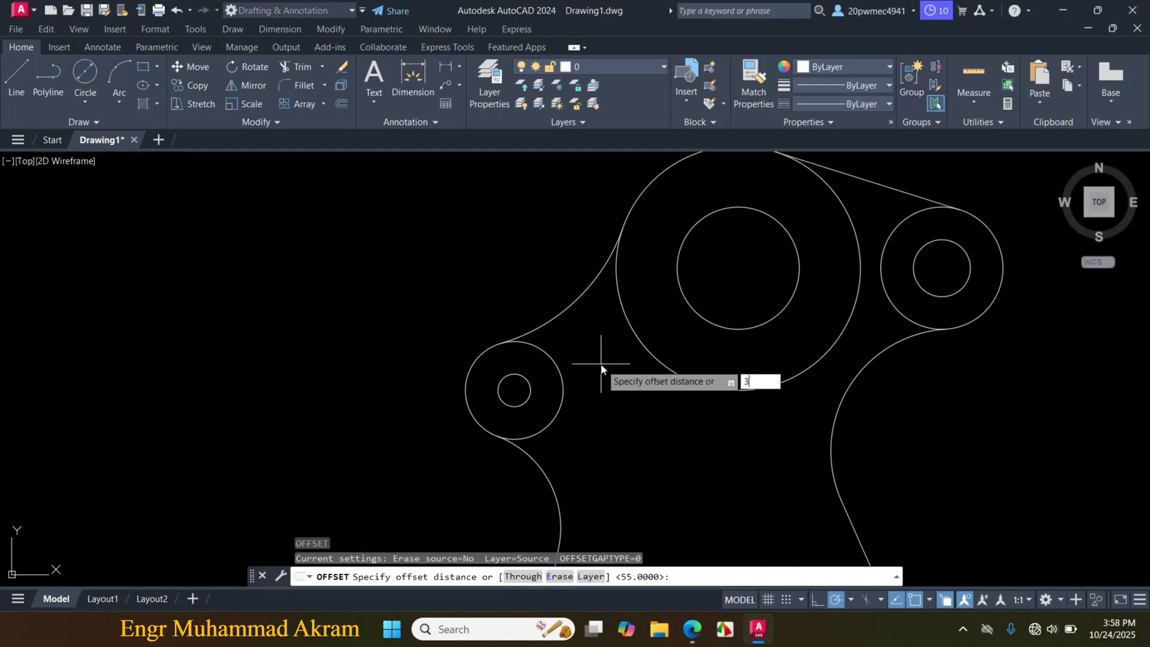
pyautogui.press('Return')
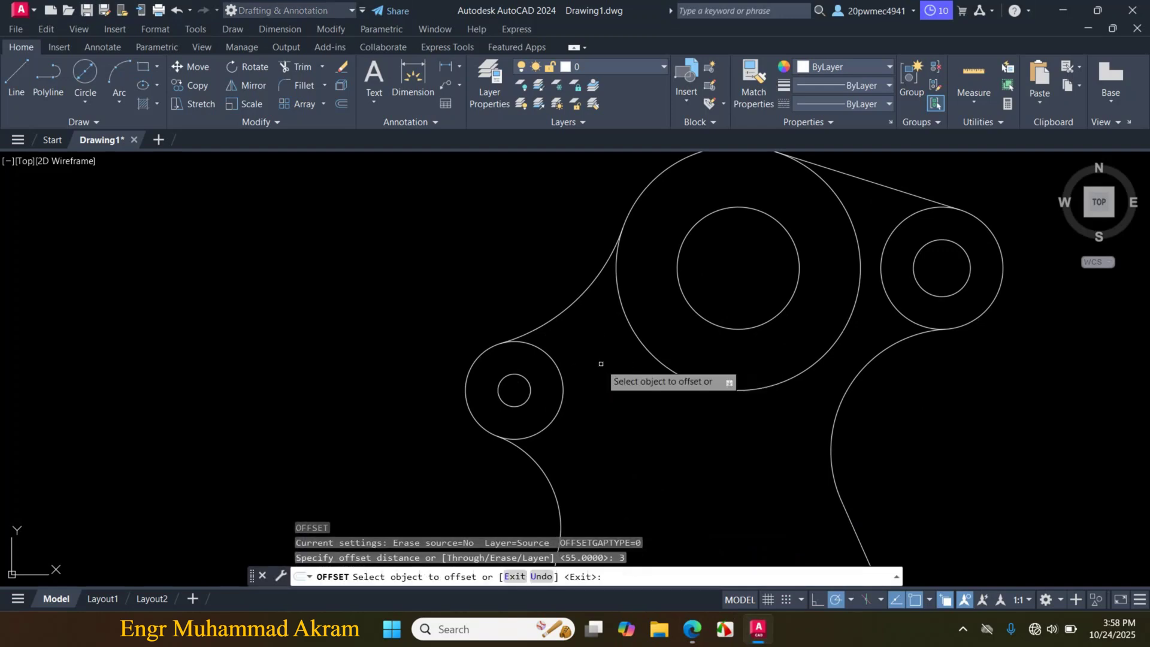
pyautogui.click(575, 312)
pyautogui.click(600, 363)
pyautogui.press('Escape')
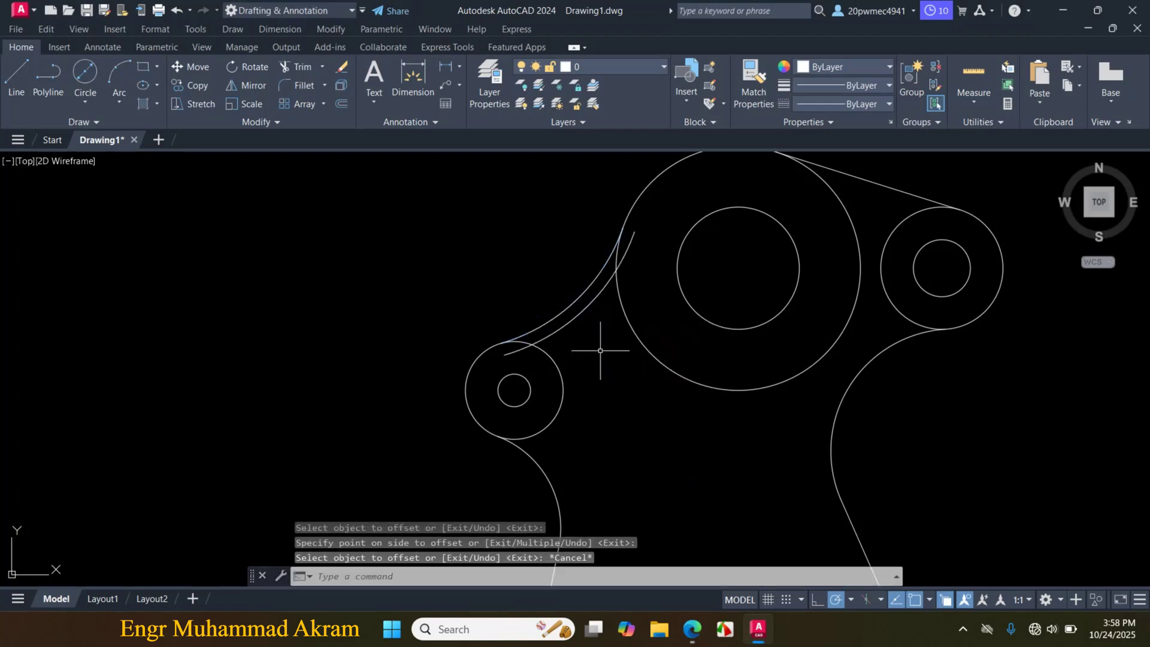
# Trim the parts of the large main circle and left boss's outer circle lying between the R45 arc and its offset
pyautogui.write('tr')
pyautogui.press('Return')
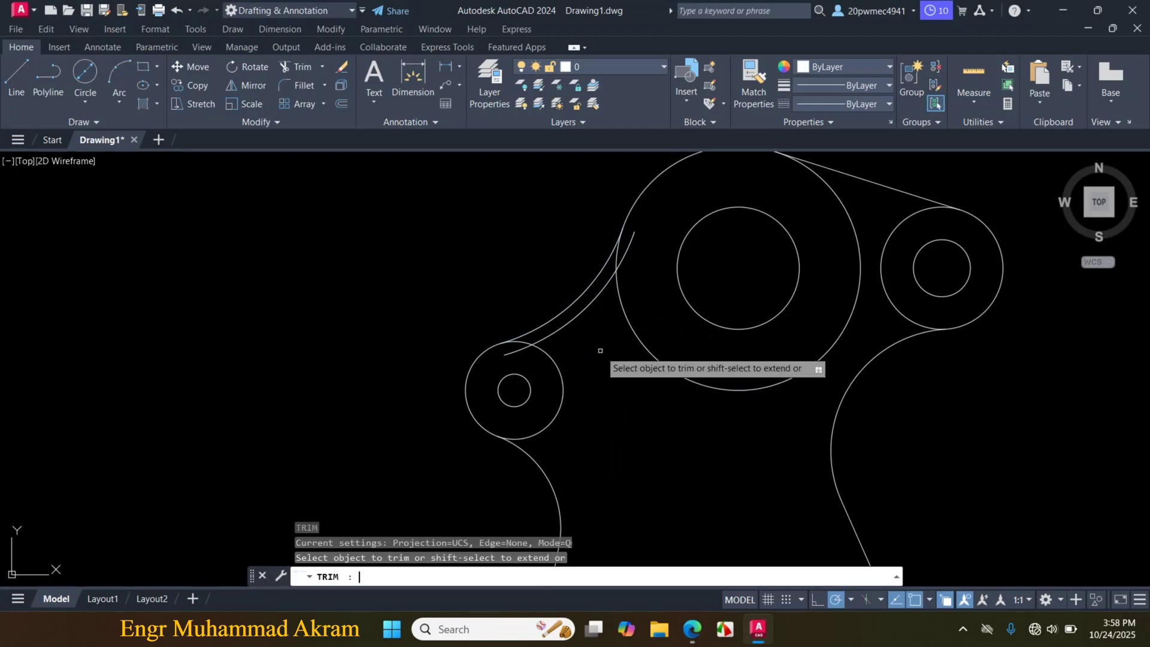
pyautogui.scroll(4, 629, 227)
pyautogui.click(607, 305)
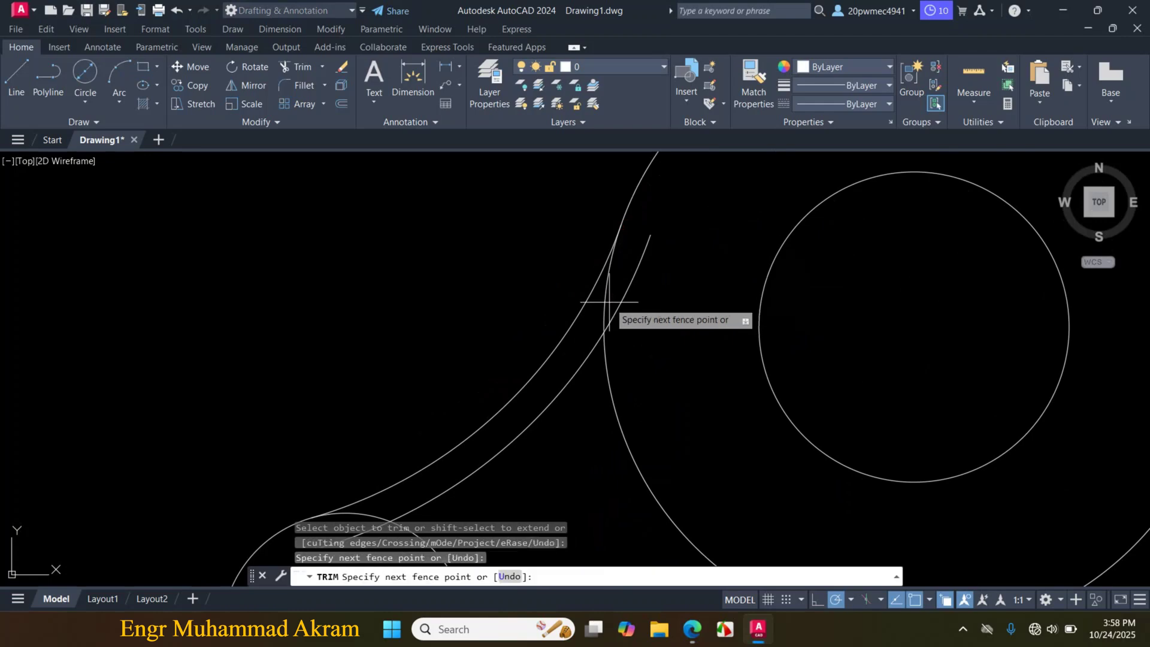
pyautogui.press('Return')
pyautogui.scroll(-3, 605, 296)
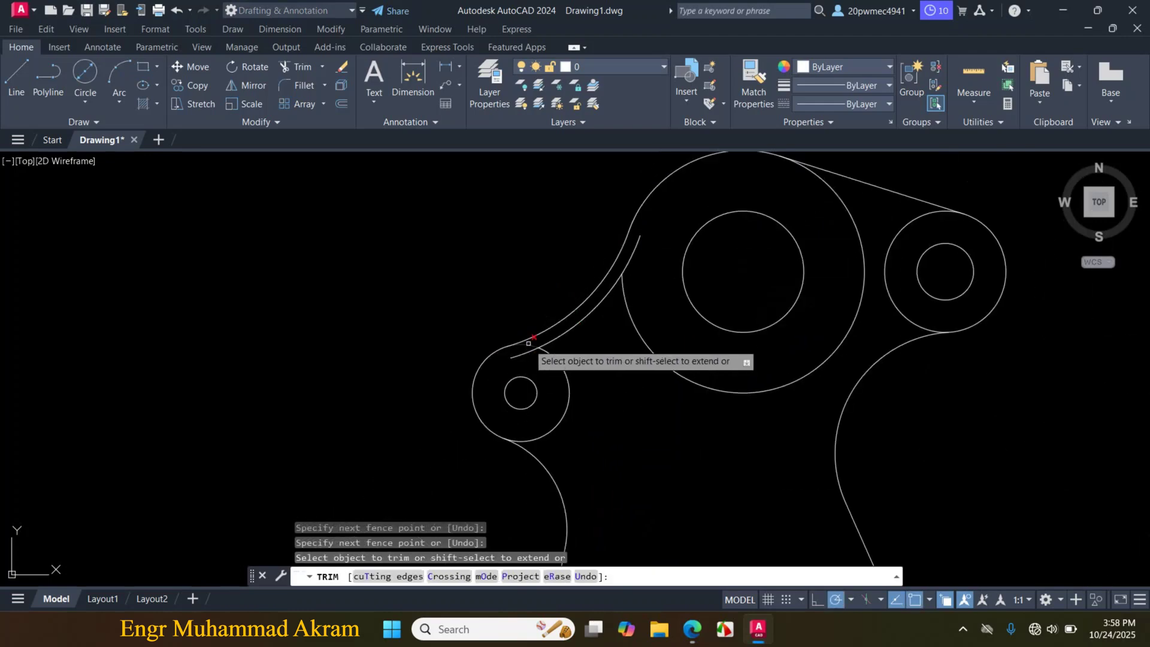
pyautogui.scroll(-1, 539, 287)
pyautogui.scroll(4, 562, 318)
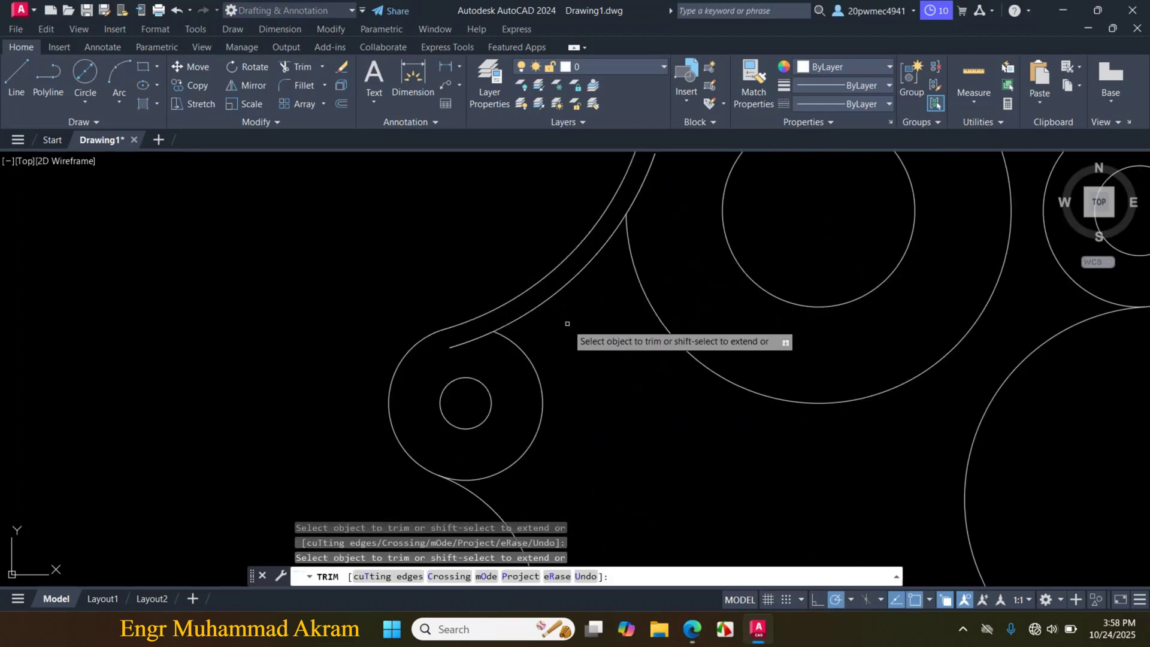
pyautogui.press('Escape')
# Fillet the upper end of the offset arc and the large main circle with a radius of 5
pyautogui.write('f')
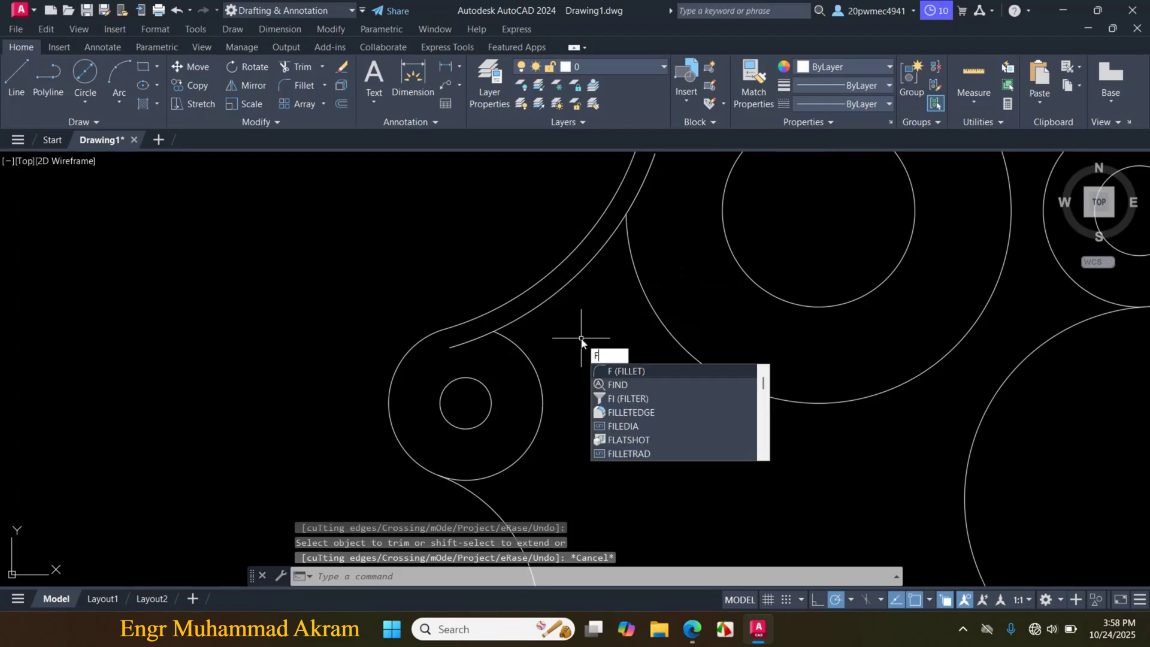
pyautogui.press('Return')
pyautogui.write('r')
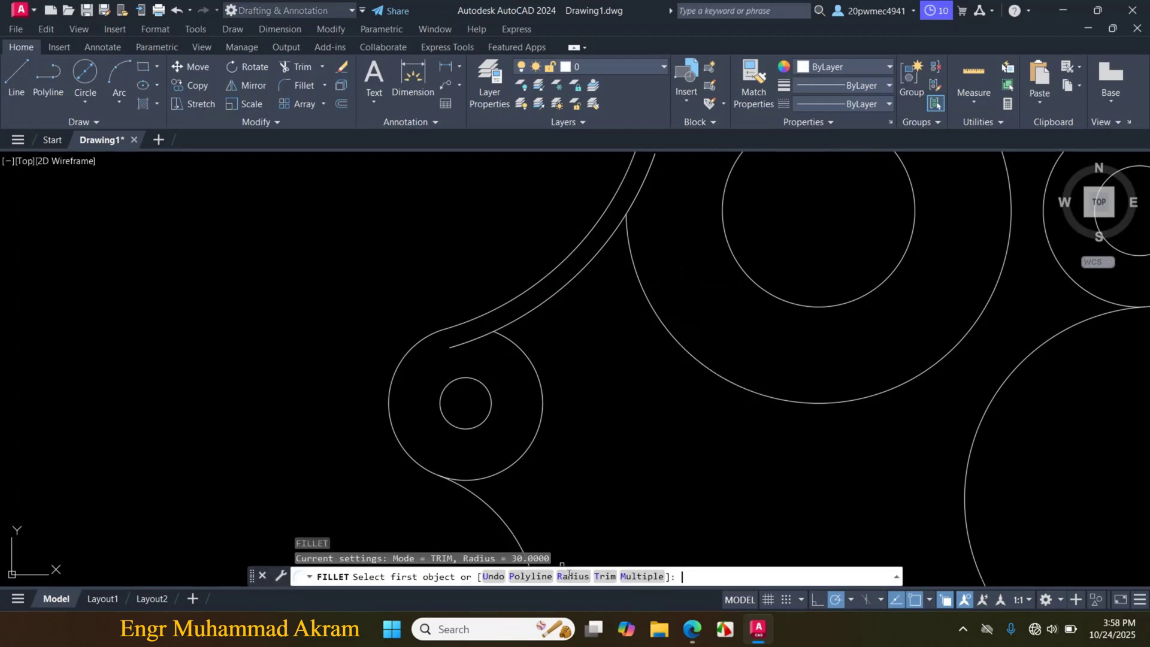
pyautogui.press('Return')
pyautogui.write('5')
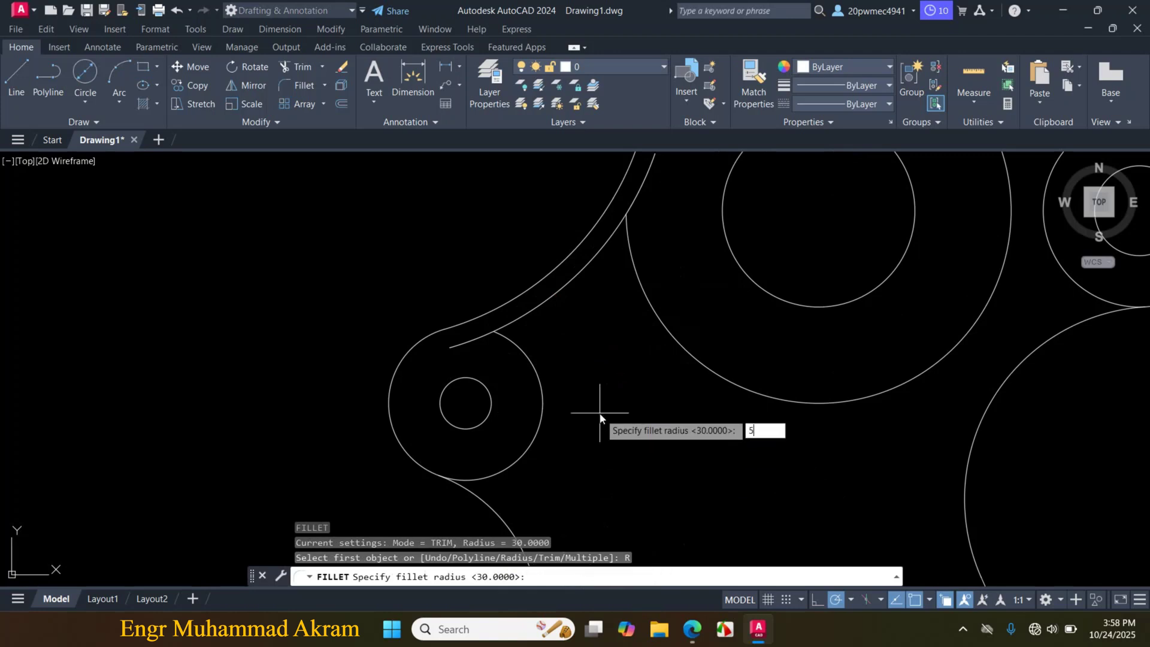
pyautogui.press('Return')
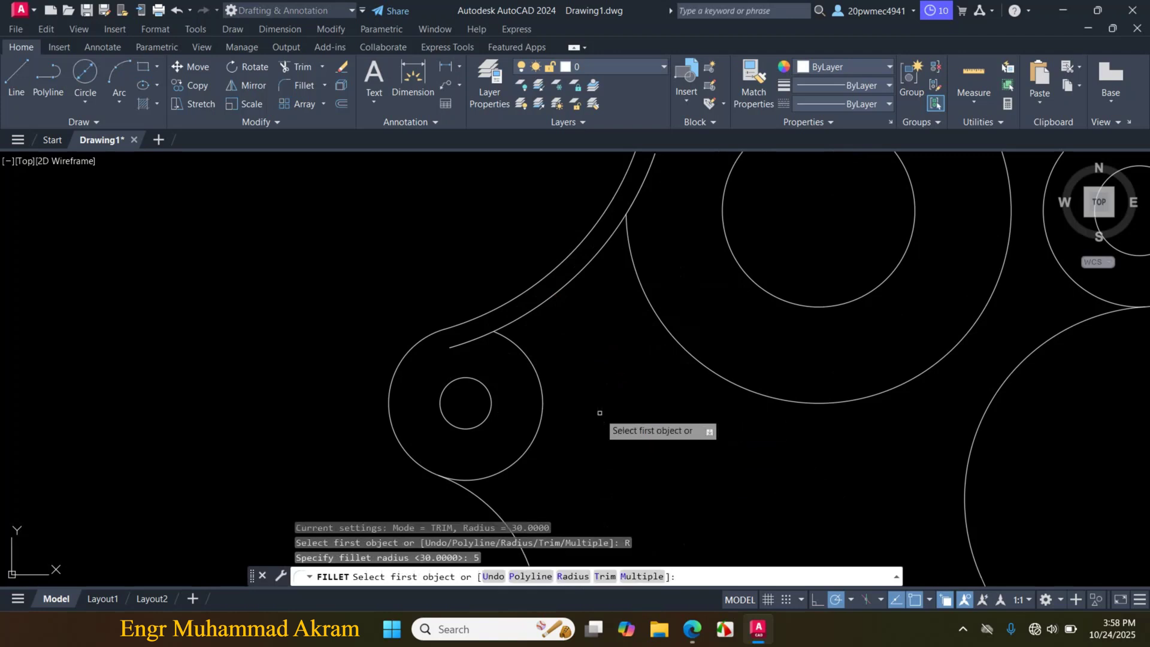
pyautogui.click(601, 237)
pyautogui.click(634, 266)
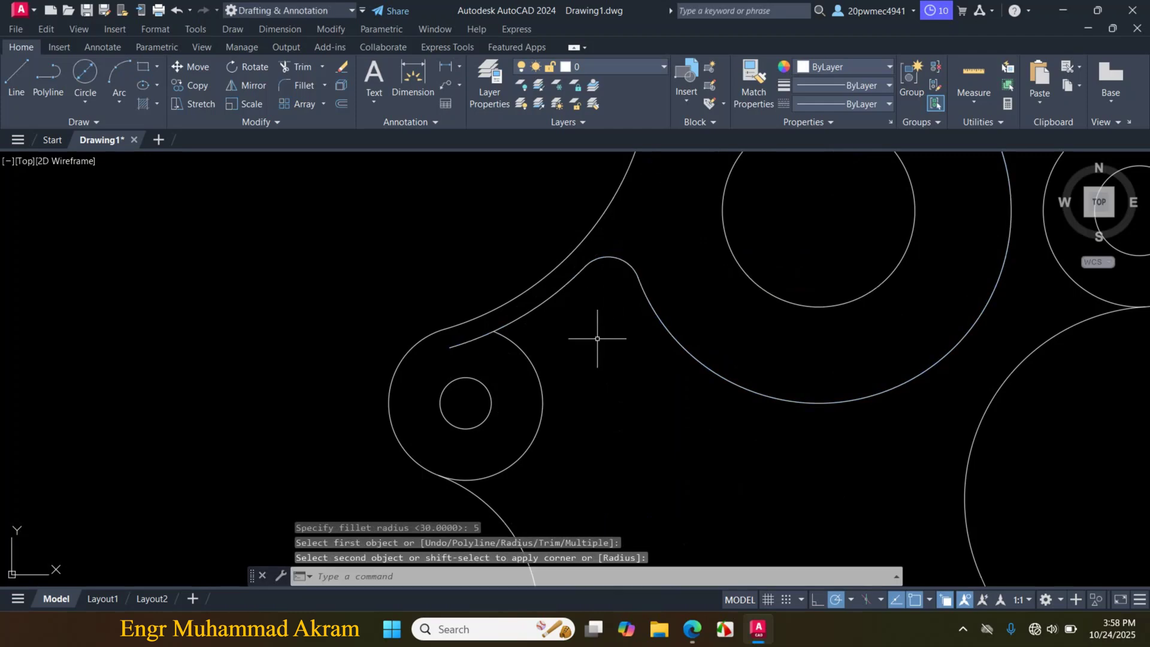
# Fillet the lower end of the offset arc and the left boss's outer circle with a radius of 5
pyautogui.write('f')
pyautogui.press('Return')
pyautogui.click(527, 313)
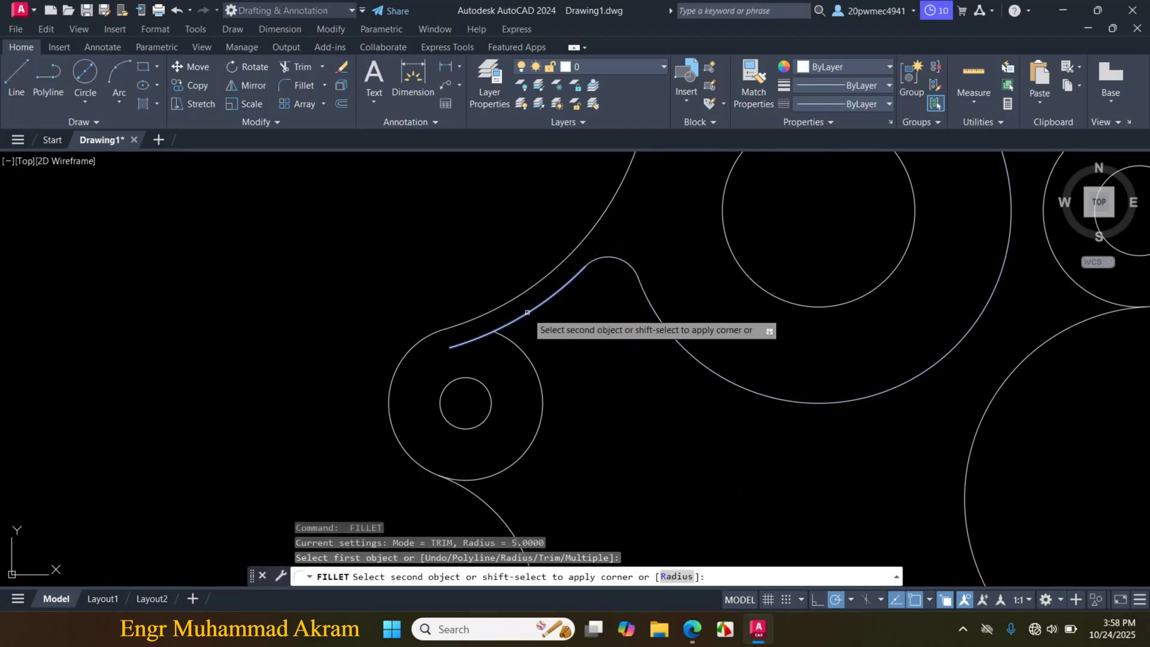
pyautogui.click(535, 365)
pyautogui.scroll(-2, 544, 296)
pyautogui.scroll(-1, 515, 356)
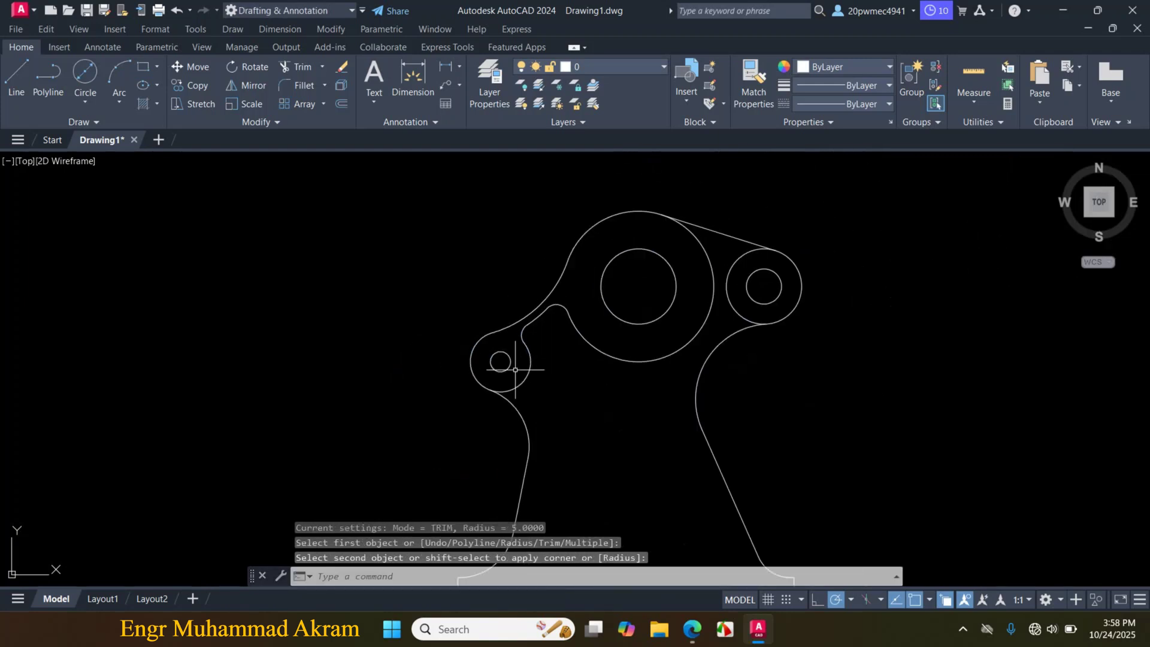
# Offset the R24 arc below the left boss inward by 3
pyautogui.scroll(1, 552, 397)
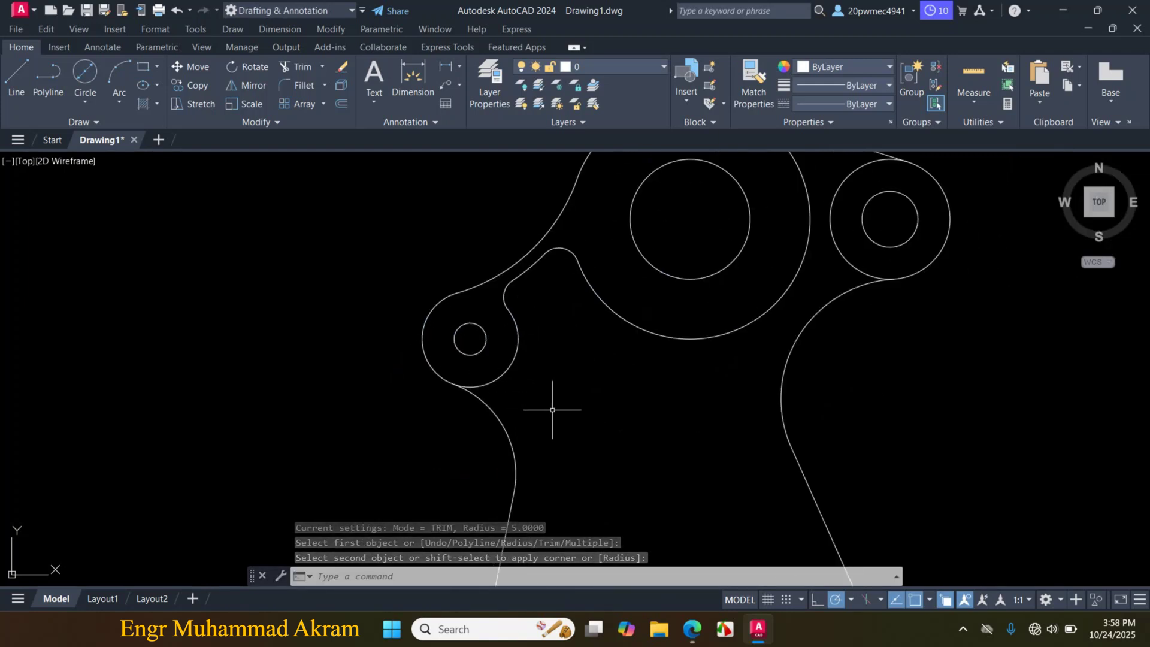
pyautogui.write('o')
pyautogui.press('Return')
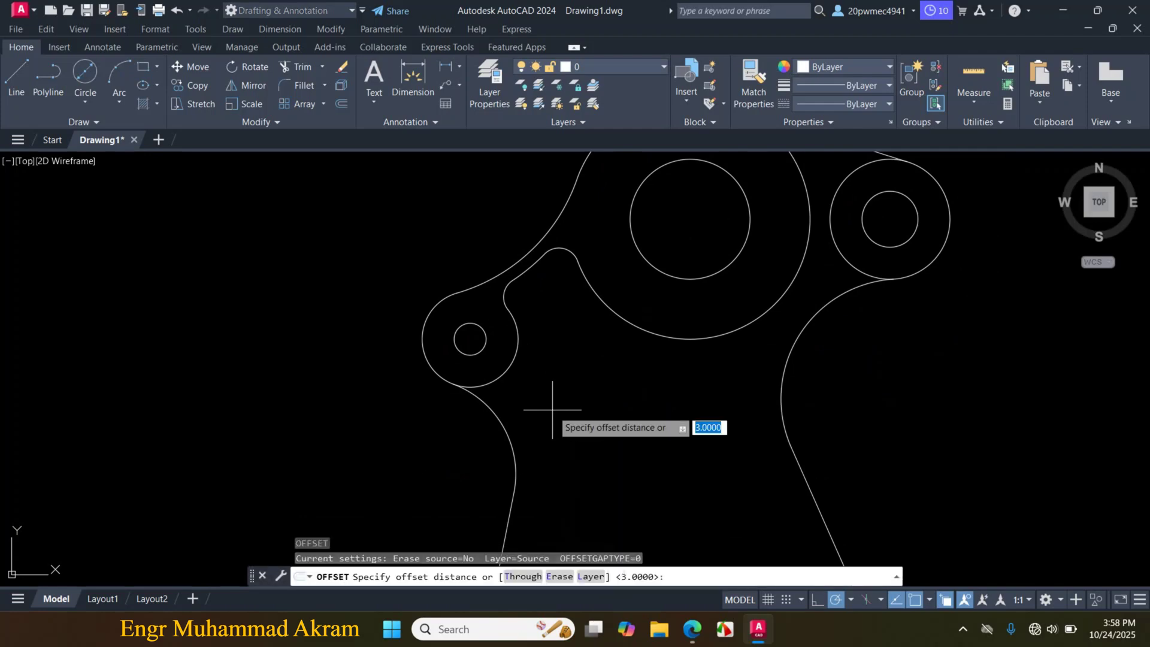
pyautogui.write('3')
pyautogui.press('Return')
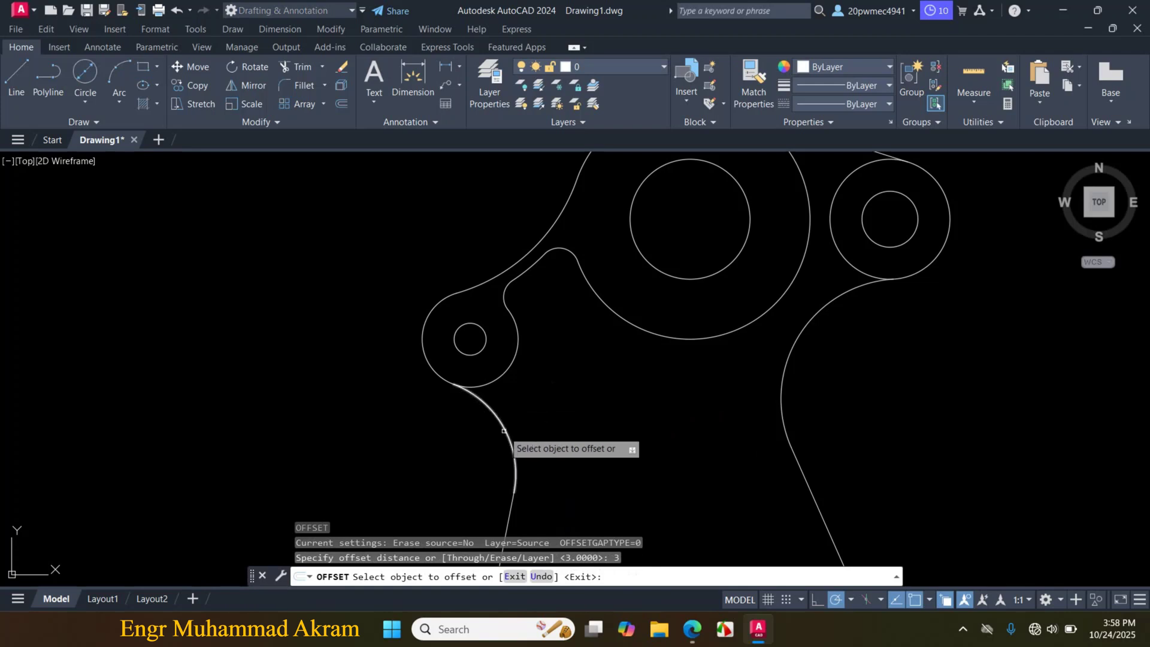
pyautogui.click(506, 431)
pyautogui.click(553, 413)
pyautogui.scroll(-3, 558, 407)
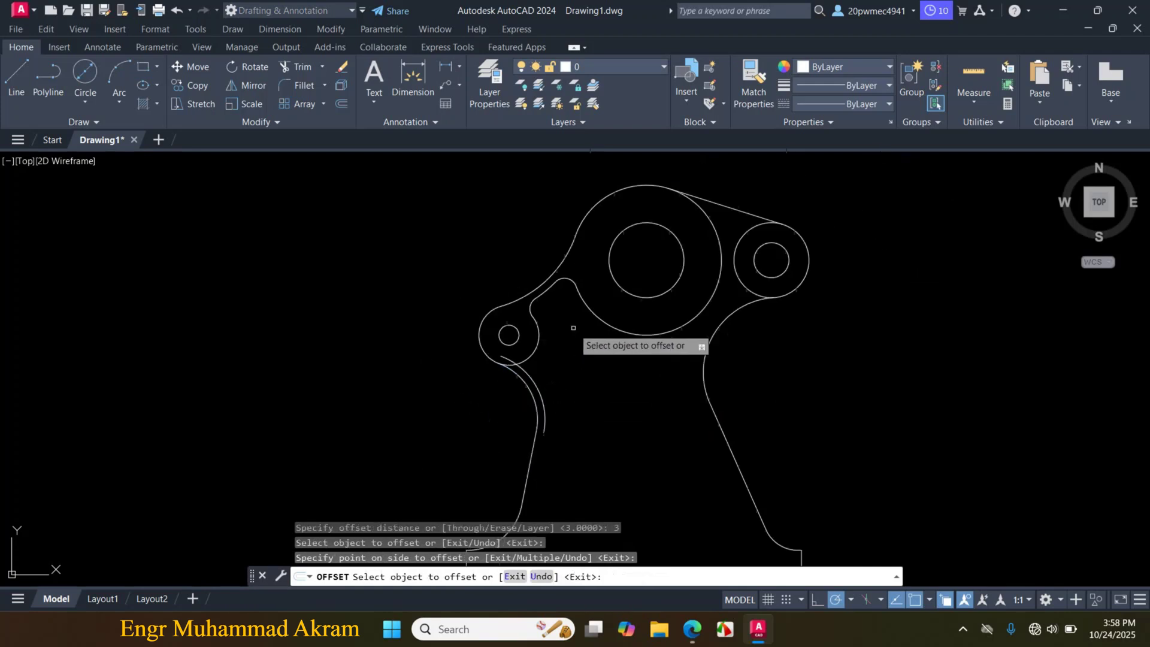
# Offset the left slanted side line inward by 3
pyautogui.scroll(2, 551, 432)
pyautogui.click(532, 384)
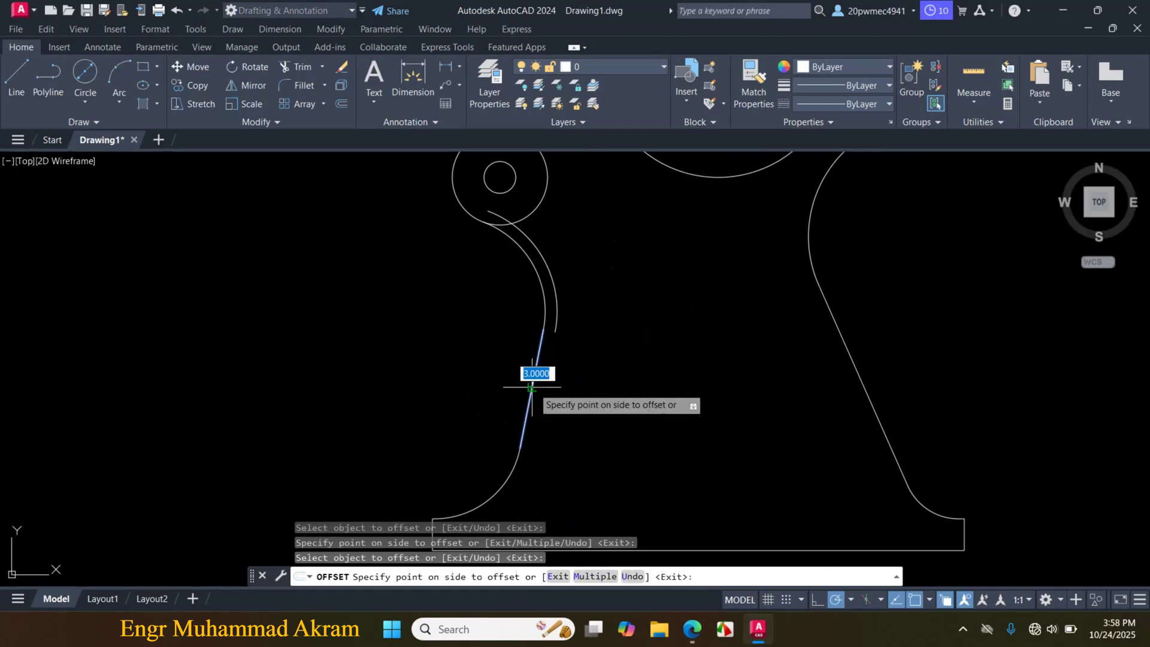
pyautogui.click(588, 386)
pyautogui.scroll(-3, 519, 362)
pyautogui.scroll(3, 522, 350)
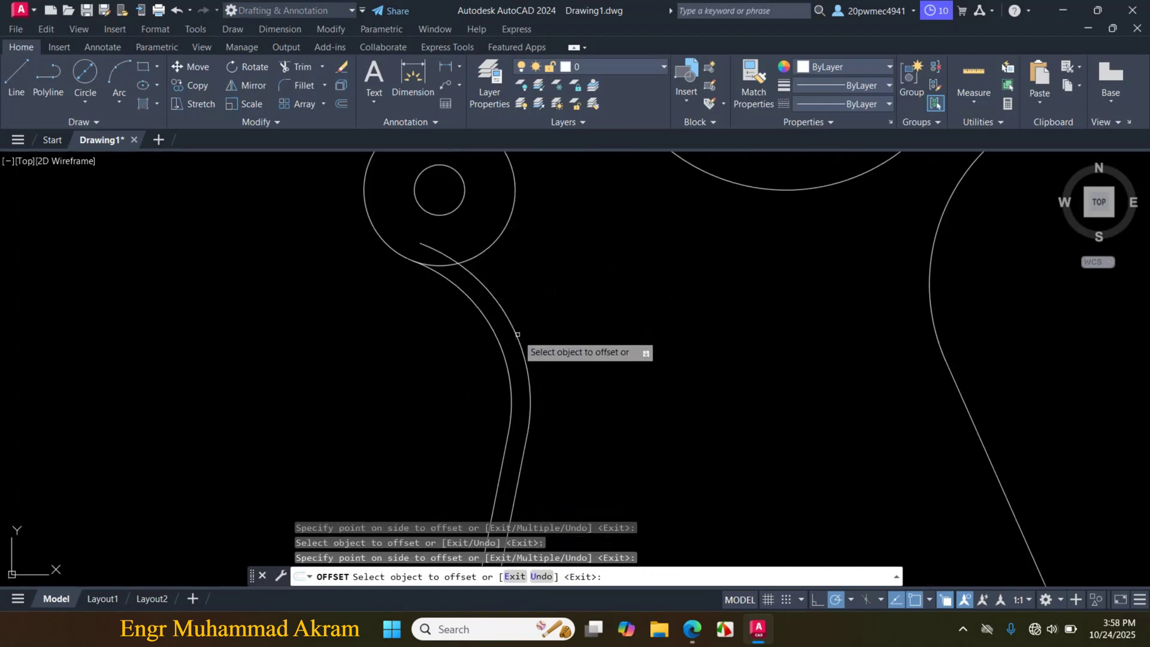
pyautogui.press('Escape')
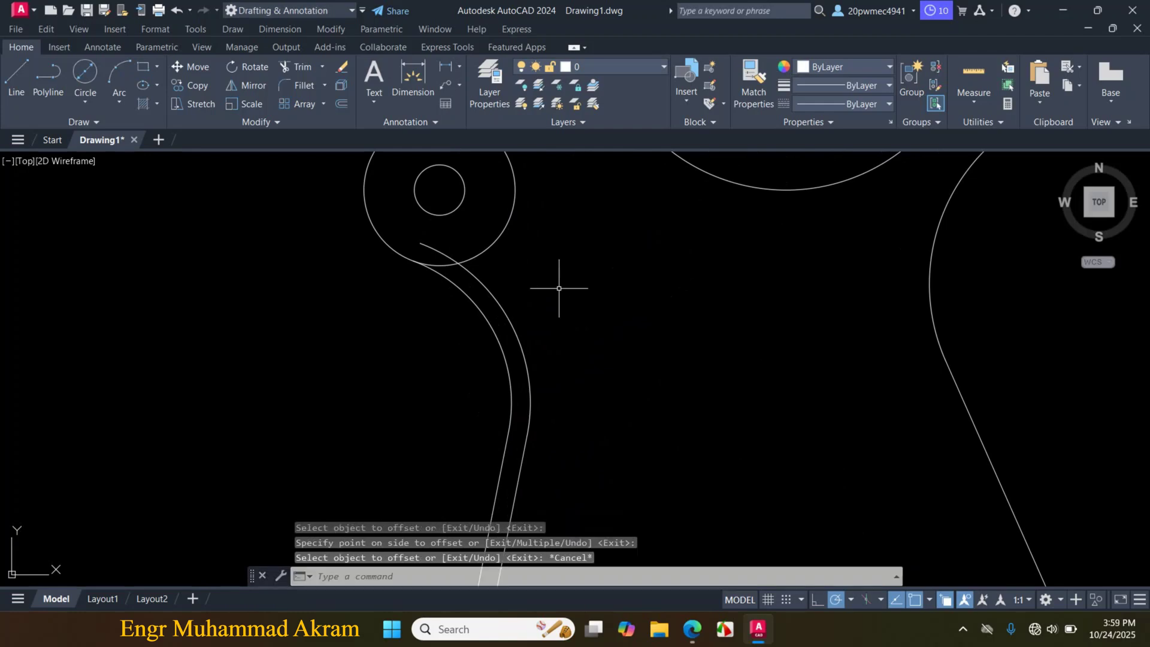
# Trim the part of the left boss's outer circle lying between the R24 arc and its offset
pyautogui.write('tr')
pyautogui.press('Return')
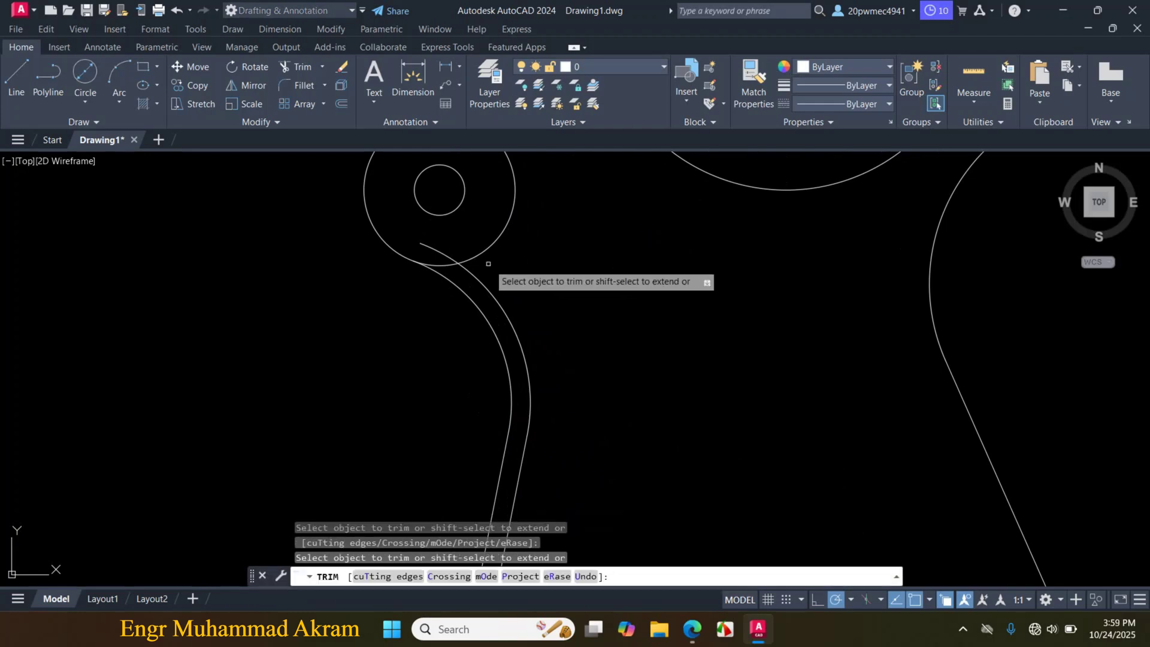
pyautogui.click(448, 265)
pyautogui.press('Escape')
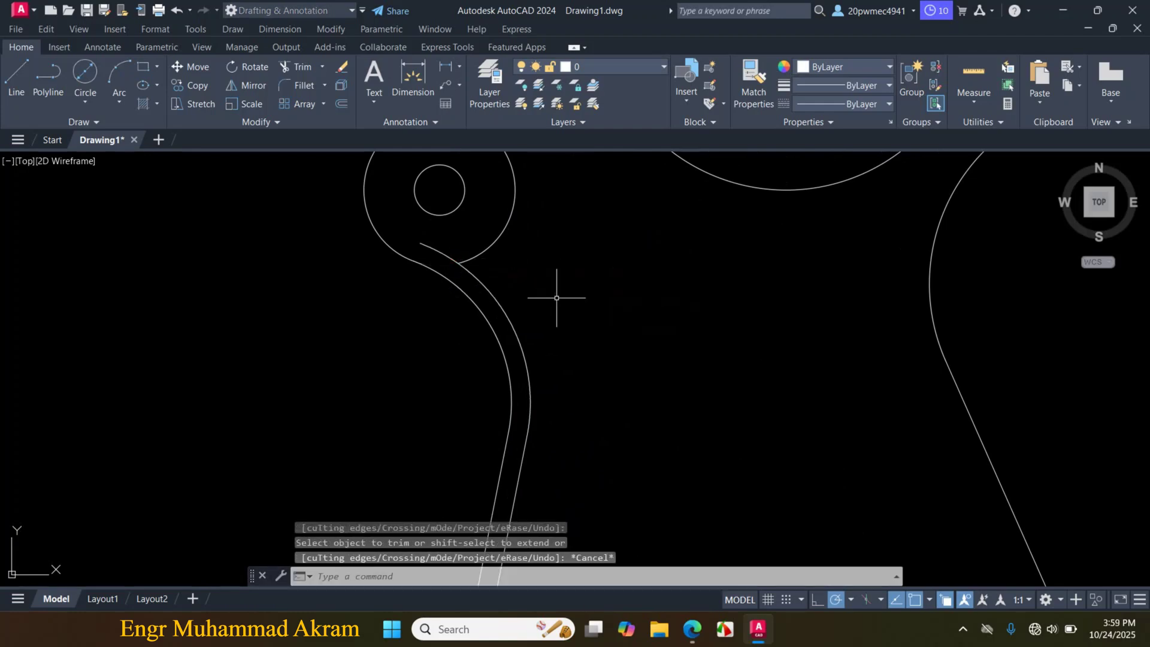
# Fillet the upper end of the R24 arc's offset and the left boss's outer circle with a radius of 5
pyautogui.write('F')
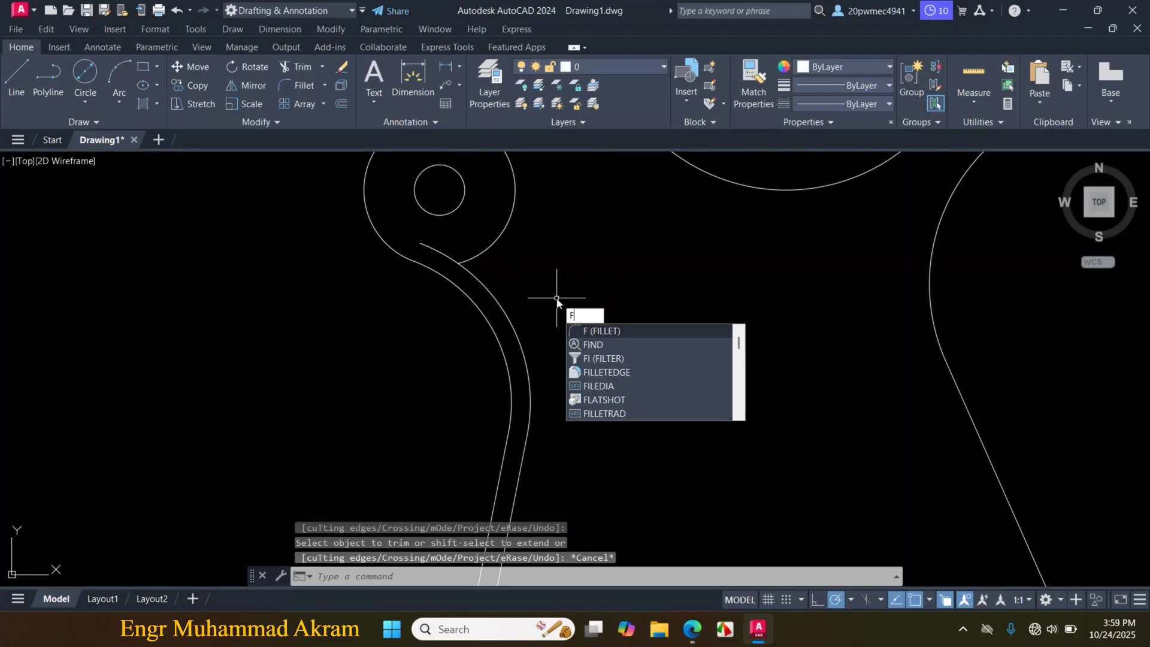
pyautogui.press('Return')
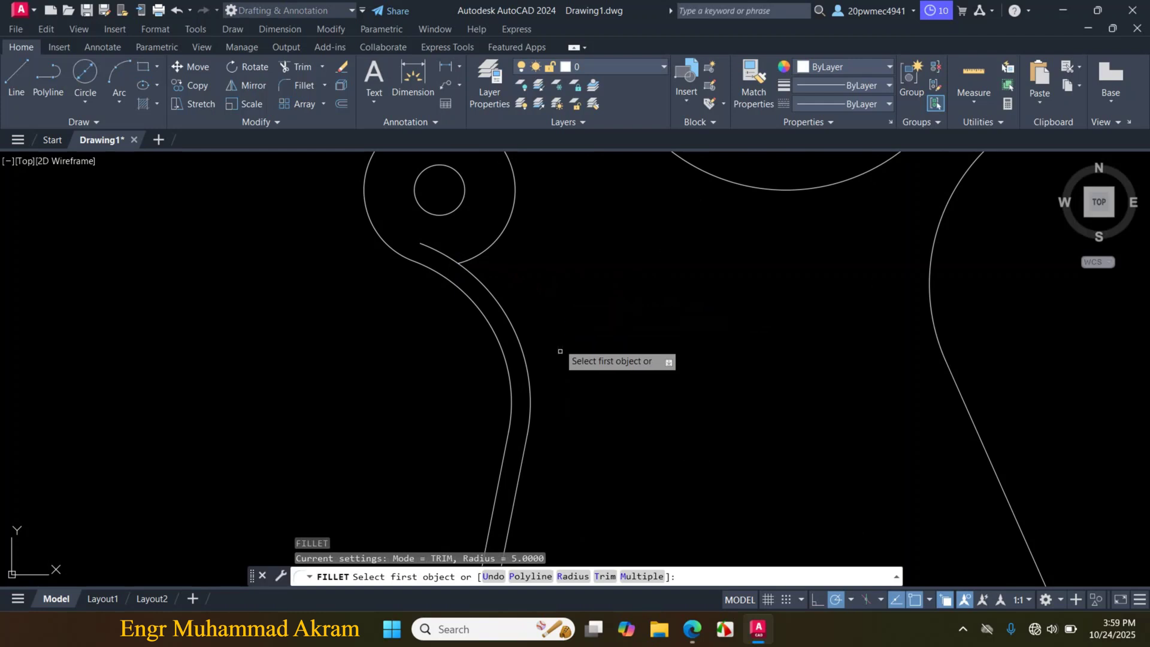
pyautogui.click(573, 576)
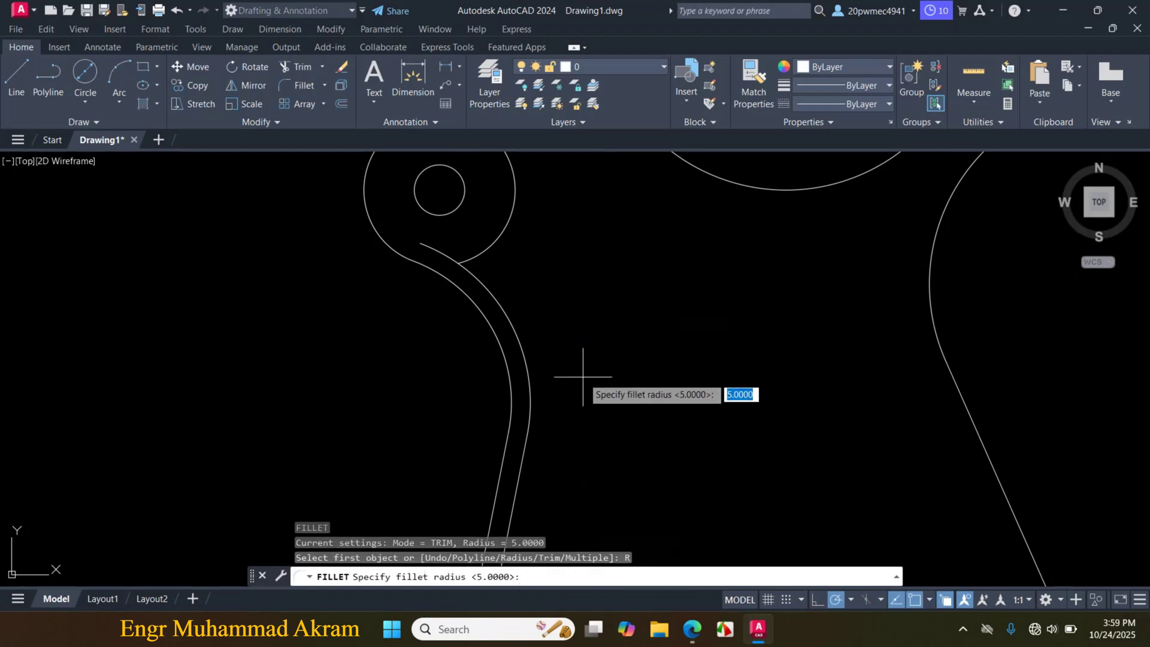
pyautogui.write('5')
pyautogui.press('Return')
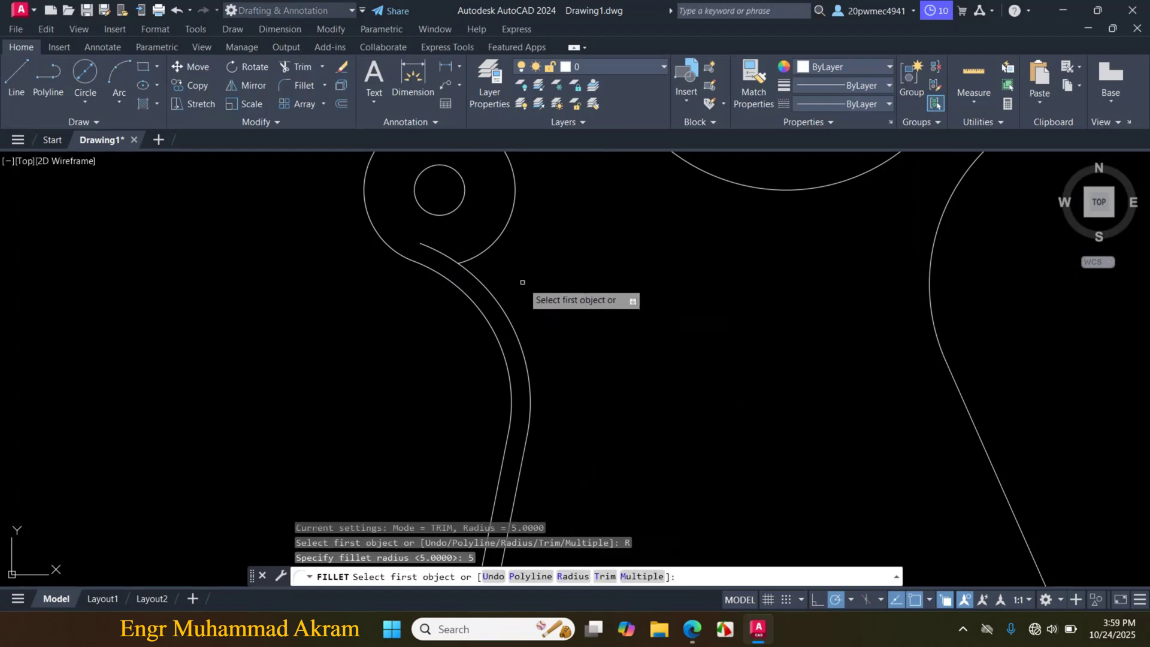
pyautogui.click(498, 293)
pyautogui.click(494, 242)
pyautogui.click(494, 242)
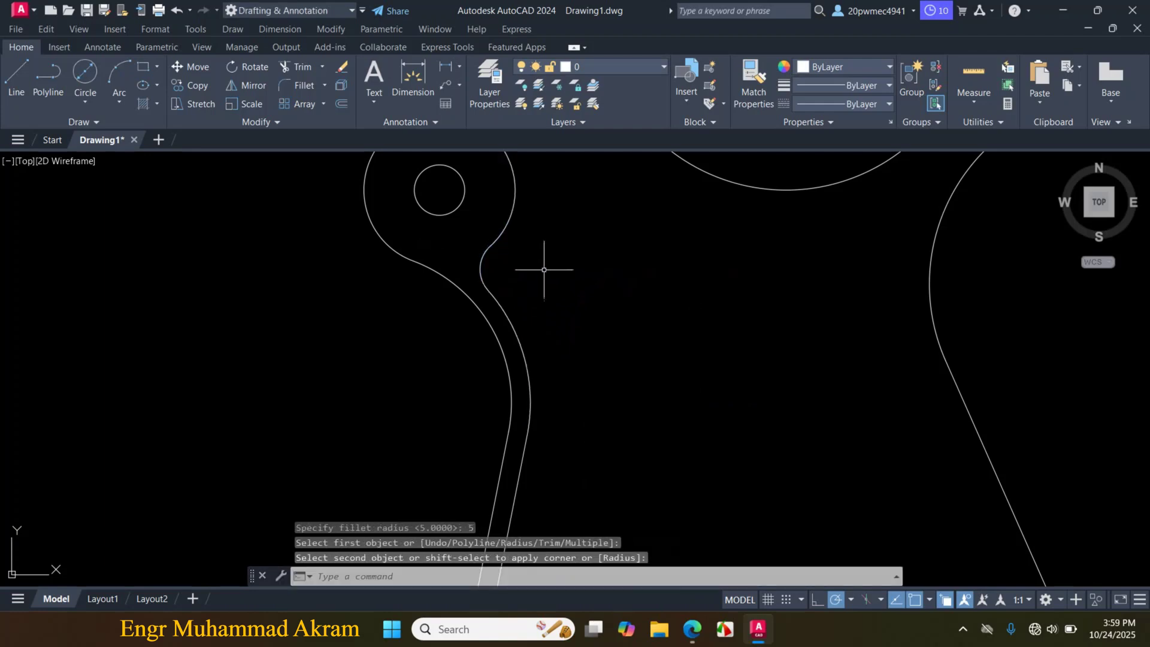
# Check the lower inner contour on the PDF, return to AutoCAD, and offset the right slanted side line inward by 3
pyautogui.scroll(-3, 547, 264)
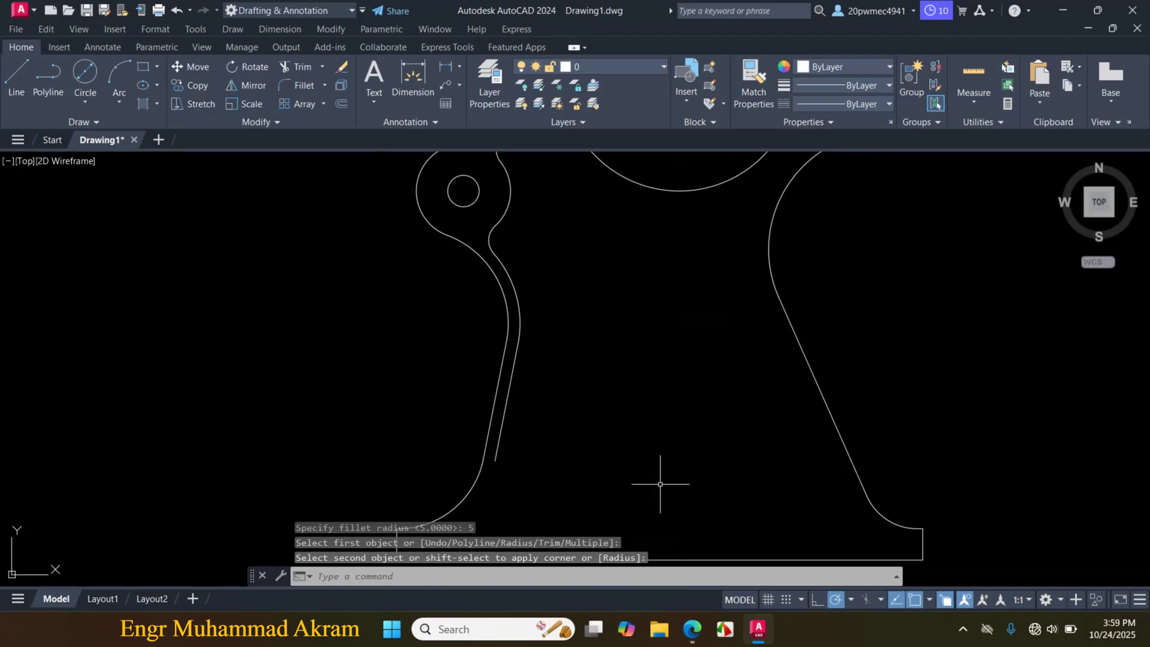
pyautogui.click(691, 629)
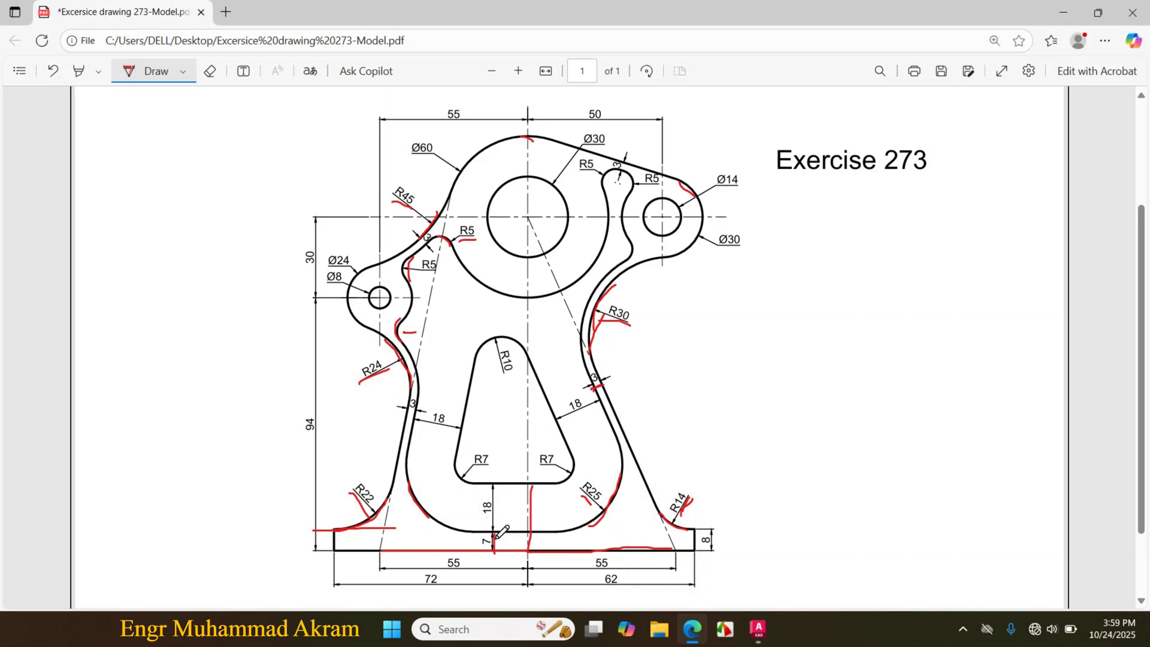
pyautogui.click(758, 629)
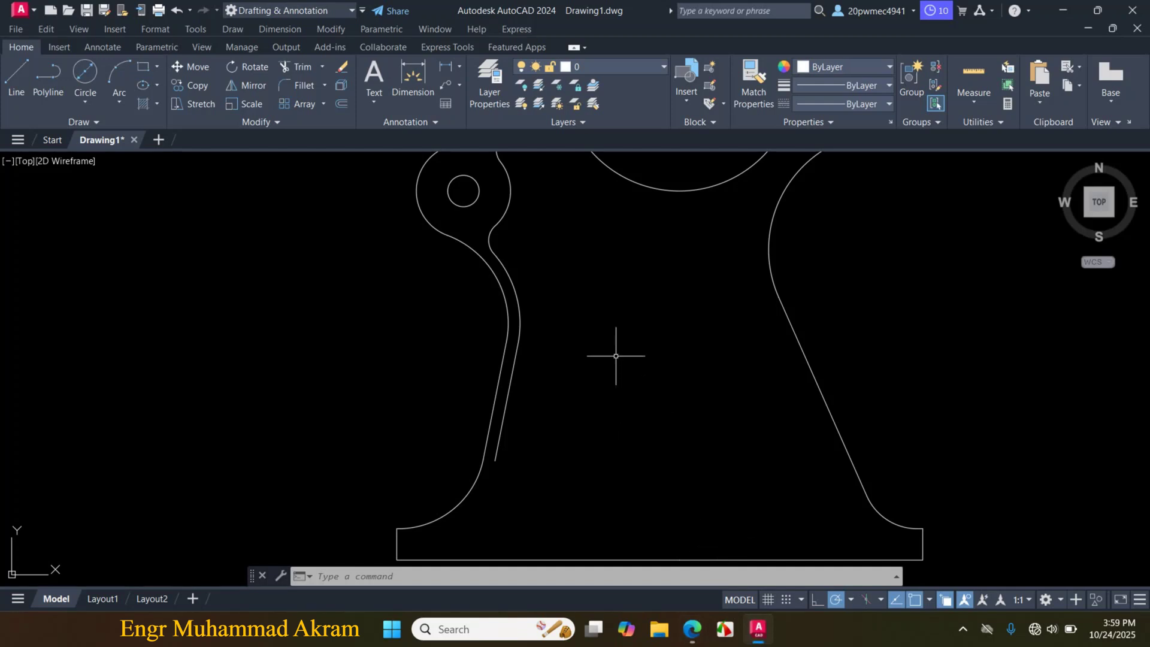
pyautogui.write('o')
pyautogui.press('Return')
pyautogui.write('3')
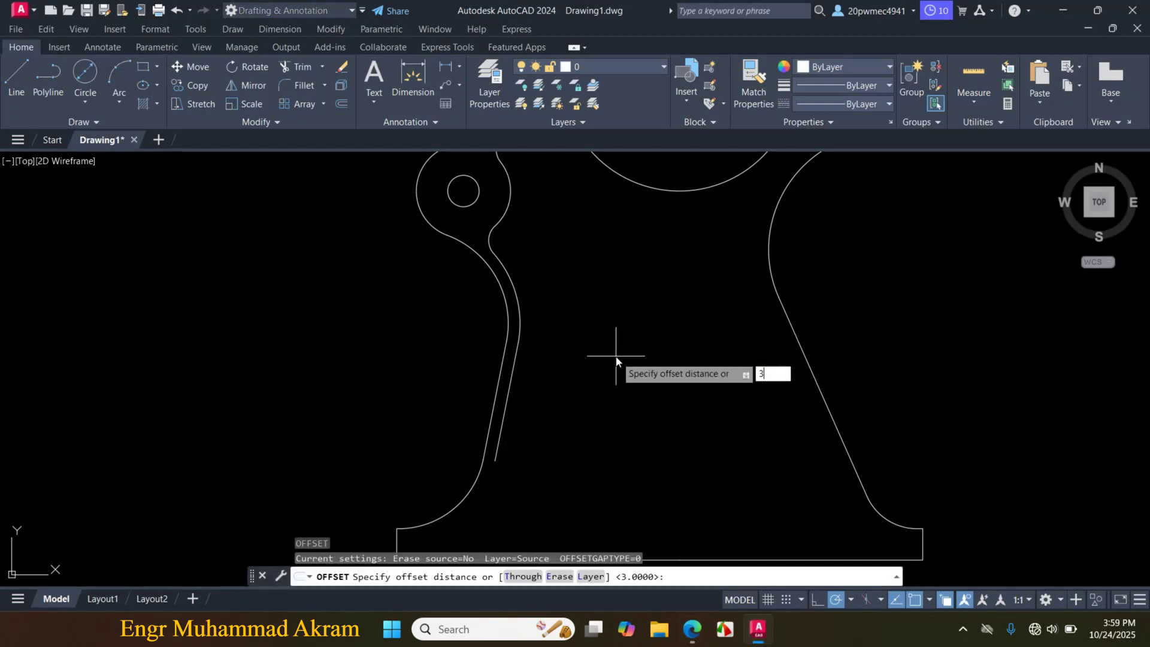
pyautogui.press('Return')
pyautogui.click(816, 385)
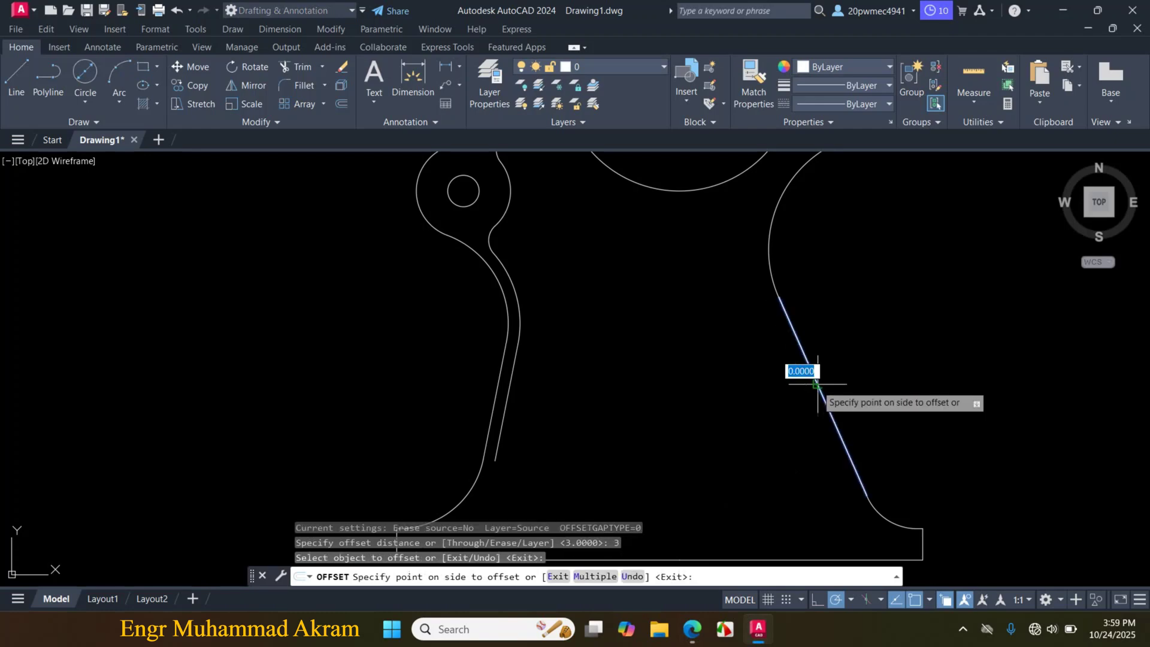
pyautogui.click(731, 398)
pyautogui.scroll(-4, 689, 335)
pyautogui.scroll(4, 694, 385)
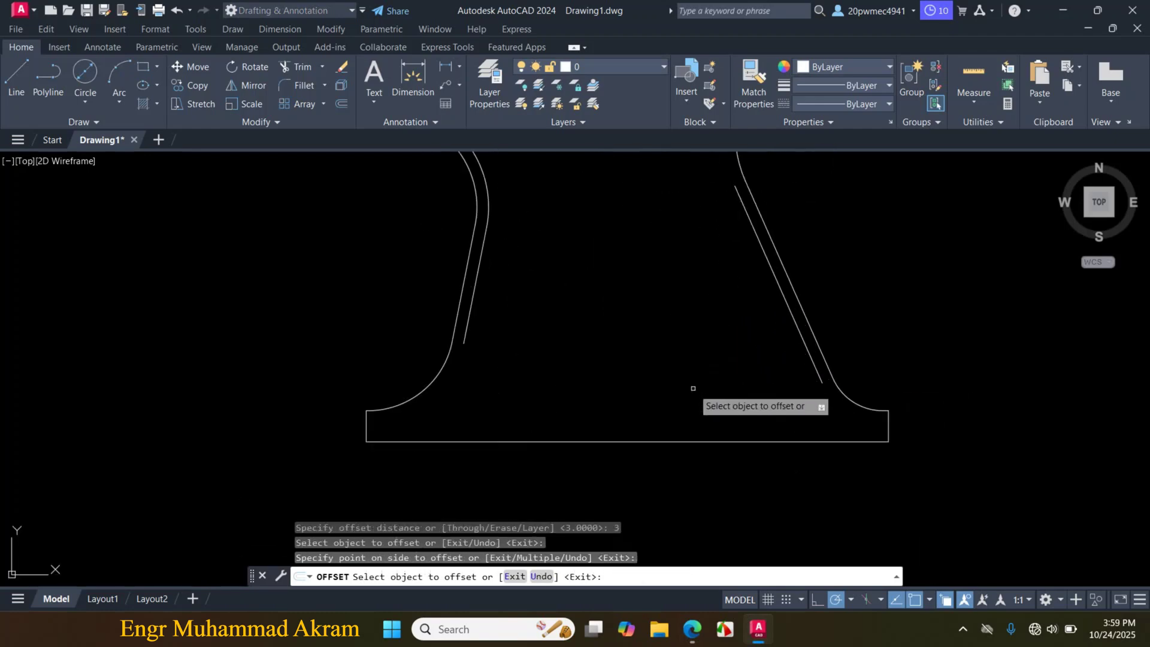
pyautogui.press('Escape')
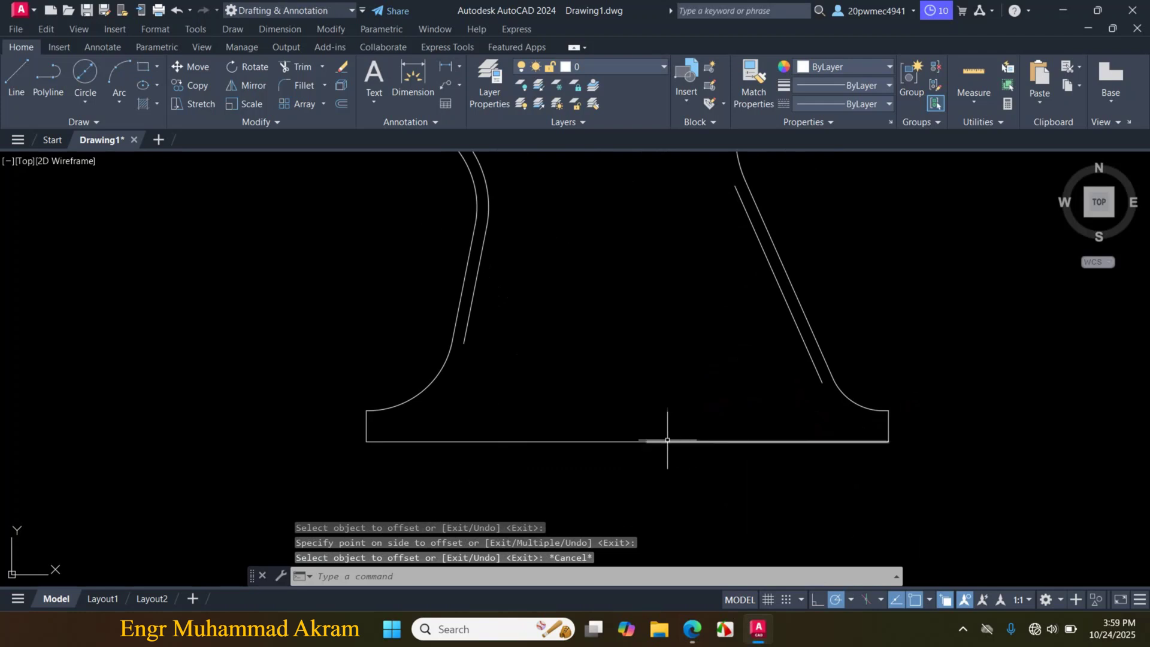
# Join the two collinear segments of the base's bottom edge into one line
pyautogui.click(590, 441)
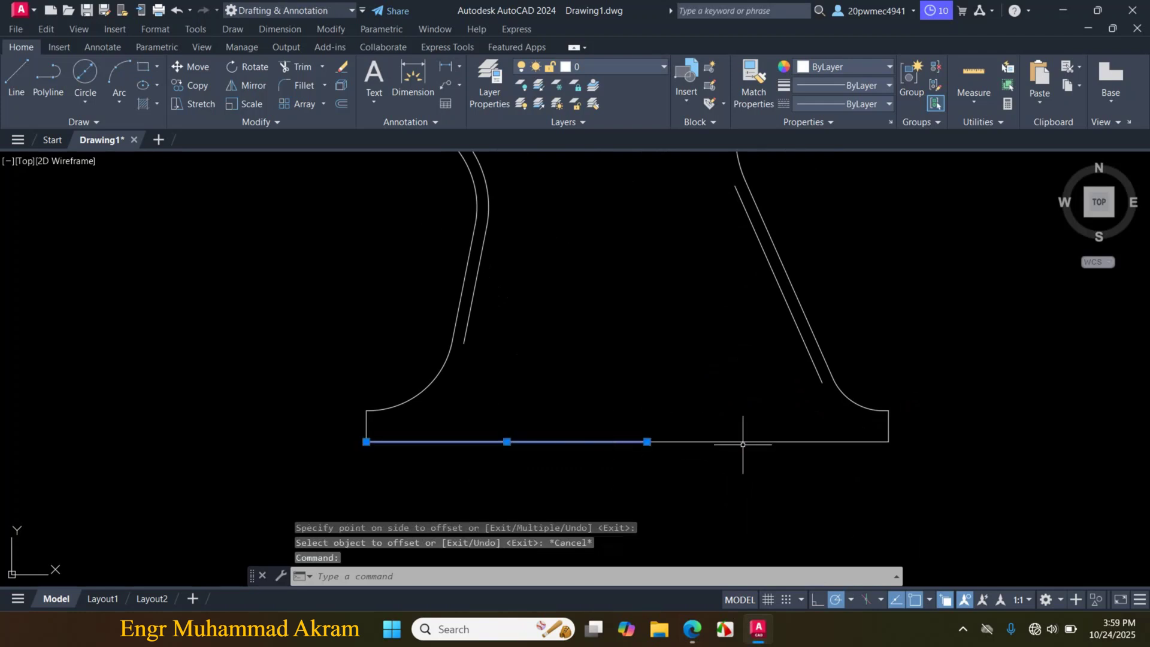
pyautogui.press('Escape')
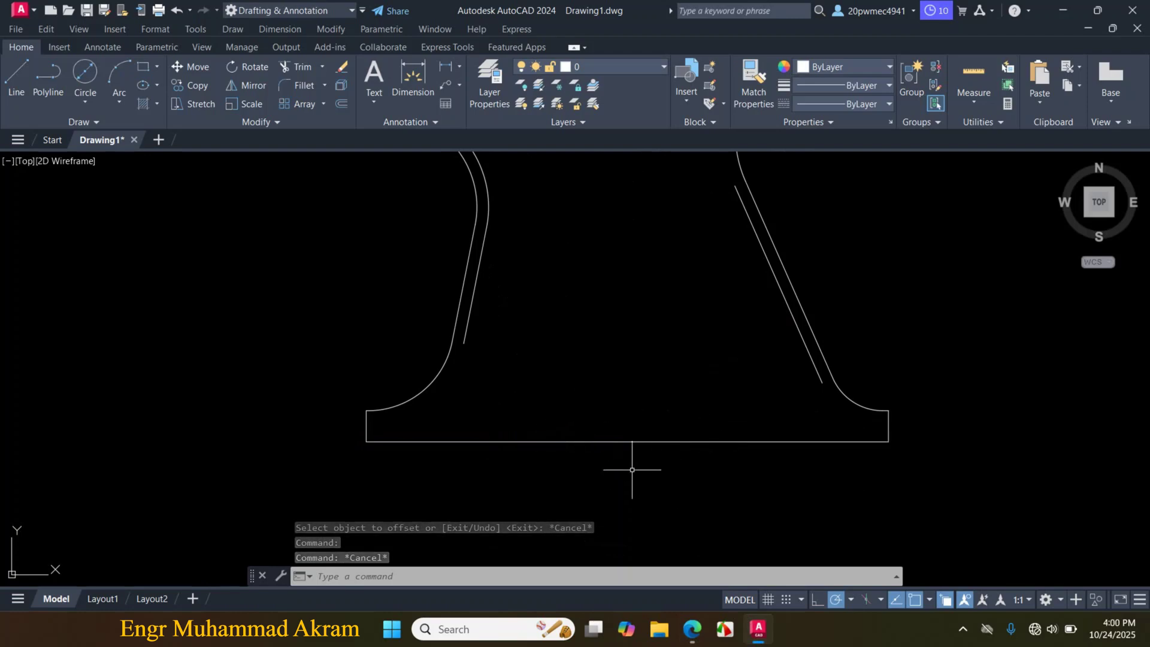
pyautogui.click(734, 415)
pyautogui.click(485, 468)
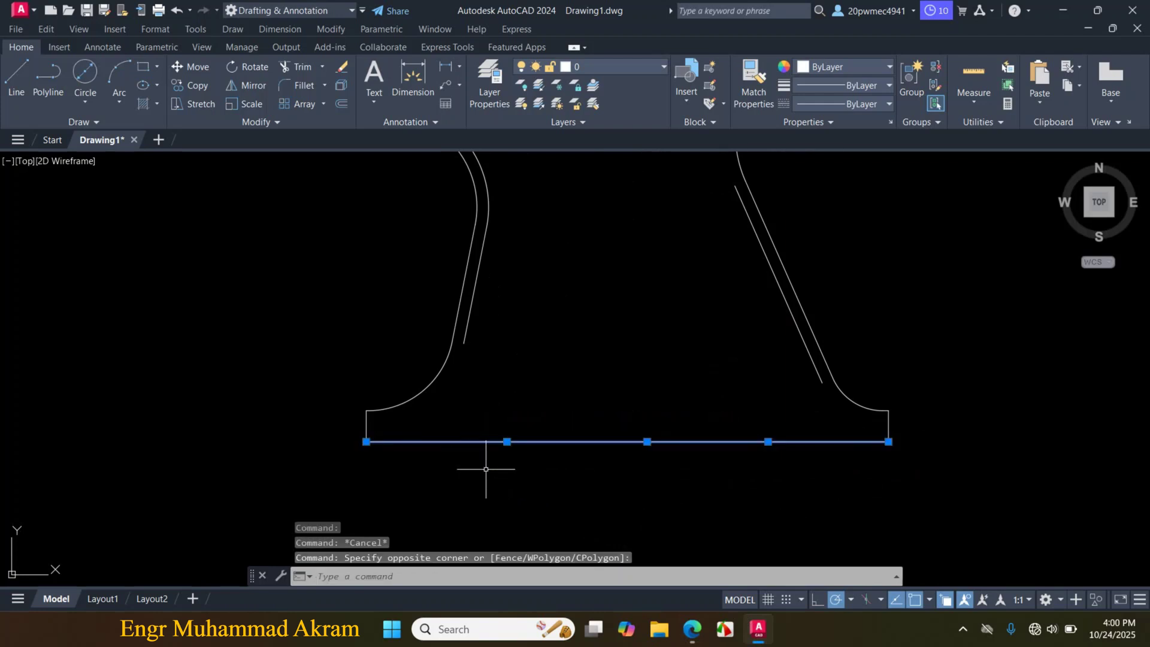
pyautogui.write('j')
pyautogui.press('Return')
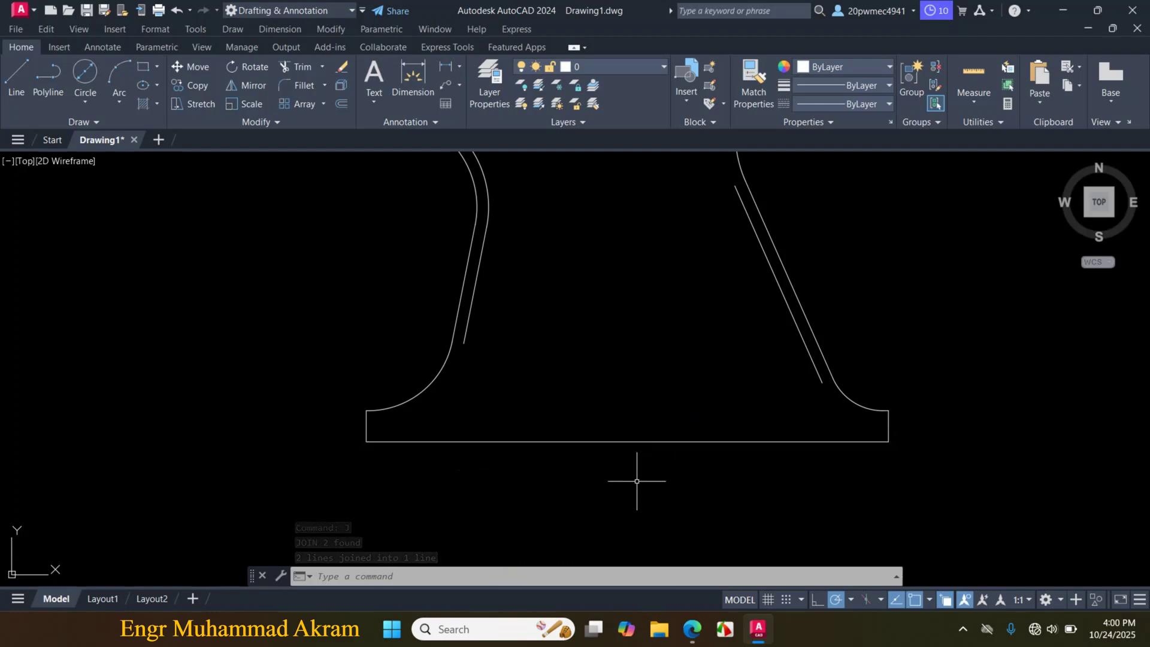
# Offset the base's bottom edge upward by 7
pyautogui.write('o')
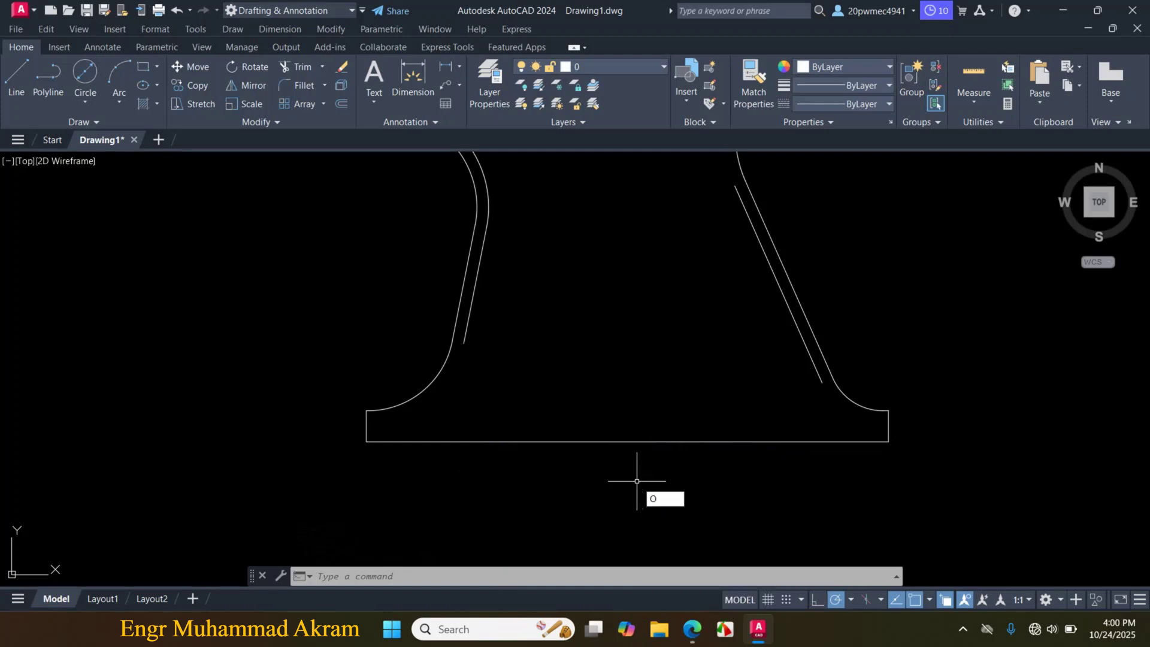
pyautogui.press('Return')
pyautogui.write('7')
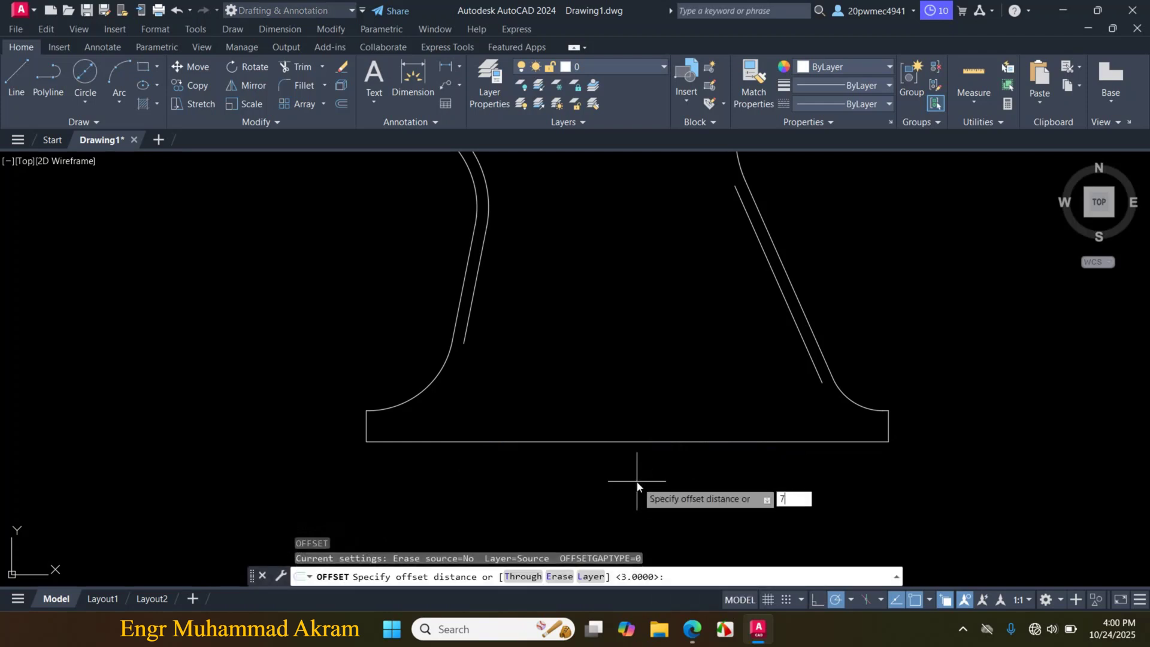
pyautogui.press('Return')
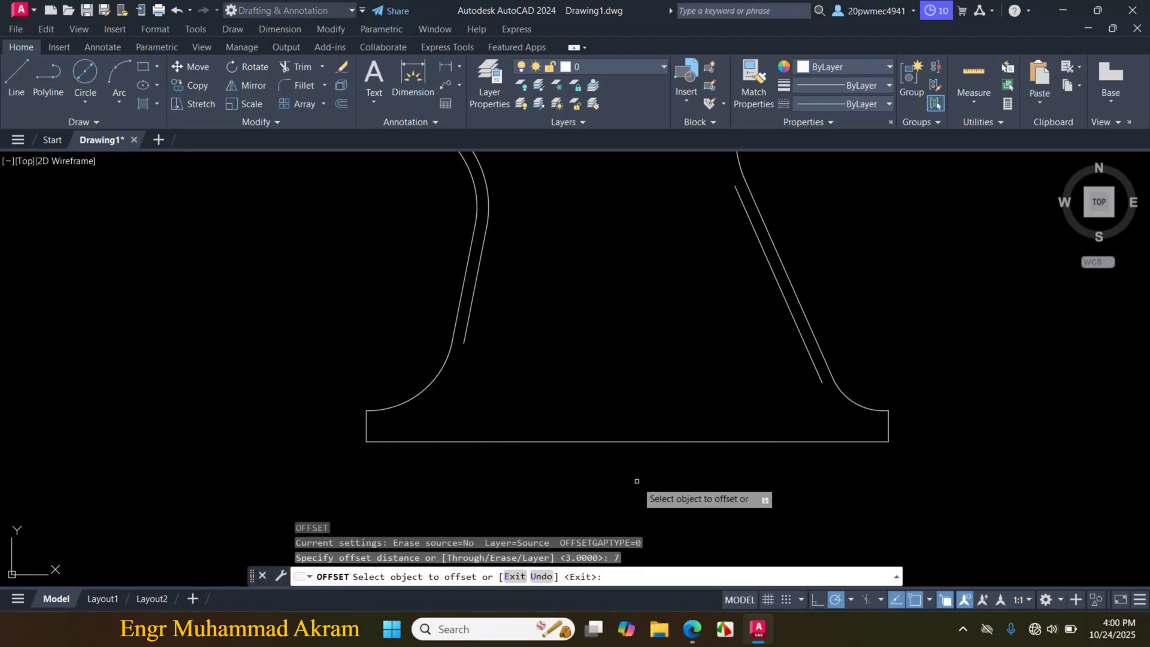
pyautogui.click(642, 441)
pyautogui.click(646, 384)
pyautogui.scroll(-4, 636, 407)
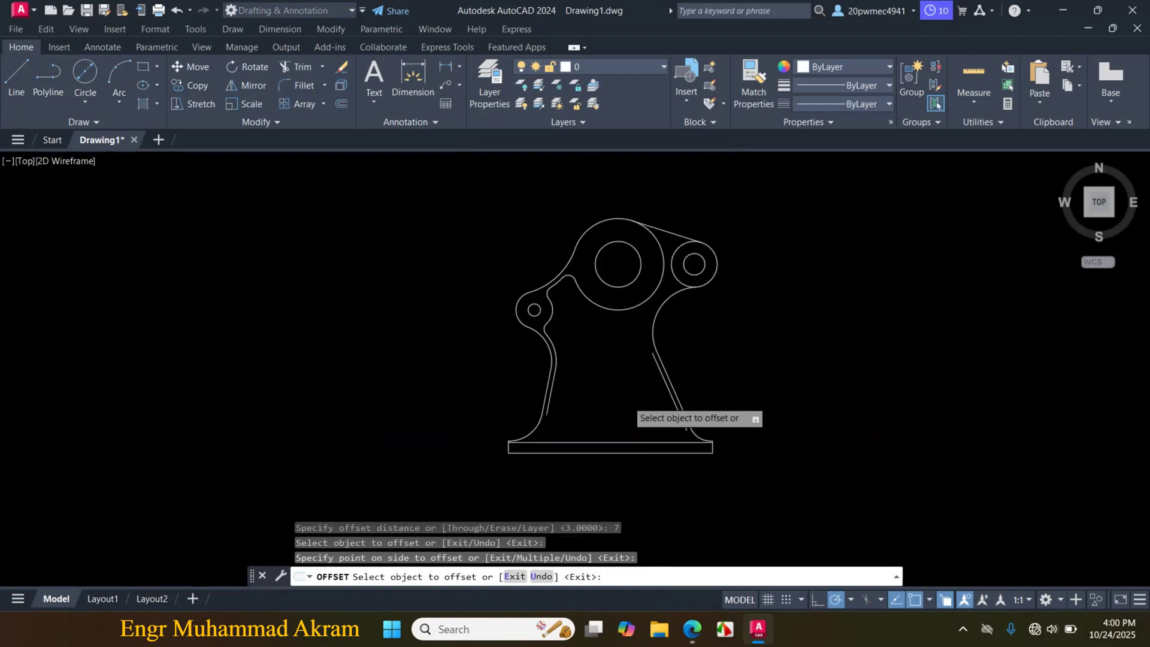
pyautogui.scroll(4, 623, 444)
pyautogui.press('Escape')
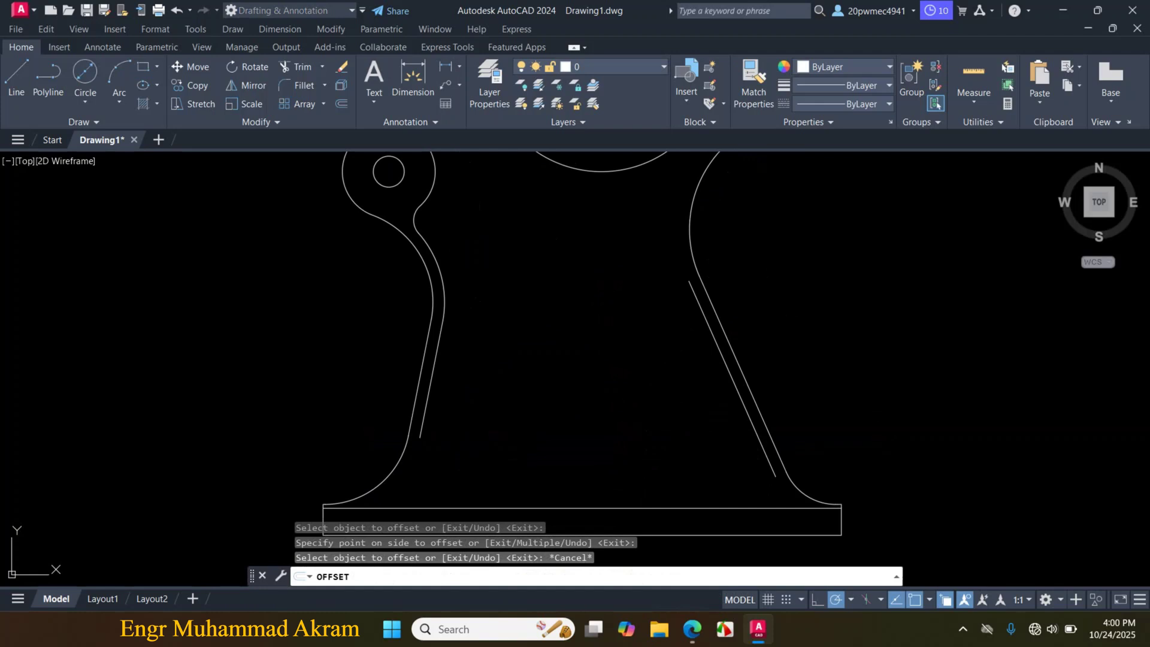
# Fillet the left inner slanted line and the line 7 above the base edge with a radius of 25
pyautogui.write('f')
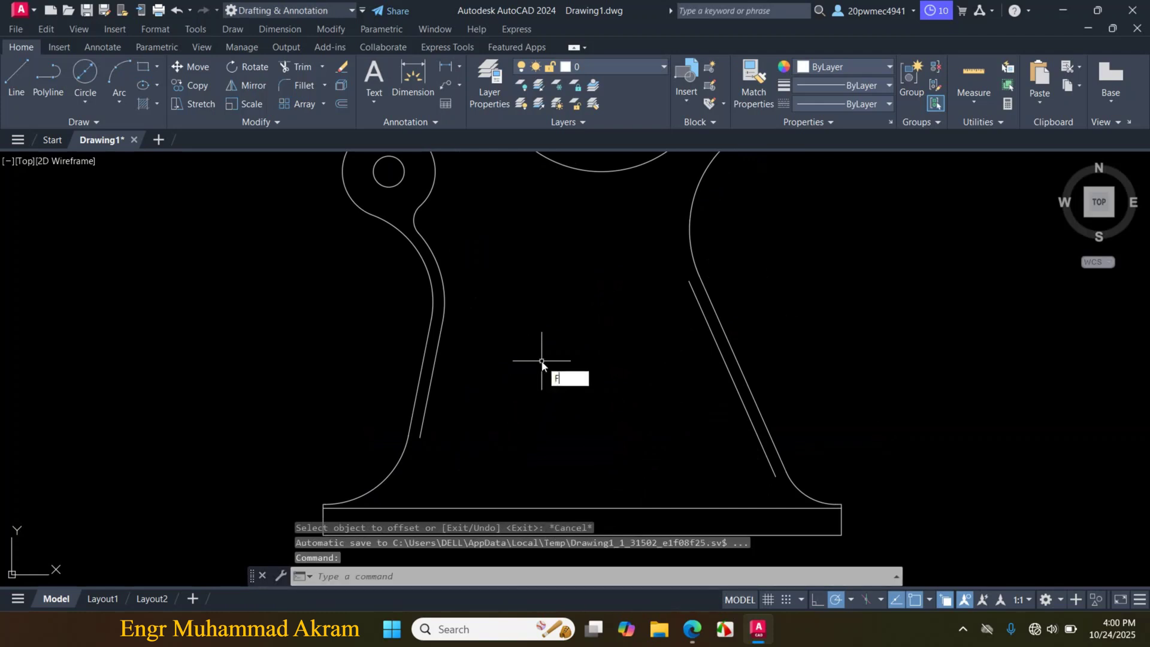
pyautogui.press('Return')
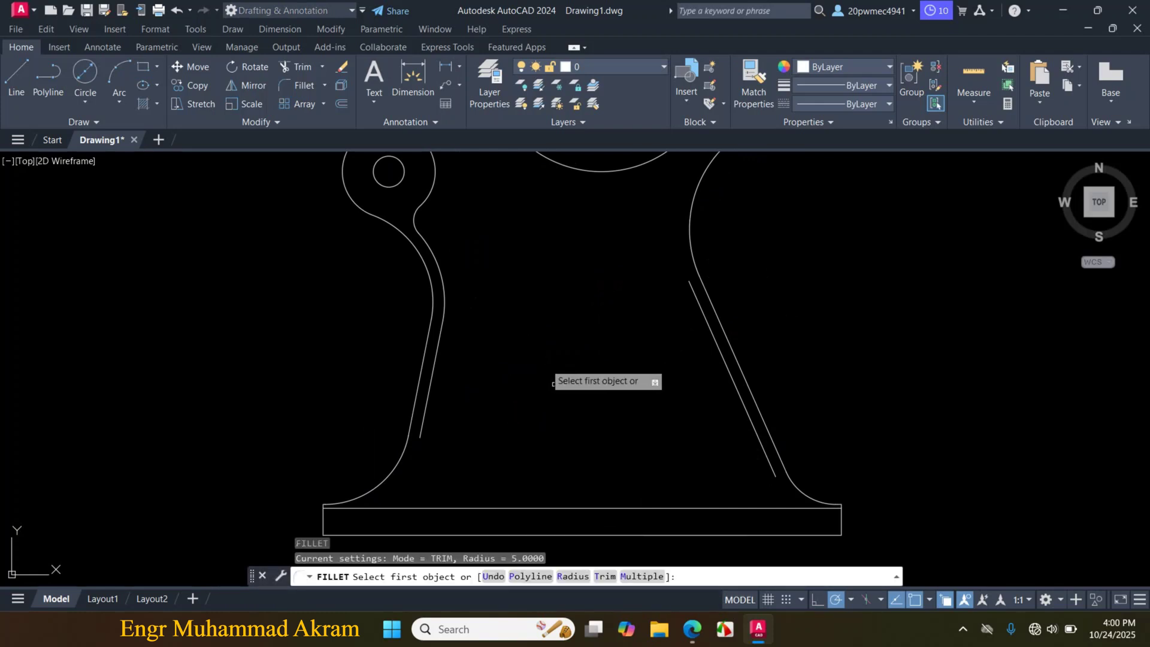
pyautogui.click(573, 576)
pyautogui.moveTo(693, 633)
pyautogui.click(696, 570)
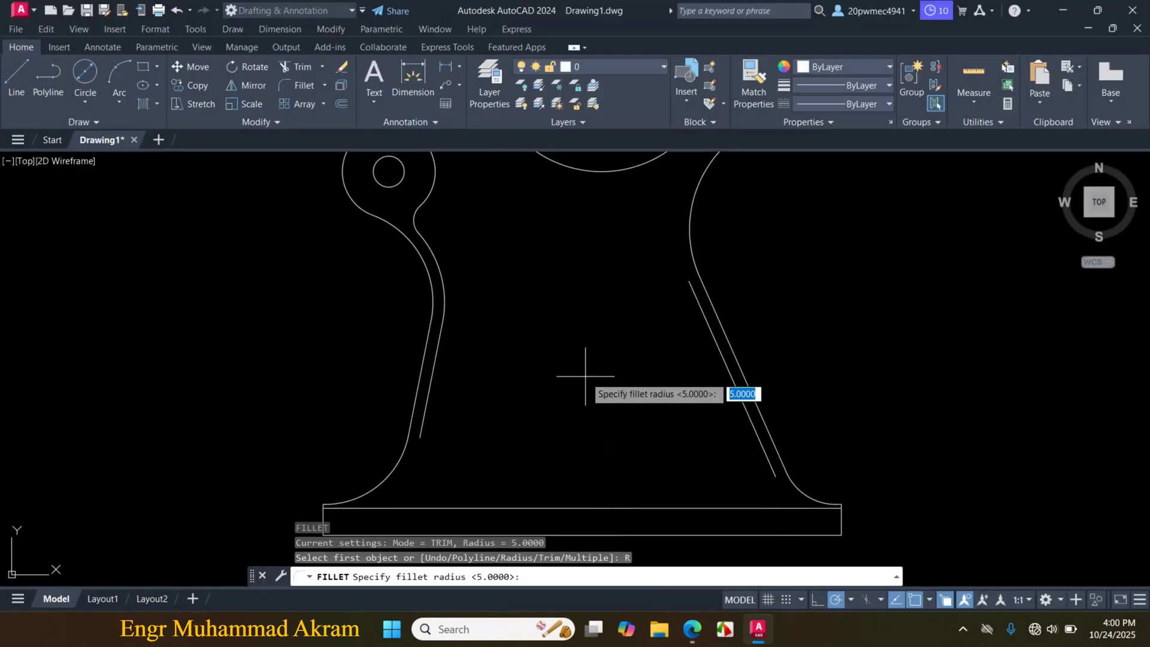
pyautogui.write('25')
pyautogui.press('Return')
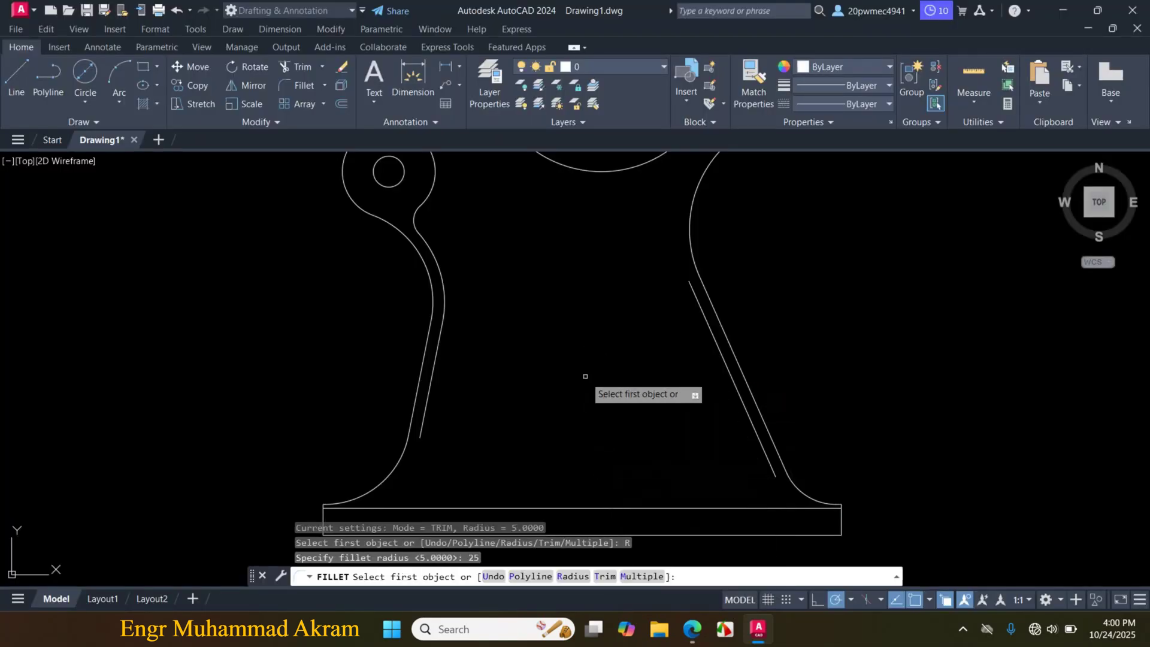
pyautogui.click(426, 409)
pyautogui.click(441, 510)
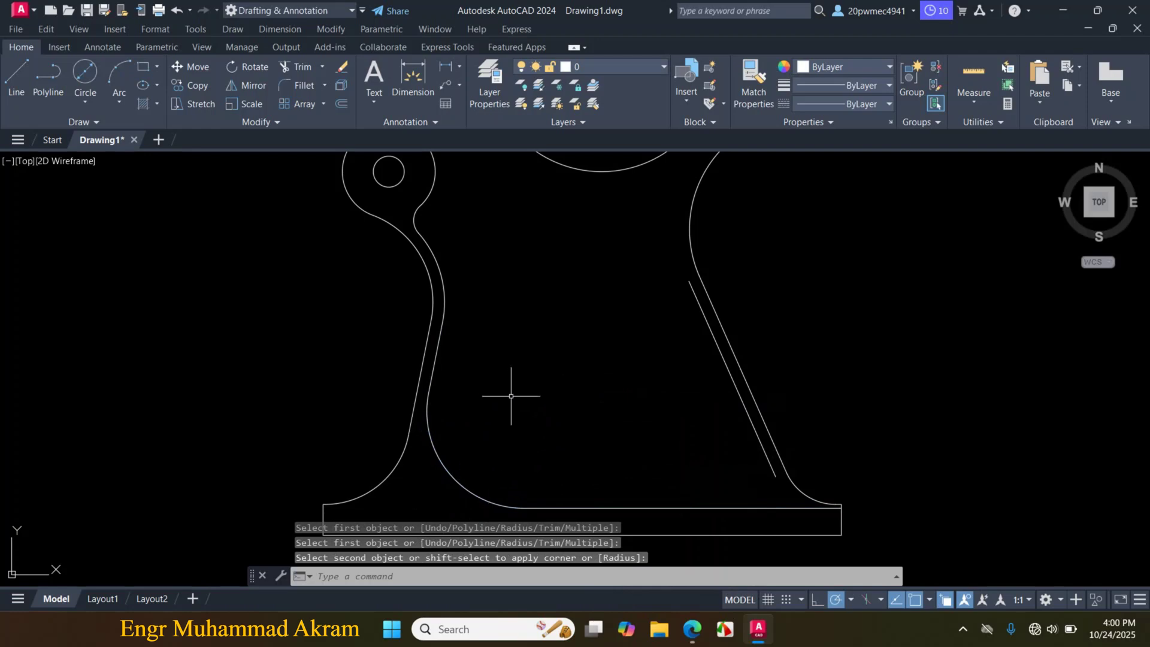
# Fillet the right inner slanted line and the line 7 above the base edge with a radius of 25
pyautogui.press('Return')
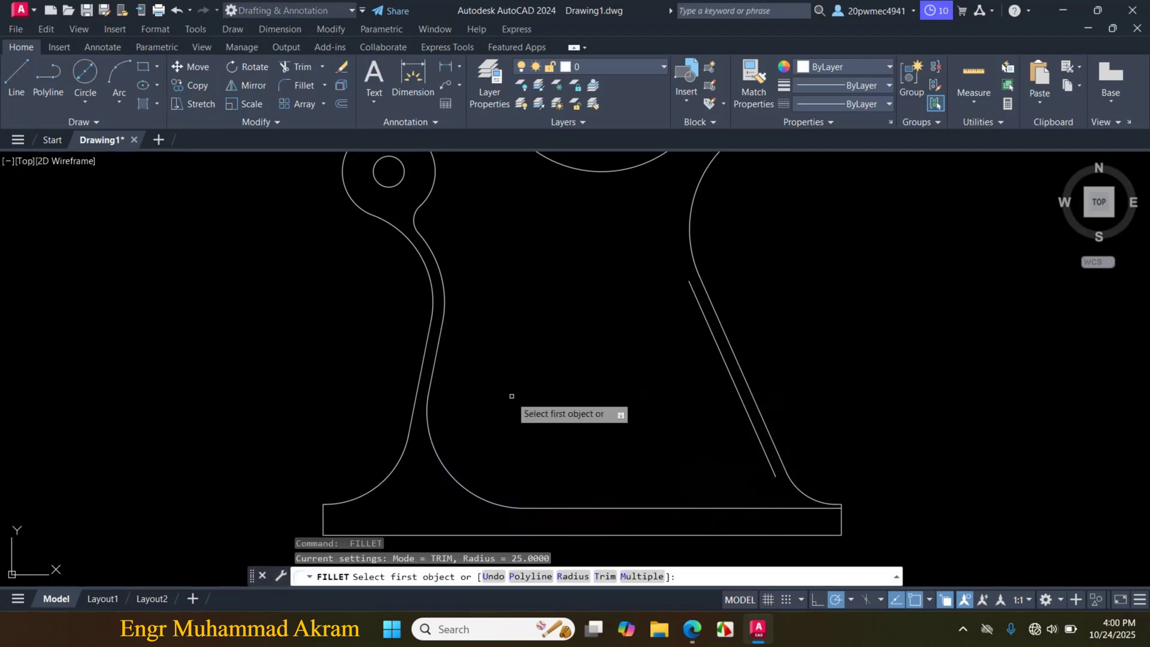
pyautogui.click(753, 437)
pyautogui.click(718, 507)
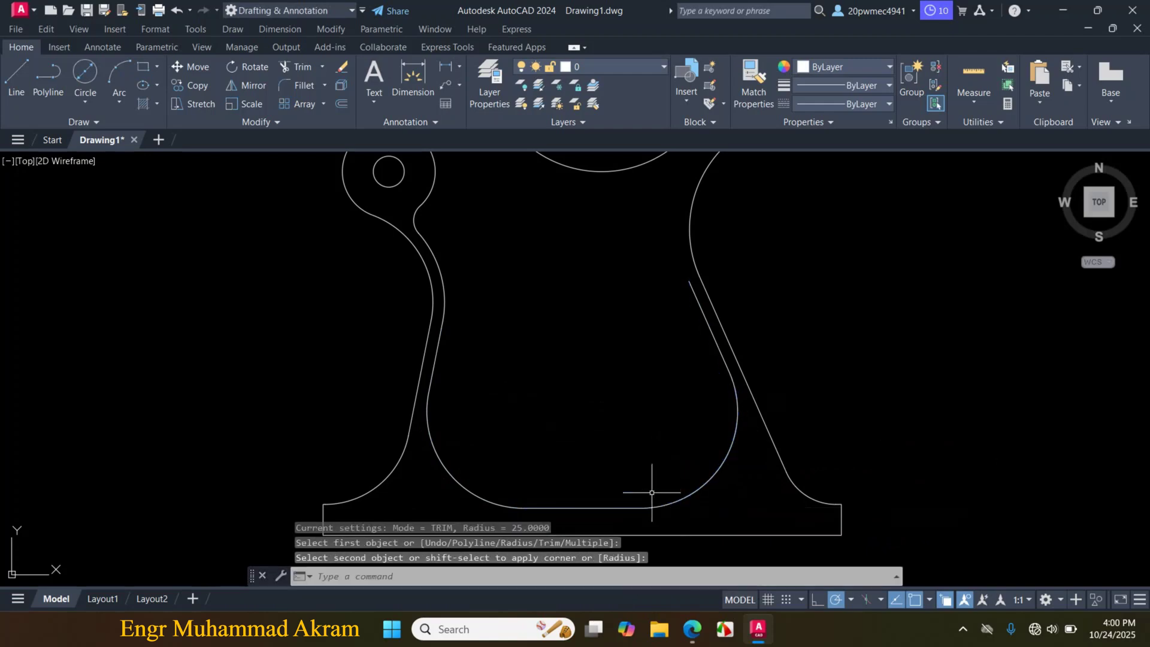
pyautogui.scroll(-2, 624, 437)
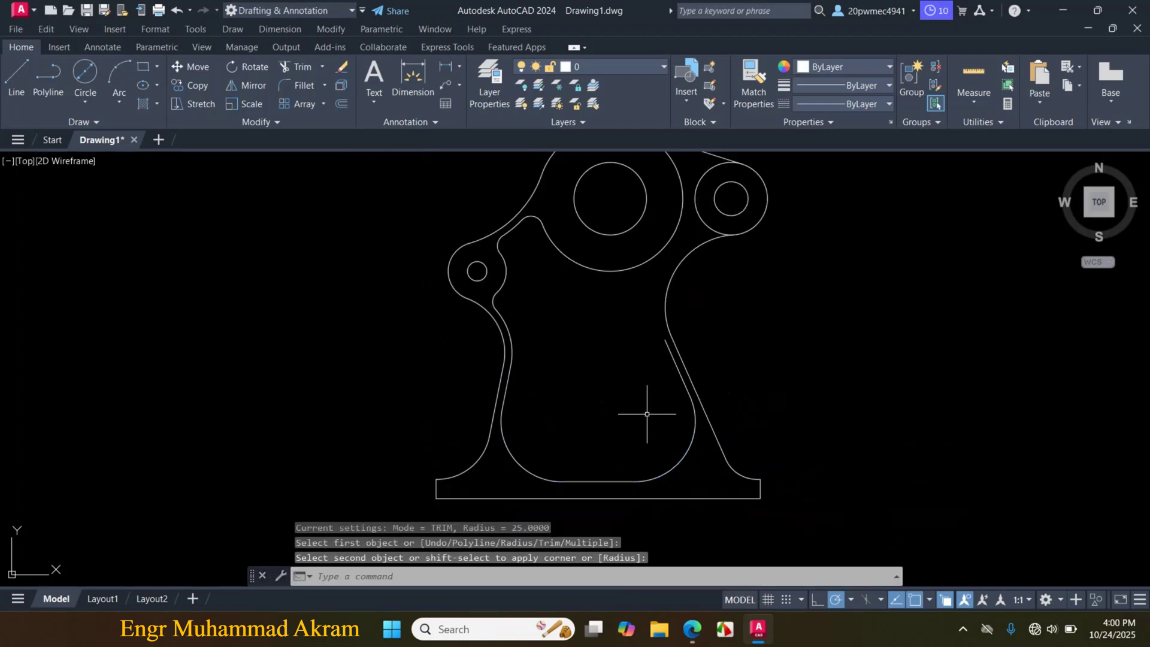
# Check the right inner contour on the PDF, return to AutoCAD, and offset the right R30 arc inward by 3
pyautogui.click(692, 629)
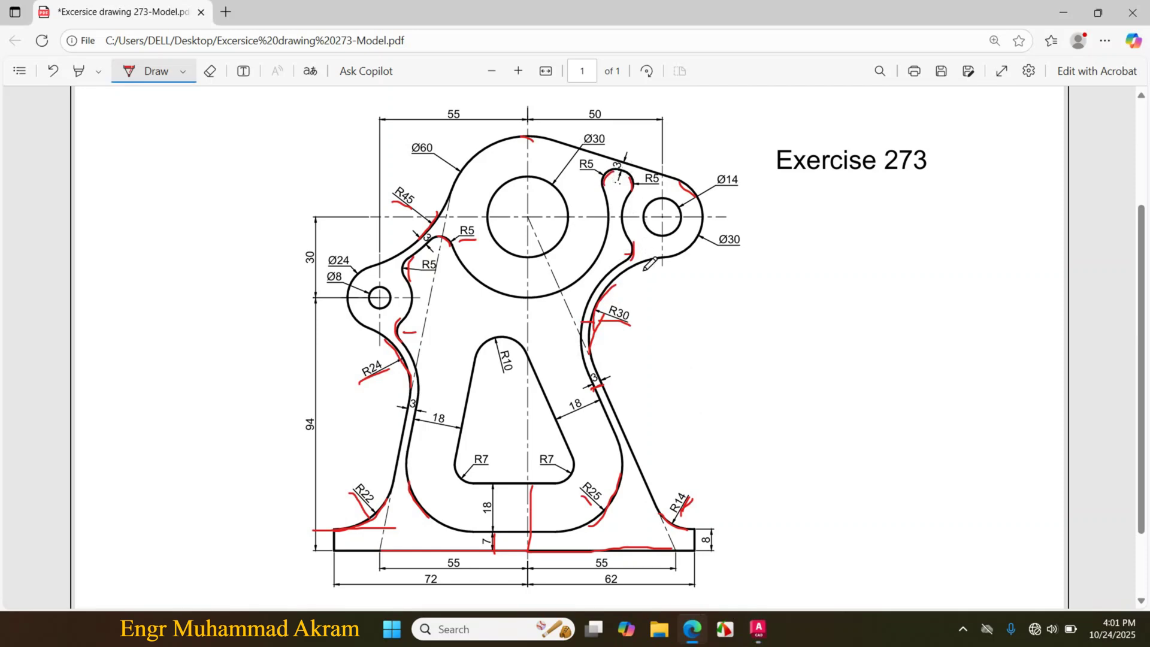
pyautogui.click(758, 629)
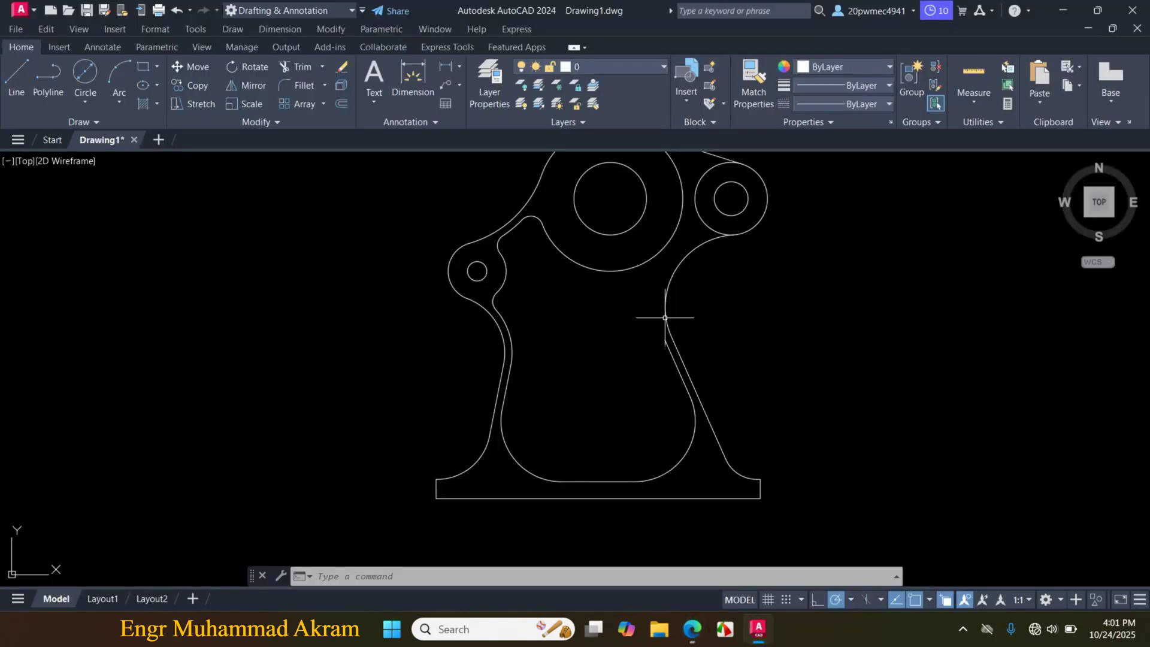
pyautogui.write('o')
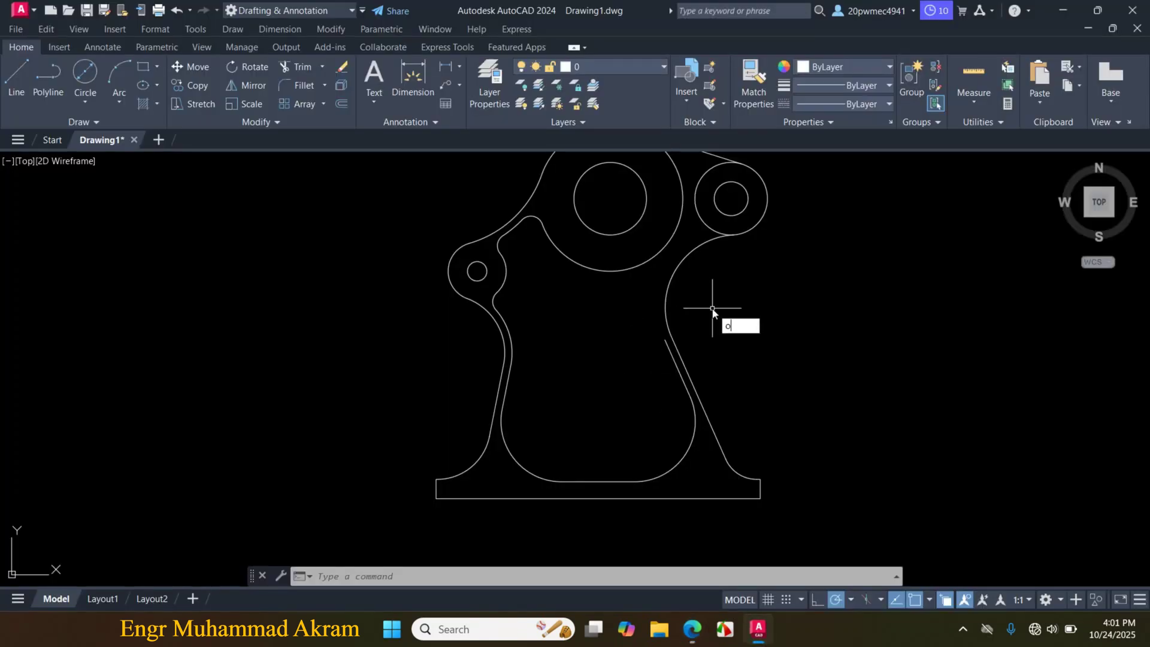
pyautogui.press('Return')
pyautogui.write('3')
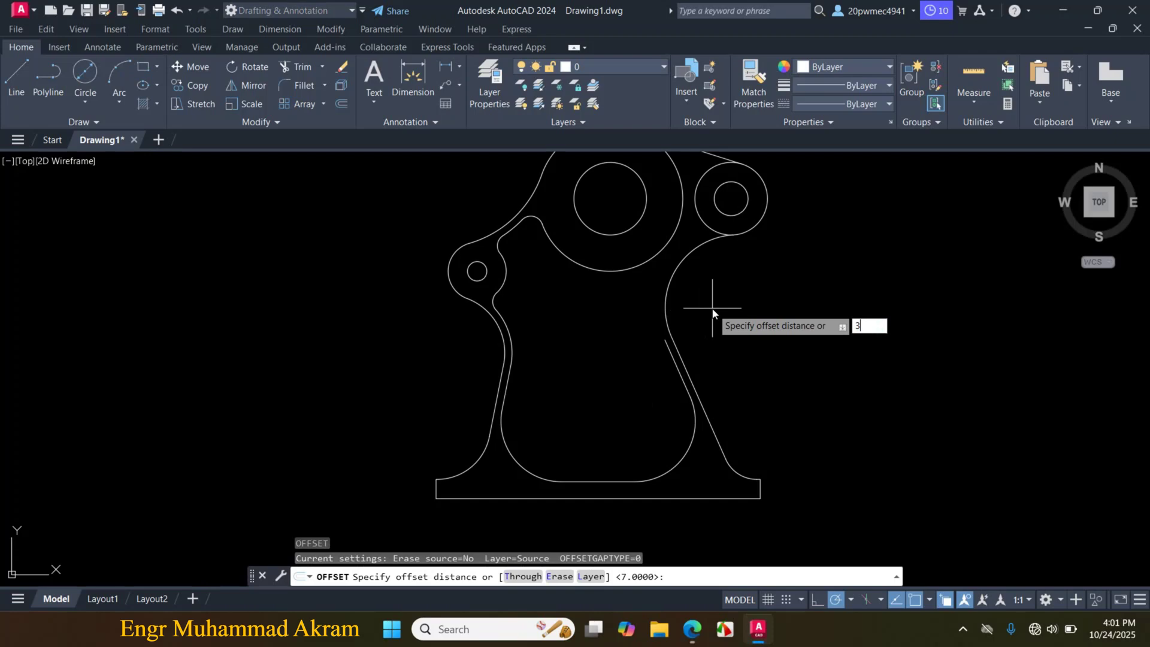
pyautogui.press('Return')
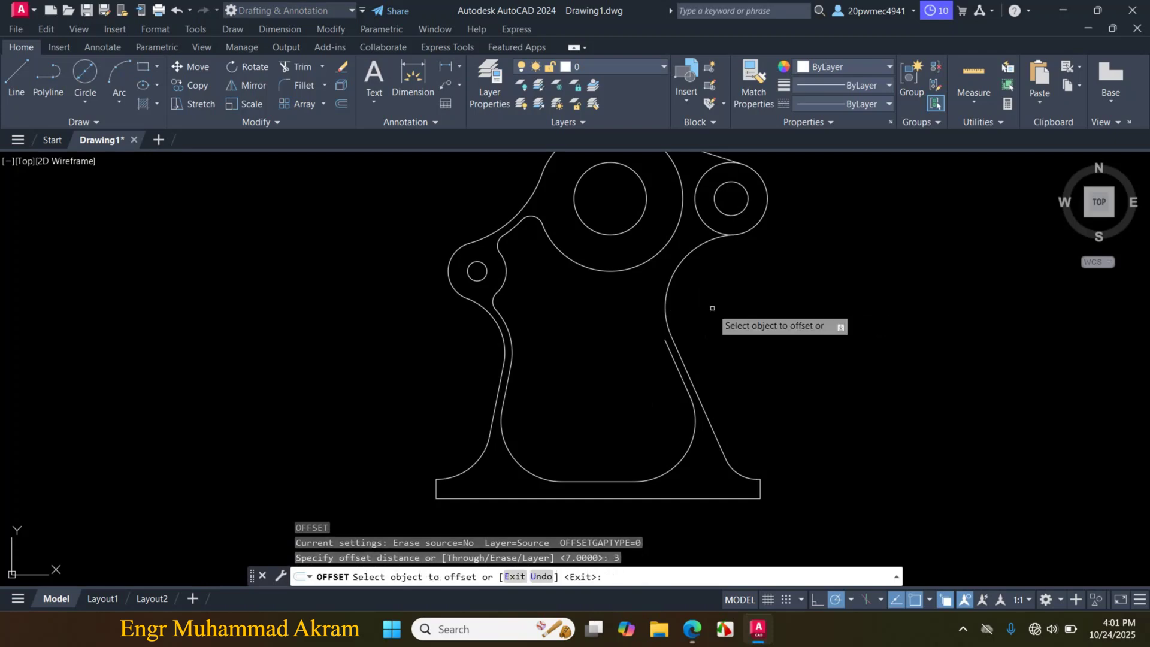
pyautogui.click(668, 295)
pyautogui.click(653, 300)
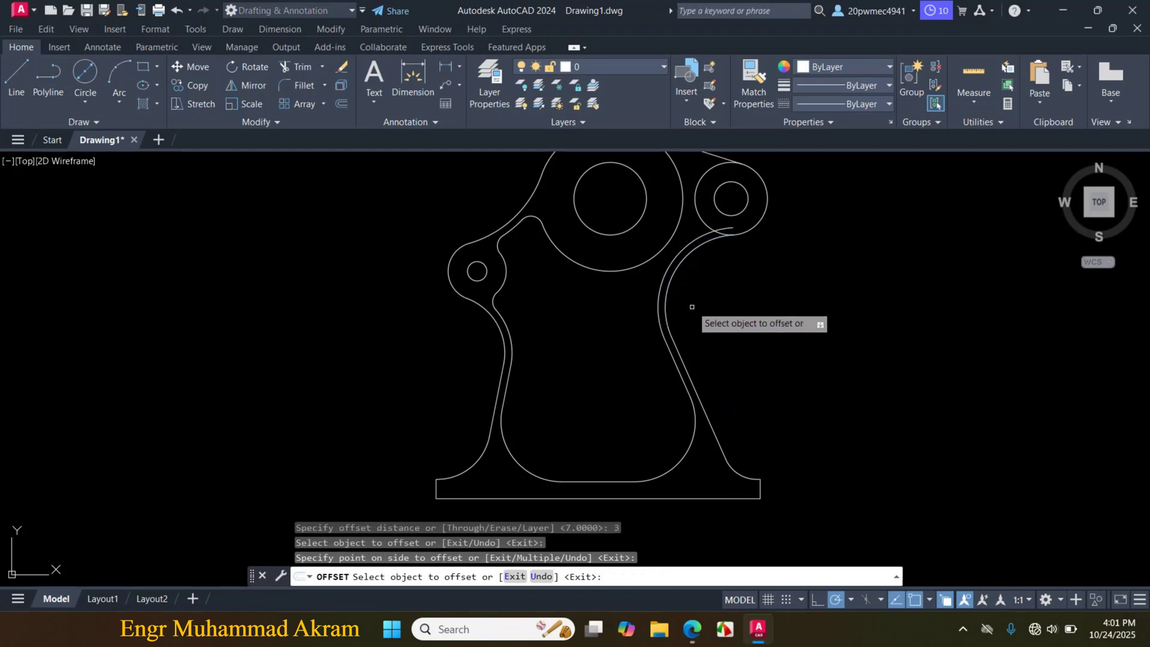
# Offset the upper slanted tangent line inward by 3, toward the gap between the large circle and right boss
pyautogui.scroll(-2, 697, 281)
pyautogui.scroll(2, 692, 219)
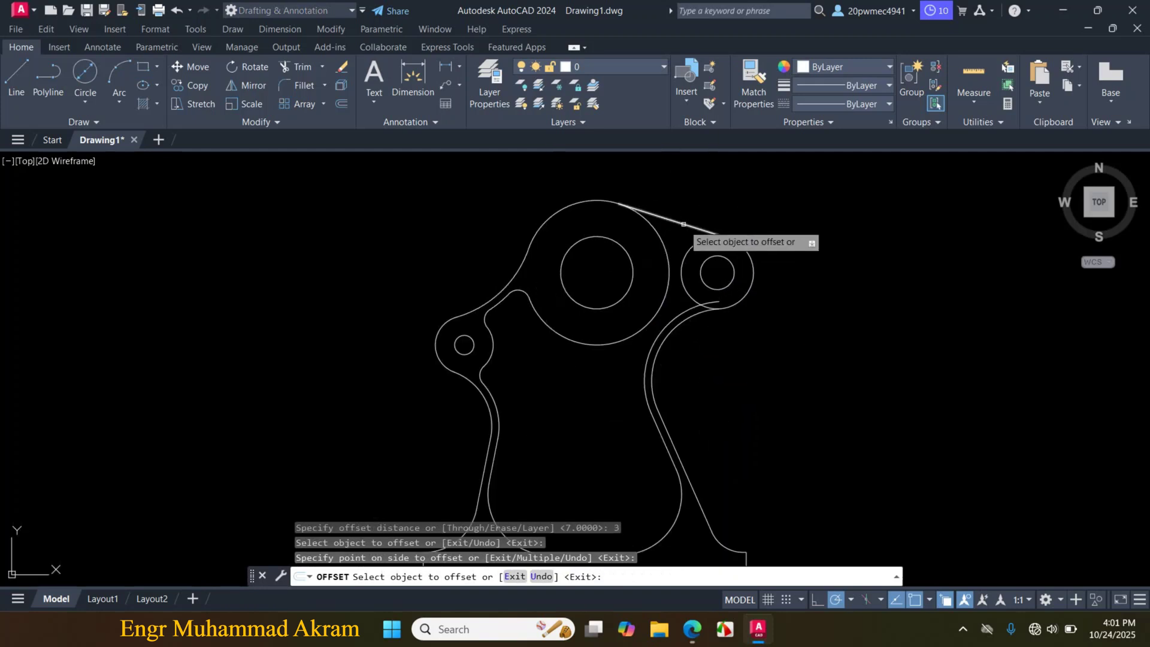
pyautogui.click(692, 219)
pyautogui.click(668, 279)
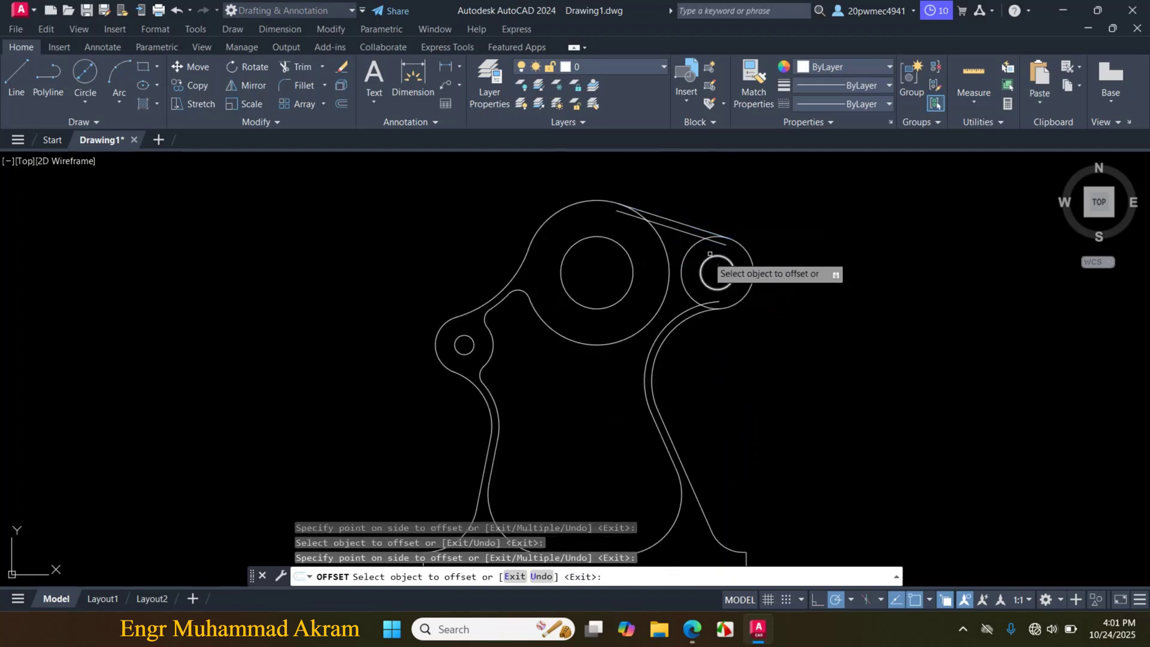
pyautogui.scroll(2, 726, 222)
pyautogui.press('Escape')
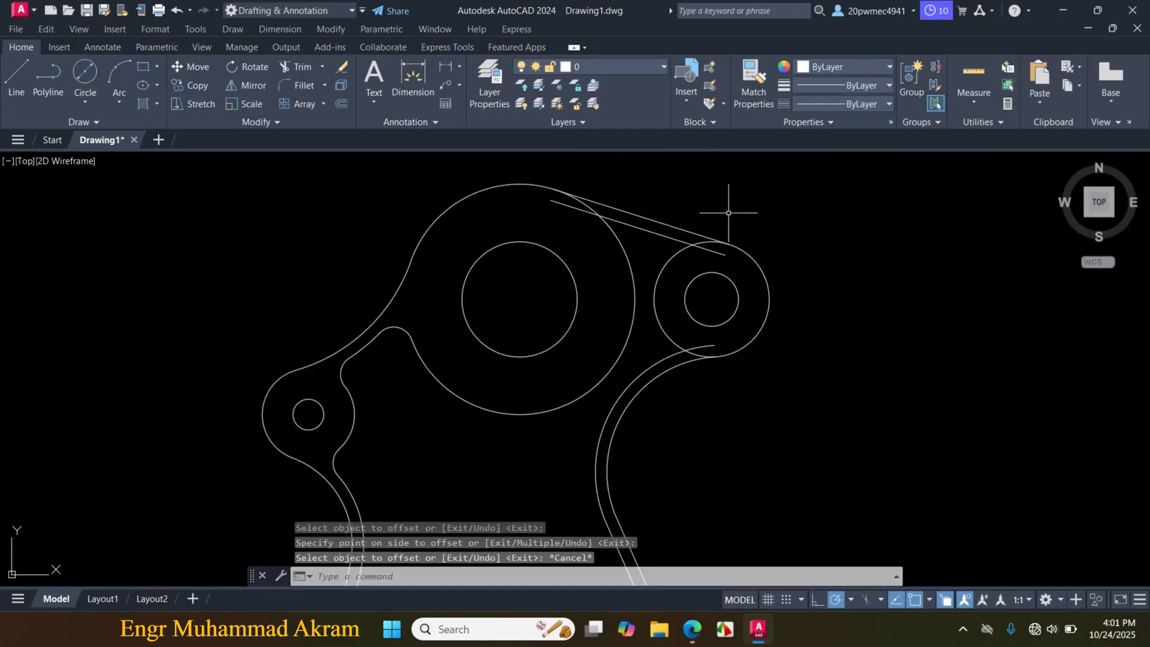
# Fillet the right boss's outer circle and the inner offset of the R30 arc with a radius of 5
pyautogui.write('f')
pyautogui.press('Return')
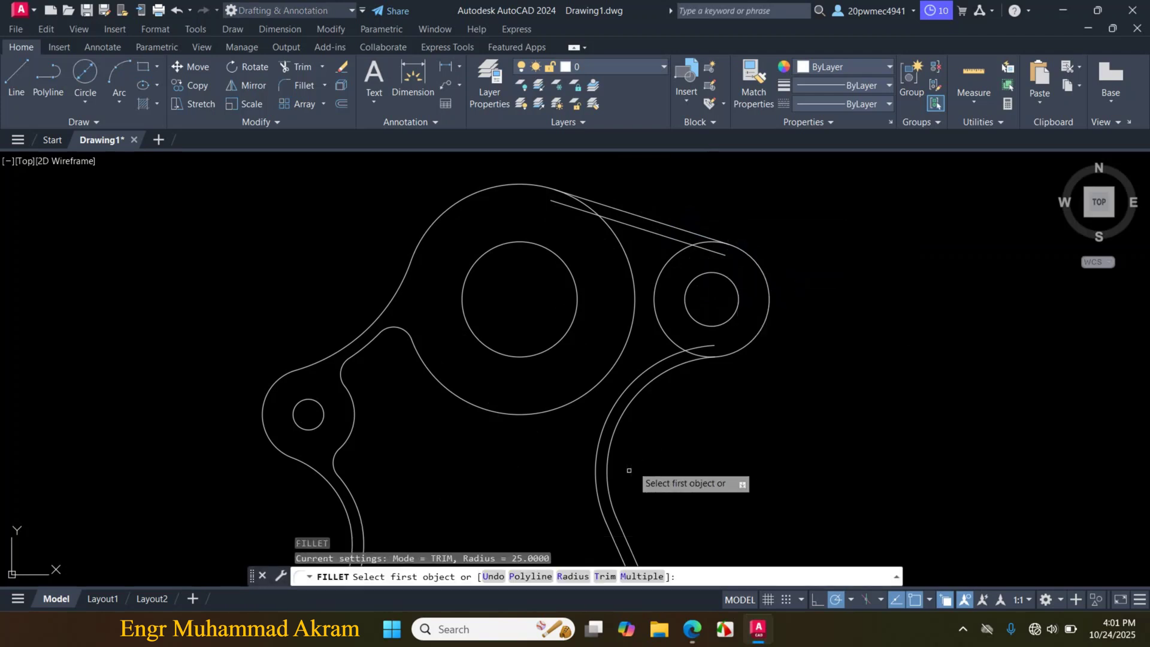
pyautogui.click(572, 576)
pyautogui.write('5')
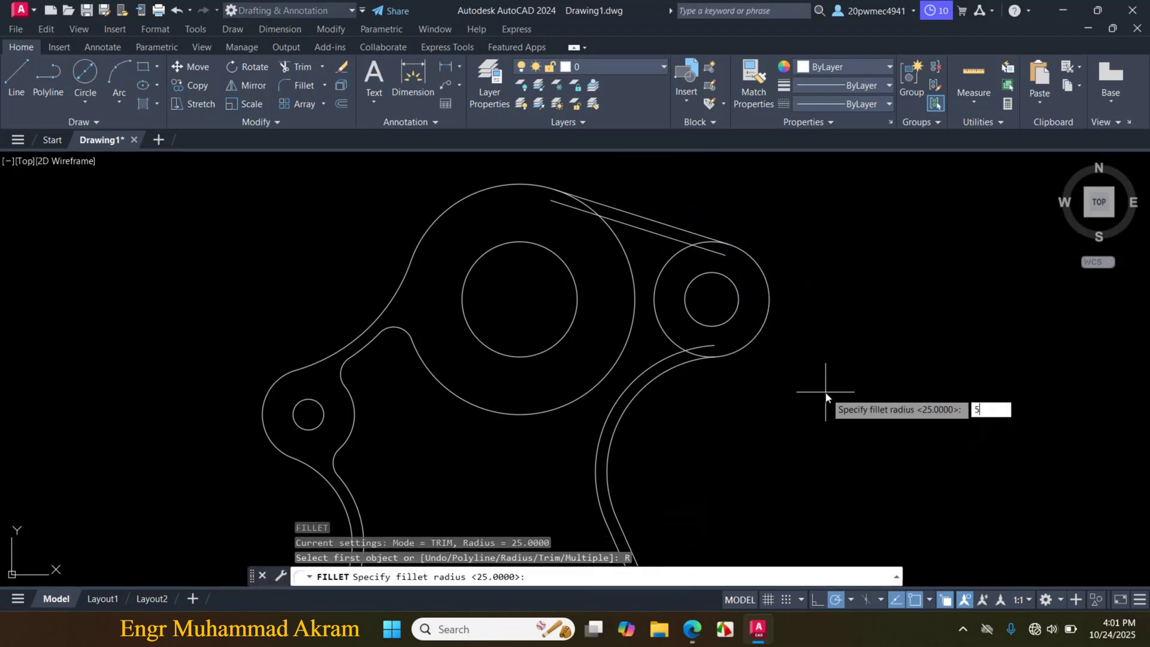
pyautogui.press('Return')
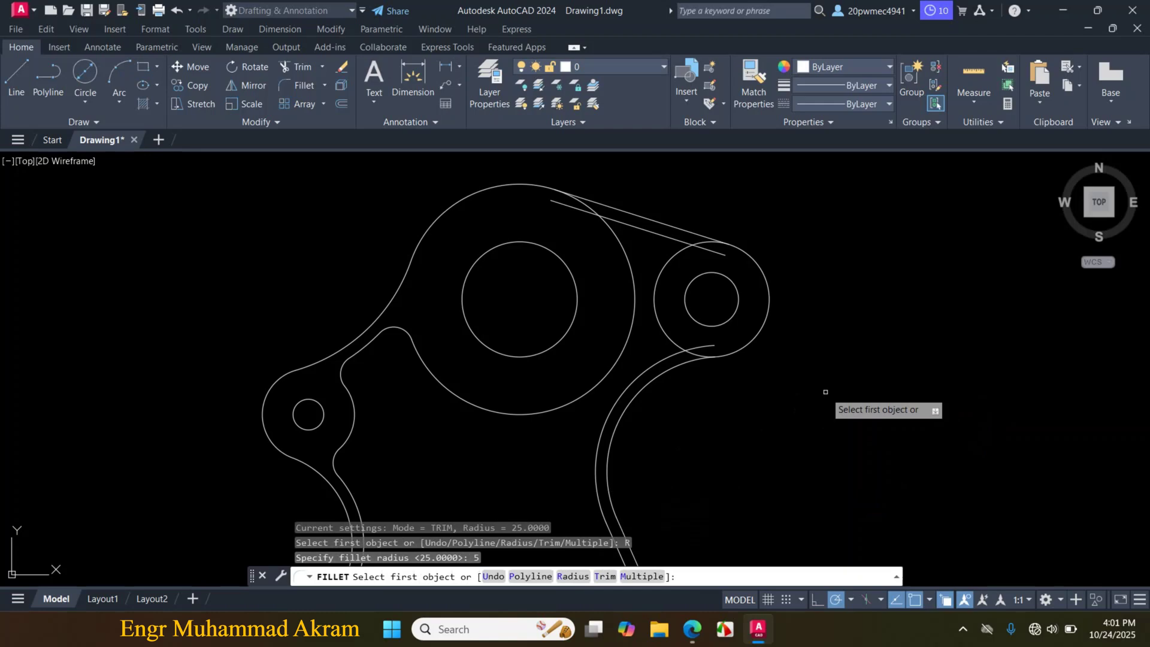
pyautogui.click(665, 339)
pyautogui.click(661, 359)
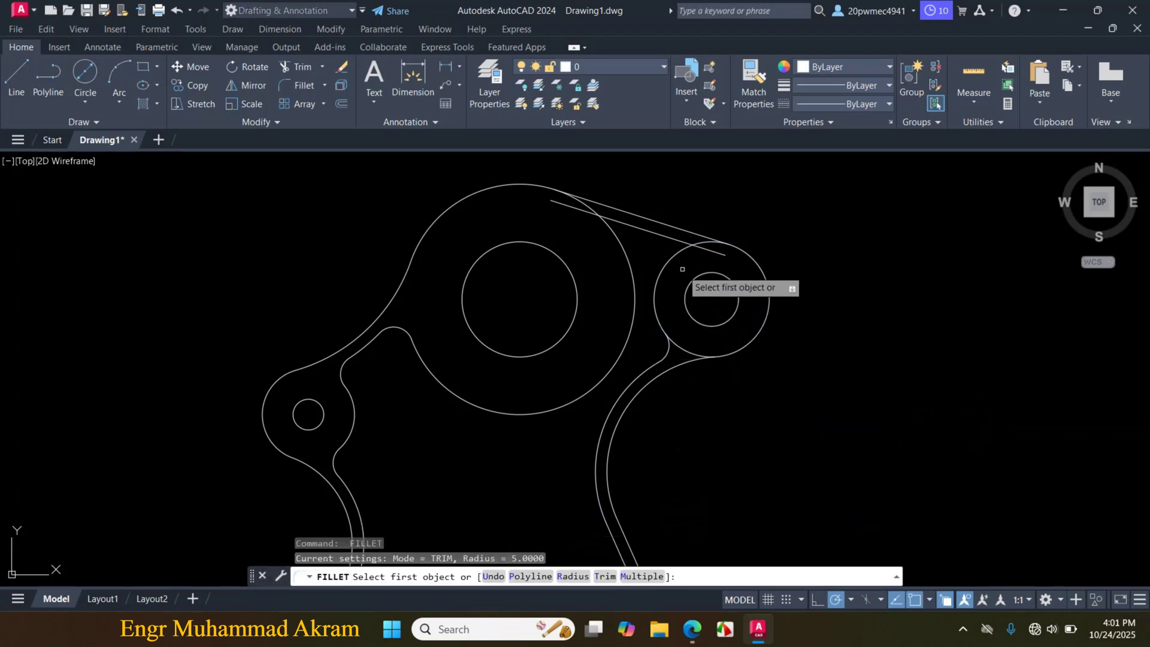
pyautogui.press('Escape')
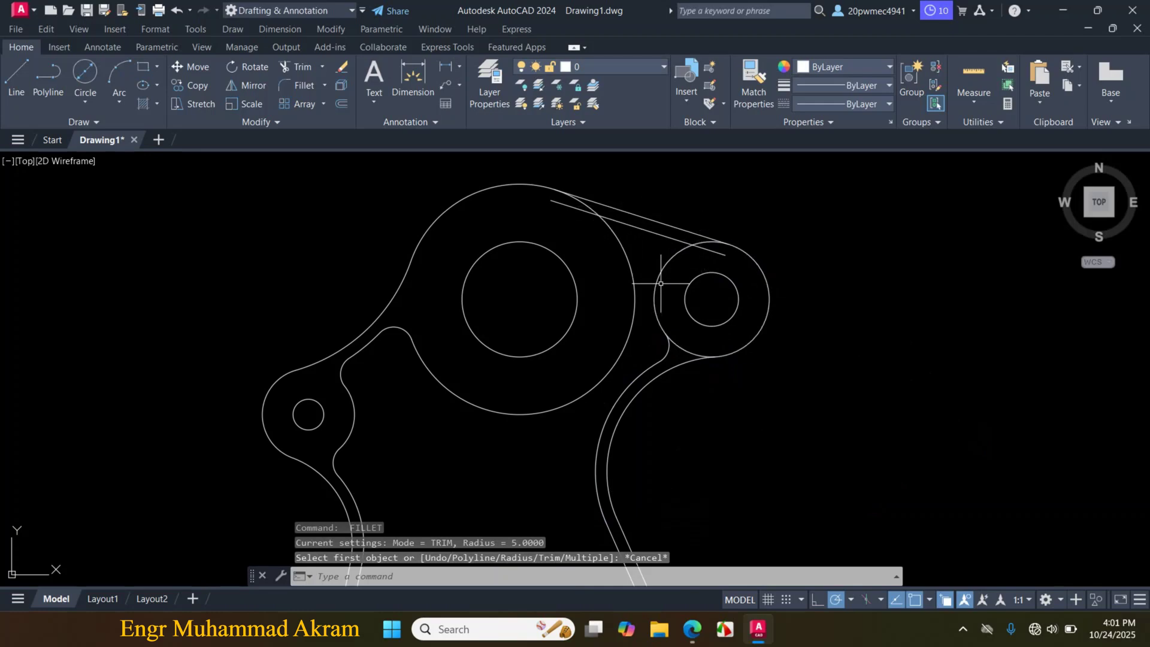
# Trim the large circle and the right boss circle between the upper slanted line and its inner offset
pyautogui.write('tr')
pyautogui.press('Return')
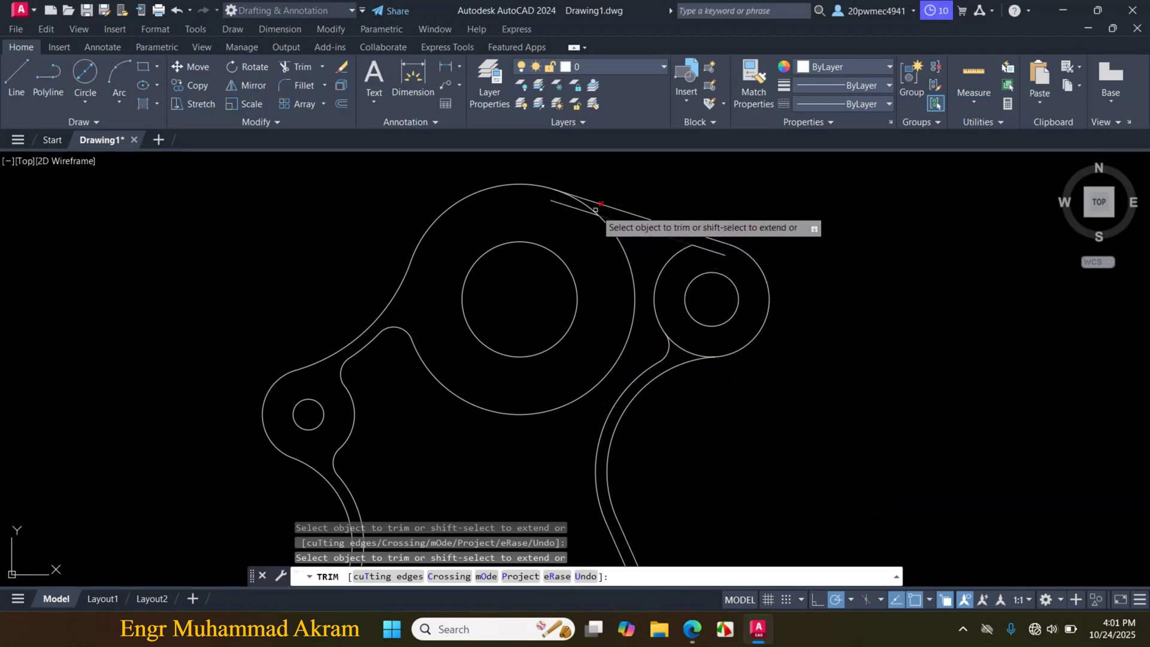
pyautogui.press('Escape')
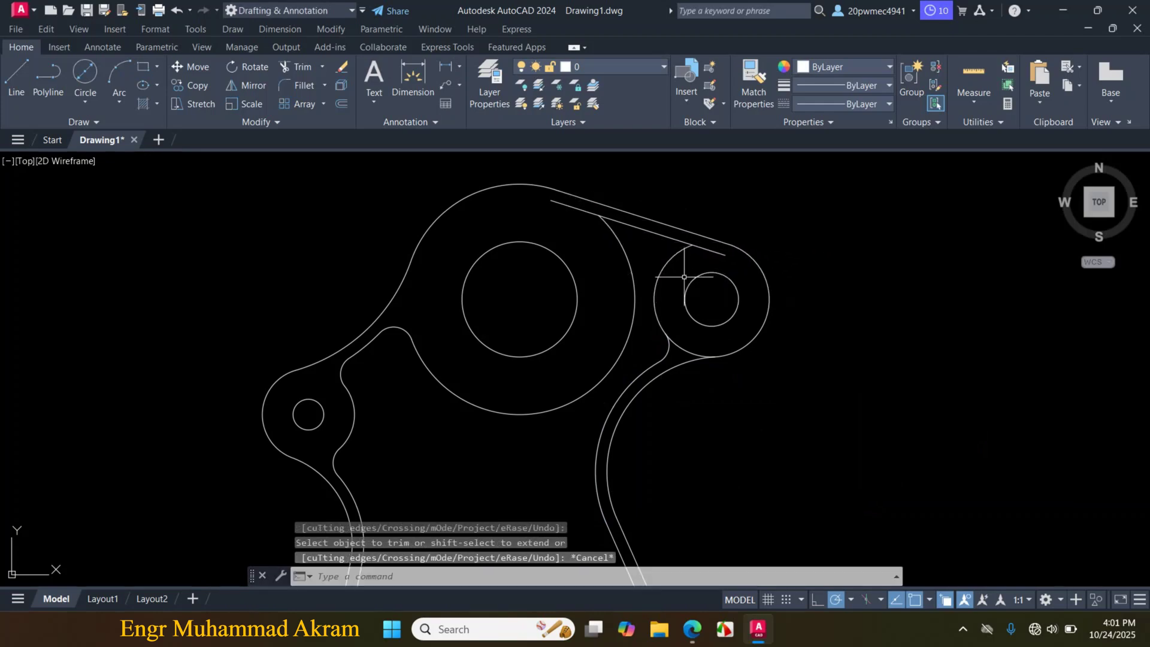
# Fillet the right boss circle and the inner upper slanted line with a radius of 5
pyautogui.write('f')
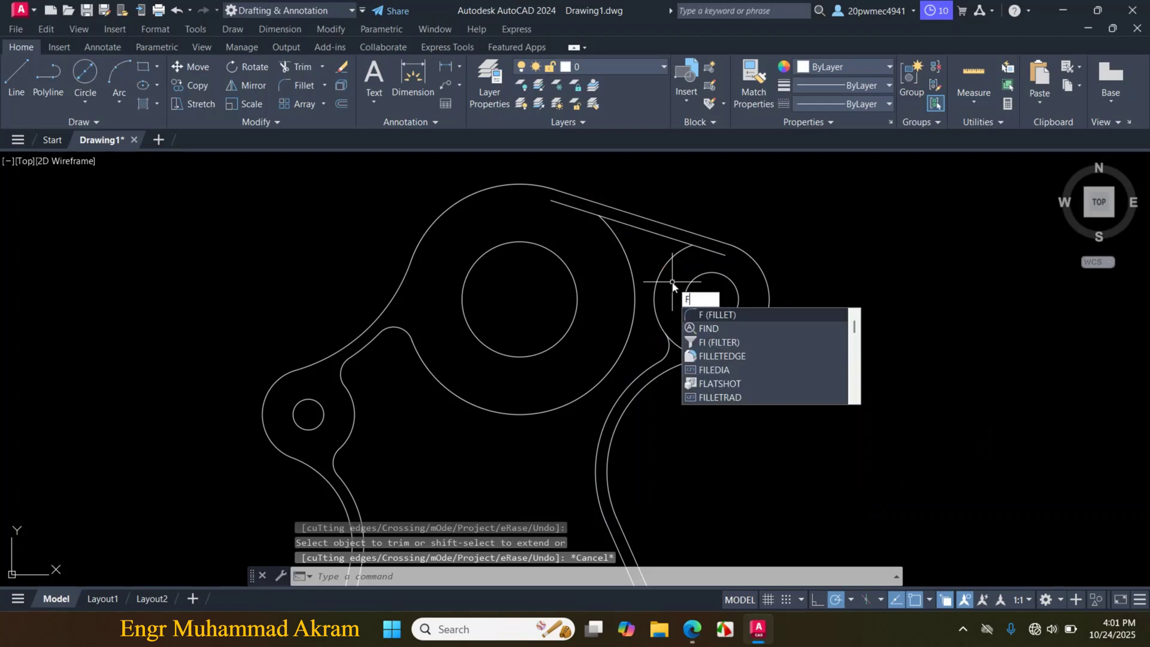
pyautogui.press('Return')
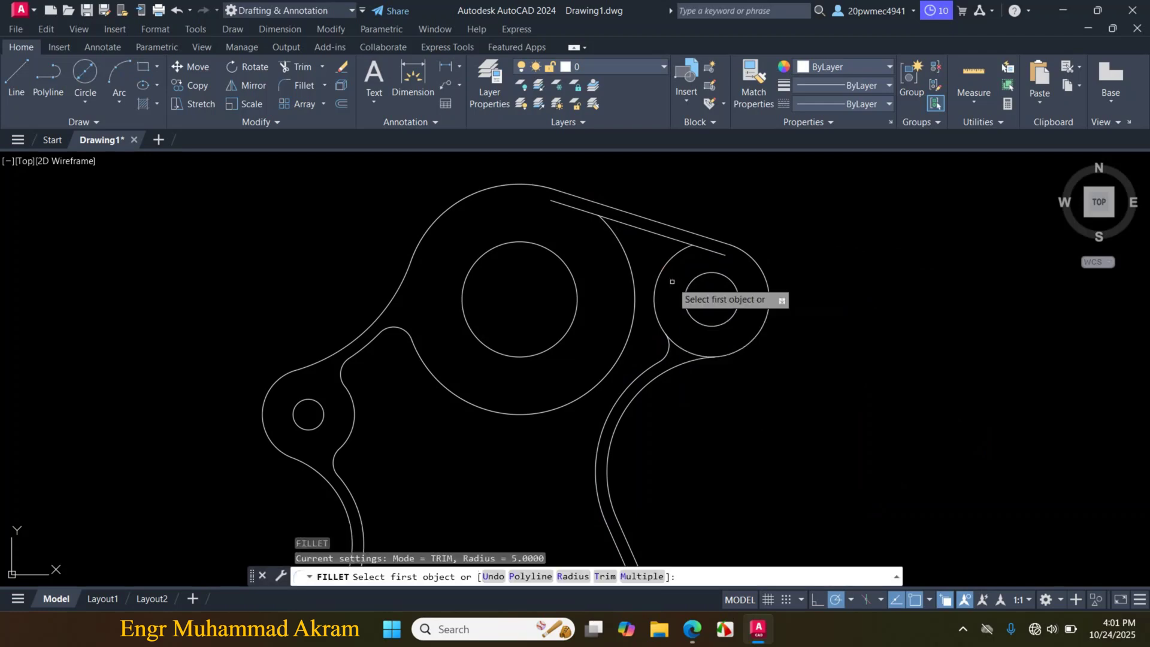
pyautogui.click(572, 577)
pyautogui.write('5')
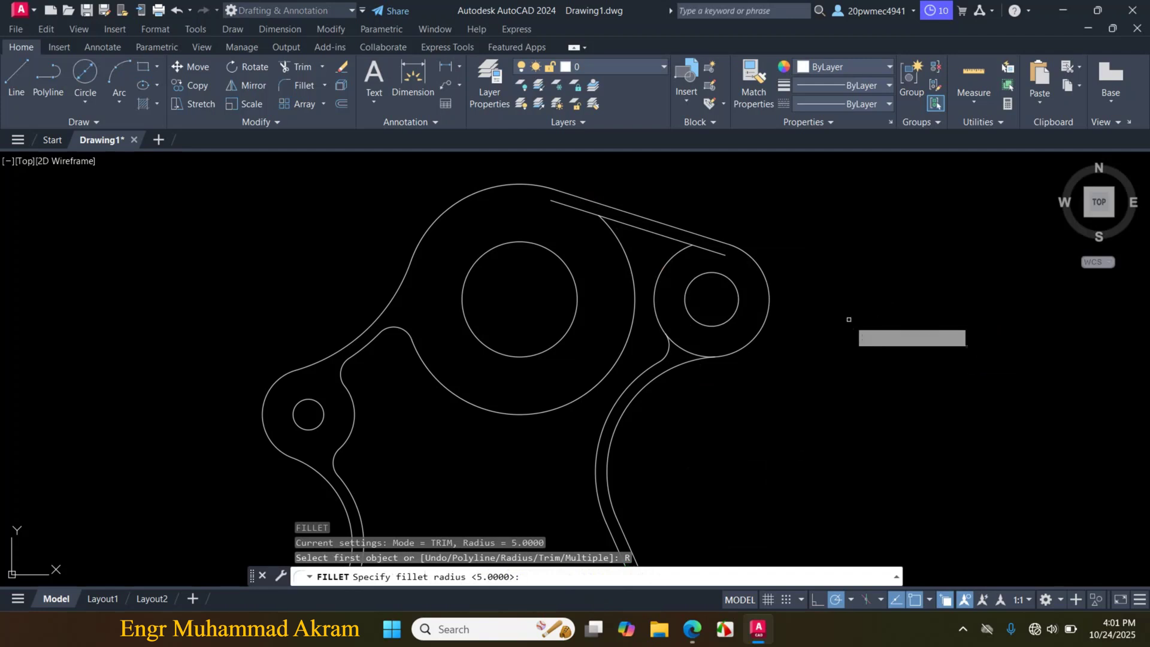
pyautogui.press('Return')
pyautogui.click(673, 258)
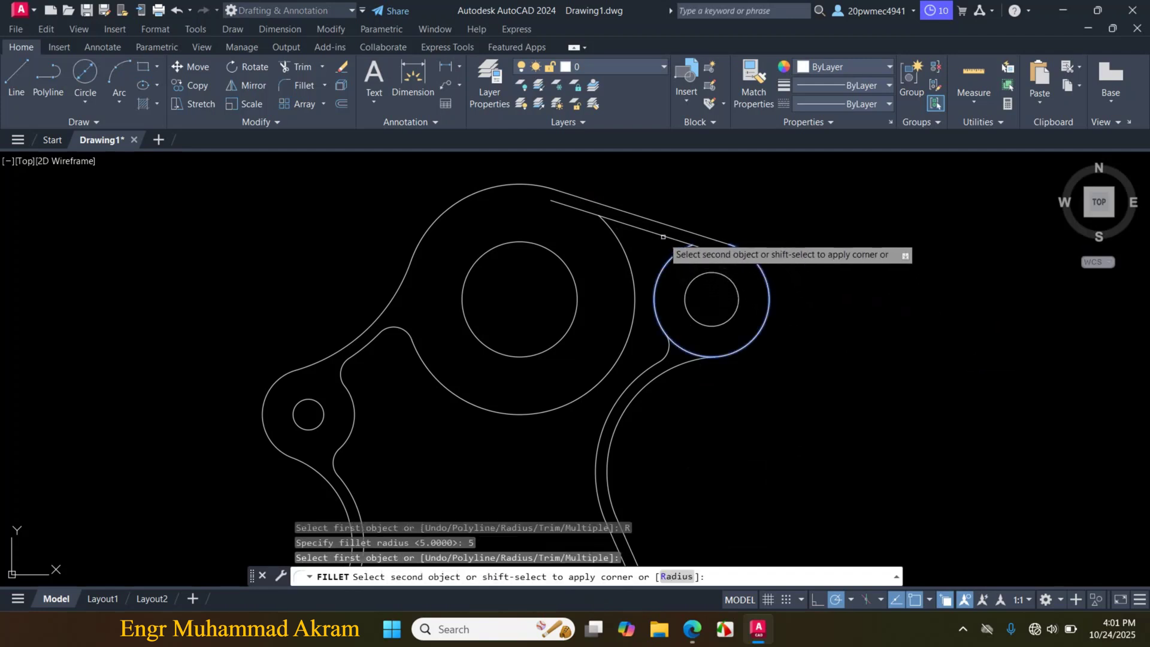
pyautogui.click(652, 236)
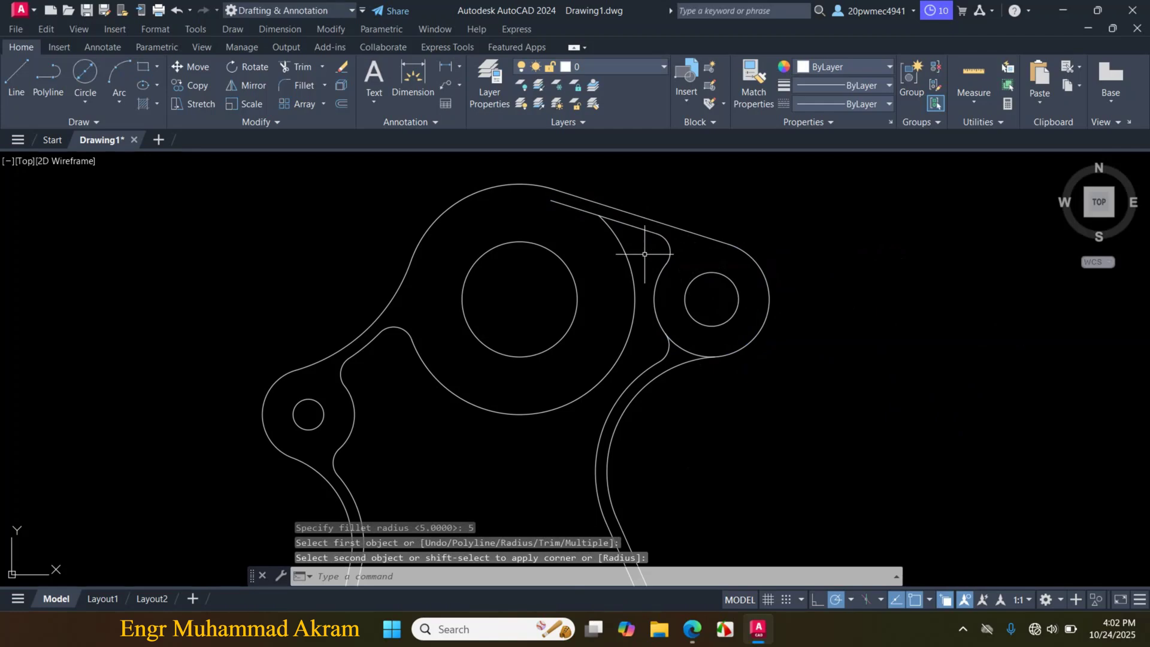
# Fillet the right side of the large outer circle and the inner upper slanted line with a radius of 5
pyautogui.write('f')
pyautogui.press('Return')
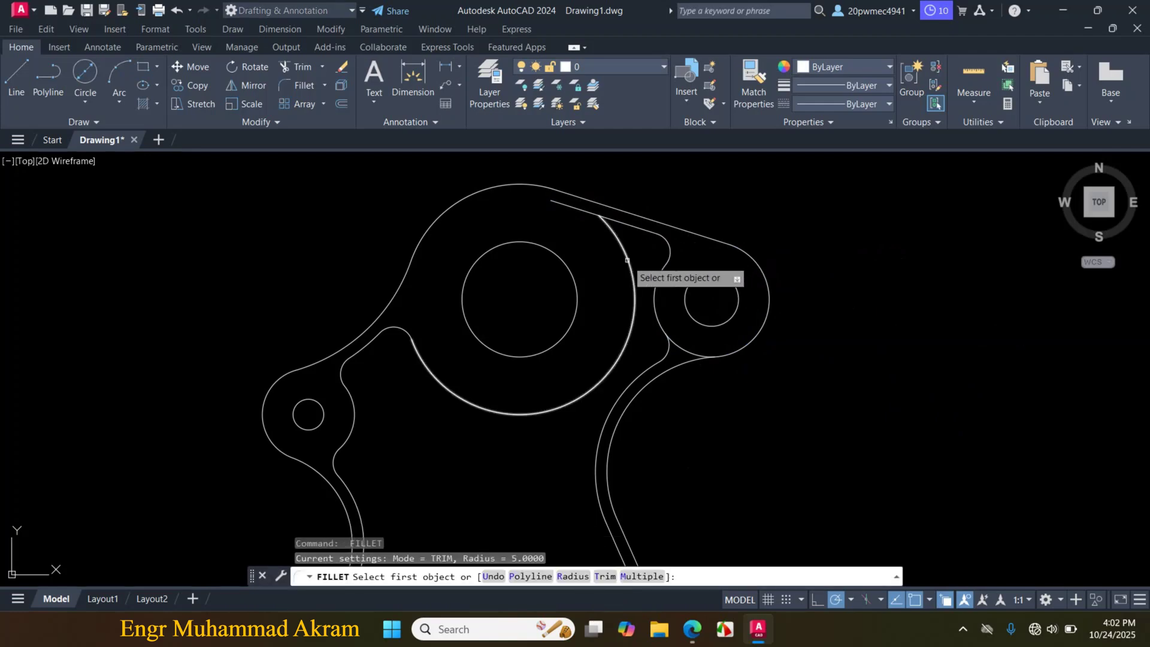
pyautogui.click(627, 255)
pyautogui.click(633, 232)
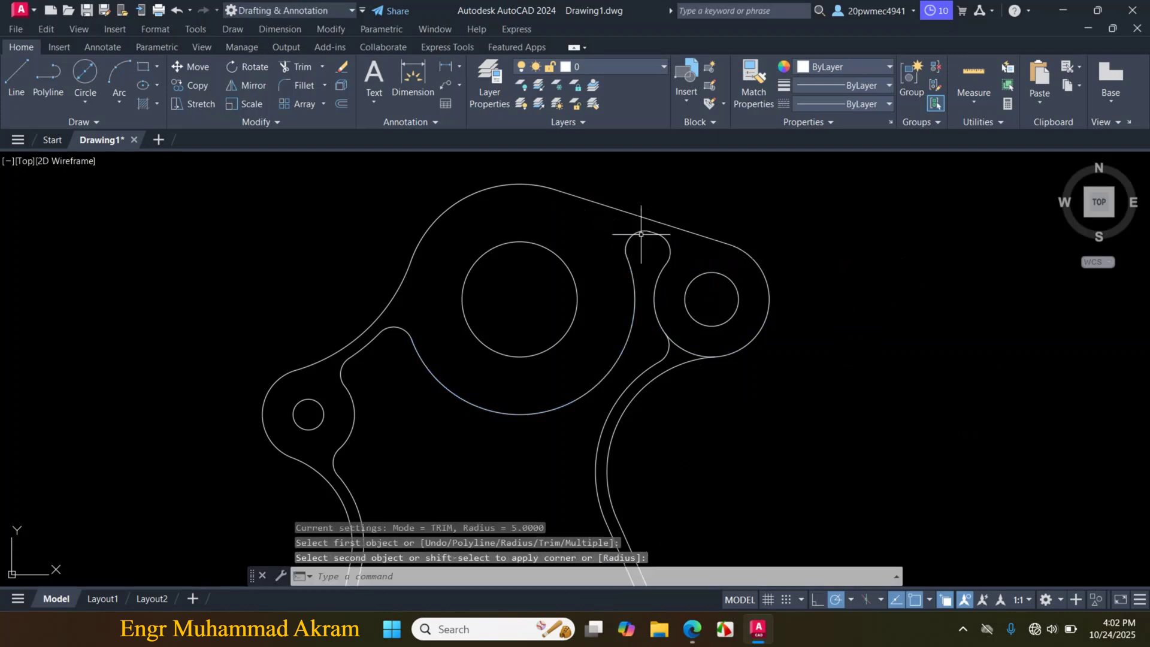
pyautogui.scroll(-2, 701, 180)
pyautogui.scroll(2, 708, 273)
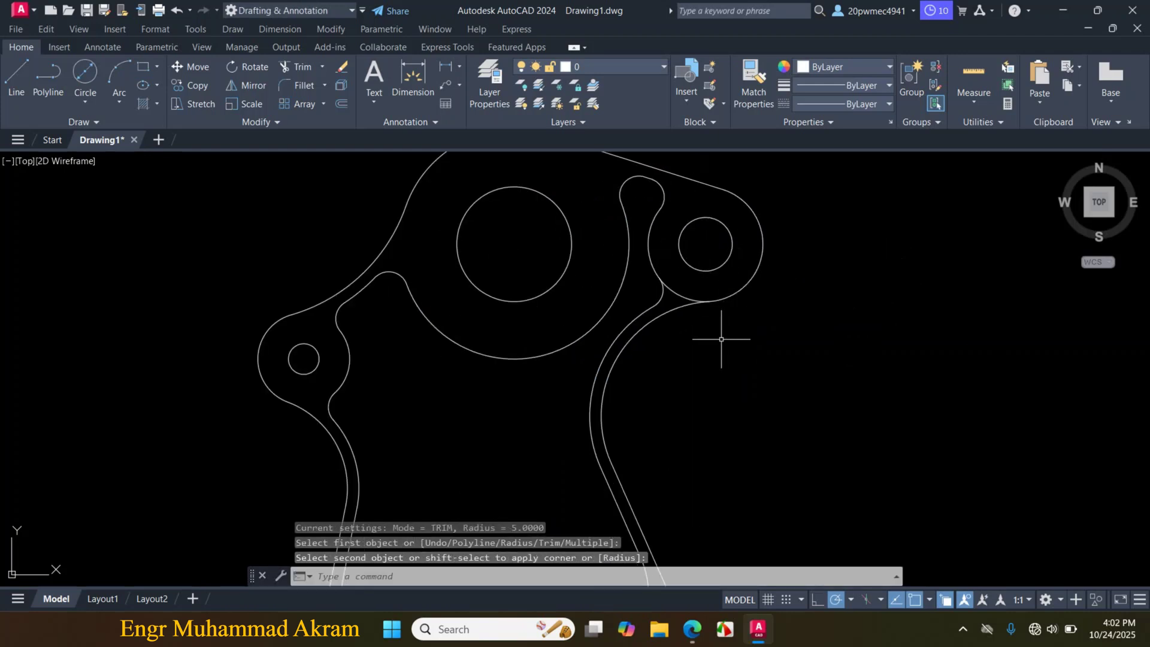
# Trim the right boss circle's lower segment between the inner R5 fillet and the outer R30 arc
pyautogui.write('tr')
pyautogui.press('Return')
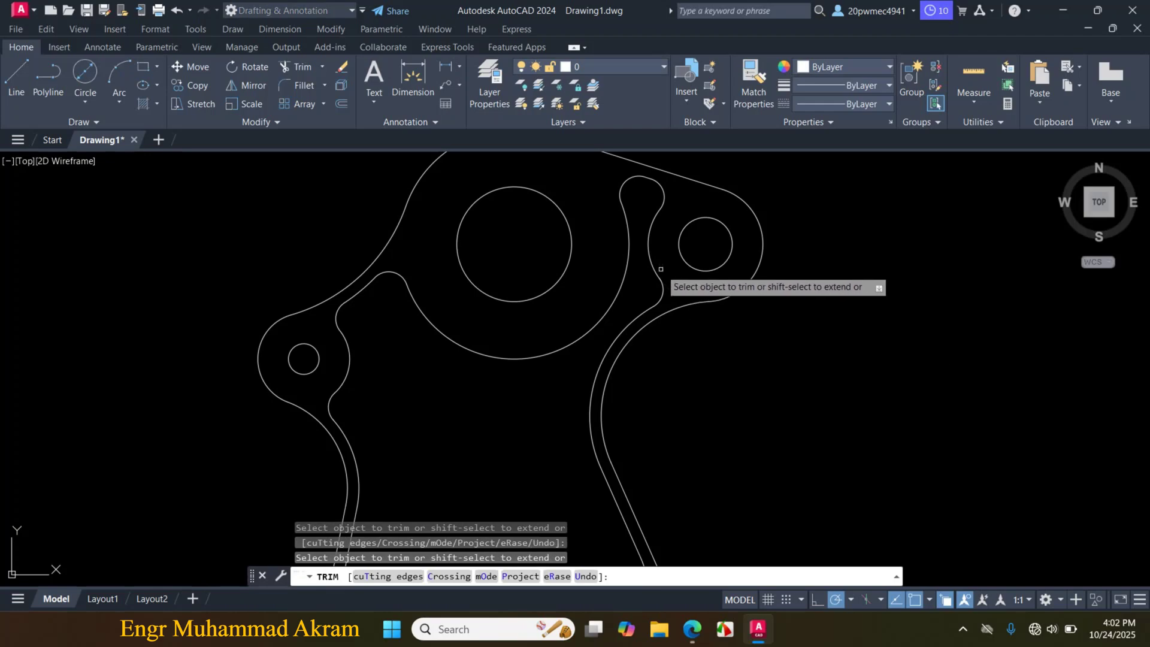
pyautogui.scroll(-2, 683, 296)
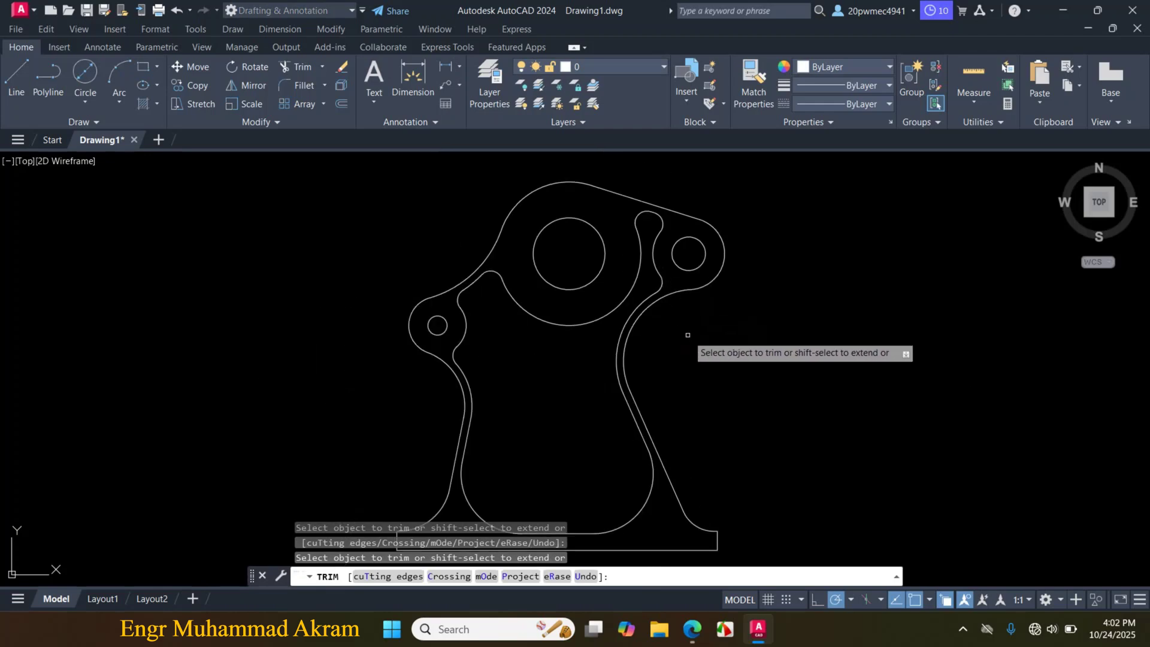
pyautogui.press('Escape')
# Check the triangular cutout's dimensions on the PDF, return to AutoCAD, and offset the right inner slanted line inward by 18
pyautogui.click(692, 629)
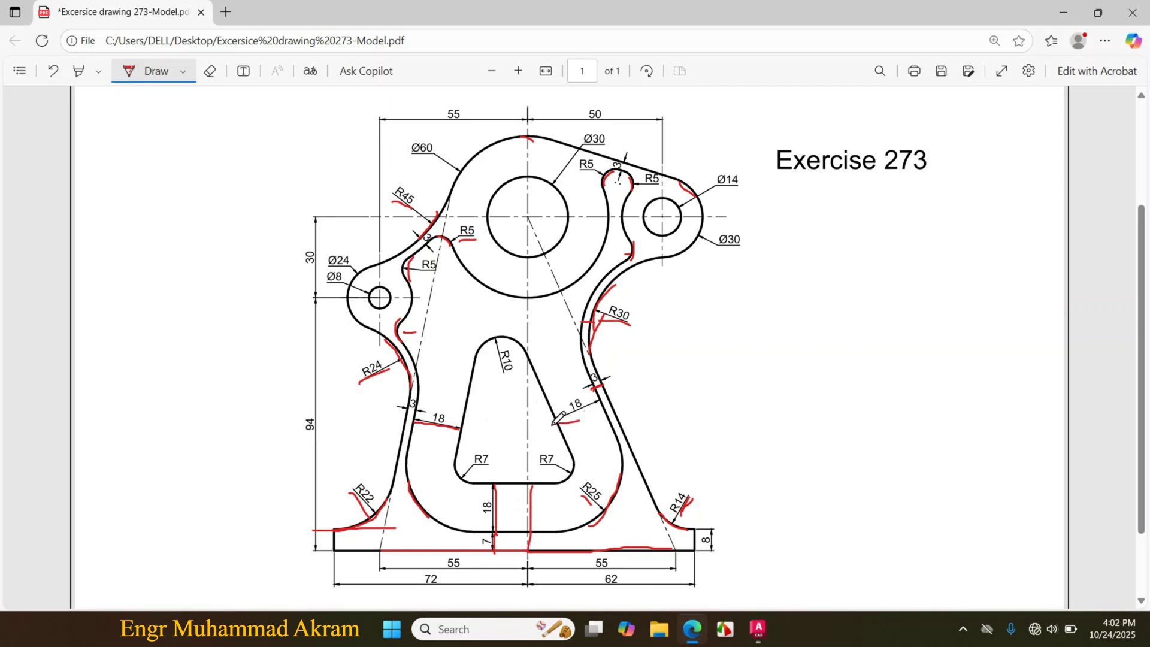
pyautogui.click(757, 629)
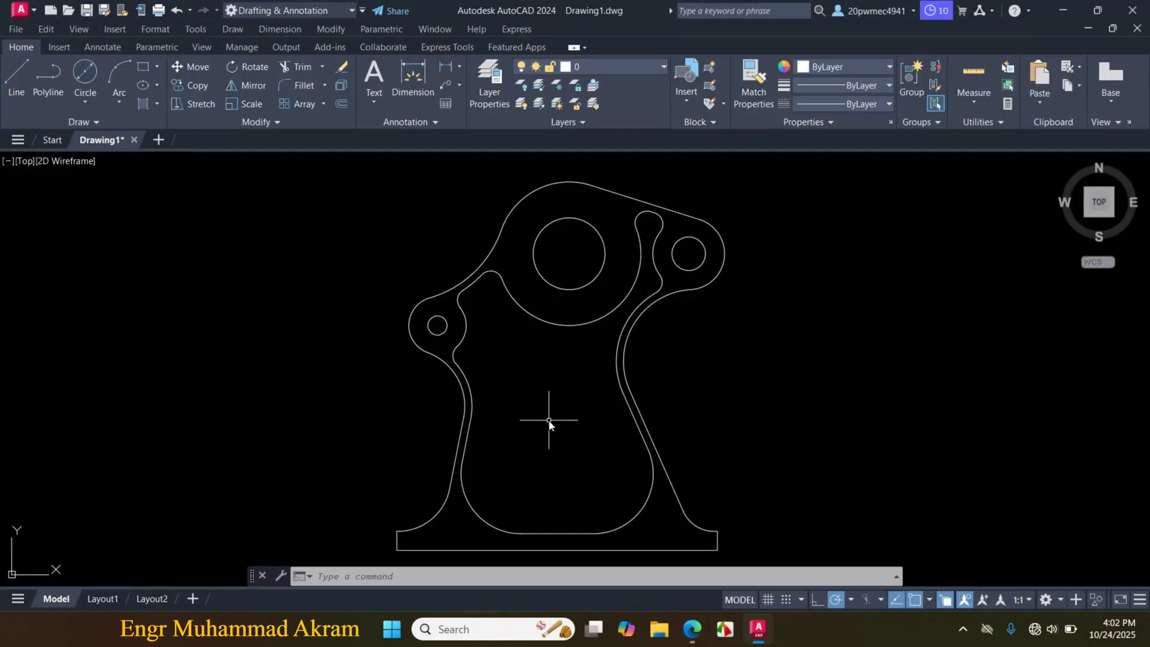
pyautogui.write('o')
pyautogui.press('Return')
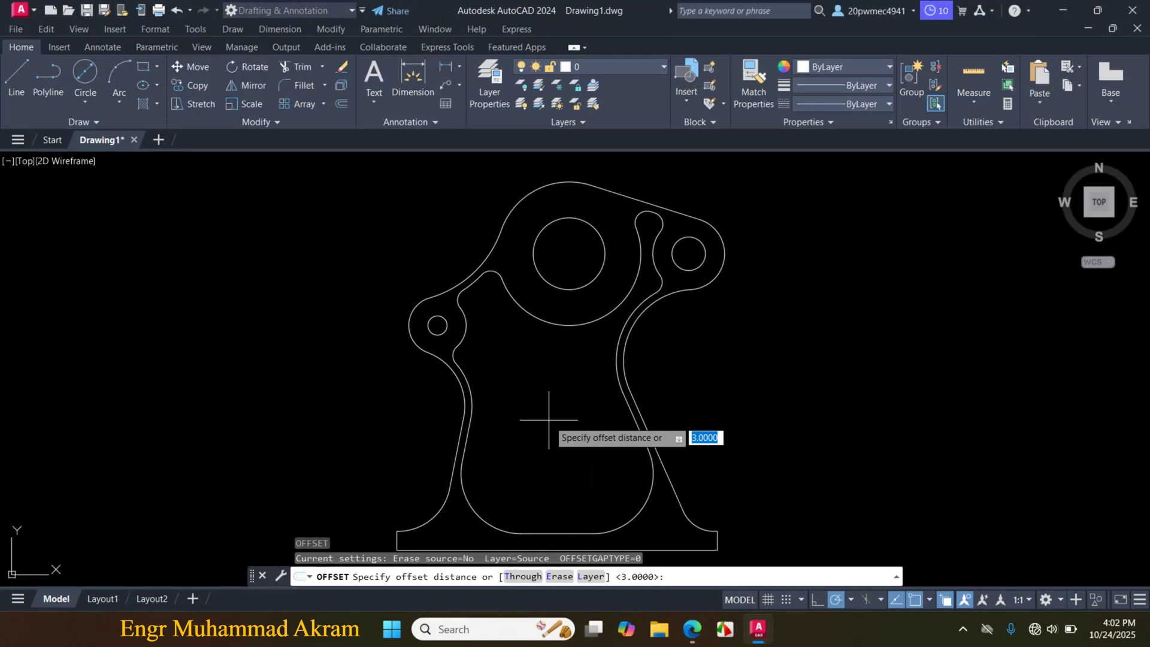
pyautogui.press('Return')
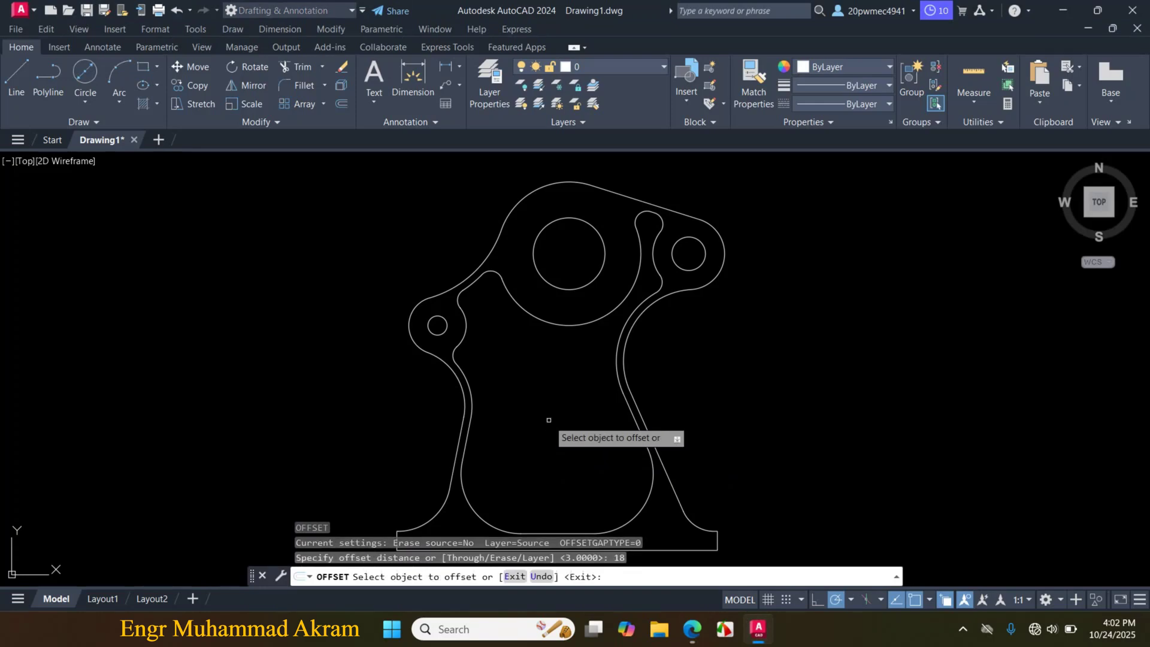
pyautogui.click(639, 423)
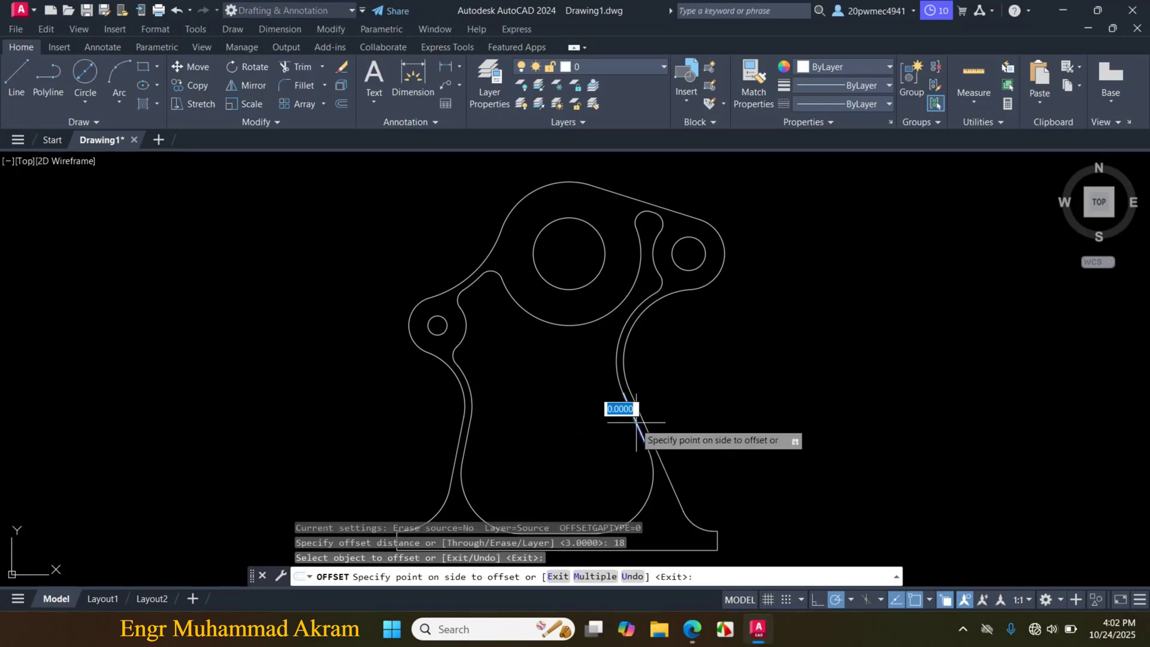
pyautogui.click(557, 437)
pyautogui.scroll(-2, 577, 449)
pyautogui.scroll(2, 570, 508)
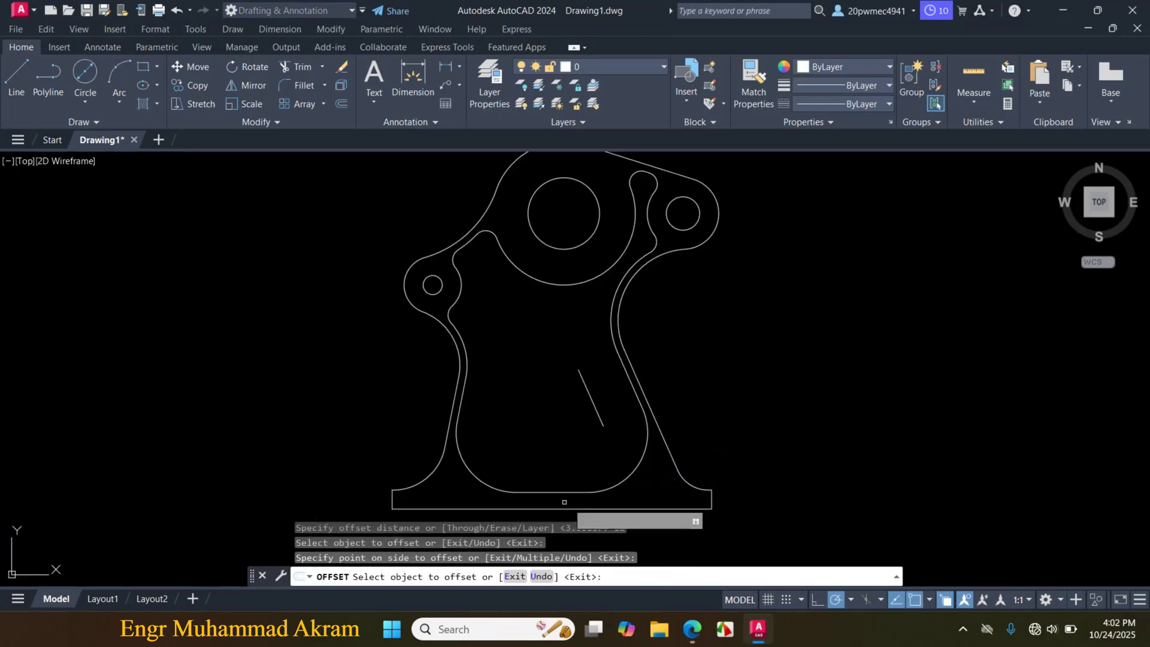
# Offset the inner contour's bottom line upward and its left slanted line inward by 18
pyautogui.click(555, 491)
pyautogui.click(551, 412)
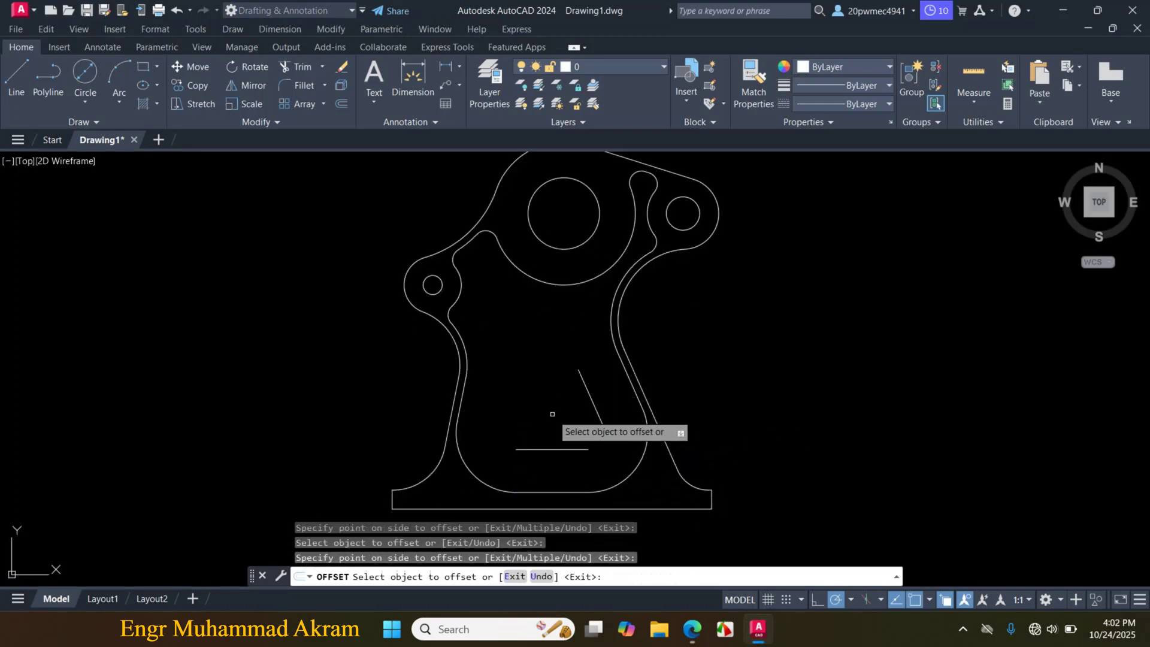
pyautogui.click(464, 390)
pyautogui.click(542, 396)
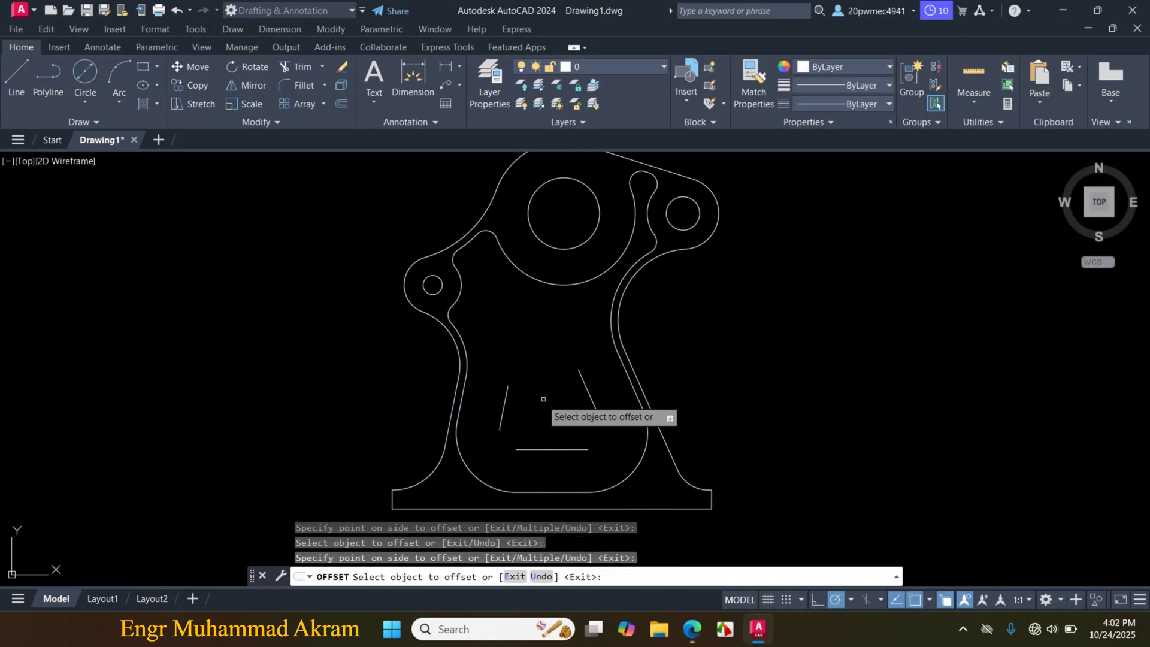
pyautogui.press('Escape')
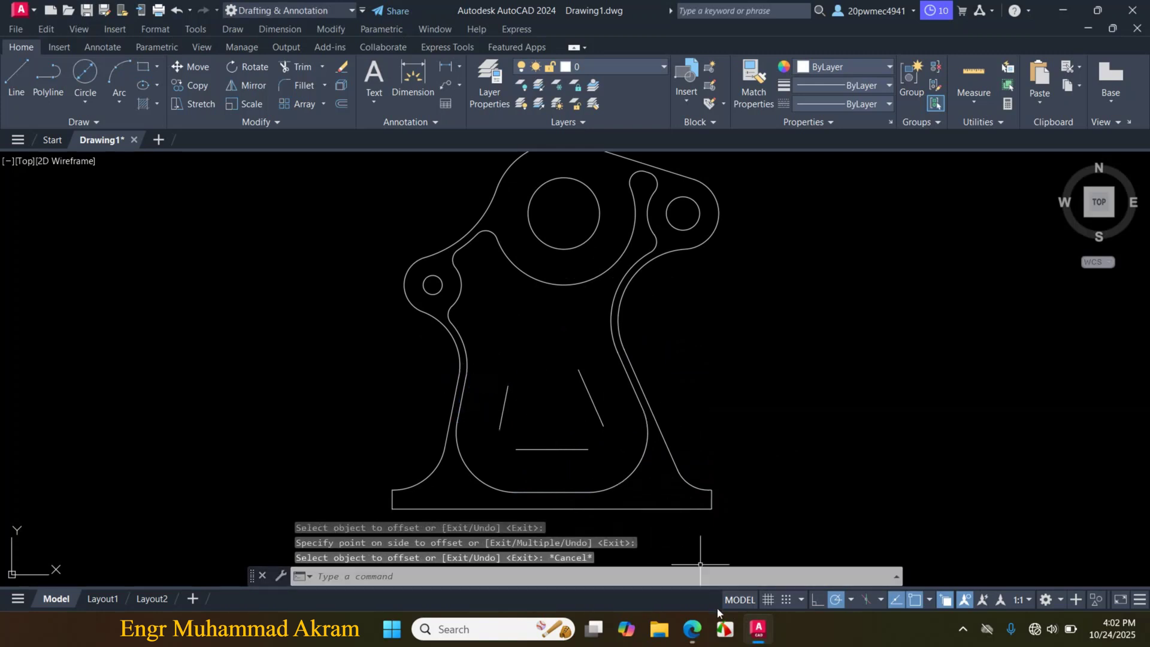
# Check the cutout's corner radii on the PDF, return to AutoCAD, and fillet the cutout's lower right corner with radius 7
pyautogui.moveTo(696, 632)
pyautogui.click(682, 598)
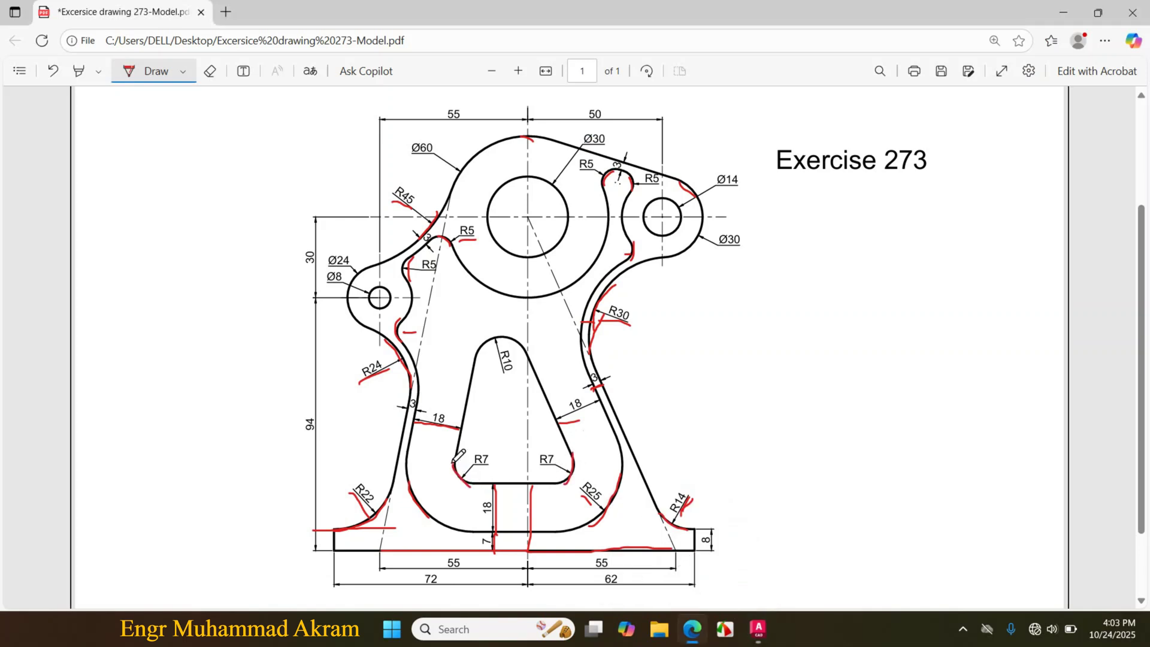
pyautogui.click(758, 628)
pyautogui.scroll(2, 580, 413)
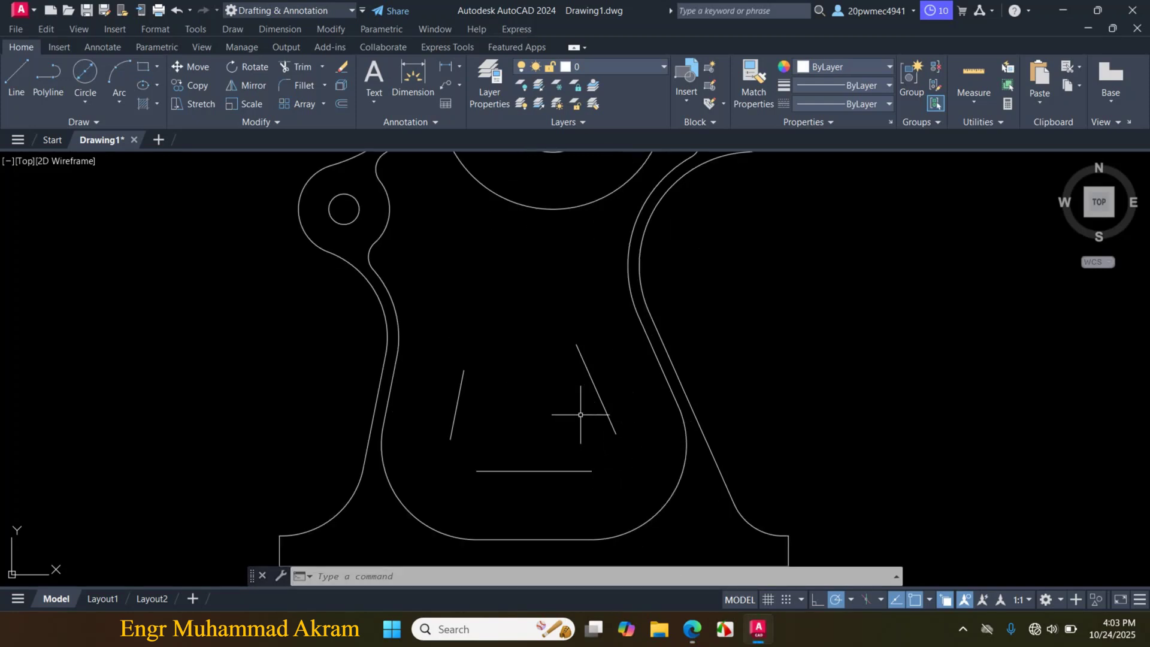
pyautogui.write('f')
pyautogui.press('Return')
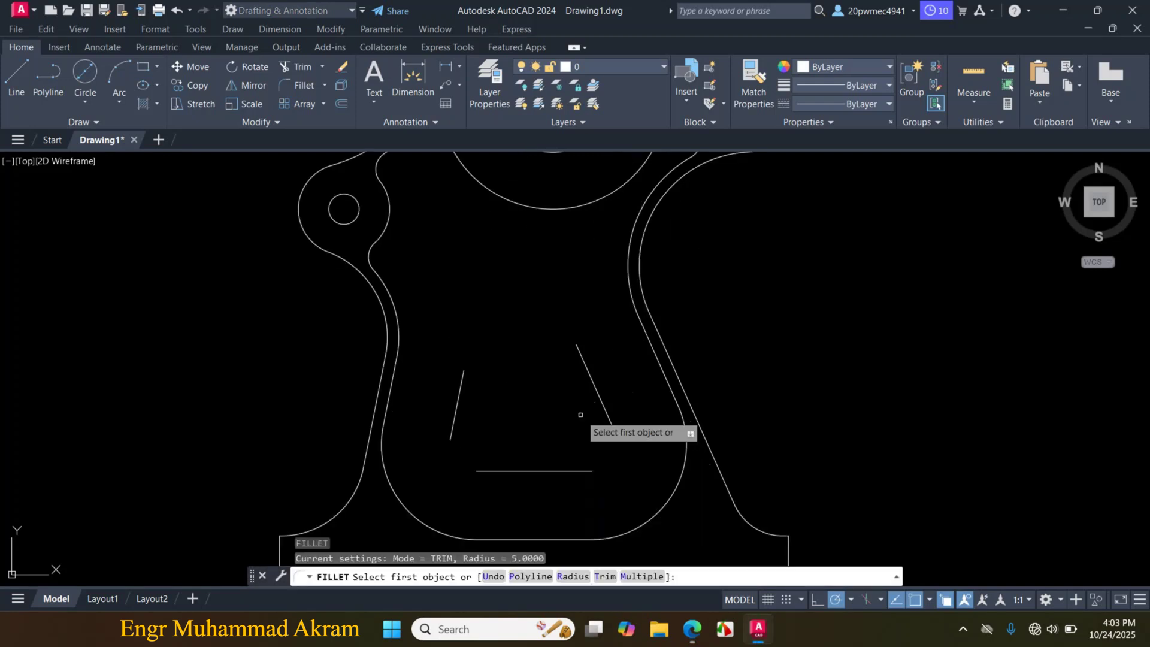
pyautogui.click(573, 576)
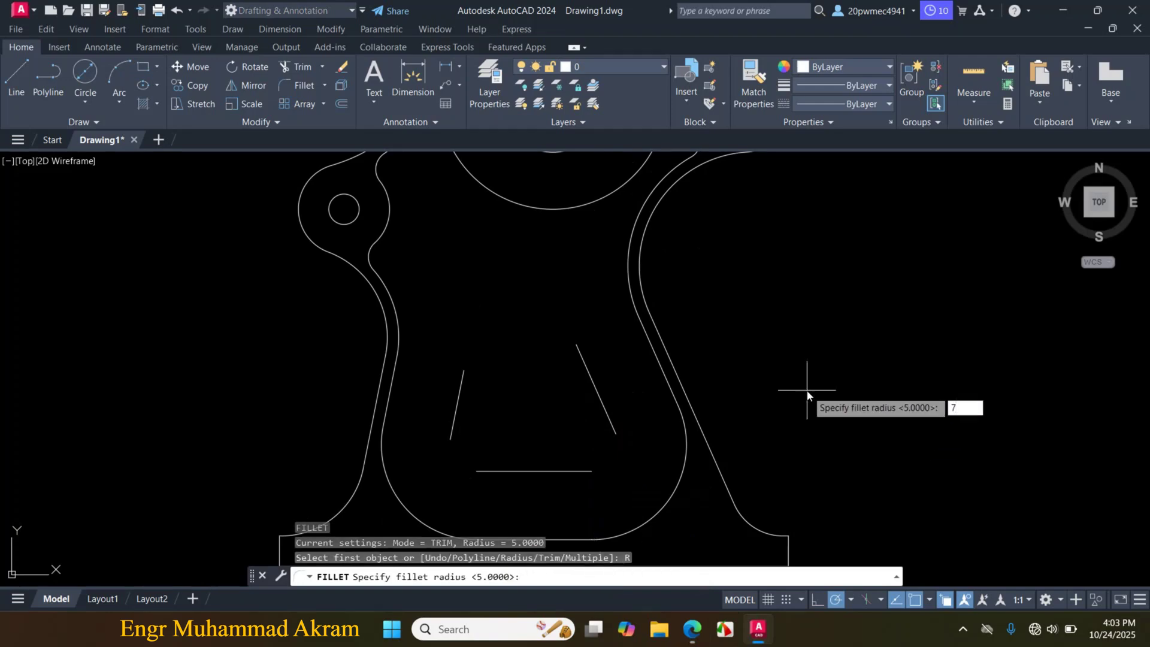
pyautogui.write('7')
pyautogui.press('Return')
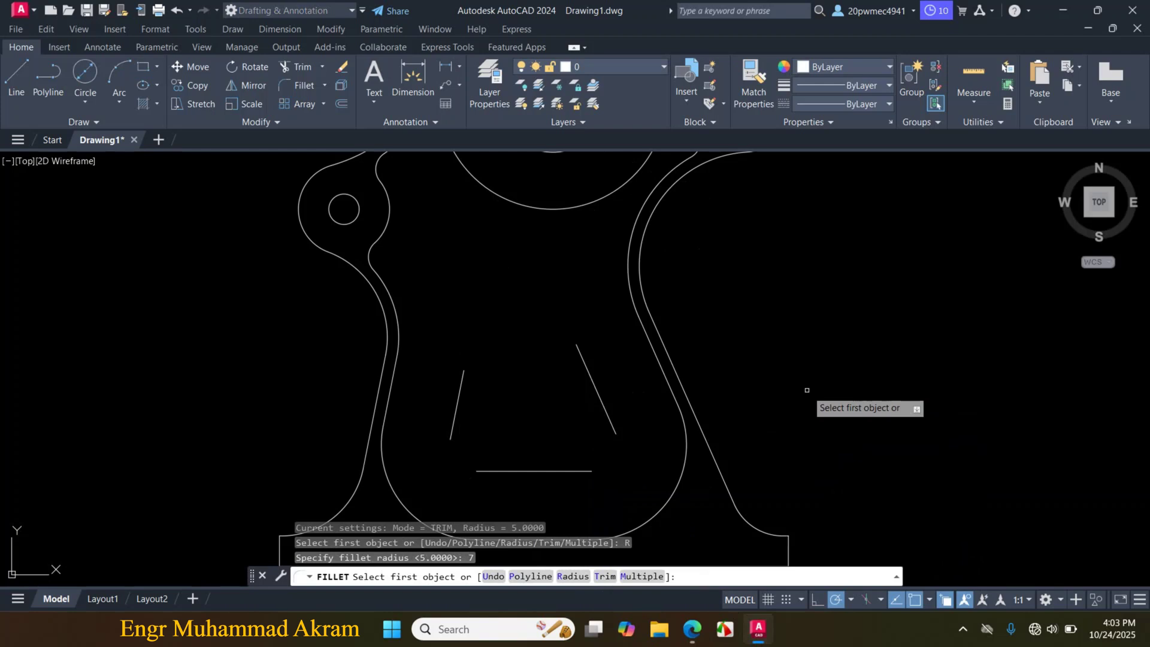
pyautogui.click(601, 403)
pyautogui.click(570, 471)
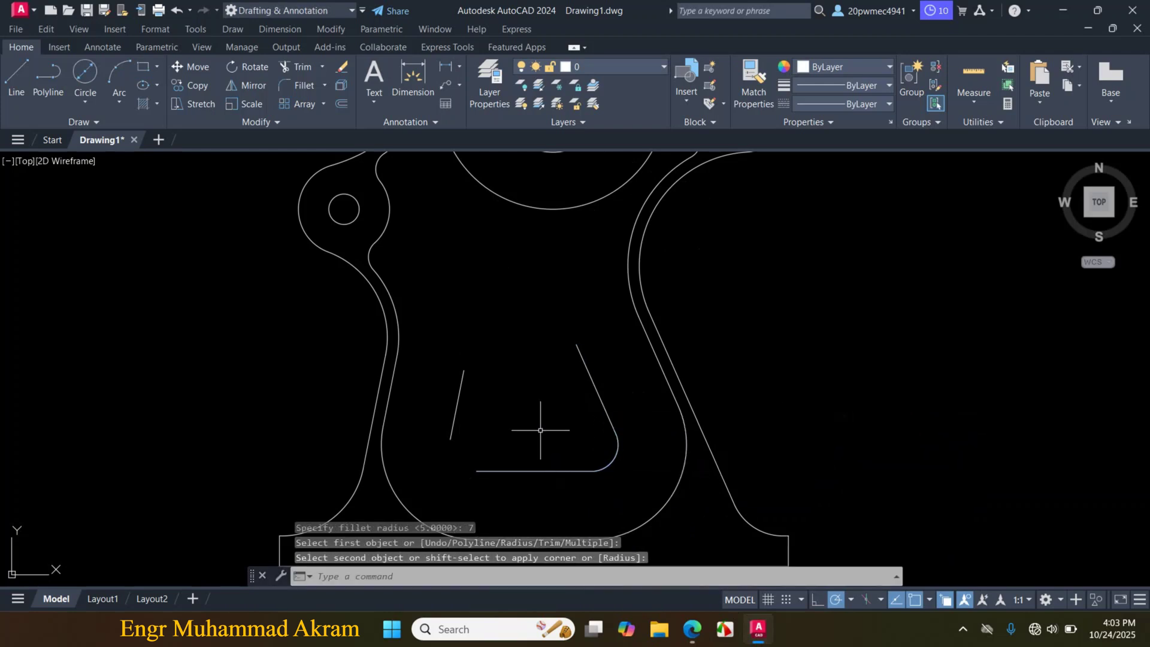
# Fillet the cutout's left slanted line and bottom line with the same radius of 7
pyautogui.press('Return')
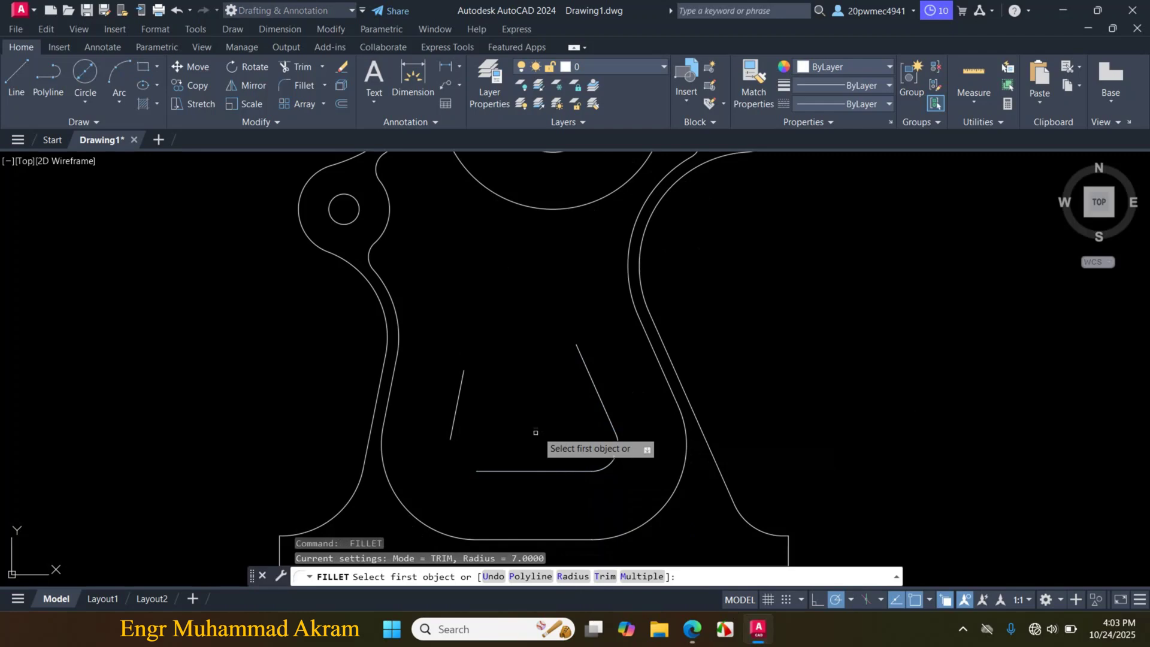
pyautogui.click(454, 416)
pyautogui.click(488, 469)
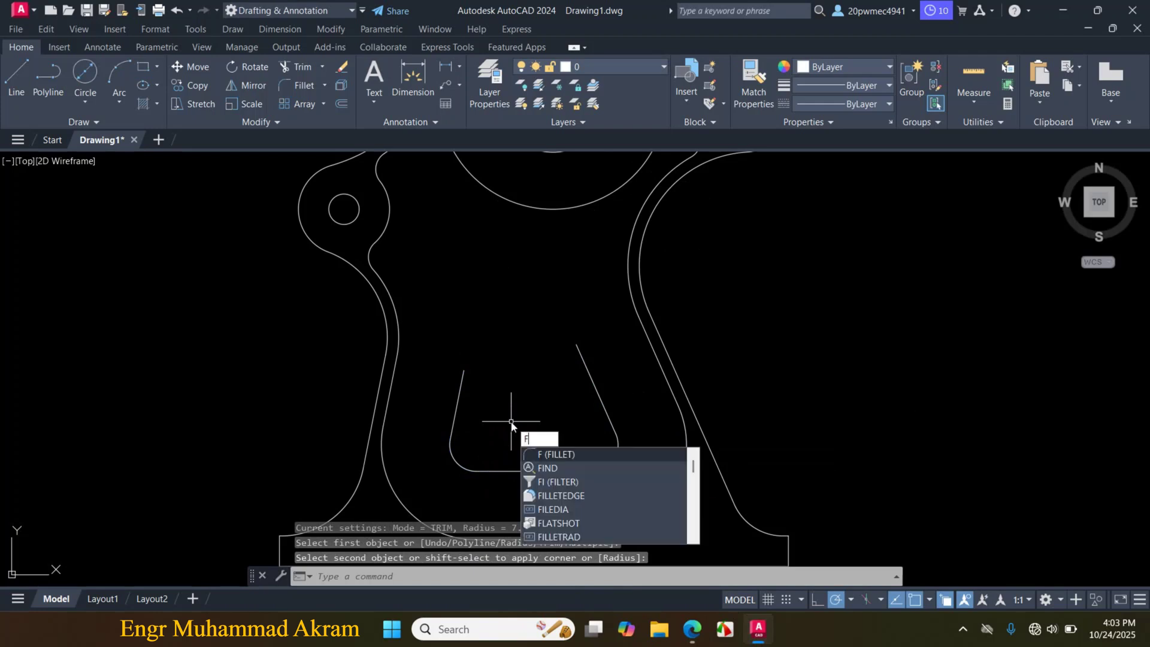
# Fillet the cutout's two slanted lines at the apex with a radius of 10
pyautogui.press('Return')
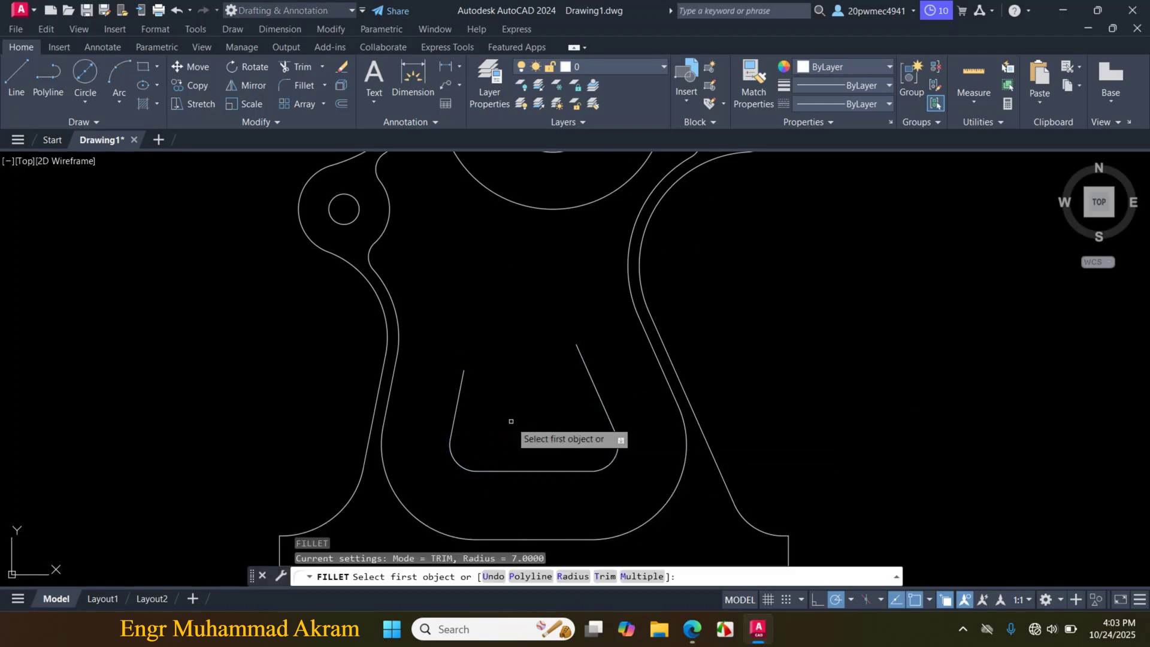
pyautogui.click(570, 576)
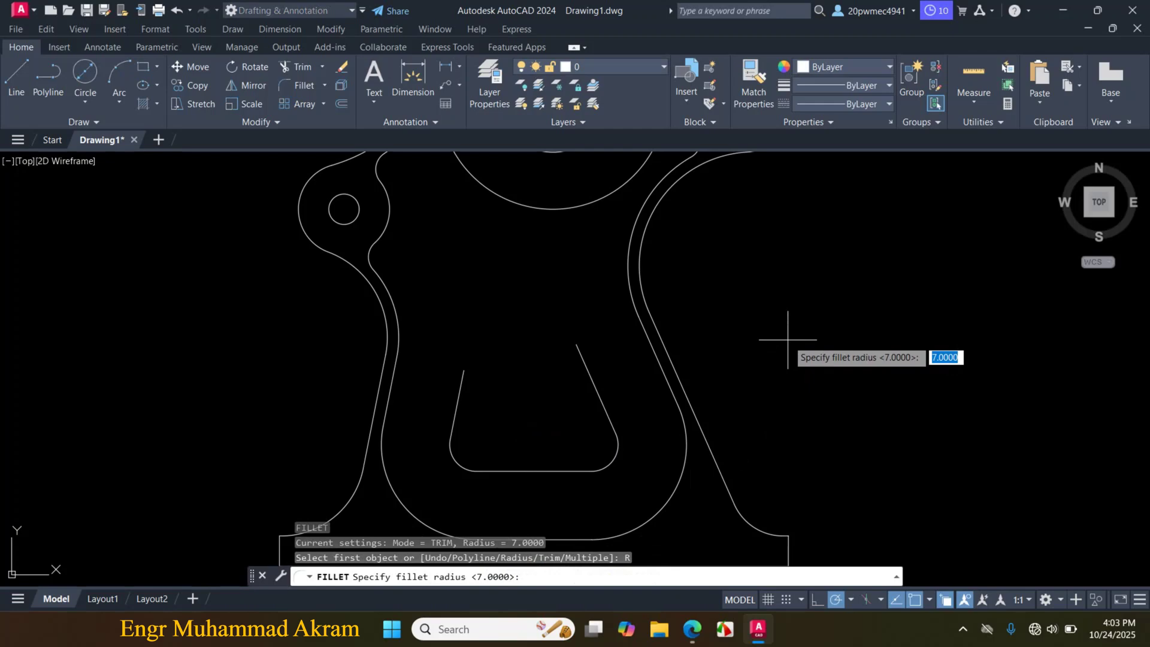
pyautogui.press('Return')
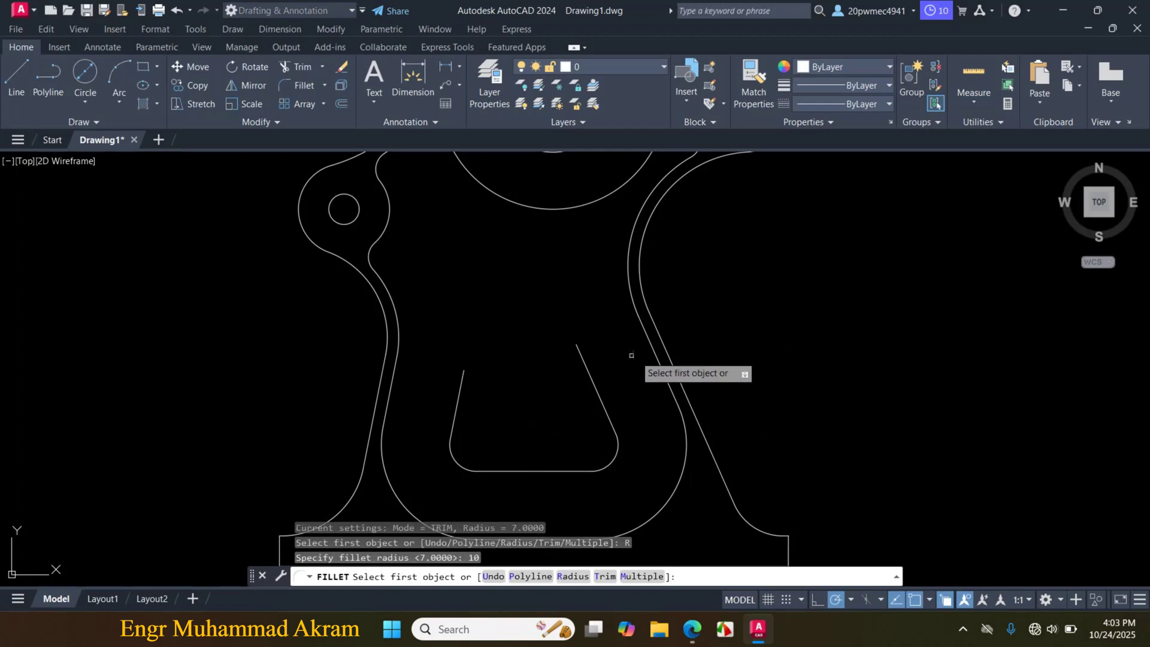
pyautogui.click(584, 361)
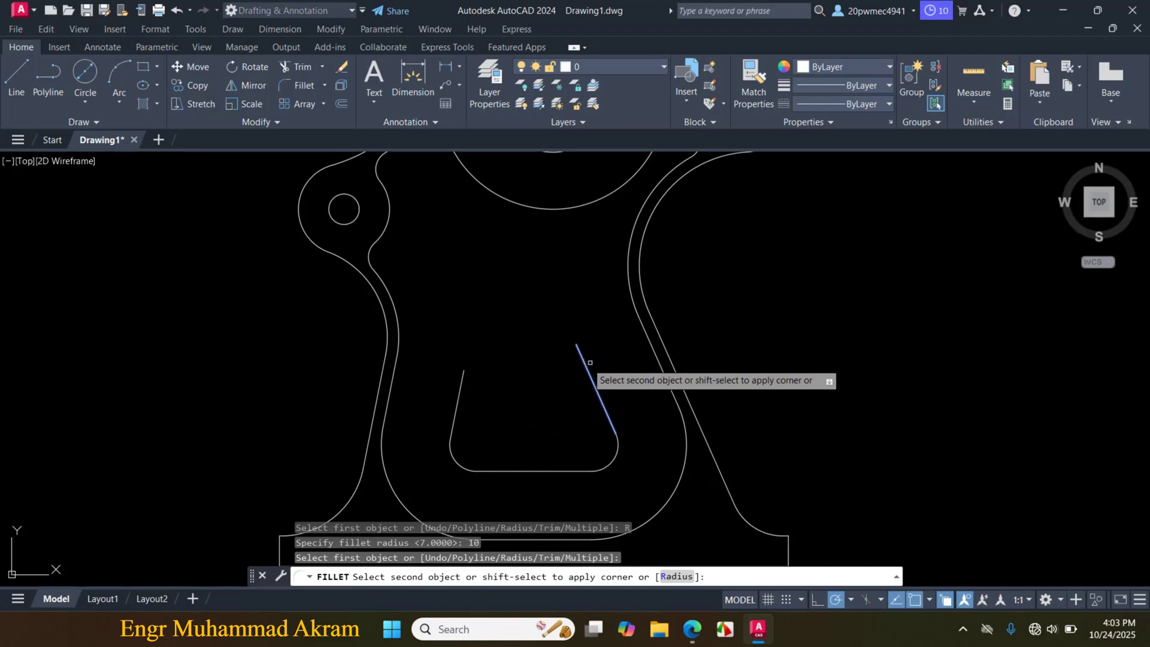
pyautogui.click(459, 395)
# Check the centre lines on the PDF, return to AutoCAD, and draw a vertical centre line through the right boss hole, extending beyond the outline
pyautogui.scroll(-4, 486, 322)
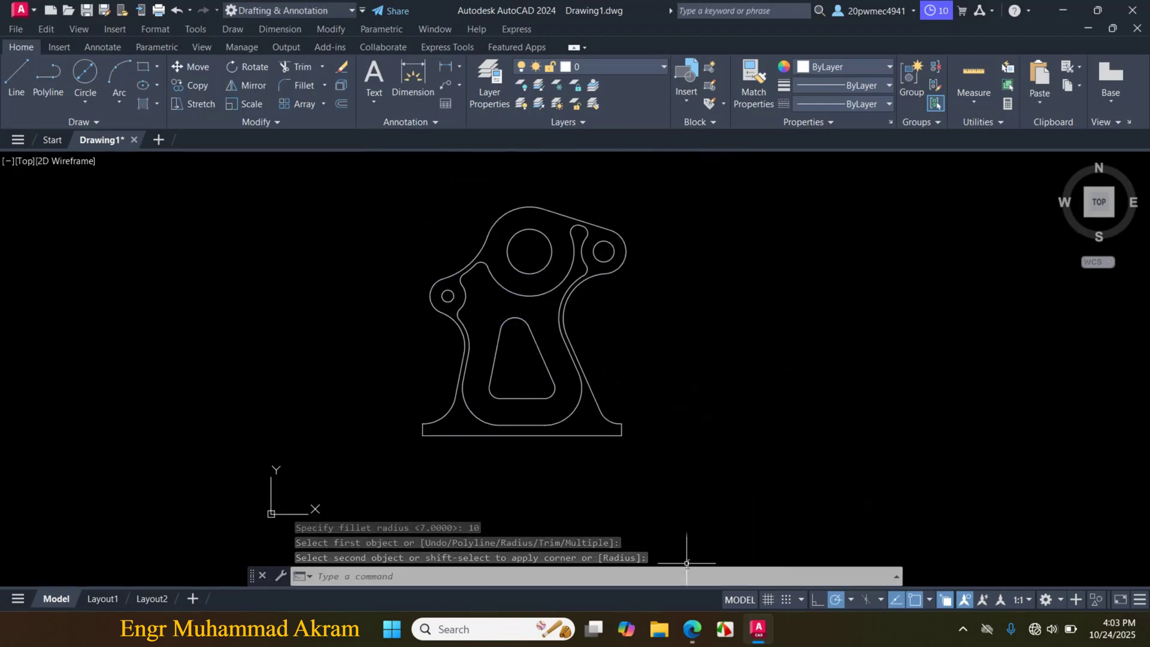
pyautogui.hotkey('alt', 'Tab')
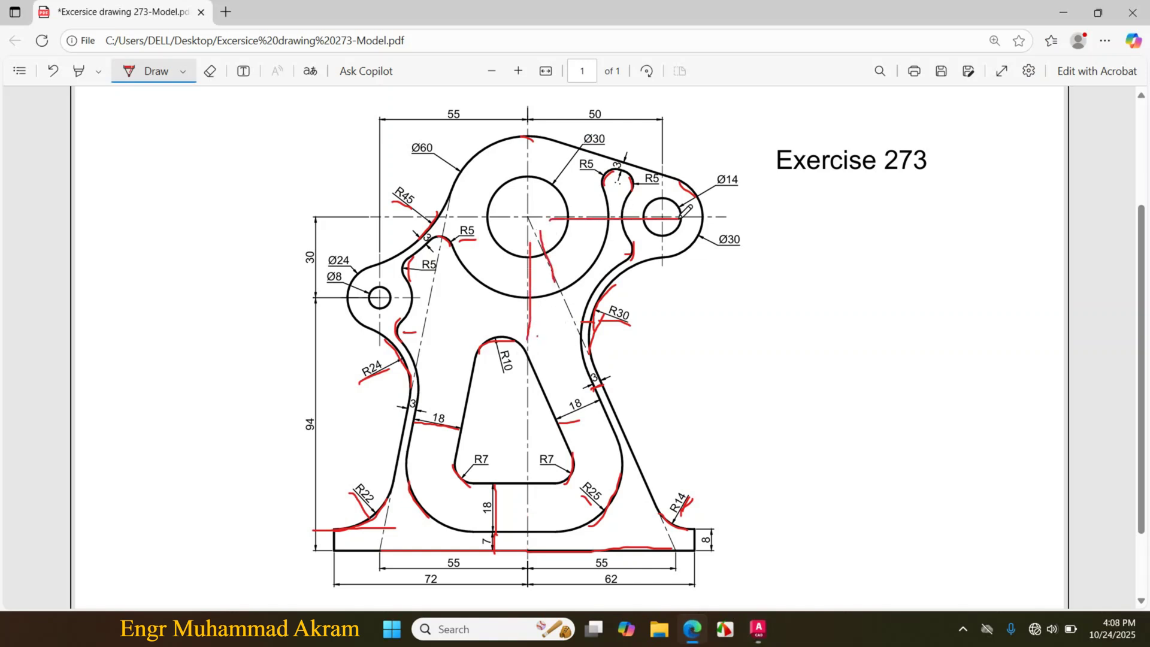
pyautogui.hotkey('alt', 'Tab')
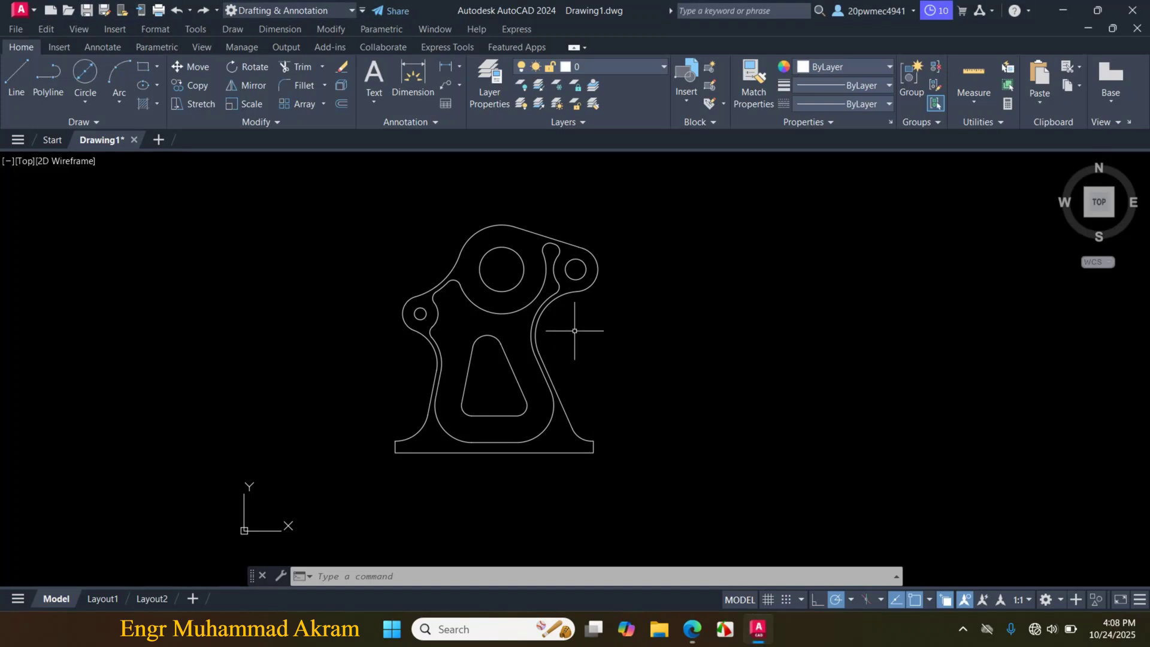
pyautogui.write('l')
pyautogui.press('Return')
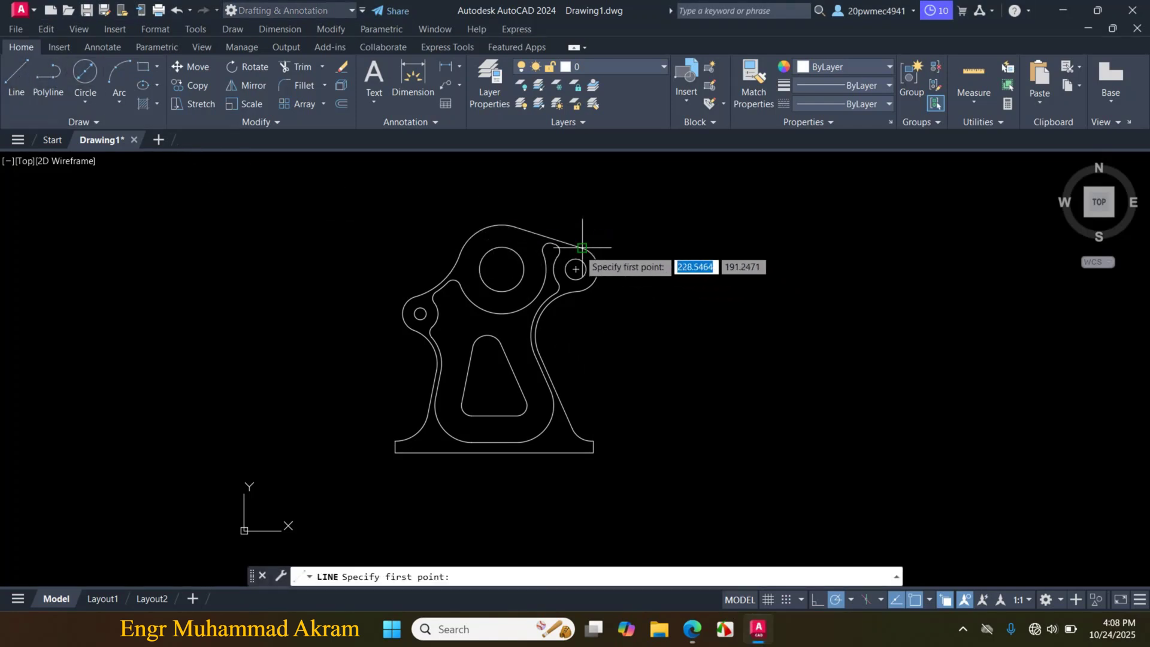
pyautogui.scroll(6, 580, 251)
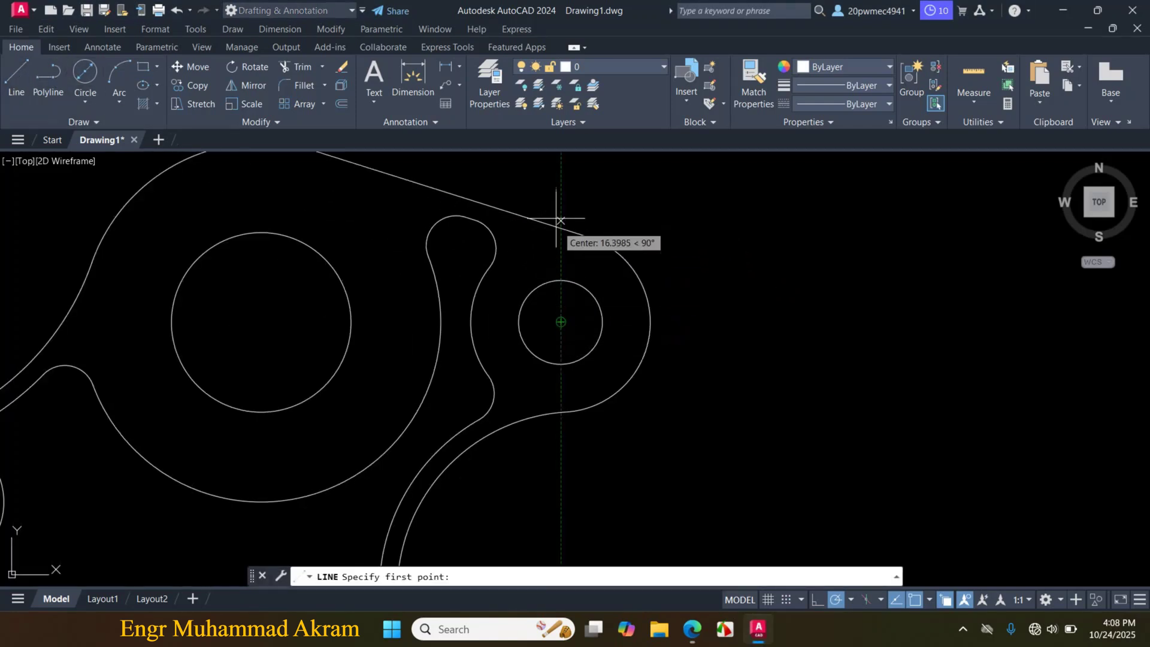
pyautogui.click(560, 190)
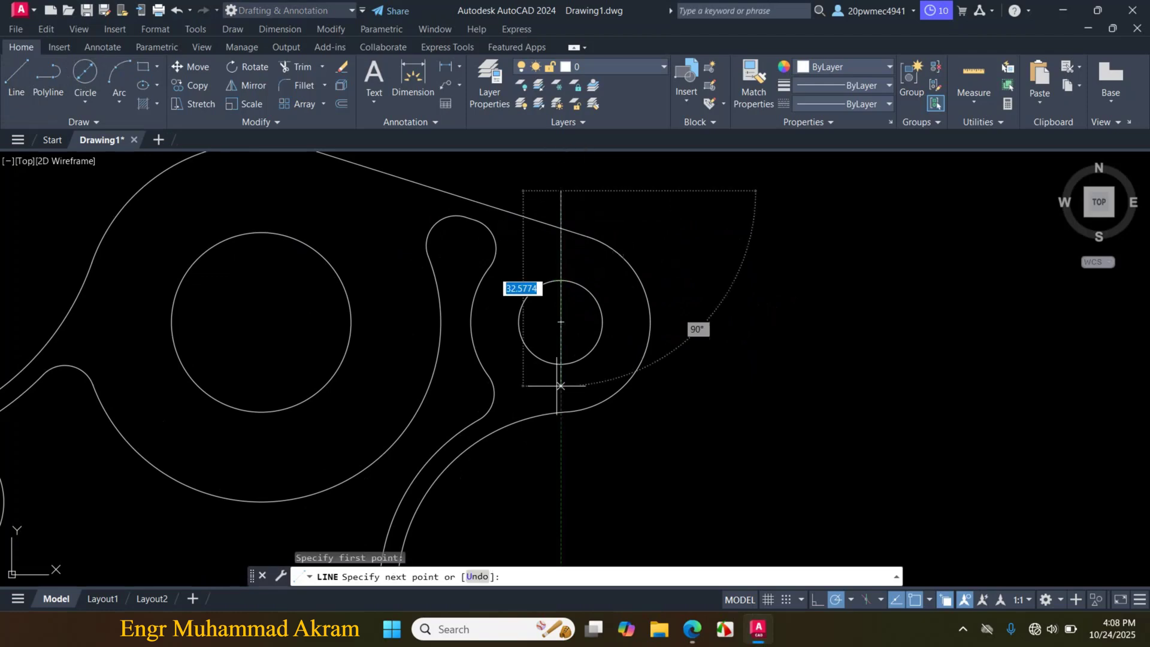
pyautogui.click(560, 483)
pyautogui.press('Escape')
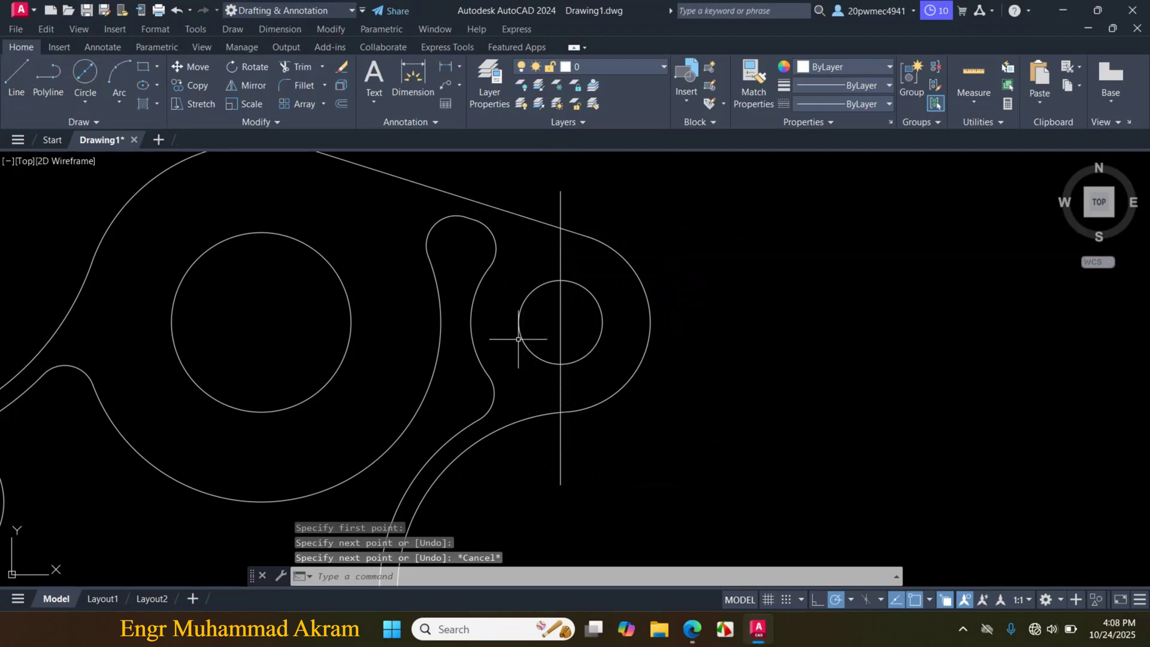
# Draw a horizontal centre line about 37 mm long through the centre of the right boss hole
pyautogui.click(16, 77)
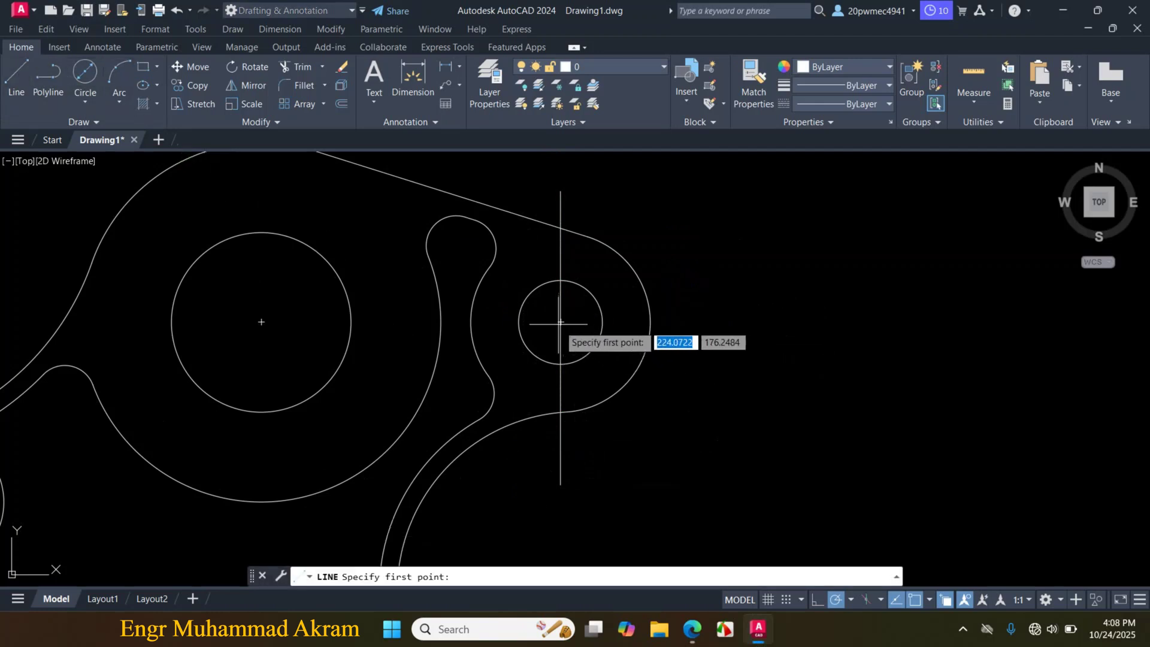
pyautogui.click(684, 322)
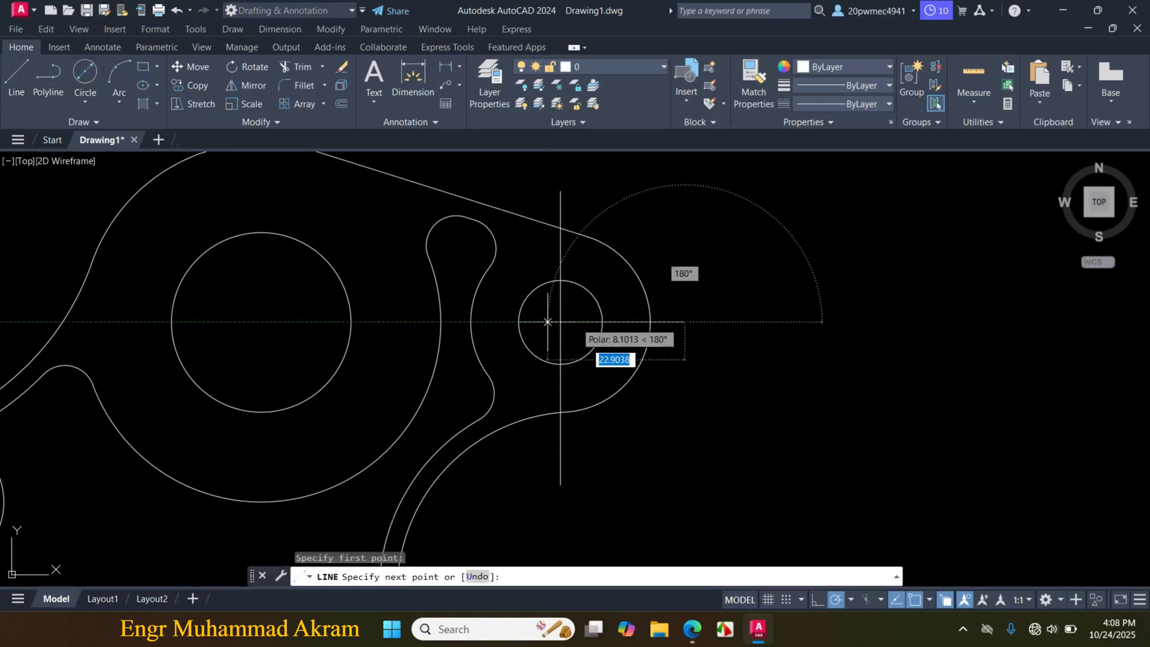
pyautogui.click(459, 322)
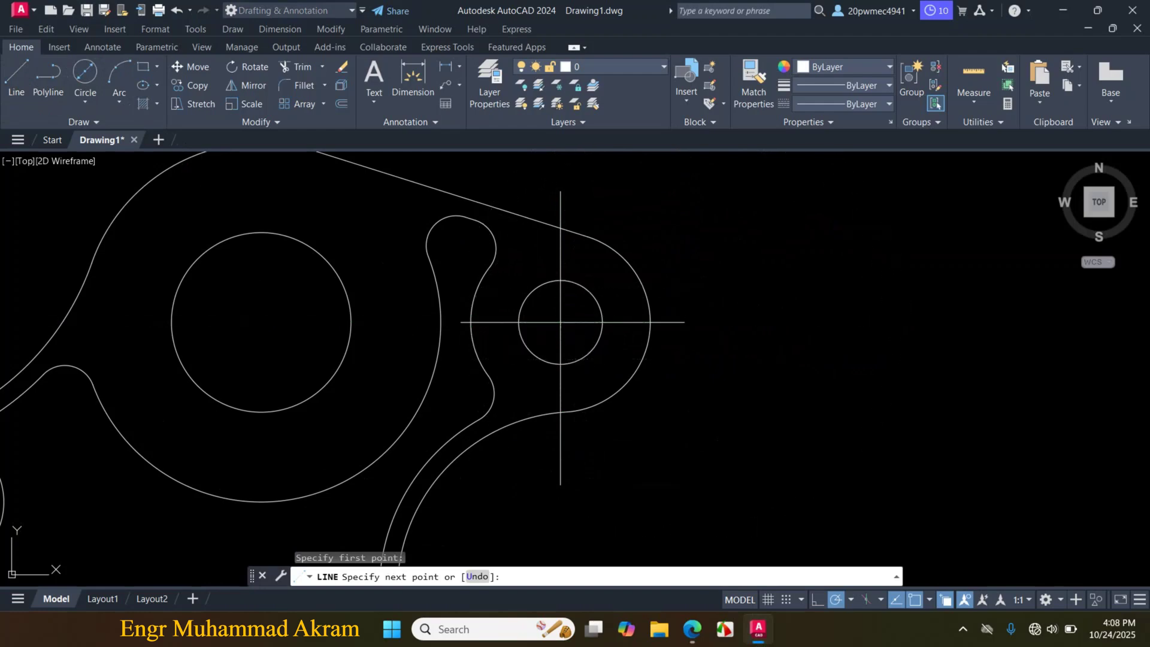
pyautogui.press('Escape')
# Draw a vertical centre line through the large central hole, from above the top arc to below the base
pyautogui.scroll(-3, 698, 326)
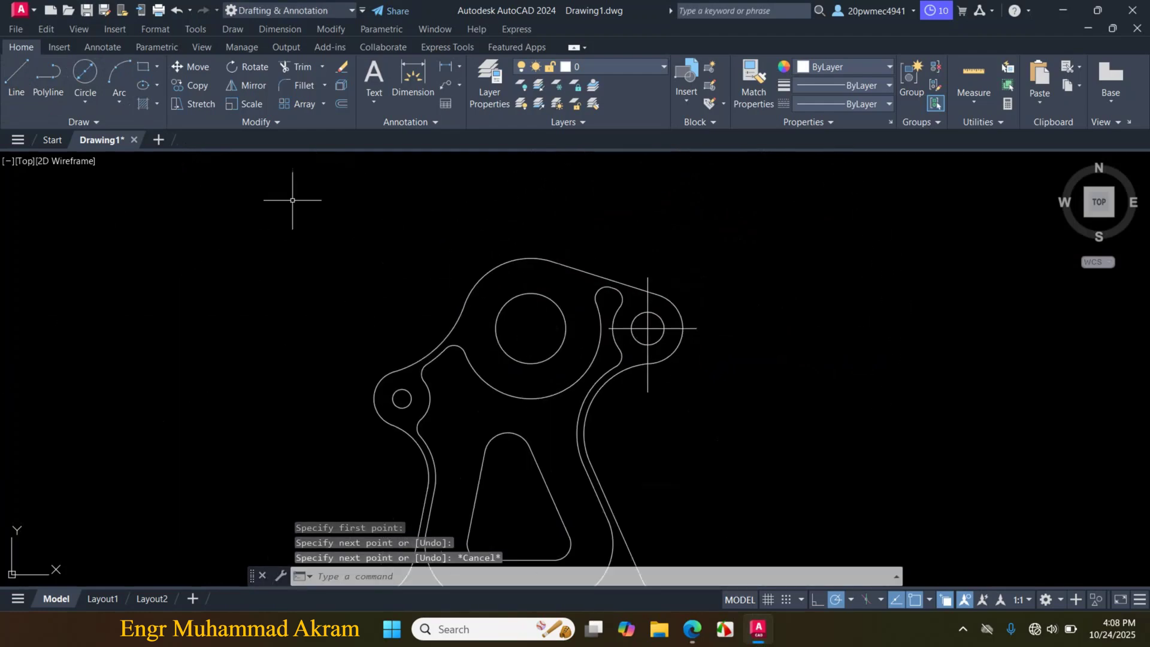
pyautogui.click(18, 84)
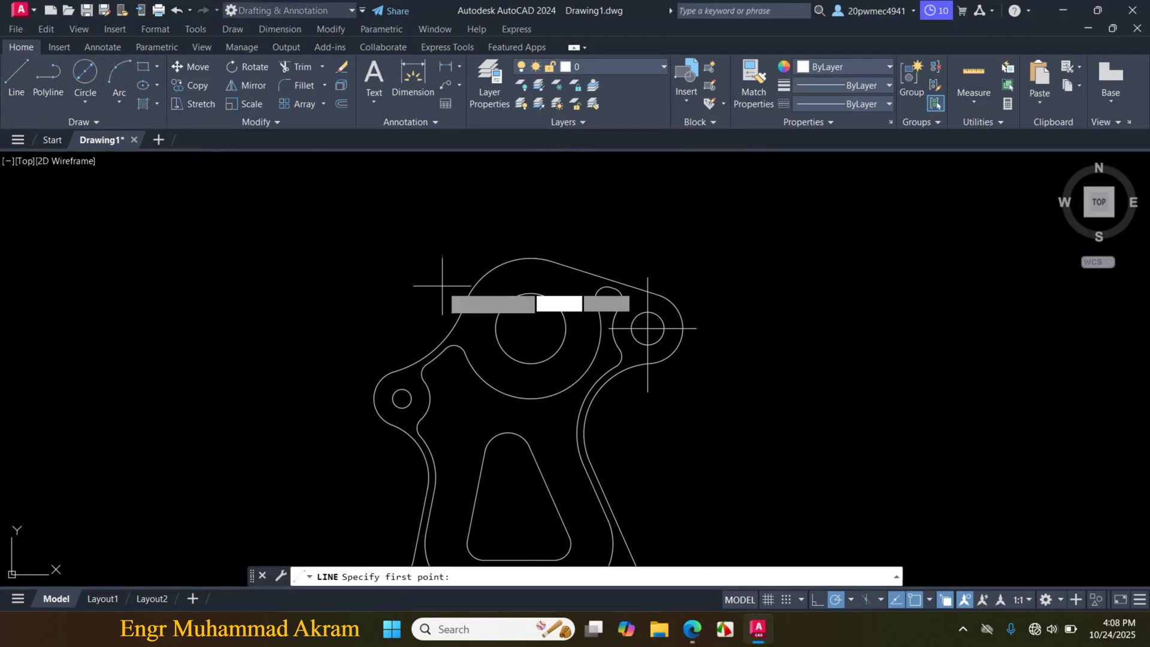
pyautogui.click(530, 239)
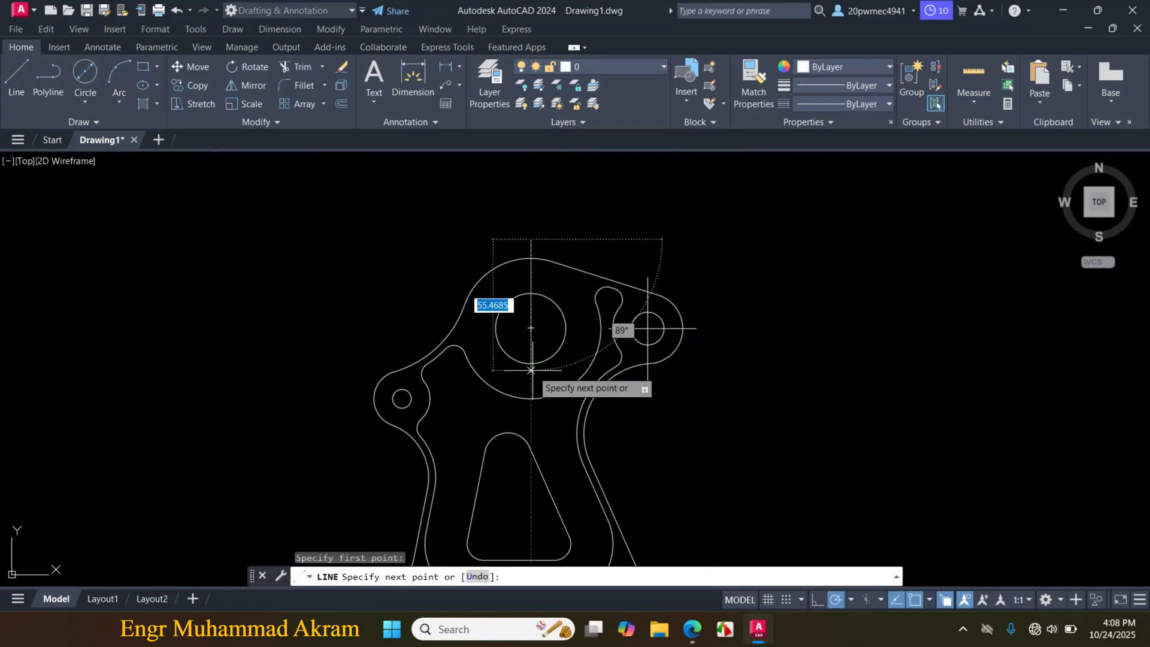
pyautogui.scroll(-3, 531, 249)
pyautogui.scroll(3, 530, 401)
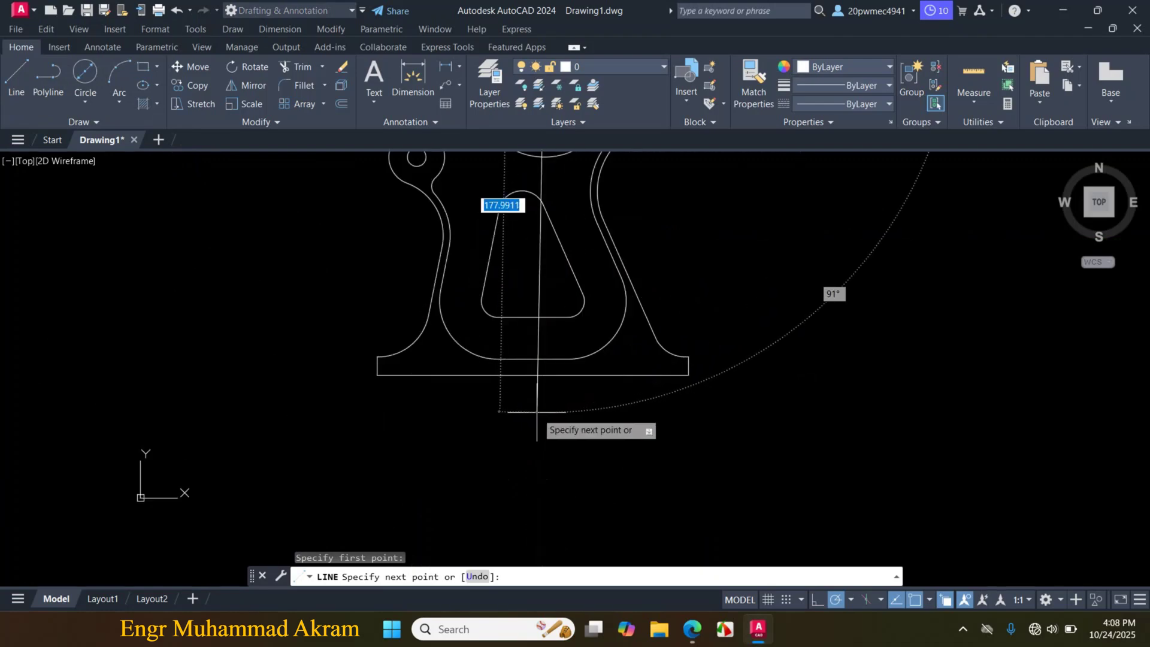
pyautogui.click(544, 413)
pyautogui.press('Escape')
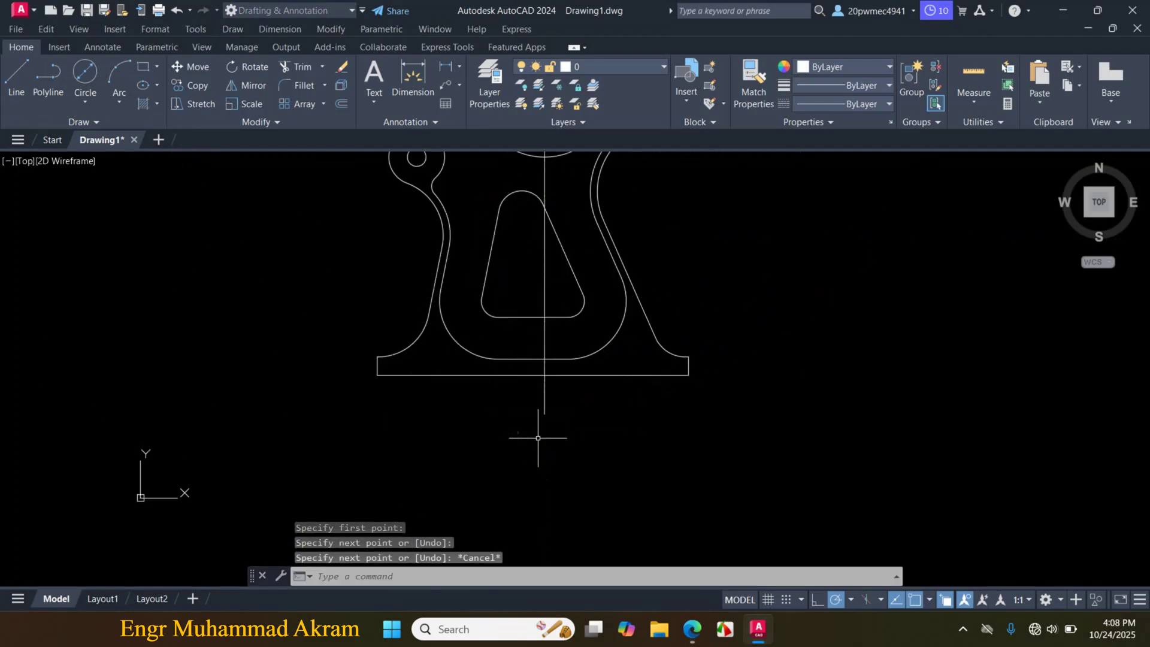
# Stretch the right boss's horizontal centre line leftward through the large hole's centre and past the outer arc
pyautogui.scroll(-5, 527, 413)
pyautogui.scroll(6, 557, 294)
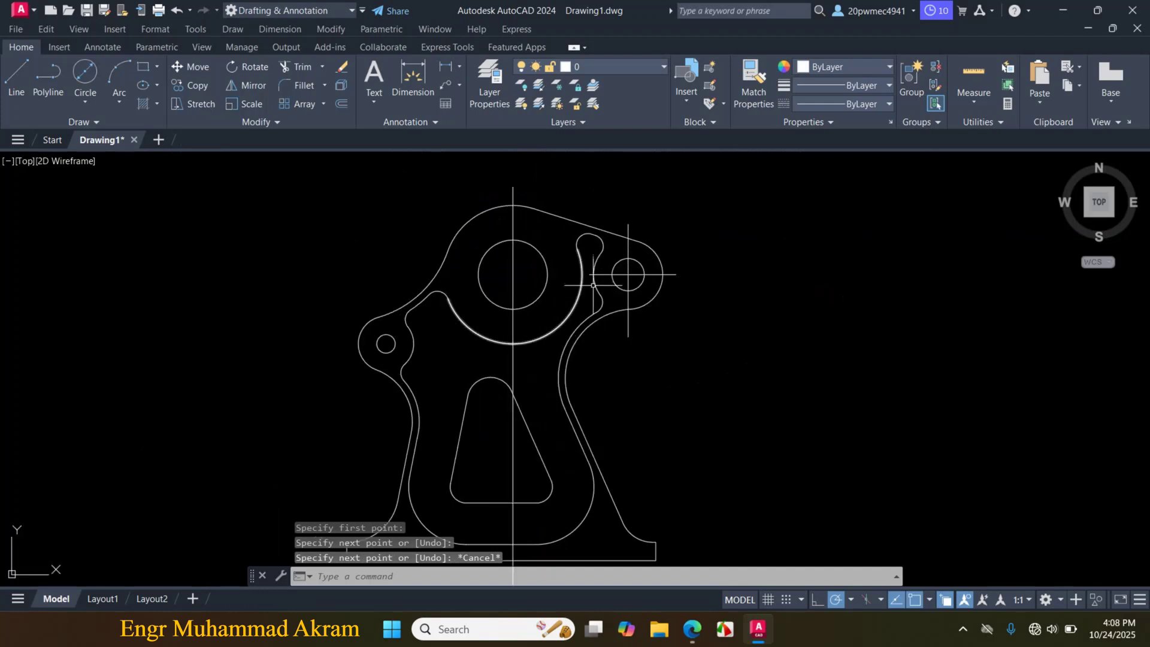
pyautogui.click(590, 273)
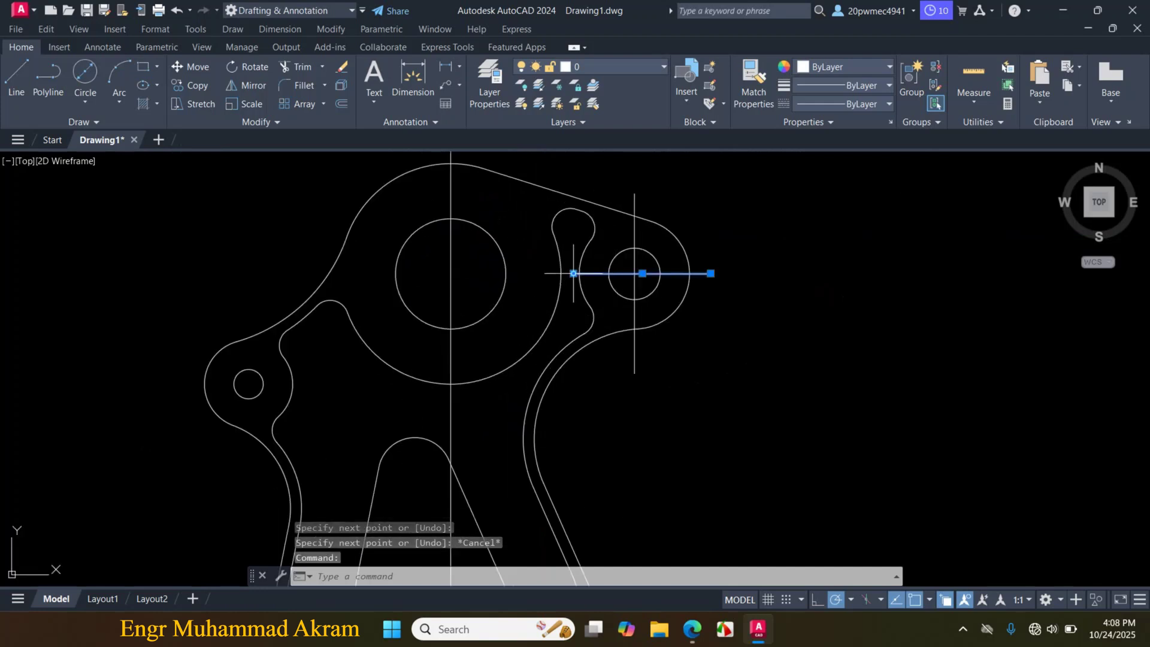
pyautogui.click(573, 274)
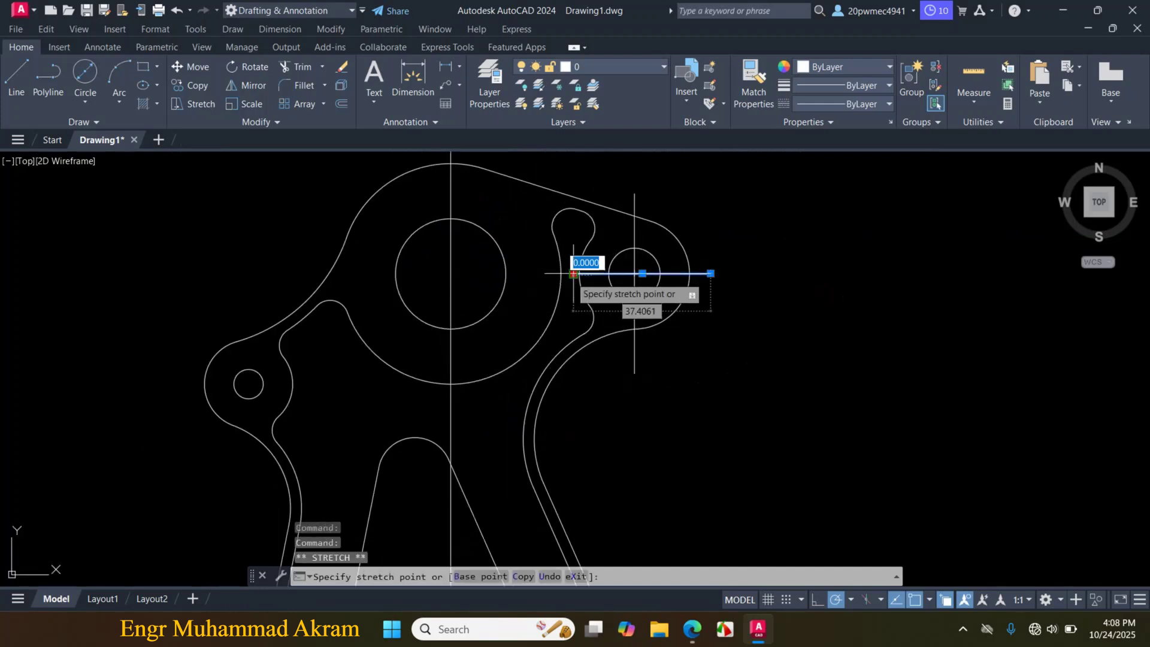
pyautogui.click(285, 274)
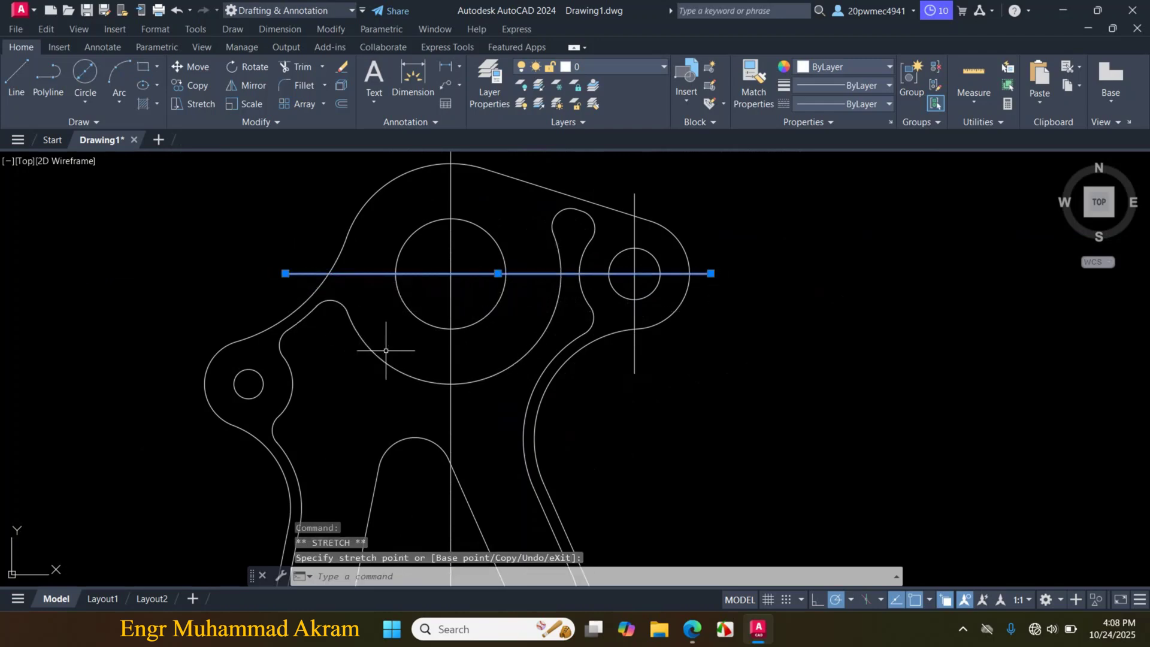
pyautogui.press('Escape')
# Draw a vertical centre line about 42 mm long through the left boss hole, extending past the outline above and below
pyautogui.click(20, 79)
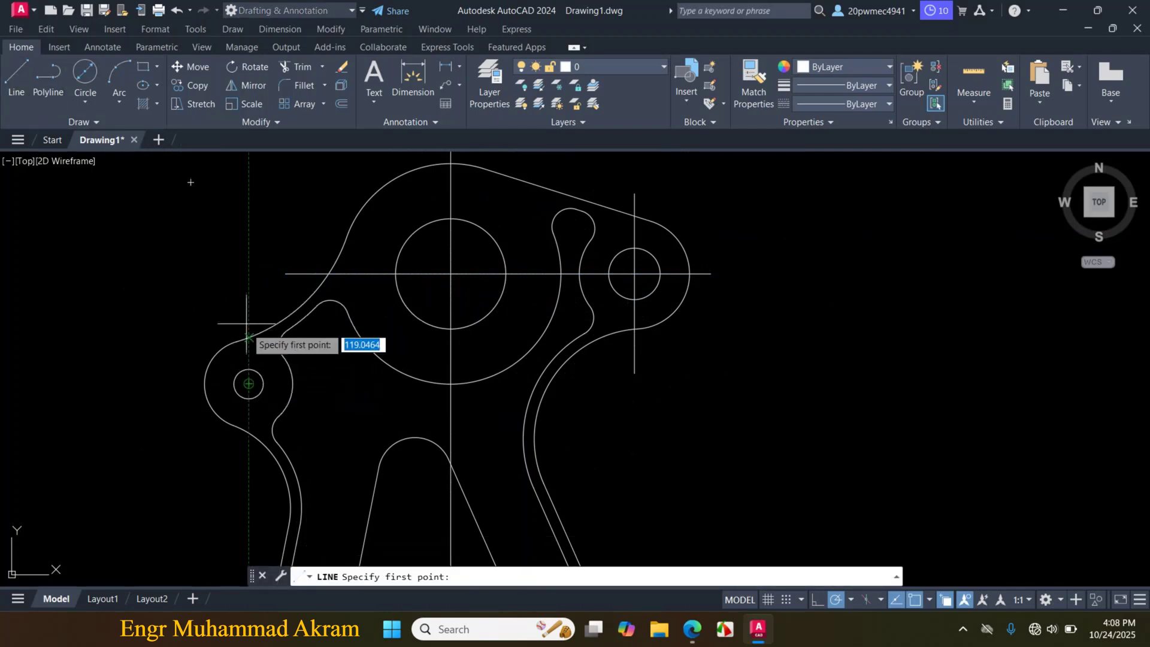
pyautogui.click(249, 302)
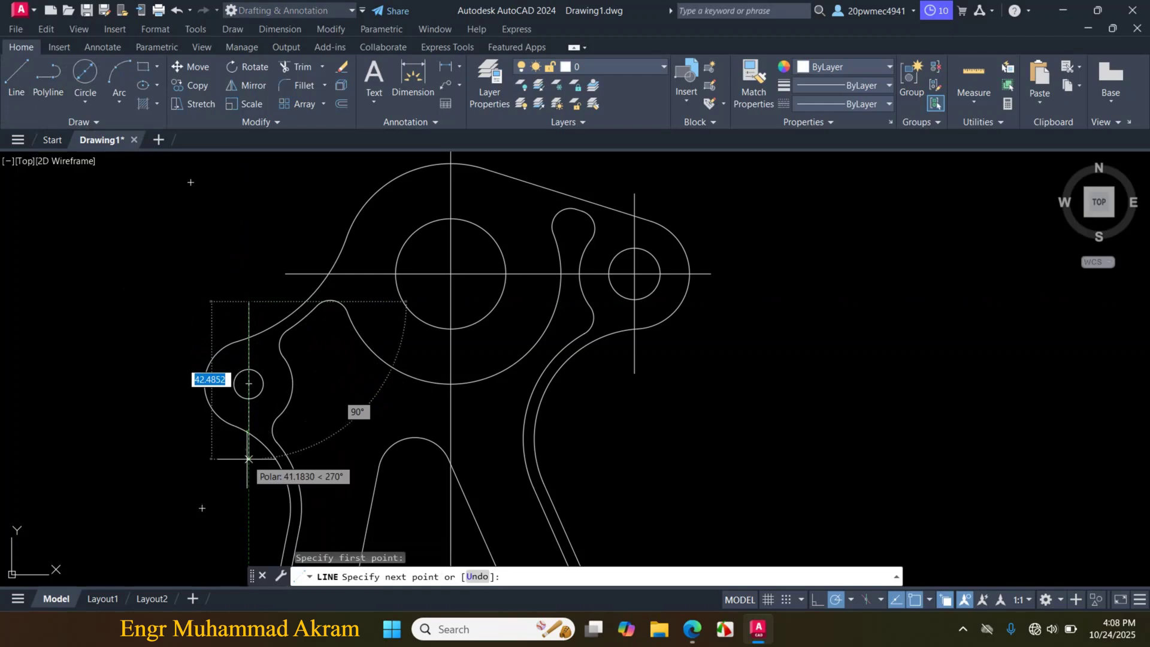
pyautogui.click(249, 464)
pyautogui.press('Return')
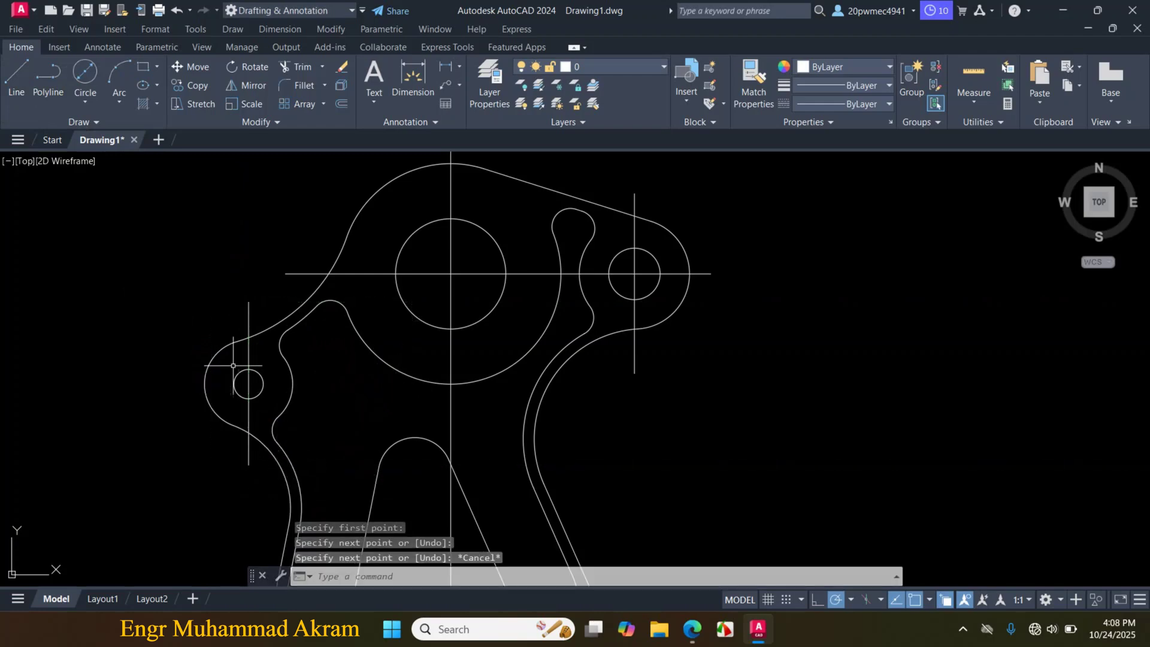
# Draw a horizontal centre line through the left boss hole, extending beyond the boss outline on both sides
pyautogui.press('Return')
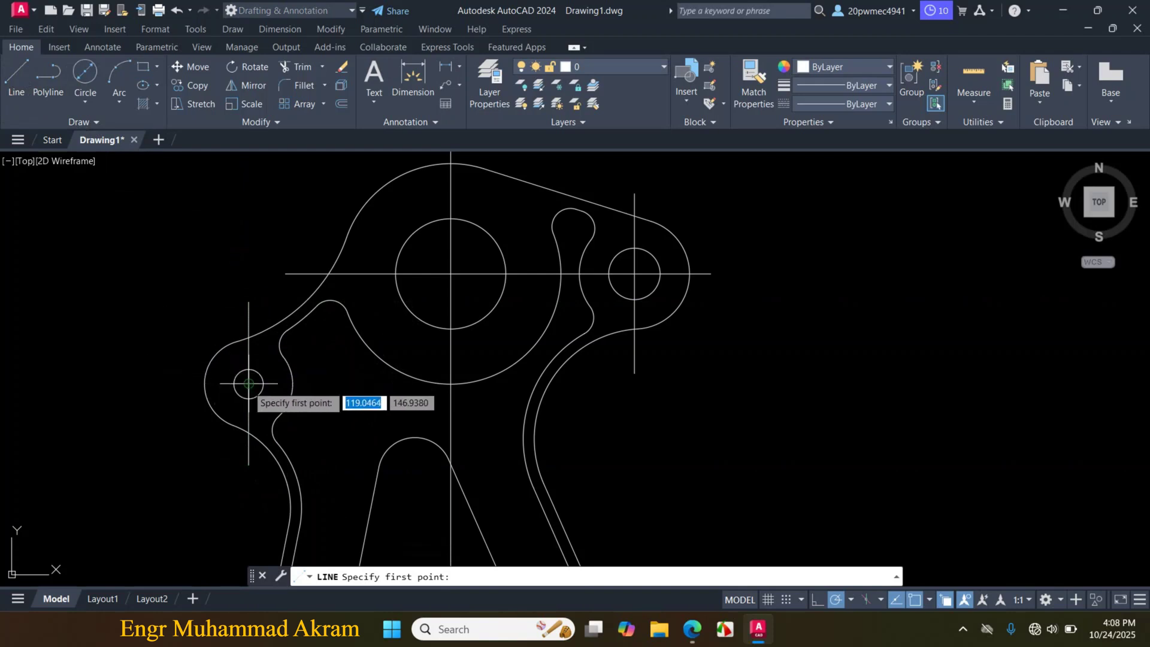
pyautogui.click(168, 383)
pyautogui.click(311, 383)
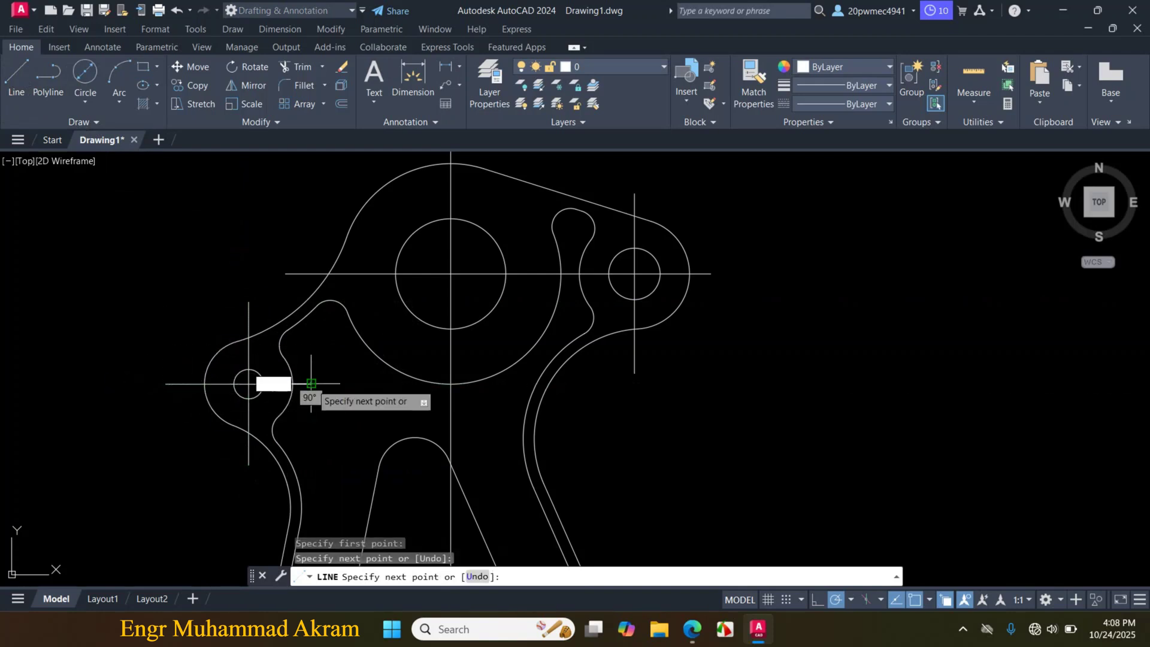
pyautogui.press('Escape')
pyautogui.scroll(-2, 265, 192)
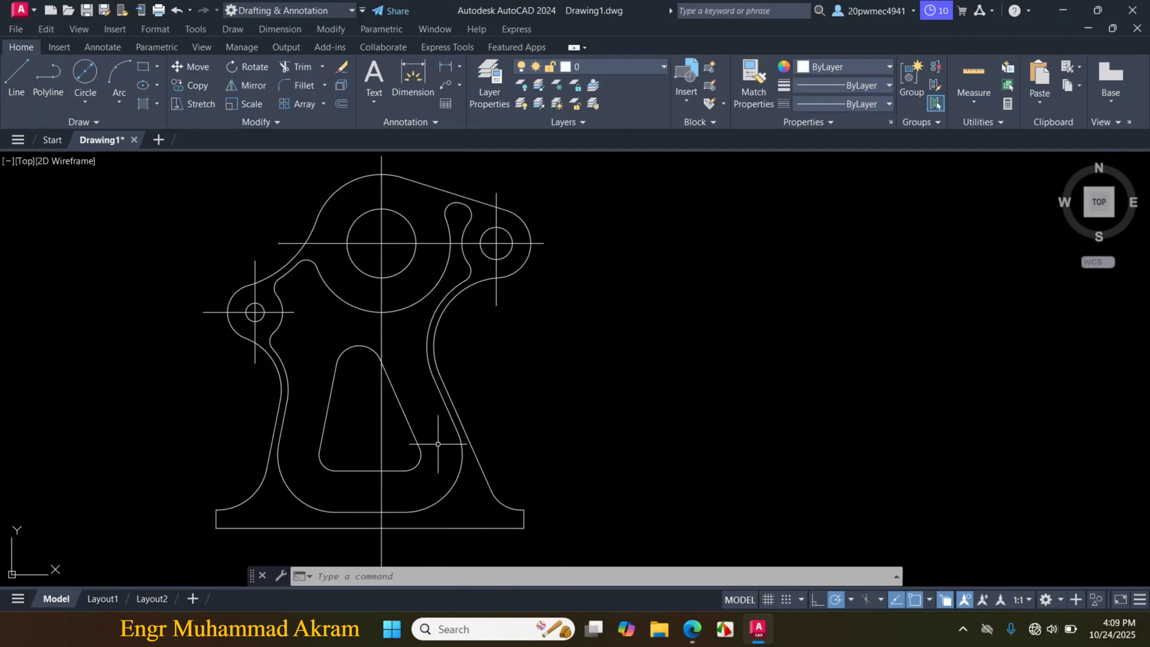
# Offset the large hole's vertical centre line by 55 mm to both the right and the left
pyautogui.press('Return')
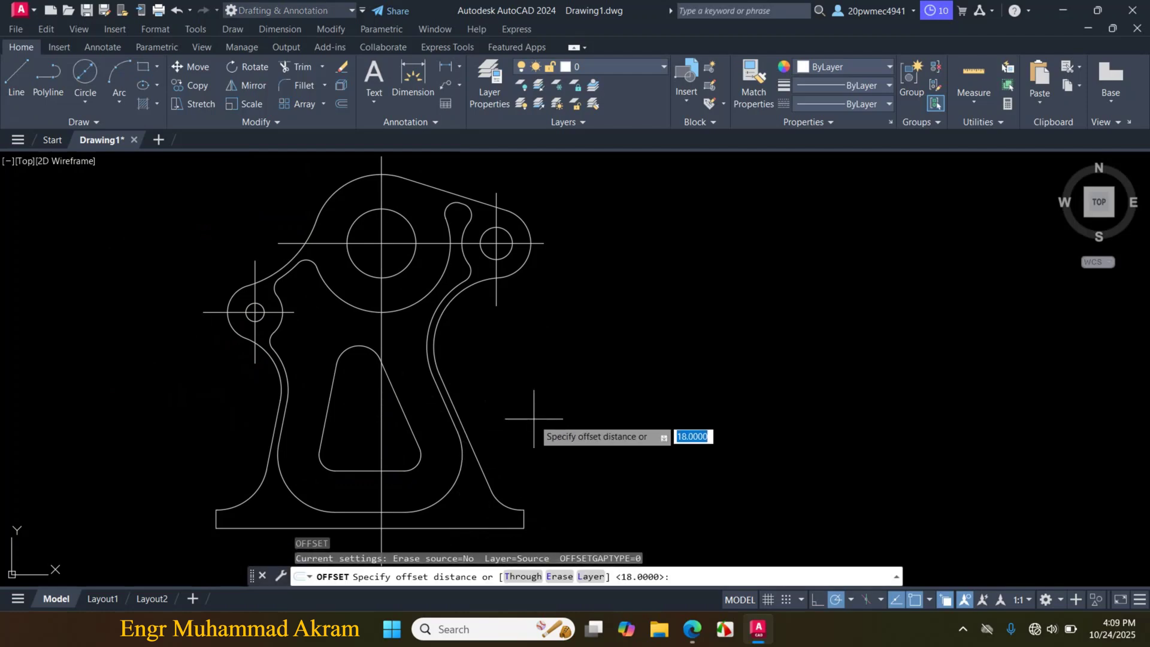
pyautogui.press('Return')
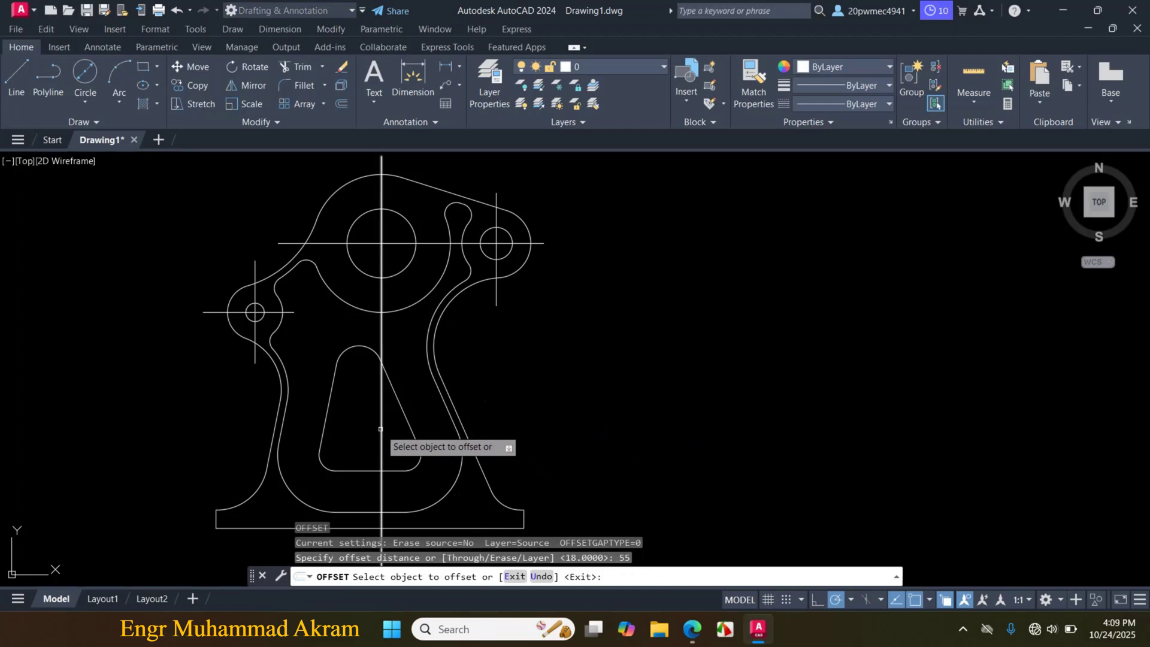
pyautogui.click(381, 428)
pyautogui.click(527, 419)
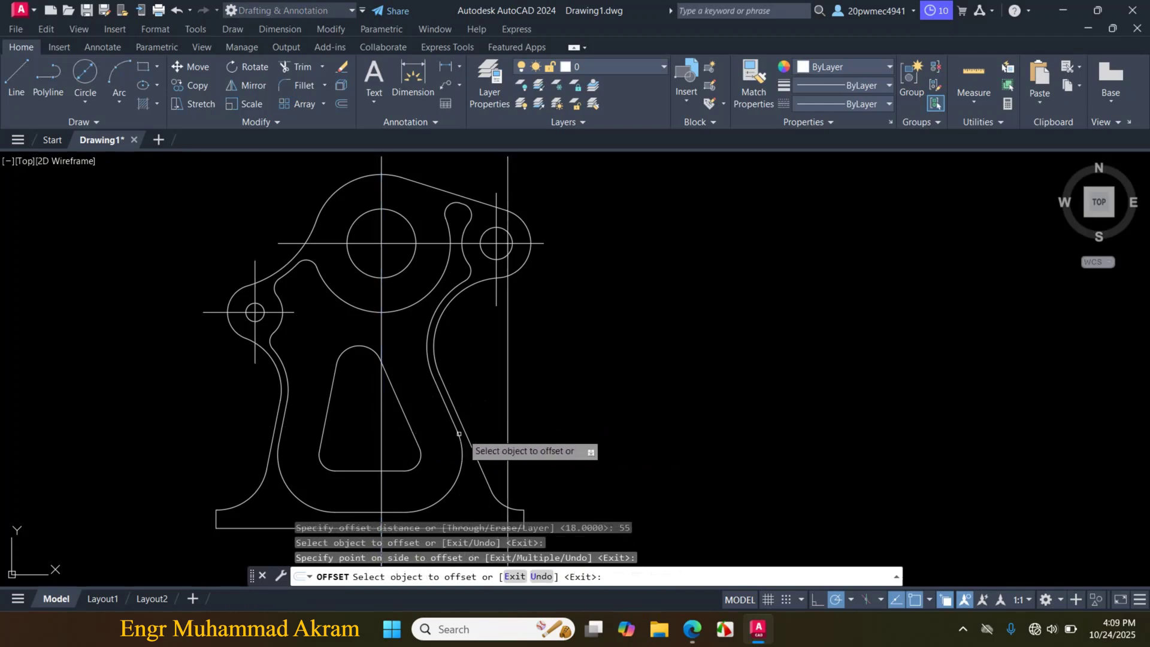
pyautogui.click(380, 428)
pyautogui.click(272, 429)
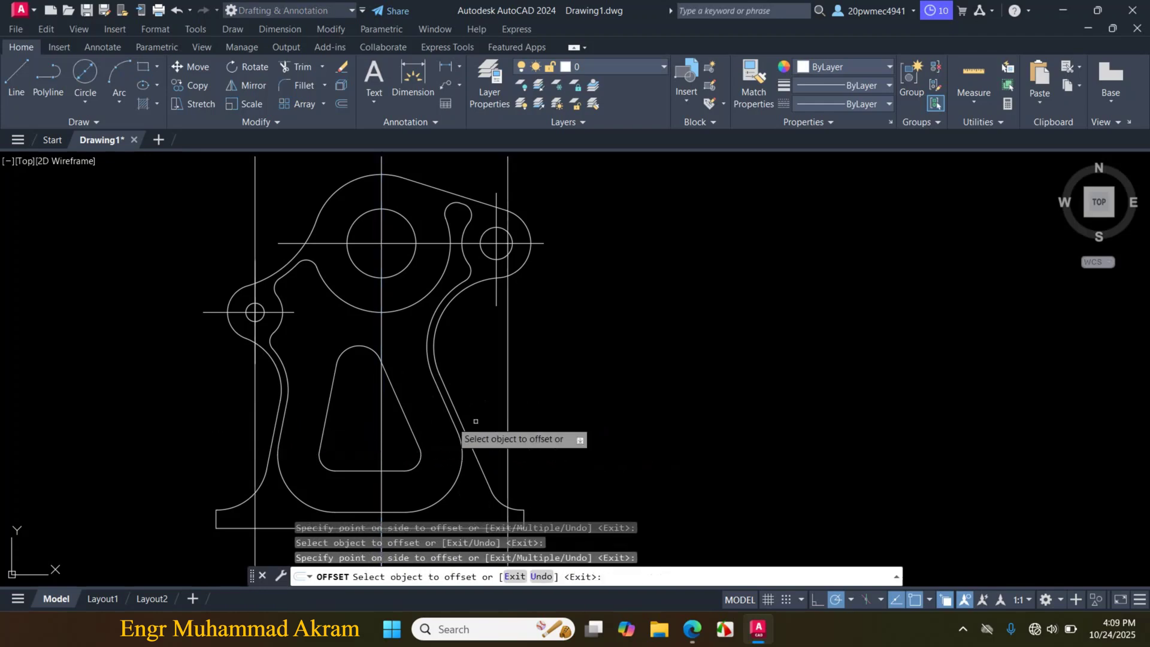
pyautogui.press('Escape')
# Draw a line from where the left offset line meets the base's bottom edge to the lower end of the left slanted outer edge
pyautogui.moveTo(593, 406); pyautogui.dragTo(715, 368, button='middle')
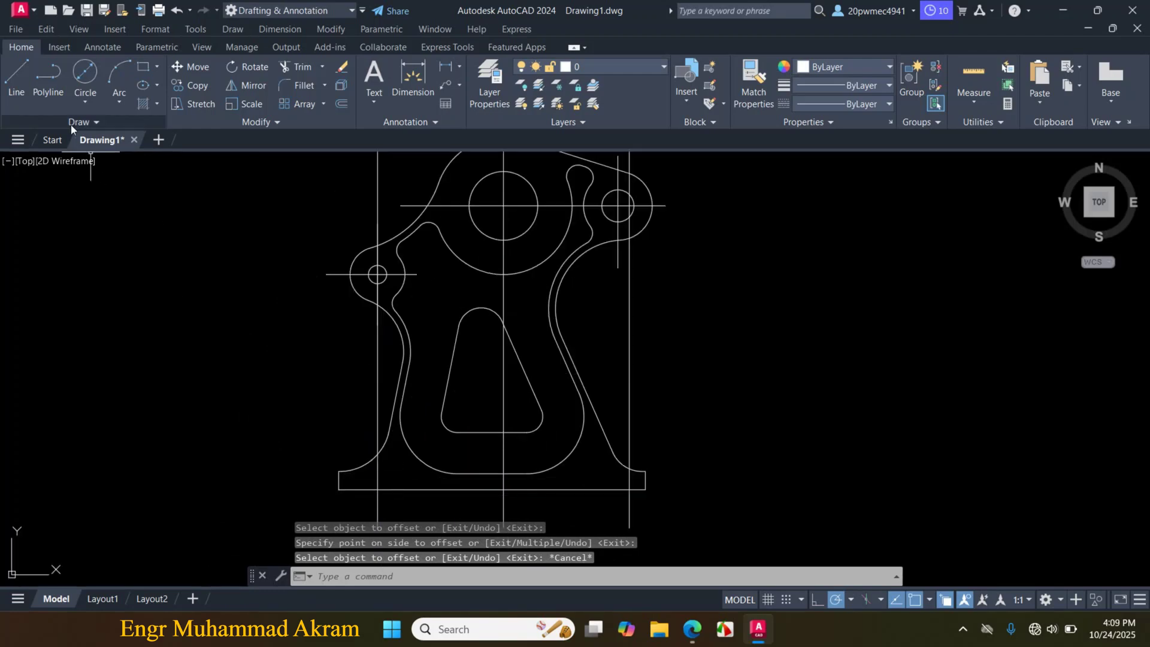
pyautogui.click(15, 75)
pyautogui.scroll(4, 360, 465)
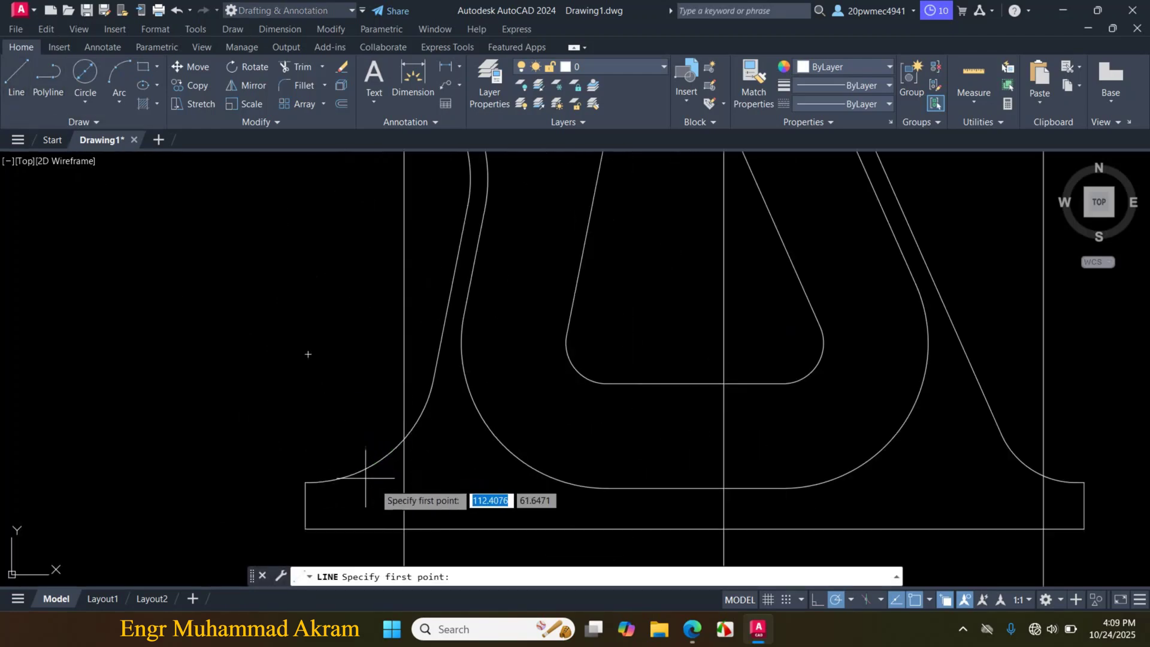
pyautogui.click(404, 528)
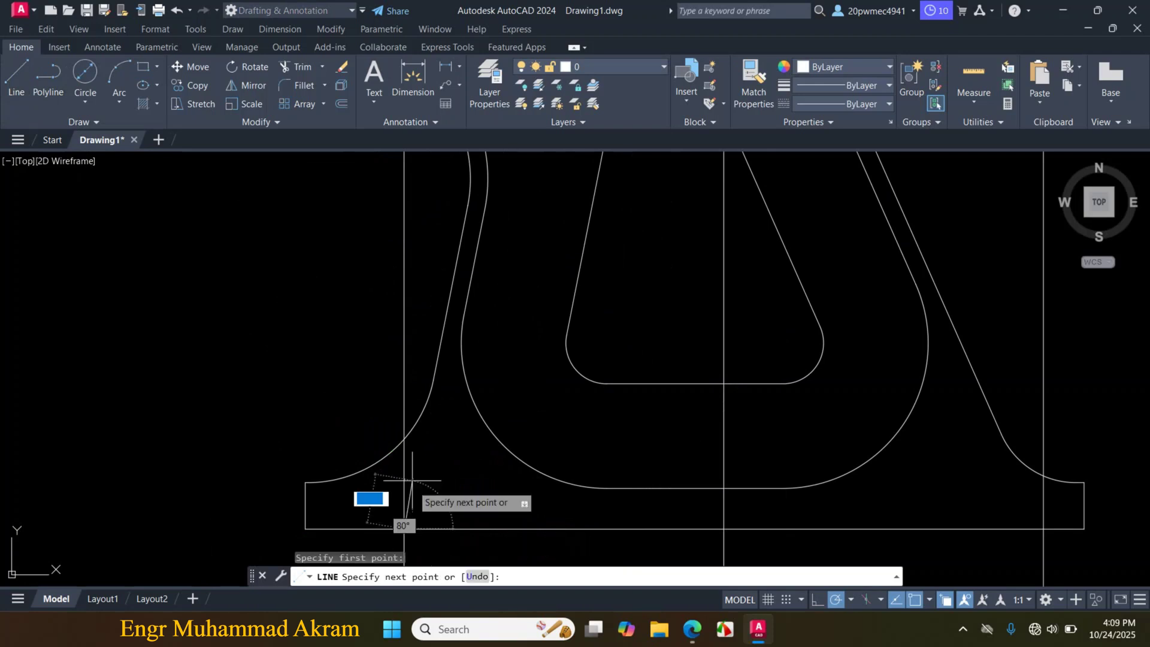
pyautogui.click(434, 378)
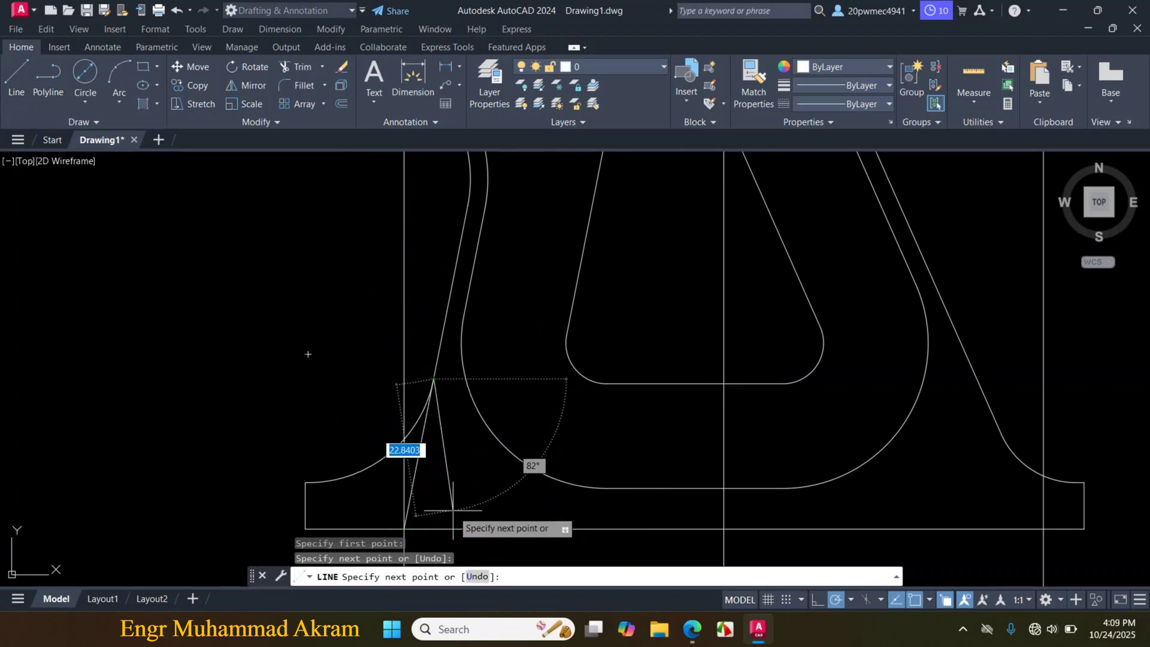
pyautogui.press('Escape')
pyautogui.scroll(-4, 347, 482)
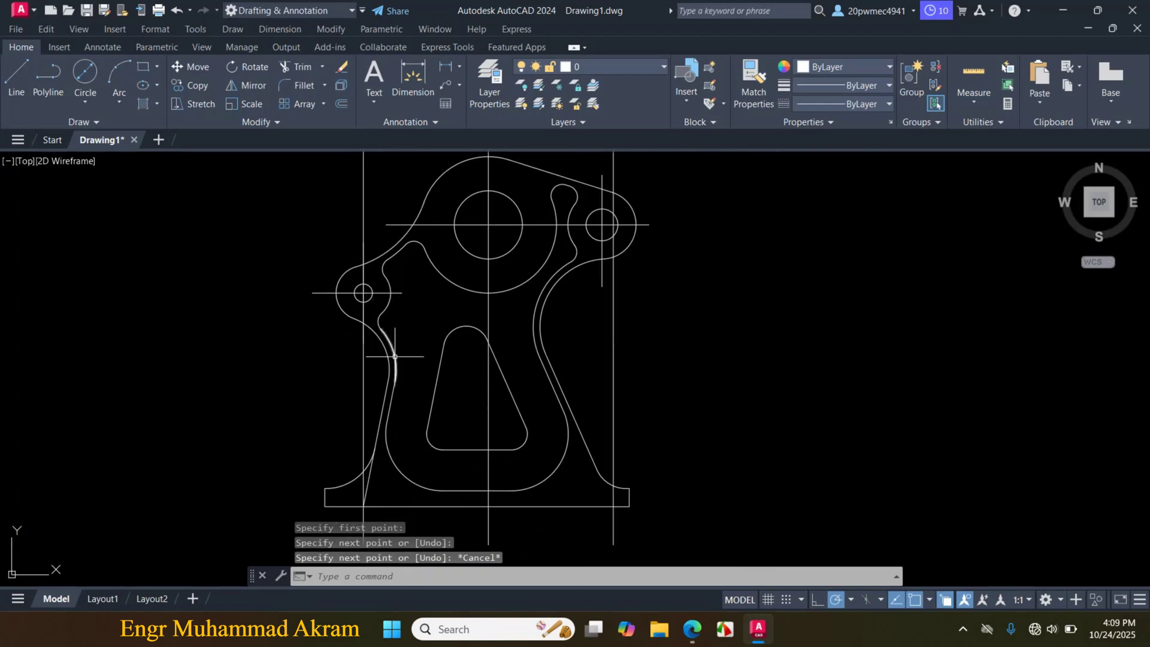
# Draw a line from the upper end of the left slanted outer edge up to the left end of the large top arc
pyautogui.press('space')
pyautogui.scroll(4, 367, 358)
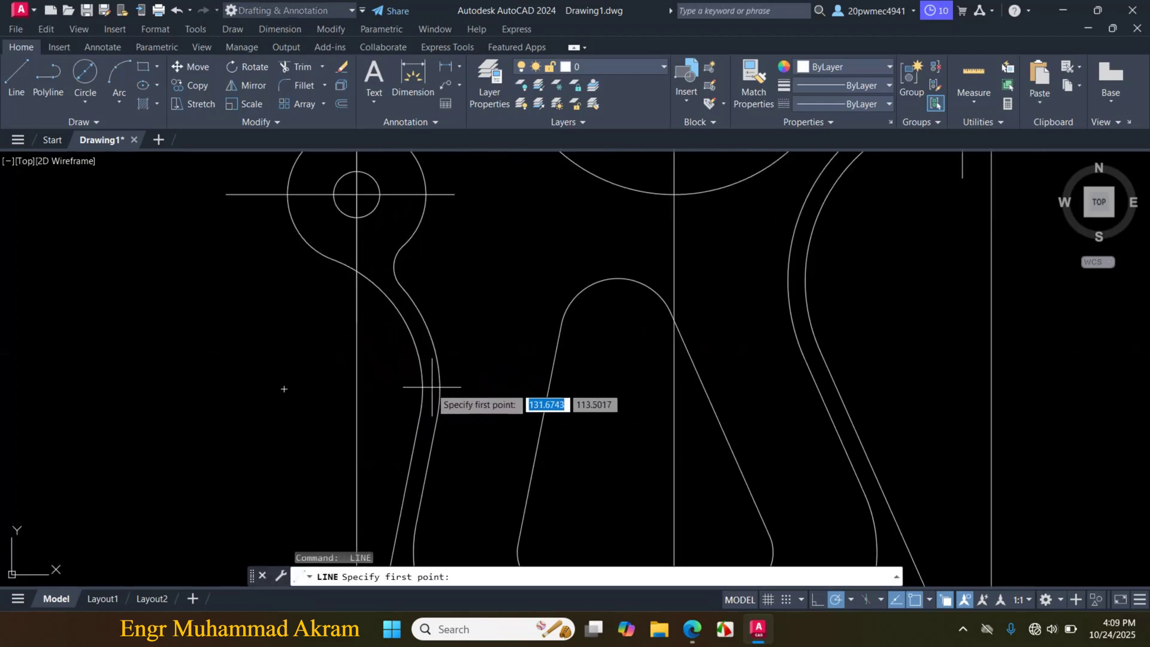
pyautogui.click(402, 413)
pyautogui.scroll(-4, 397, 410)
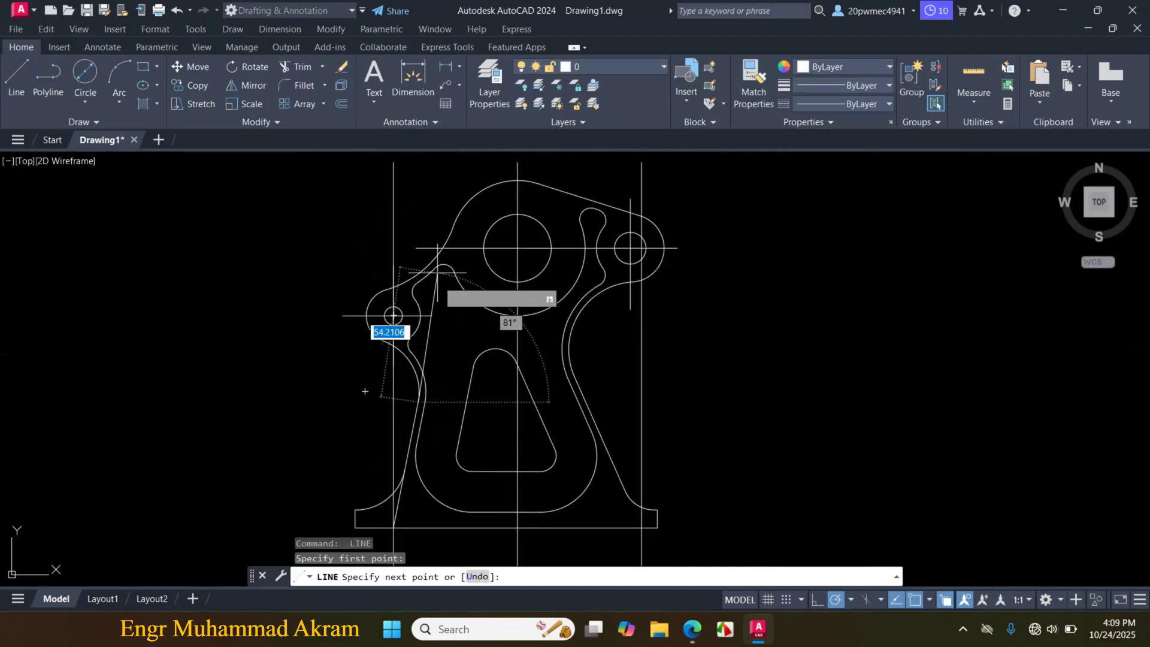
pyautogui.click(453, 225)
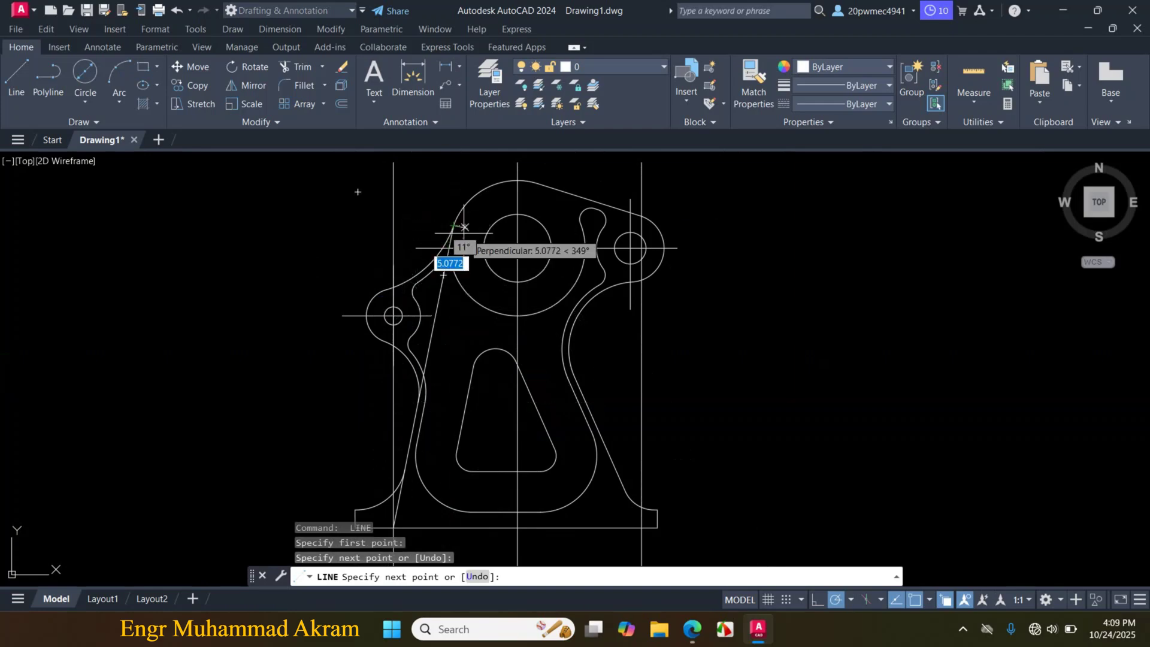
pyautogui.press('Escape')
# Draw a line from where the right offset line meets the base's bottom edge to the lower end of the right slanted outer edge
pyautogui.click(16, 78)
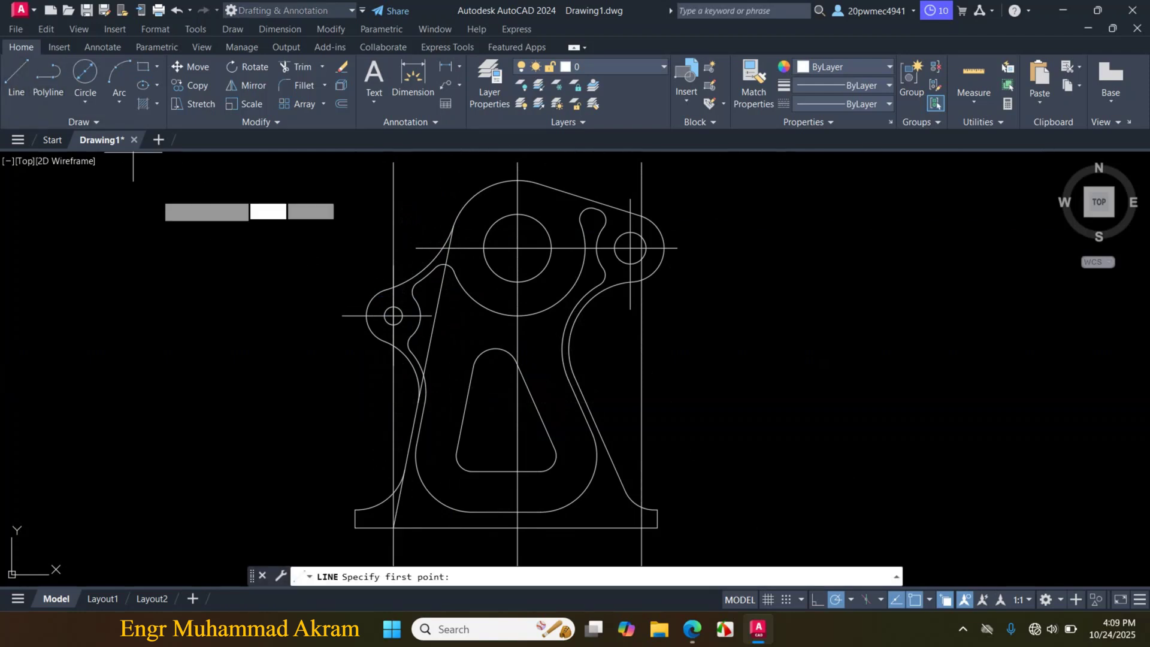
pyautogui.scroll(6, 657, 517)
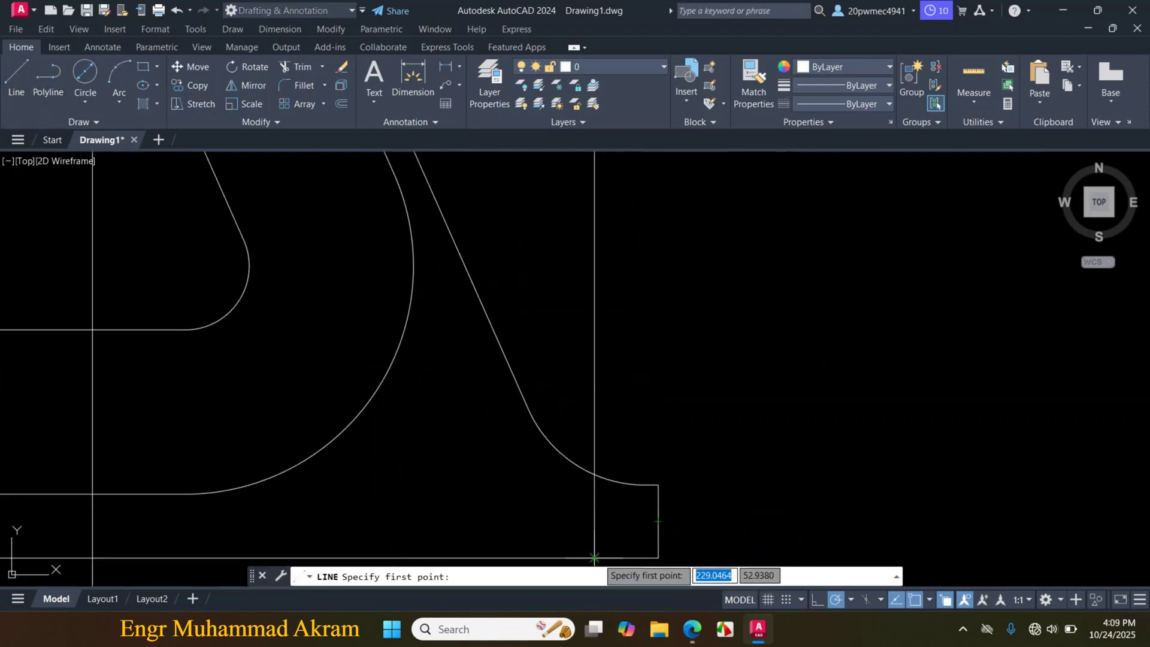
pyautogui.click(594, 558)
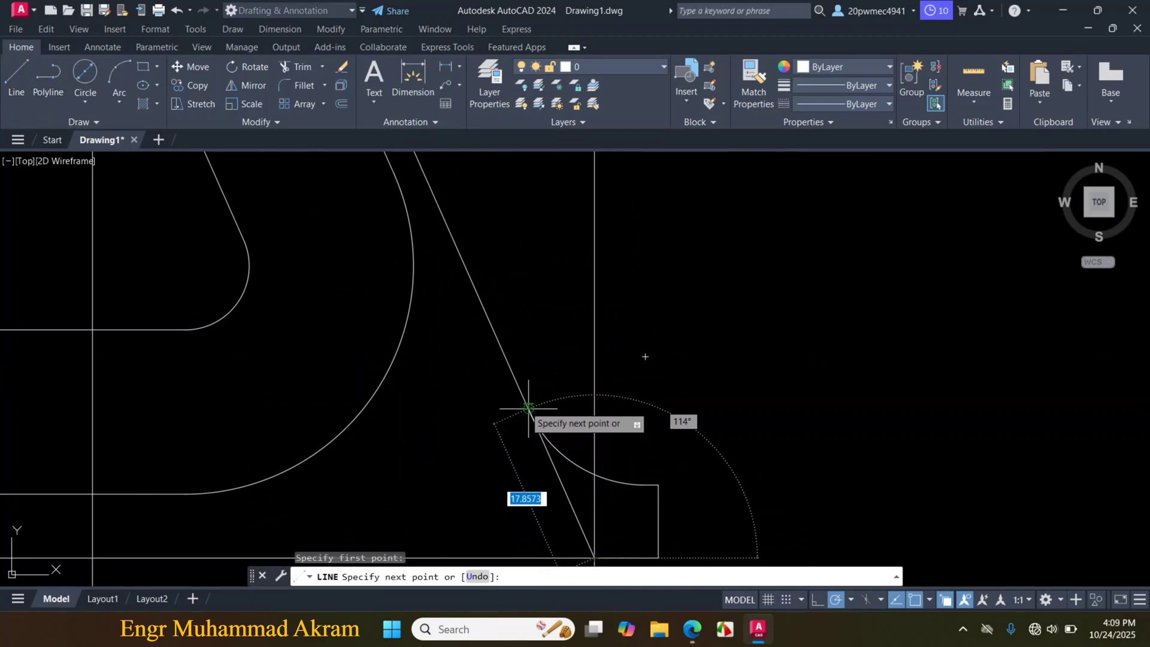
pyautogui.click(528, 409)
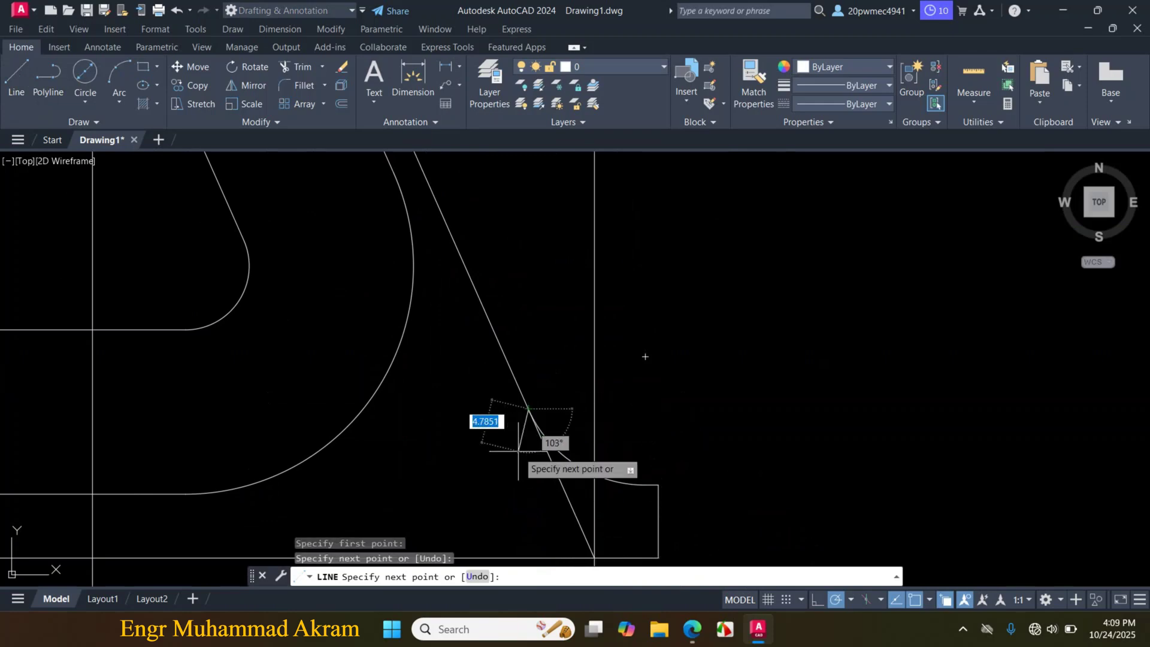
pyautogui.press('Return')
# Draw a line from the upper end of the right slanted outer edge to the centre of the large hole
pyautogui.press('Return')
pyautogui.scroll(-6, 530, 479)
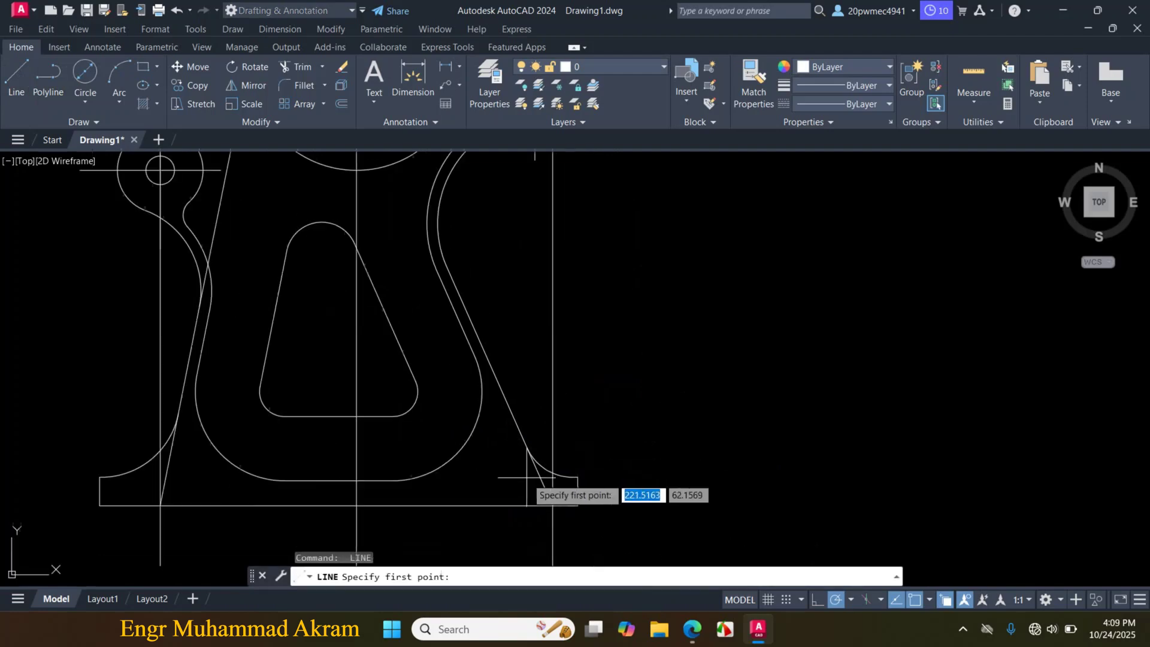
pyautogui.scroll(4, 461, 327)
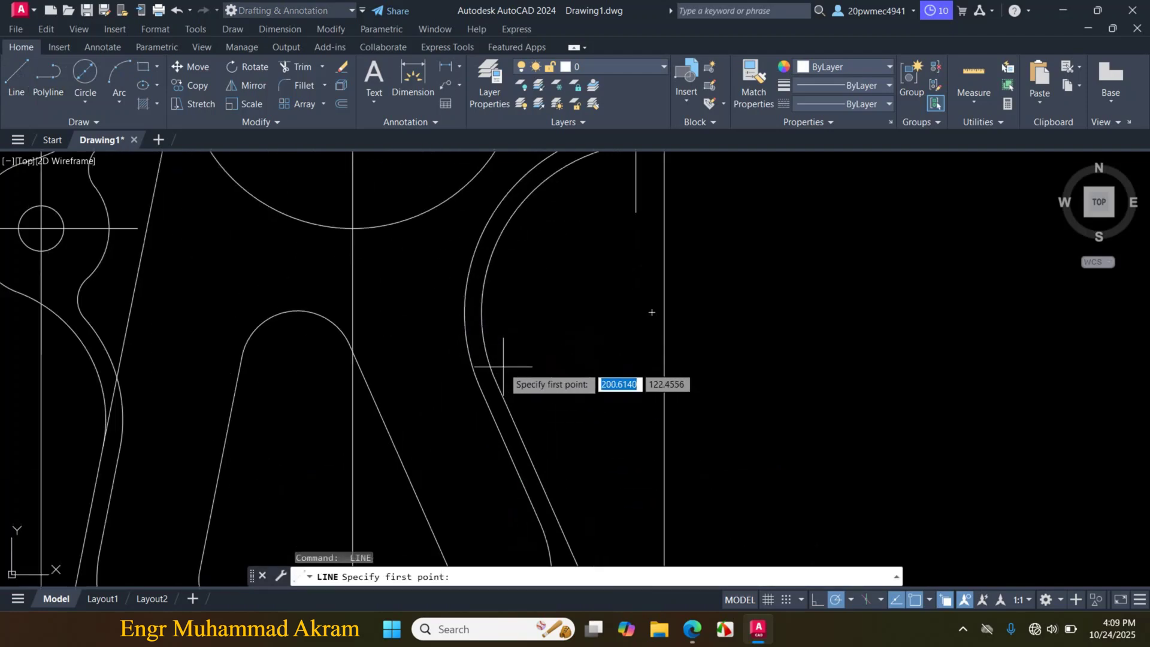
pyautogui.click(500, 390)
pyautogui.scroll(-4, 501, 392)
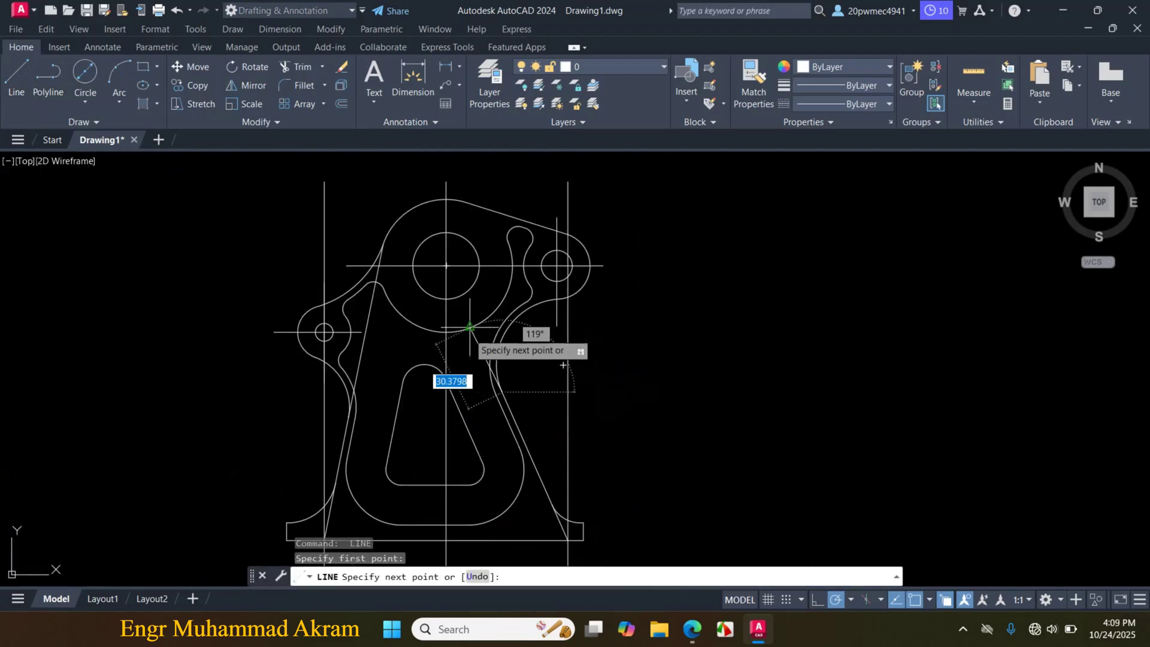
pyautogui.scroll(4, 473, 278)
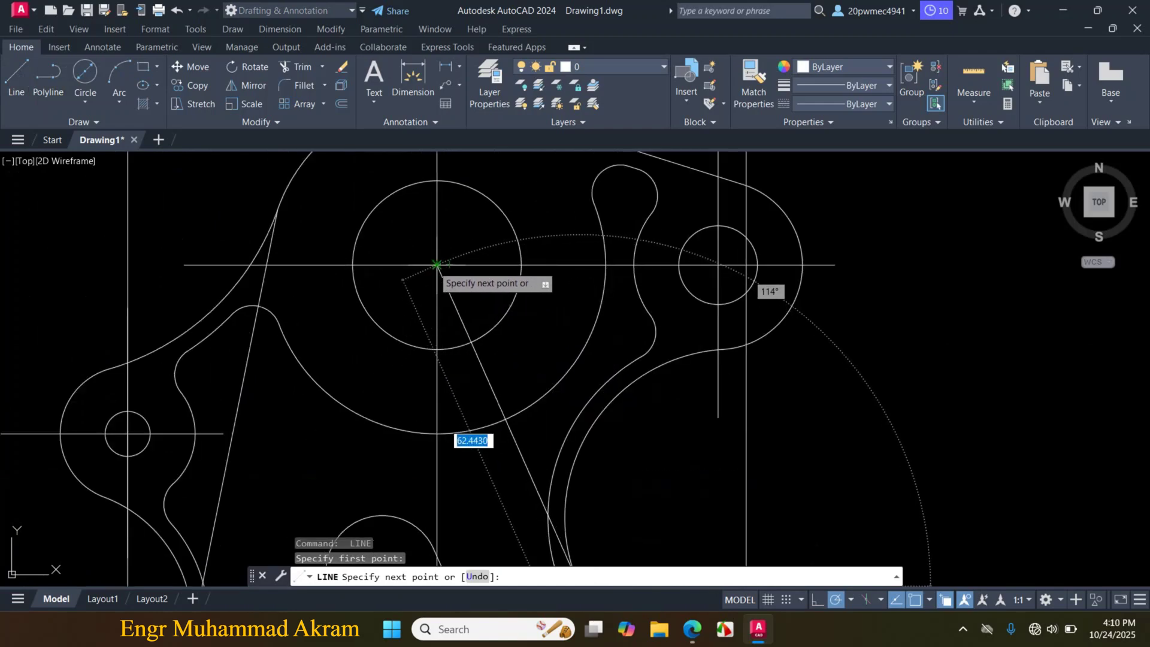
pyautogui.click(436, 264)
pyautogui.press('Escape')
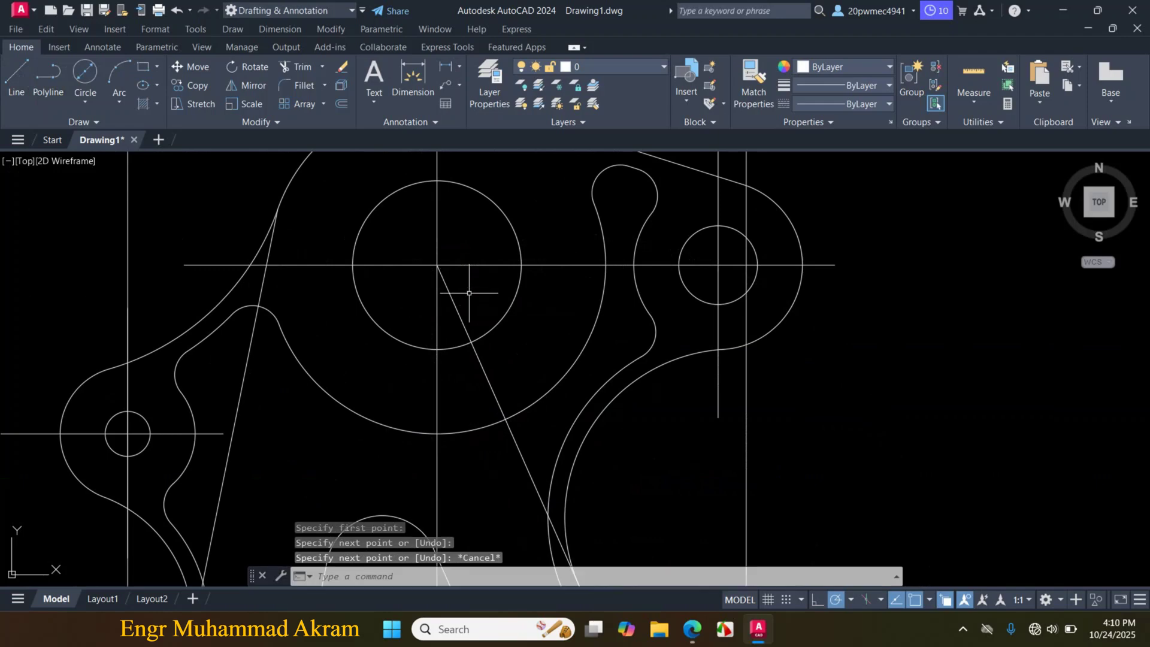
# Erase the two vertical construction lines offset 55 mm from the main centre line
pyautogui.scroll(-2, 491, 282)
pyautogui.click(687, 411)
pyautogui.click(595, 448)
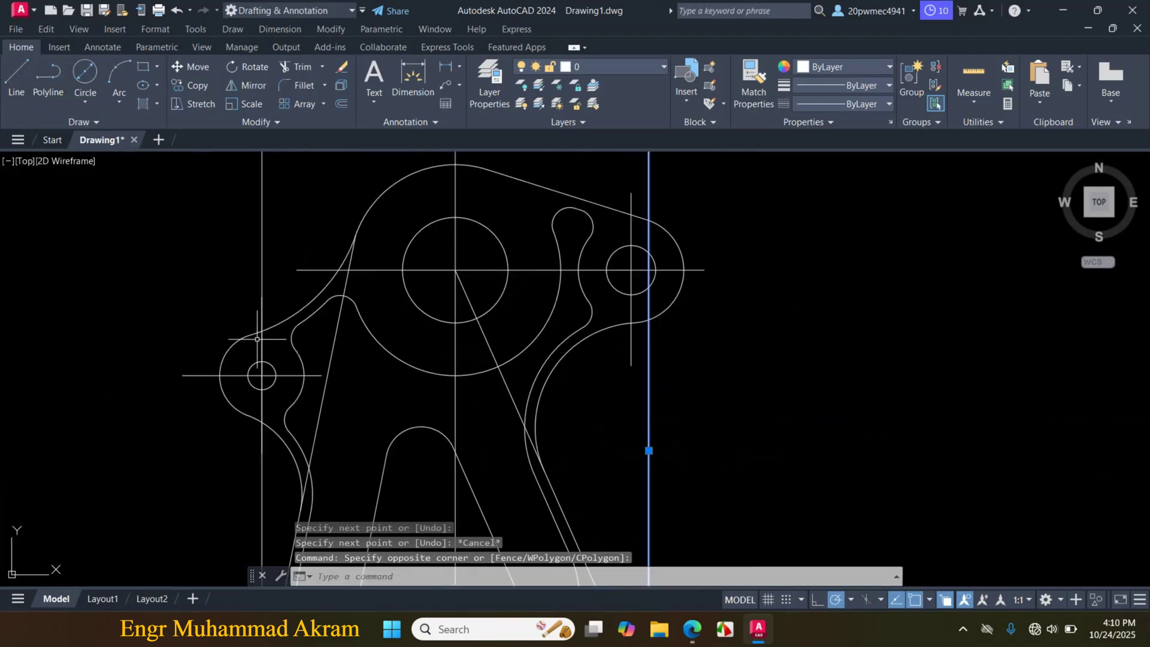
pyautogui.click(271, 271)
pyautogui.click(226, 289)
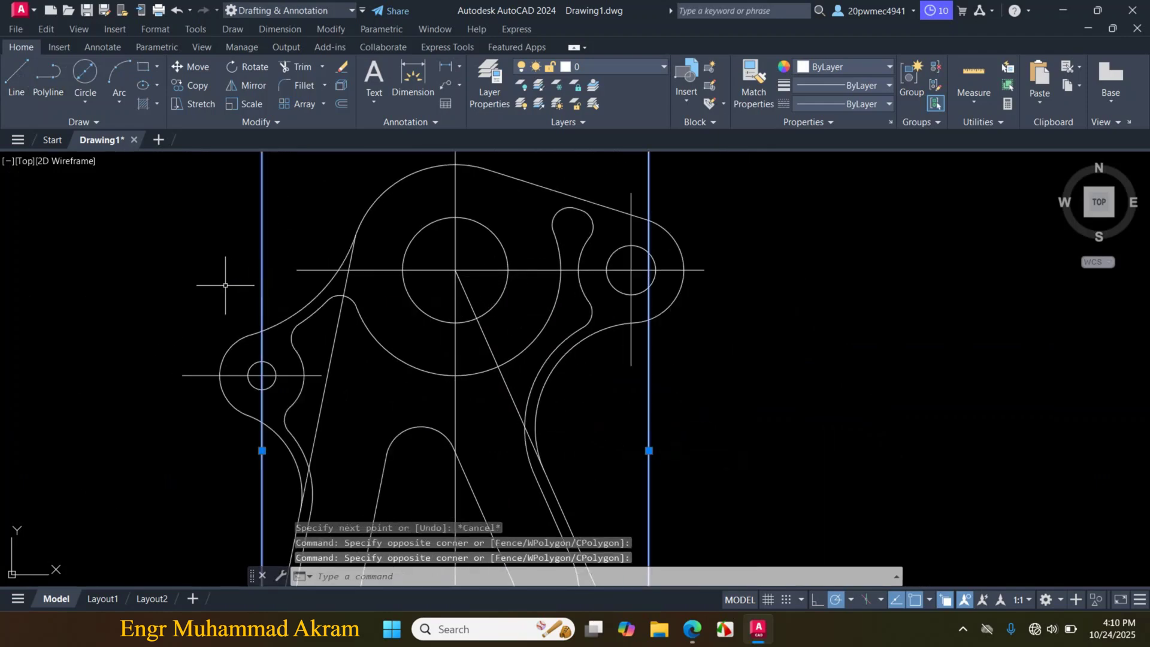
pyautogui.write('e')
pyautogui.press('Return')
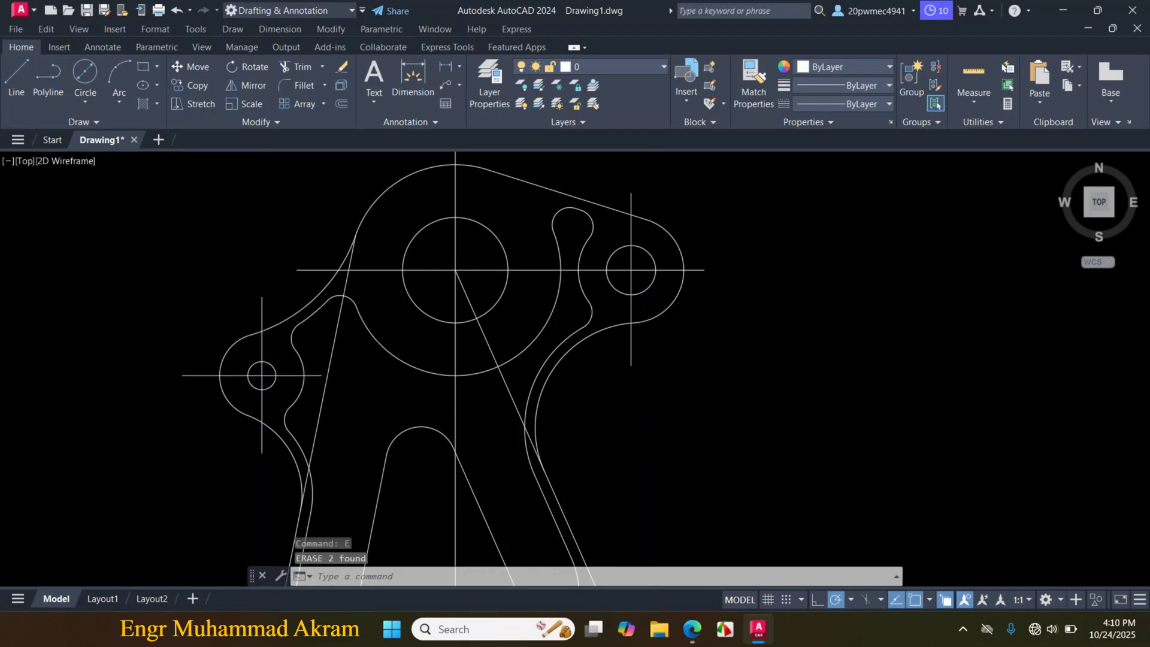
# Load the CENTER linetype from acad.lin into the drawing
pyautogui.scroll(-4, 545, 265)
pyautogui.scroll(2, 544, 265)
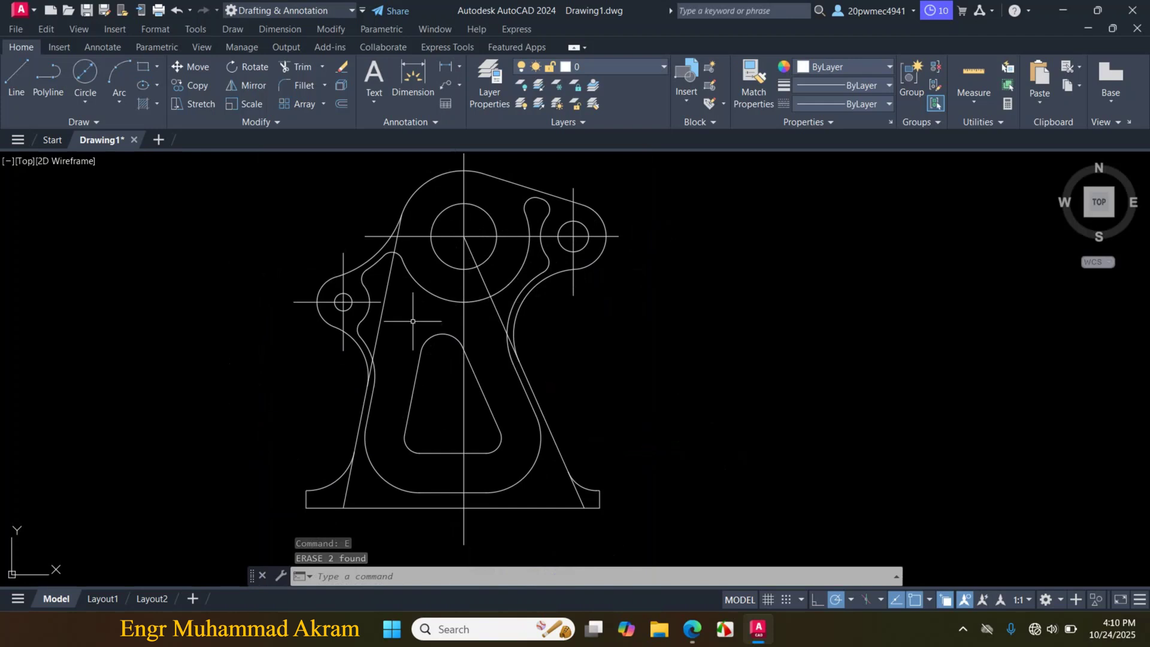
pyautogui.scroll(-2, 485, 383)
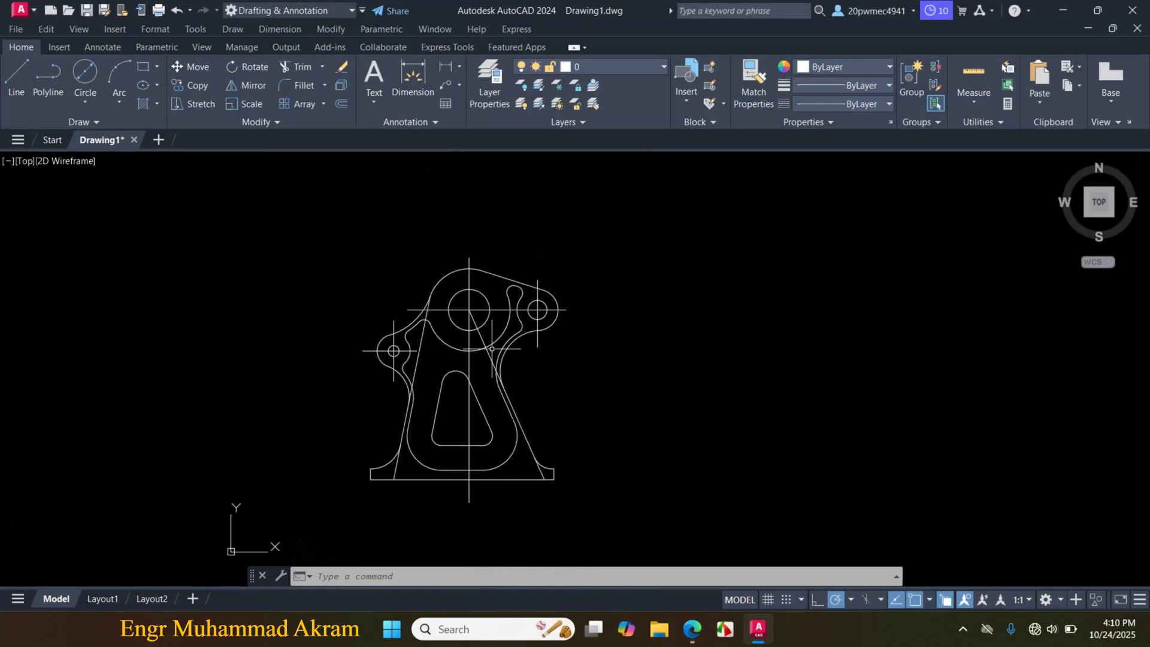
pyautogui.scroll(2, 491, 349)
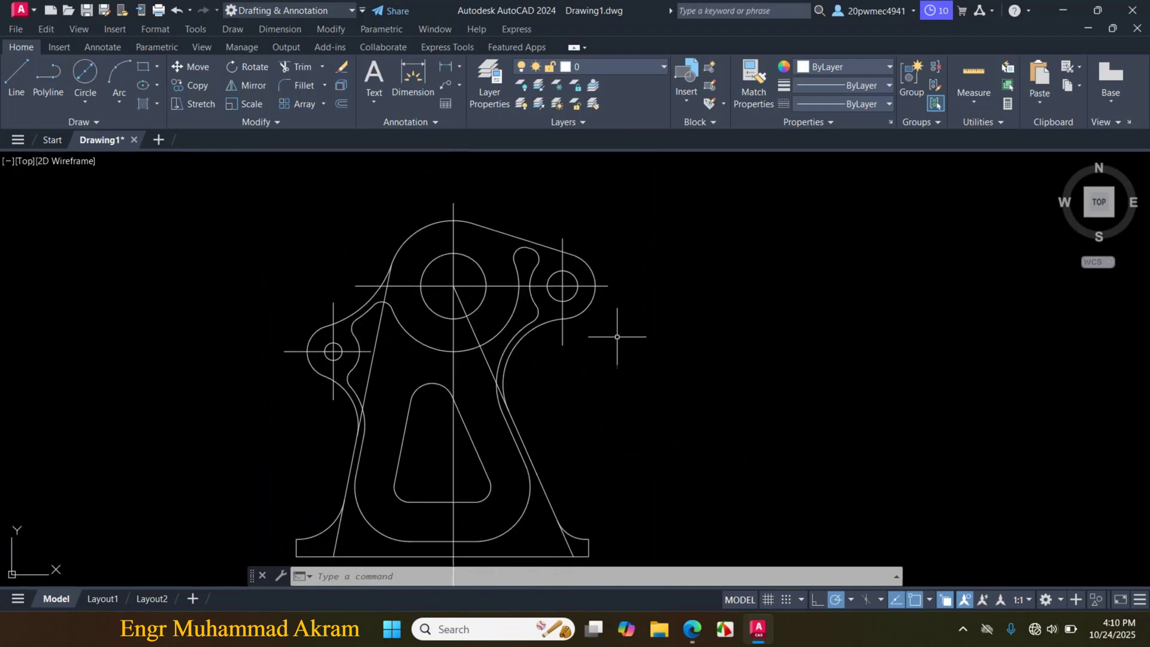
pyautogui.click(888, 104)
pyautogui.click(863, 174)
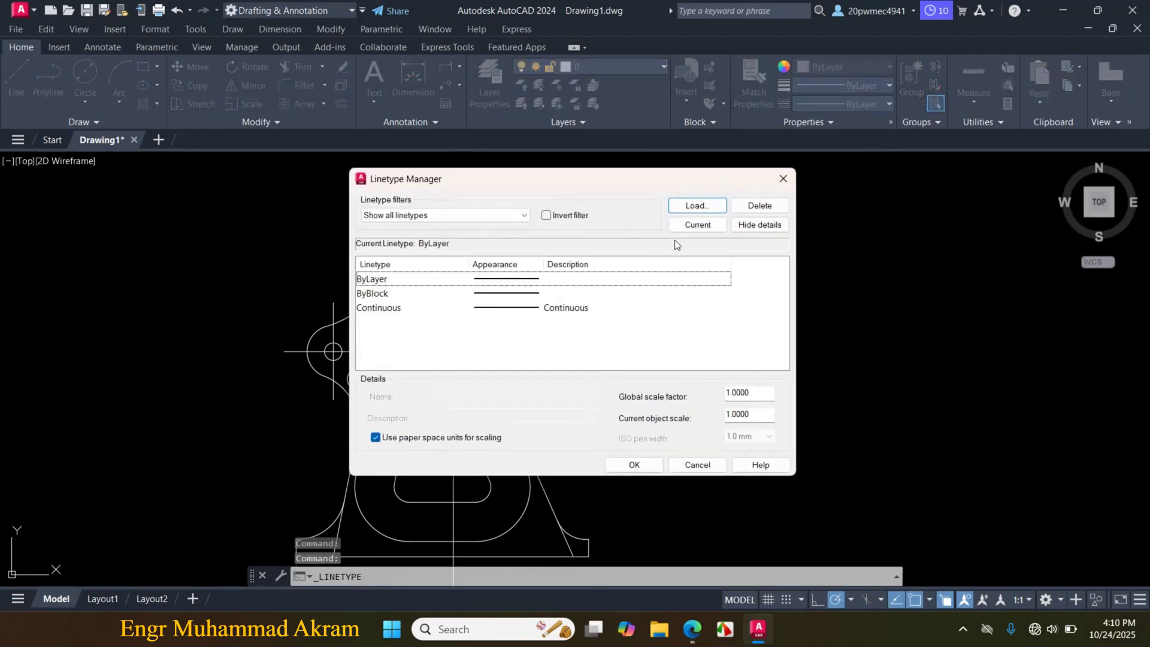
pyautogui.click(696, 206)
pyautogui.scroll(-5, 563, 328)
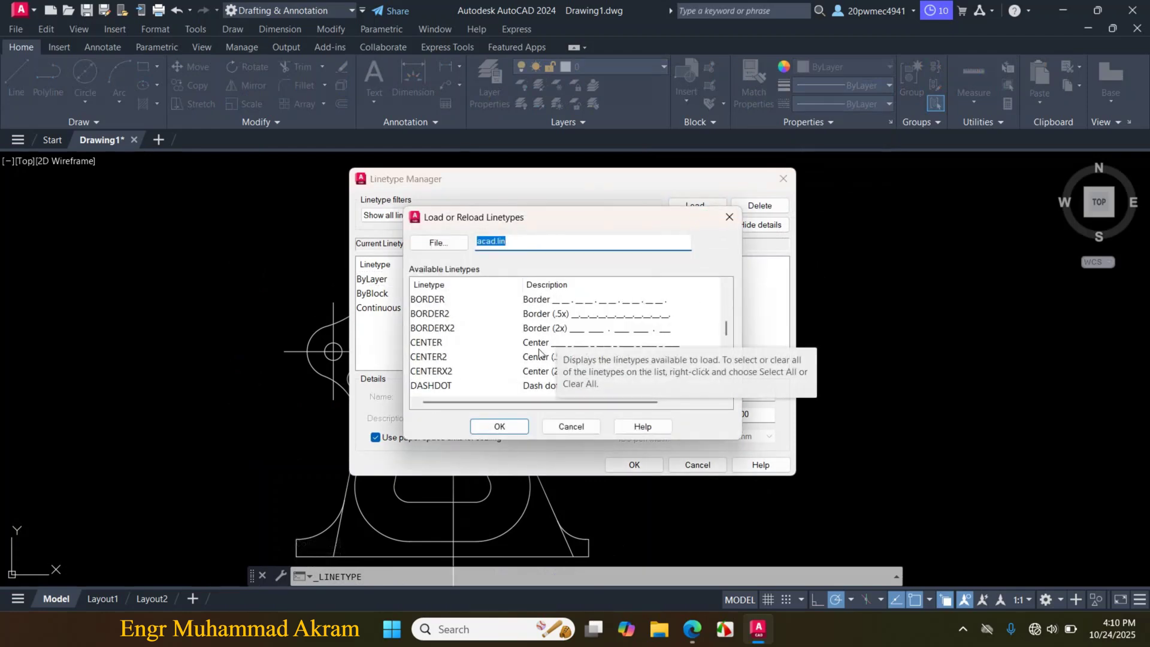
pyautogui.scroll(-1, 550, 340)
pyautogui.click(540, 301)
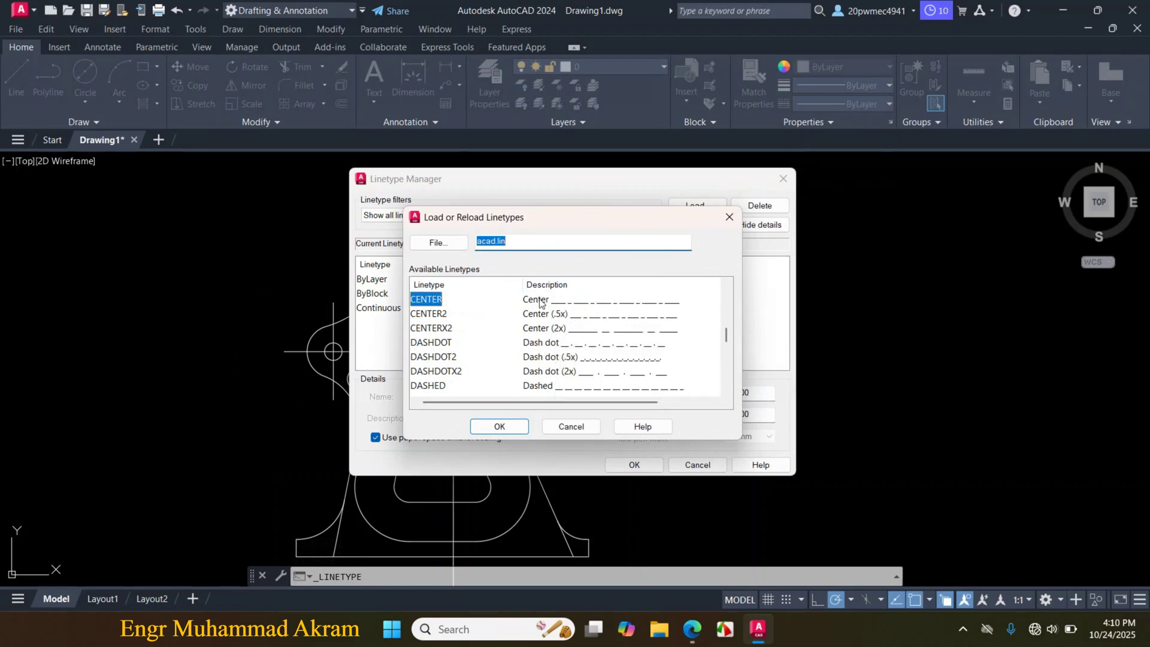
pyautogui.click(500, 427)
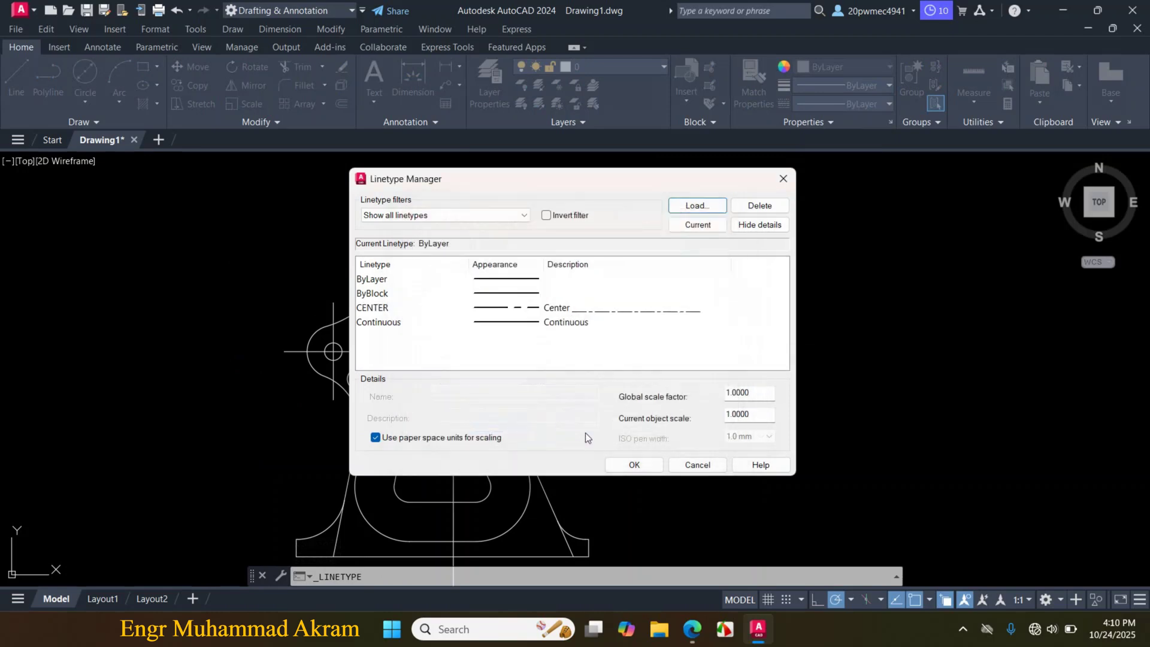
pyautogui.click(634, 465)
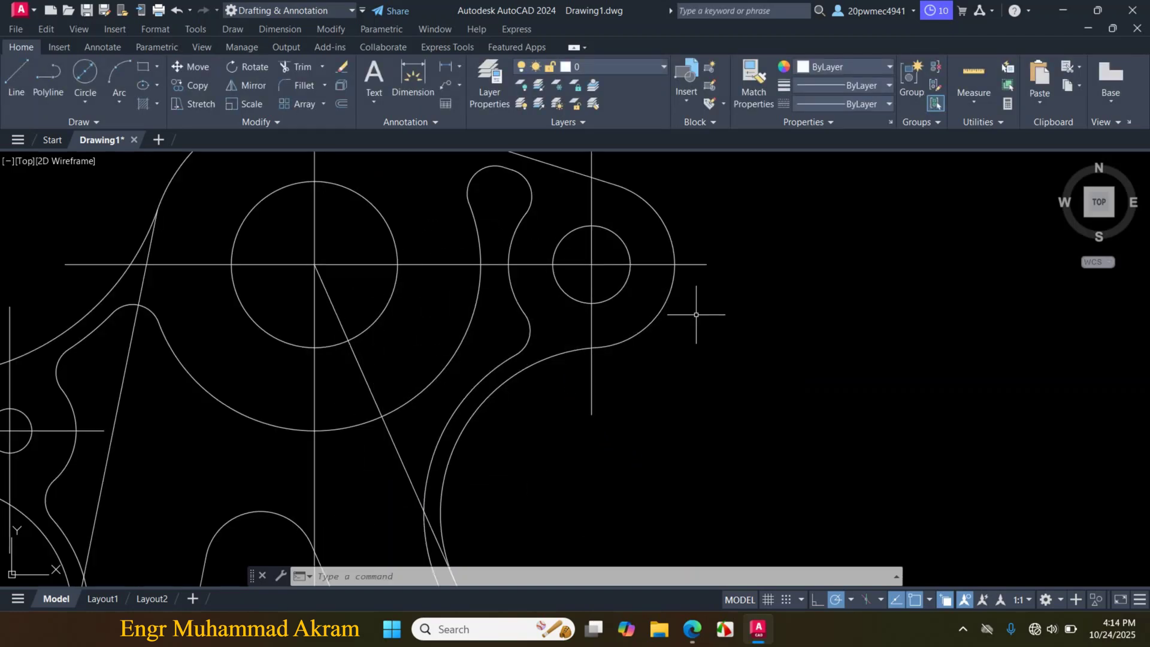
# Assign the CENTER linetype to the centre lines of all three holes and the four slanted extension lines
pyautogui.moveTo(661, 257); pyautogui.dragTo(645, 277)
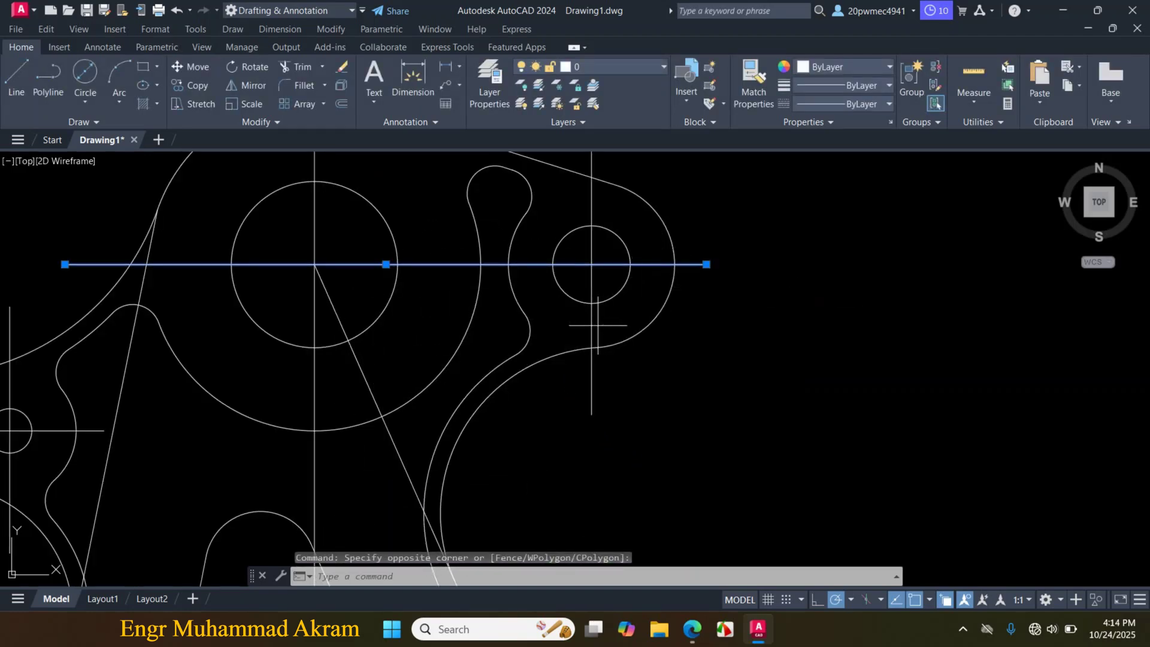
pyautogui.moveTo(606, 323); pyautogui.dragTo(558, 333)
pyautogui.moveTo(344, 299); pyautogui.dragTo(294, 316)
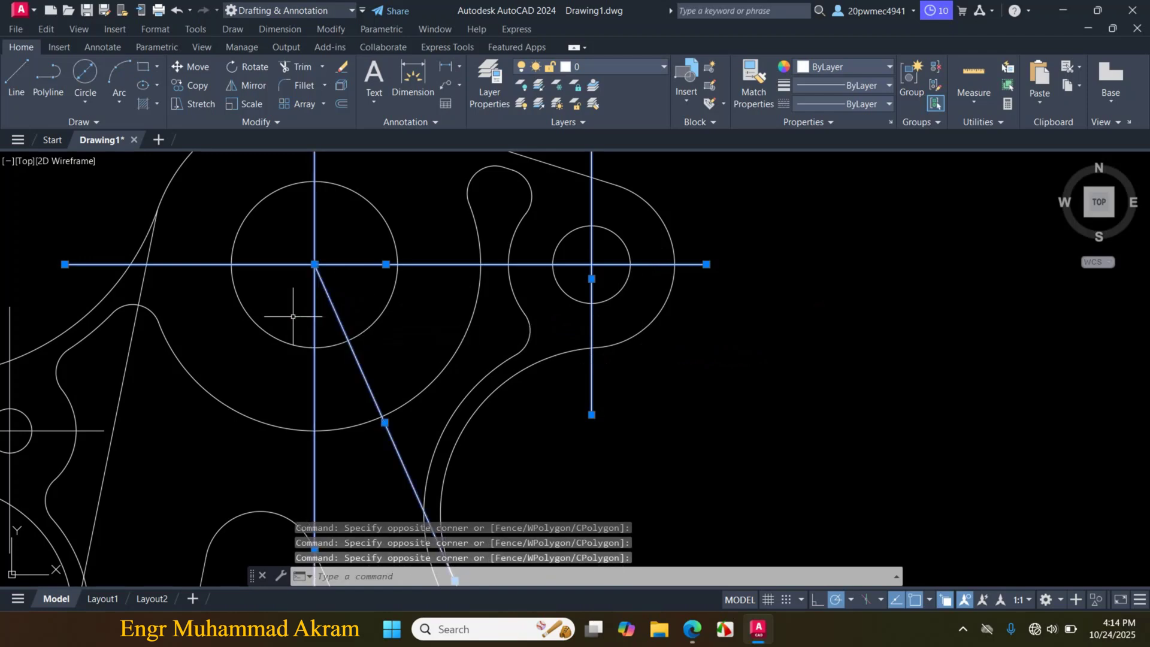
pyautogui.moveTo(128, 370); pyautogui.dragTo(114, 381)
pyautogui.moveTo(18, 390); pyautogui.dragTo(5, 395)
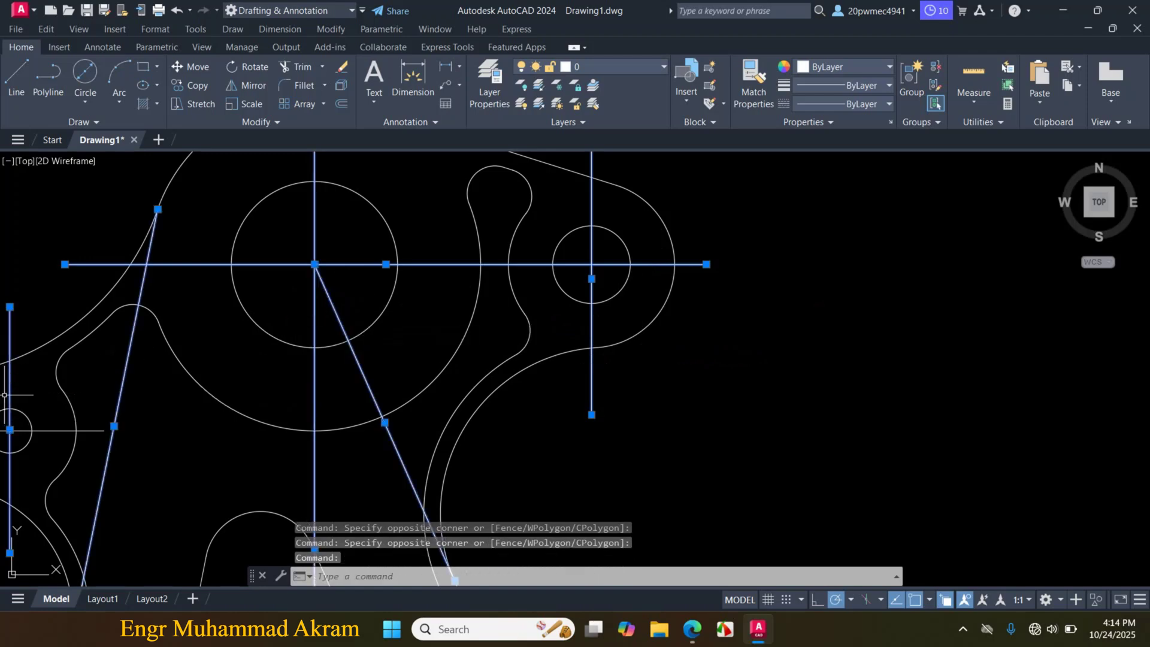
pyautogui.scroll(-3, 311, 310)
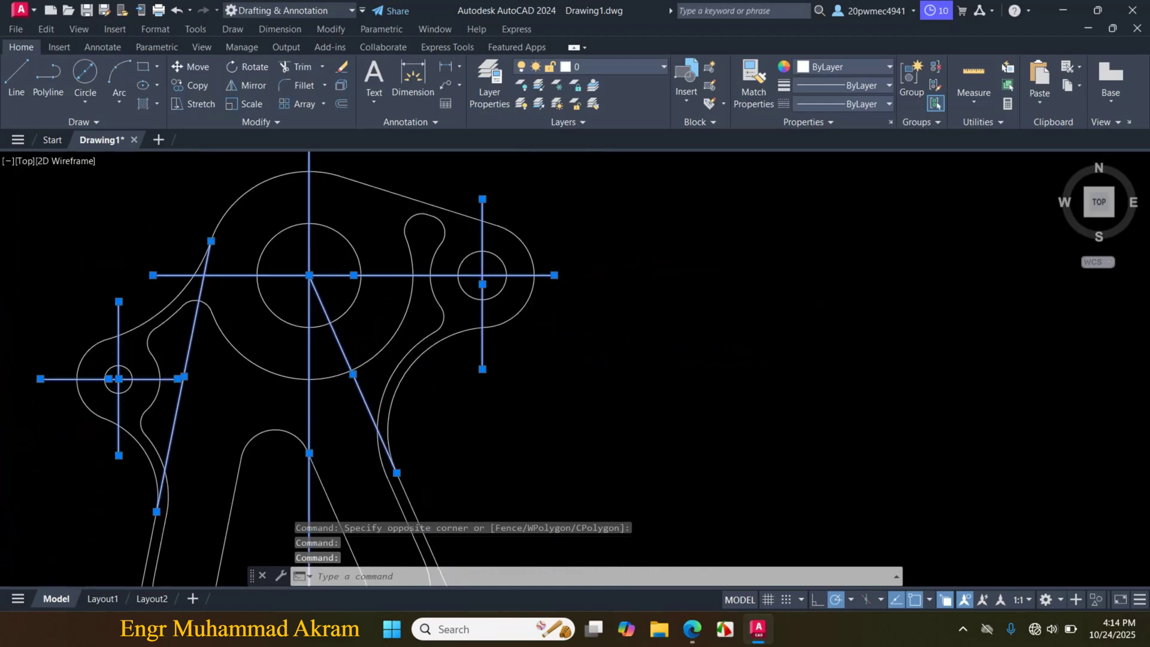
pyautogui.scroll(-5, 395, 299)
pyautogui.scroll(4, 348, 444)
pyautogui.moveTo(236, 428); pyautogui.dragTo(206, 446)
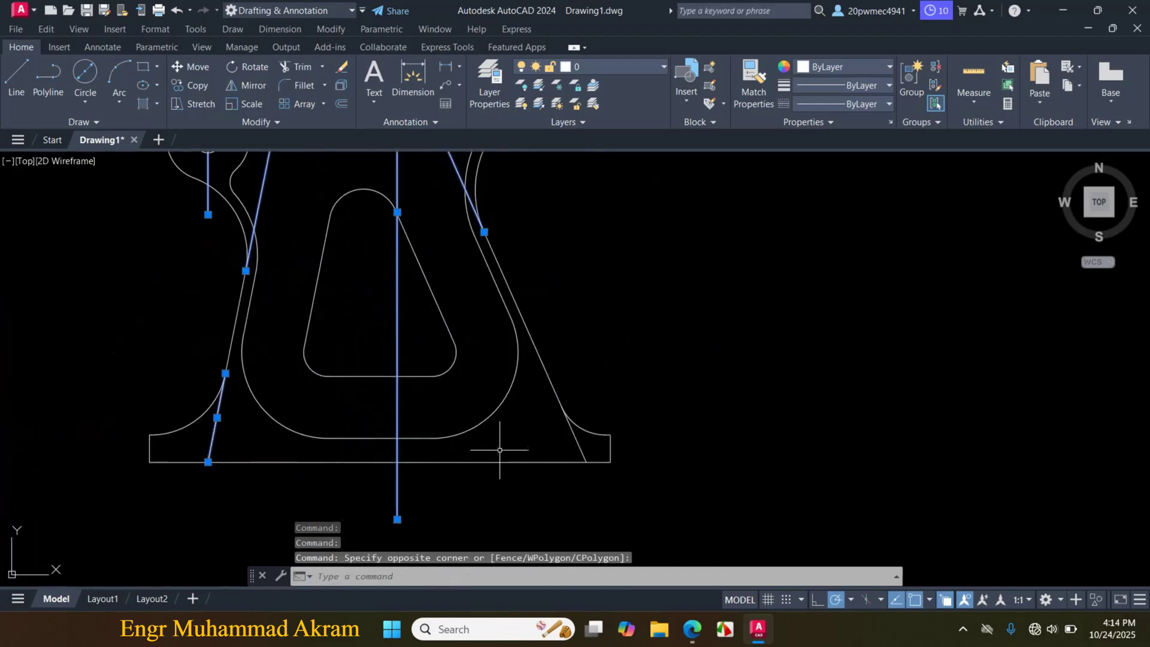
pyautogui.click(572, 441)
pyautogui.scroll(-5, 539, 443)
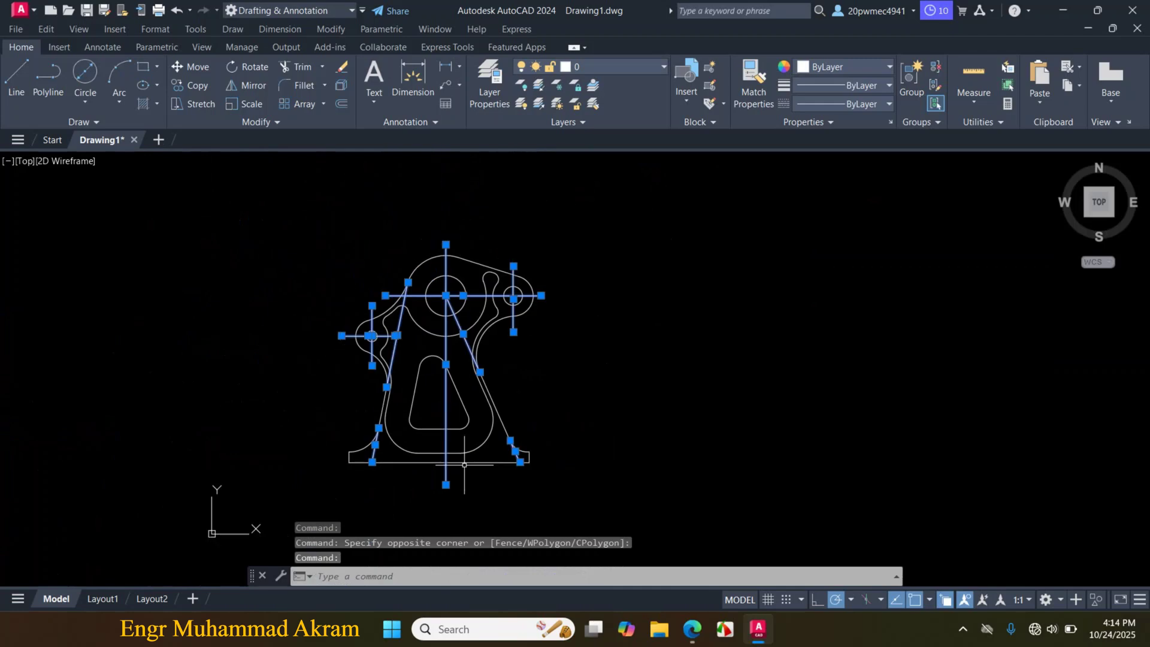
pyautogui.scroll(3, 495, 356)
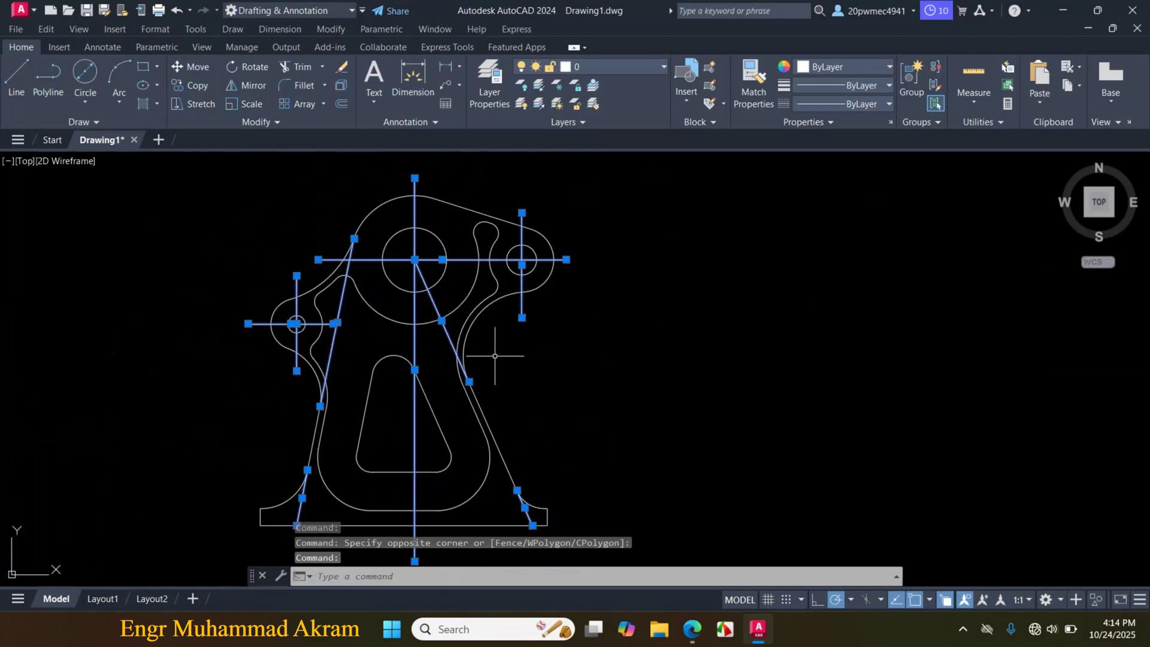
pyautogui.click(888, 104)
pyautogui.click(846, 154)
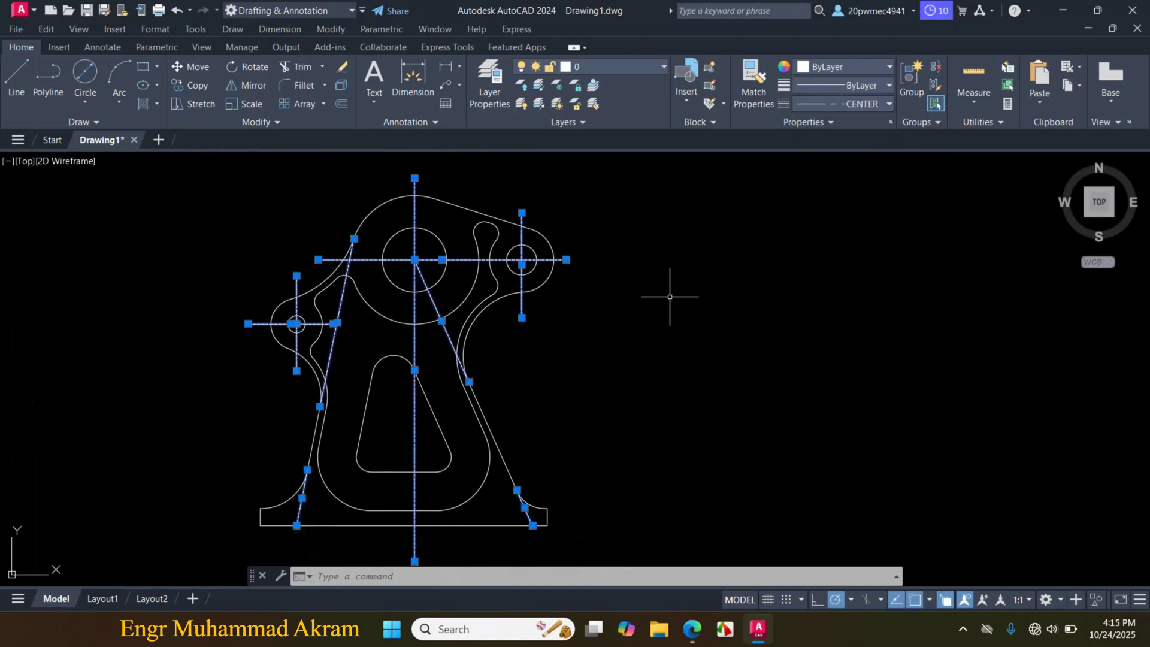
# Set the linetype scale of the selected centre and extension lines to 10, then clear the selection
pyautogui.rightClick(672, 257)
pyautogui.click(712, 569)
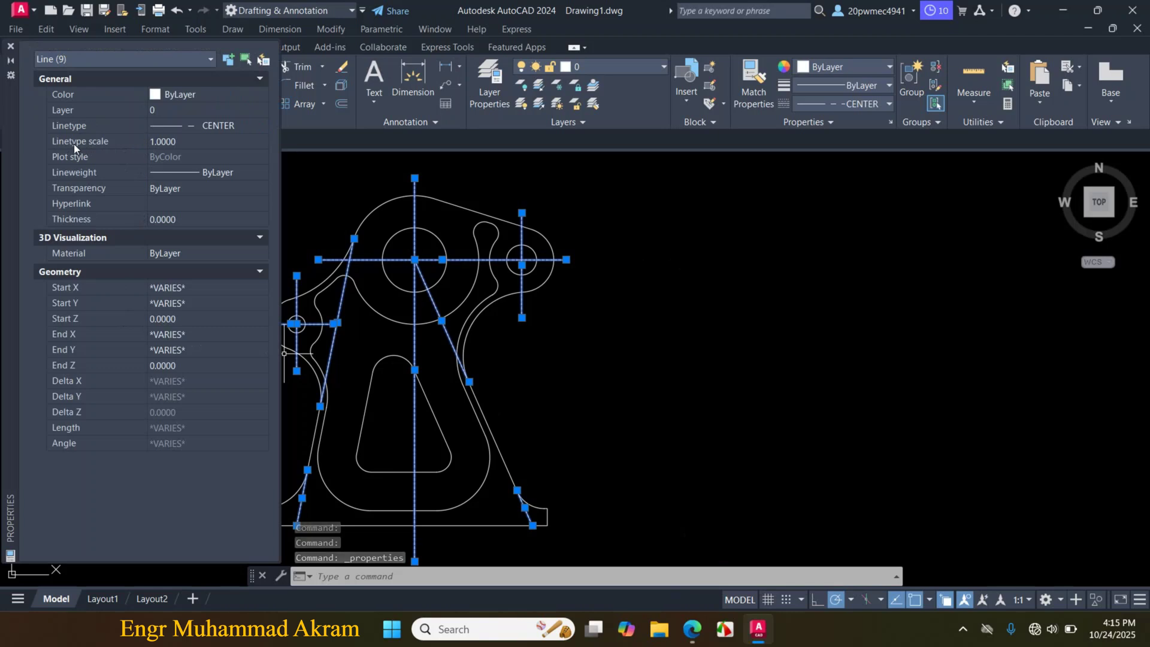
pyautogui.click(153, 142)
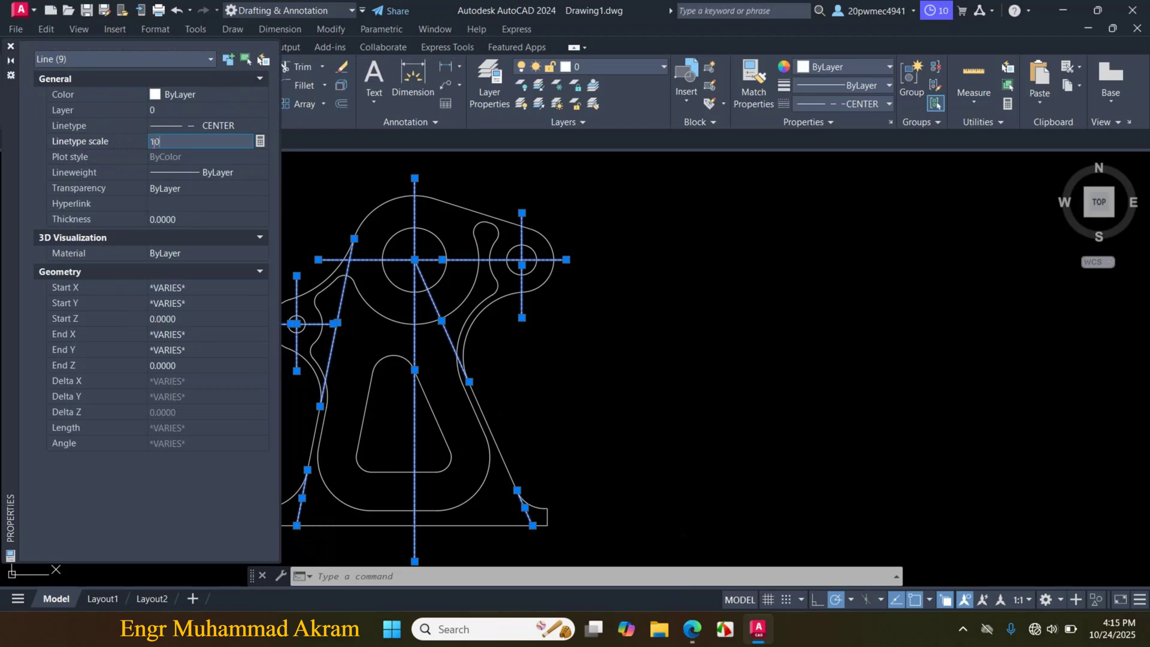
pyautogui.press('Return')
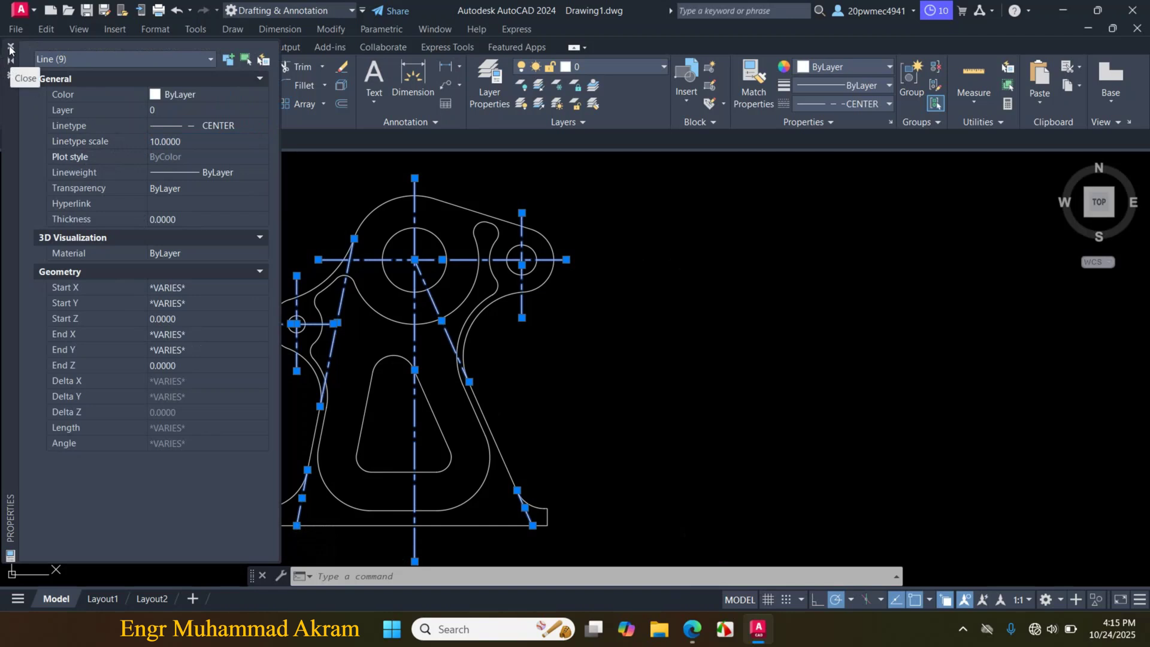
pyautogui.click(10, 47)
pyautogui.press('Escape')
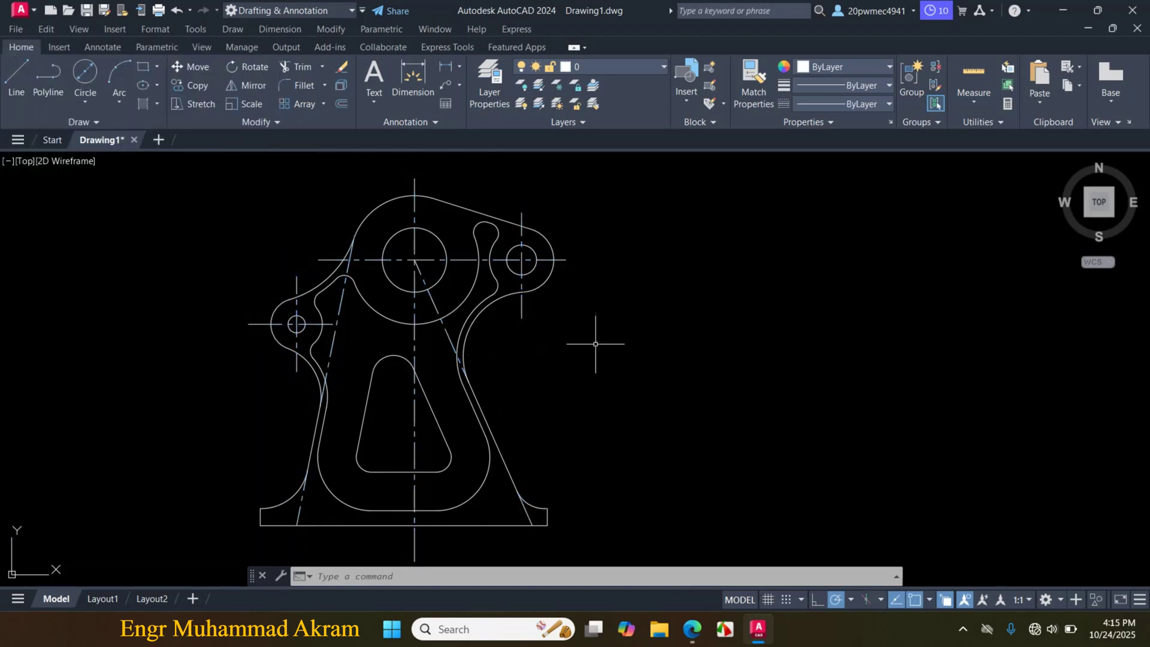
# Switch to the Exercise 273 PDF in Edge to compare the drawing with the reference
pyautogui.scroll(-3, 596, 335)
pyautogui.scroll(4, 593, 386)
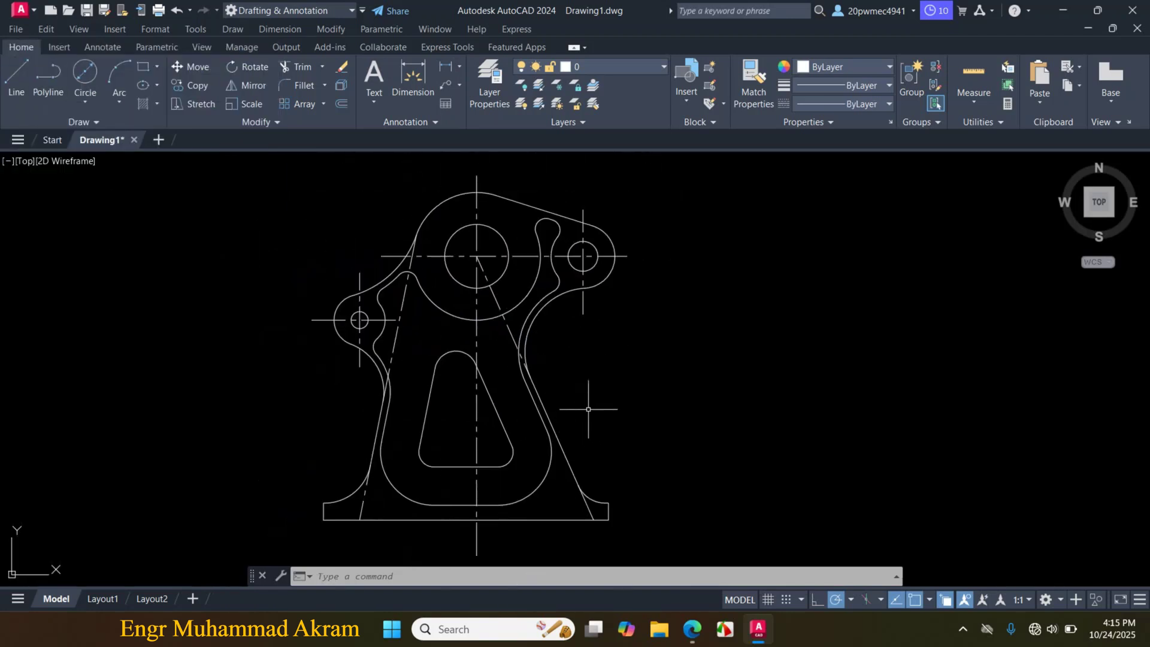
pyautogui.click(694, 632)
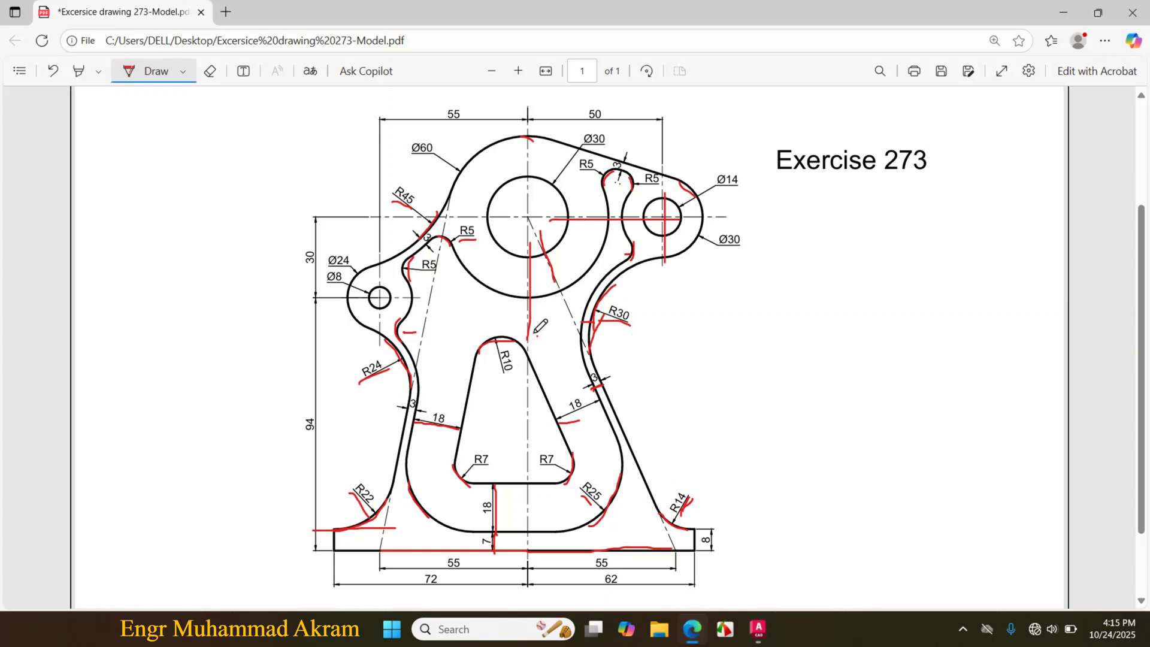